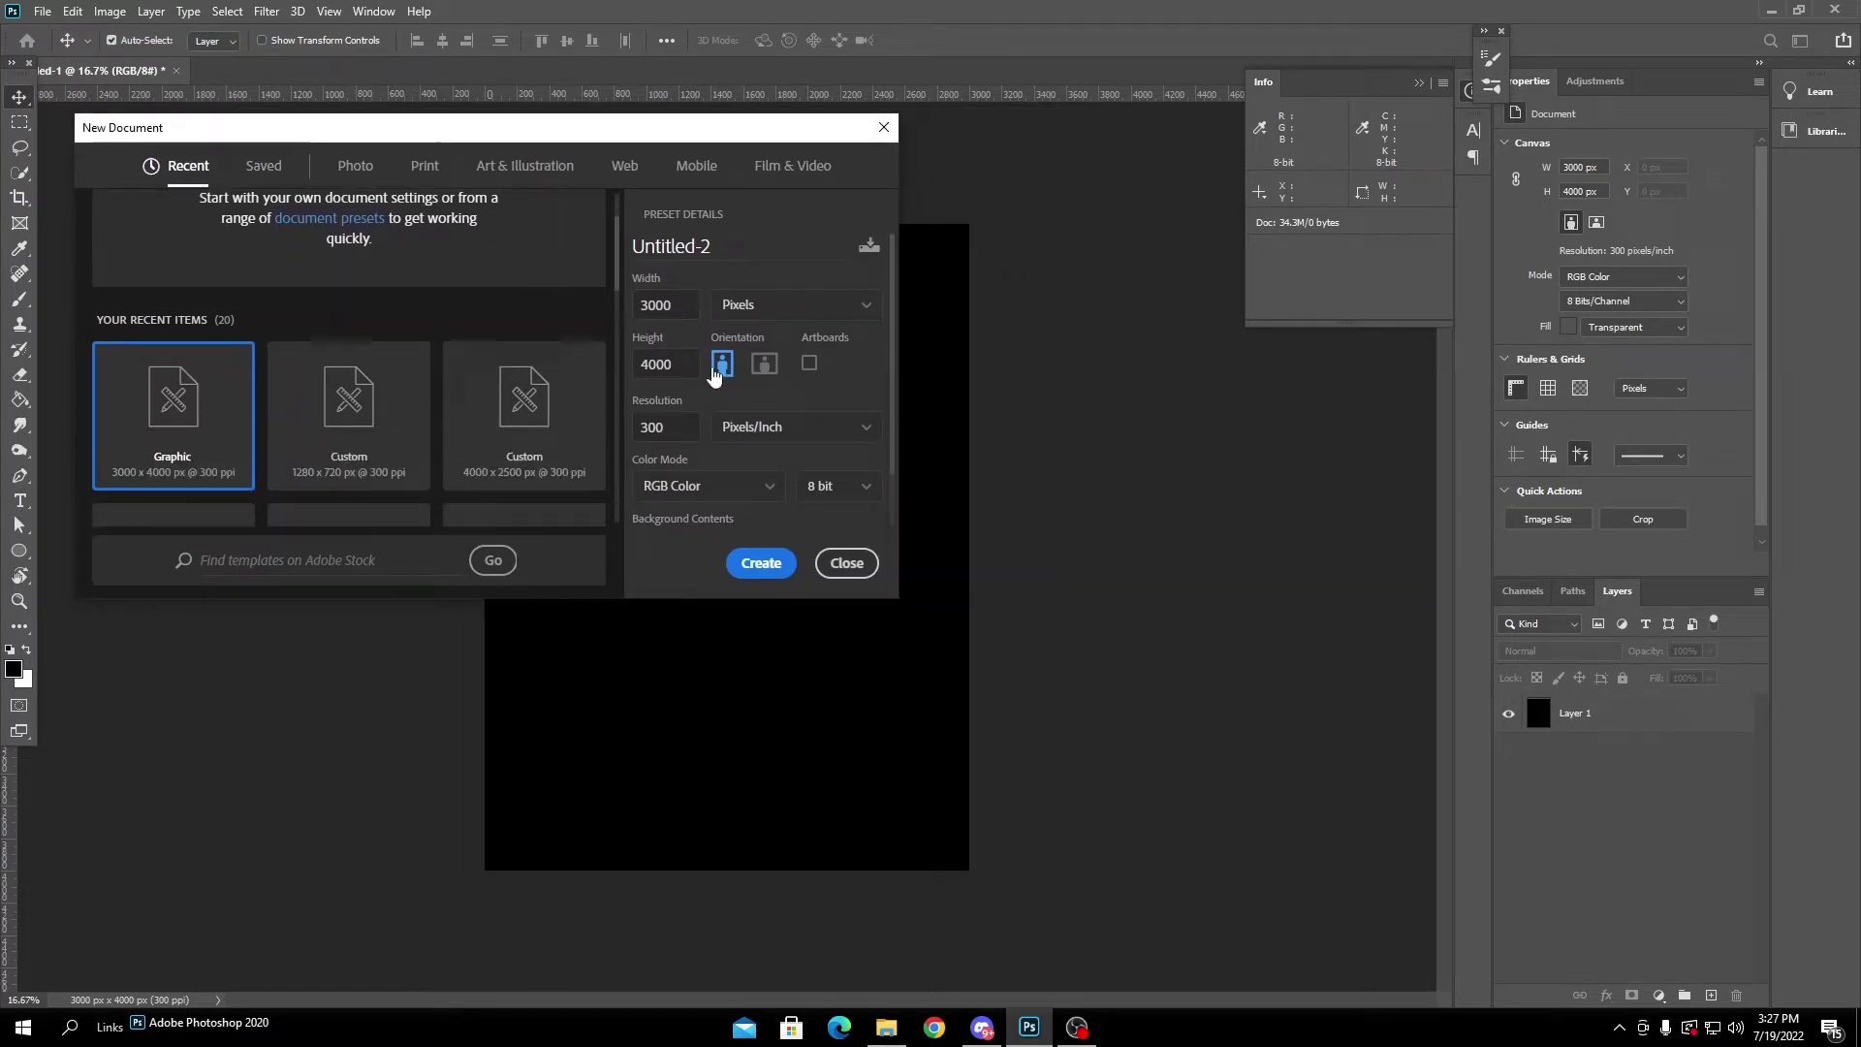
Review the resolution setting of the 3000 x 4000 pixel document preset and close the new document settings without creating a file.
{"action": "left_click", "coordinate": [692, 428]}
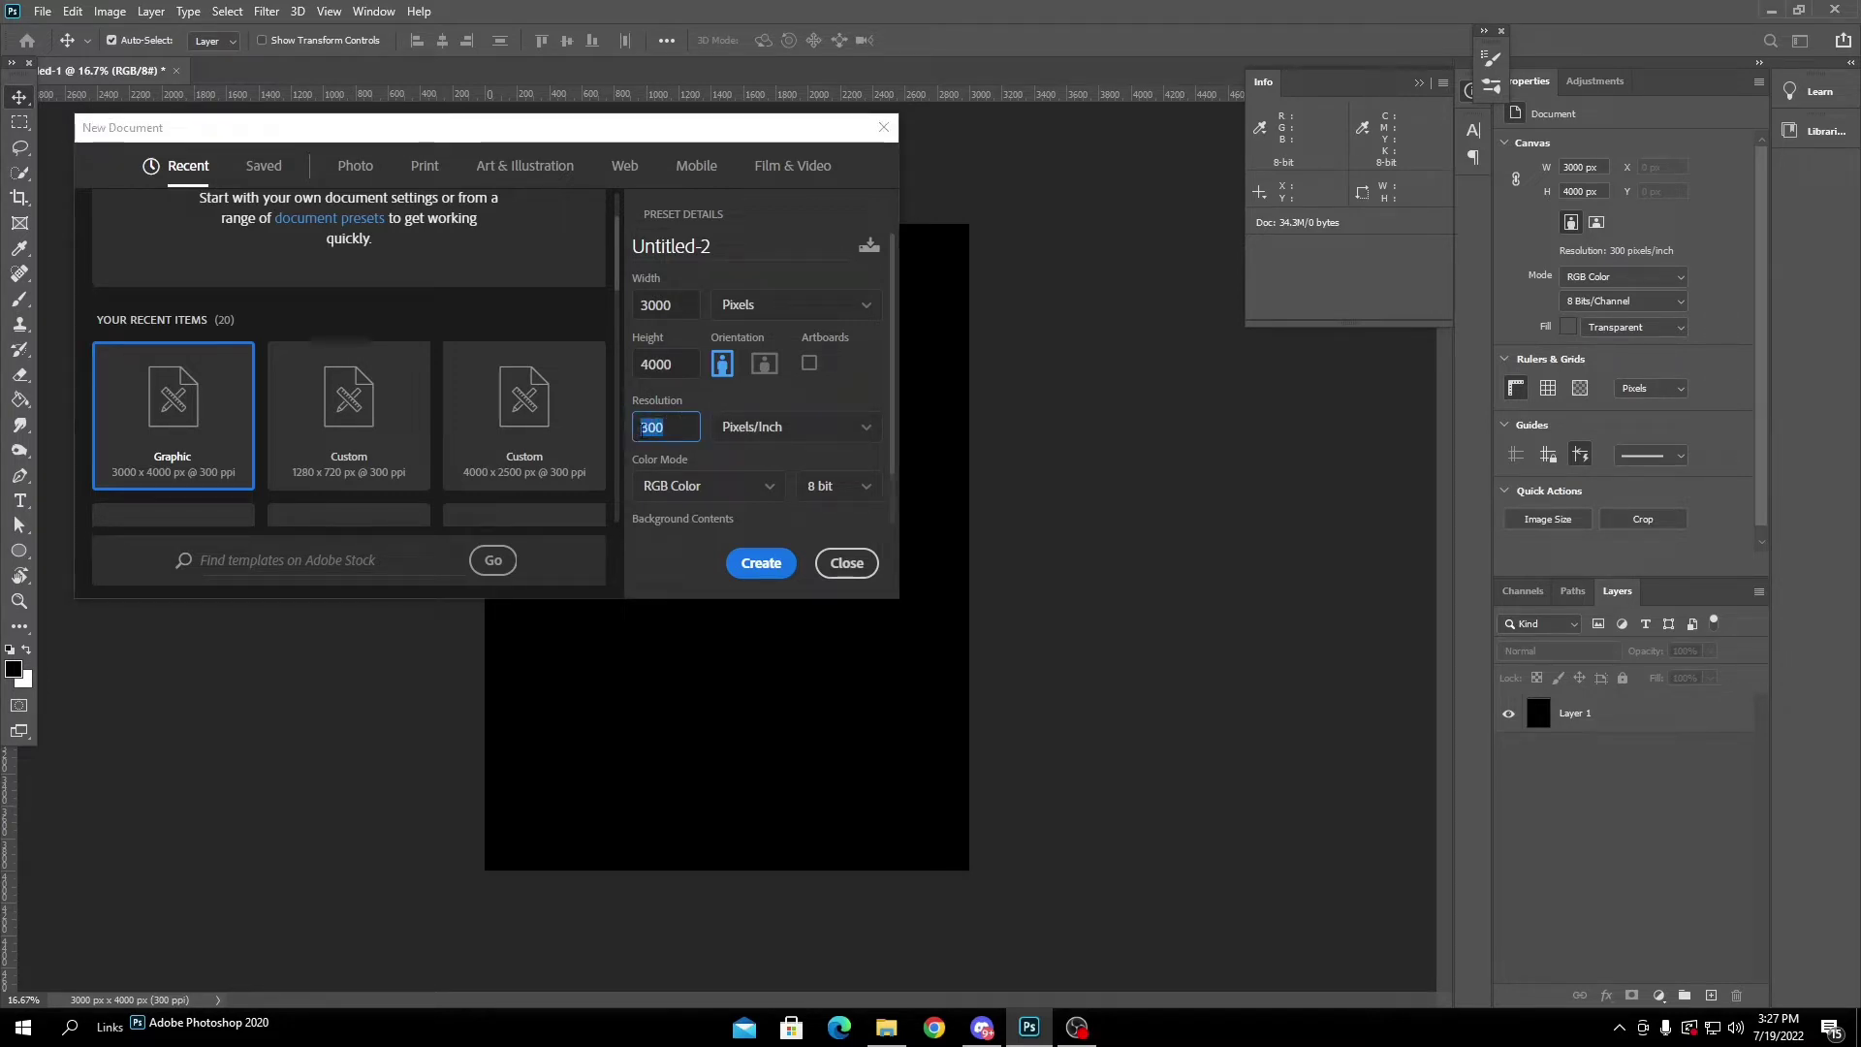
{"action": "left_click", "coordinate": [648, 412]}
{"action": "left_click", "coordinate": [846, 563]}
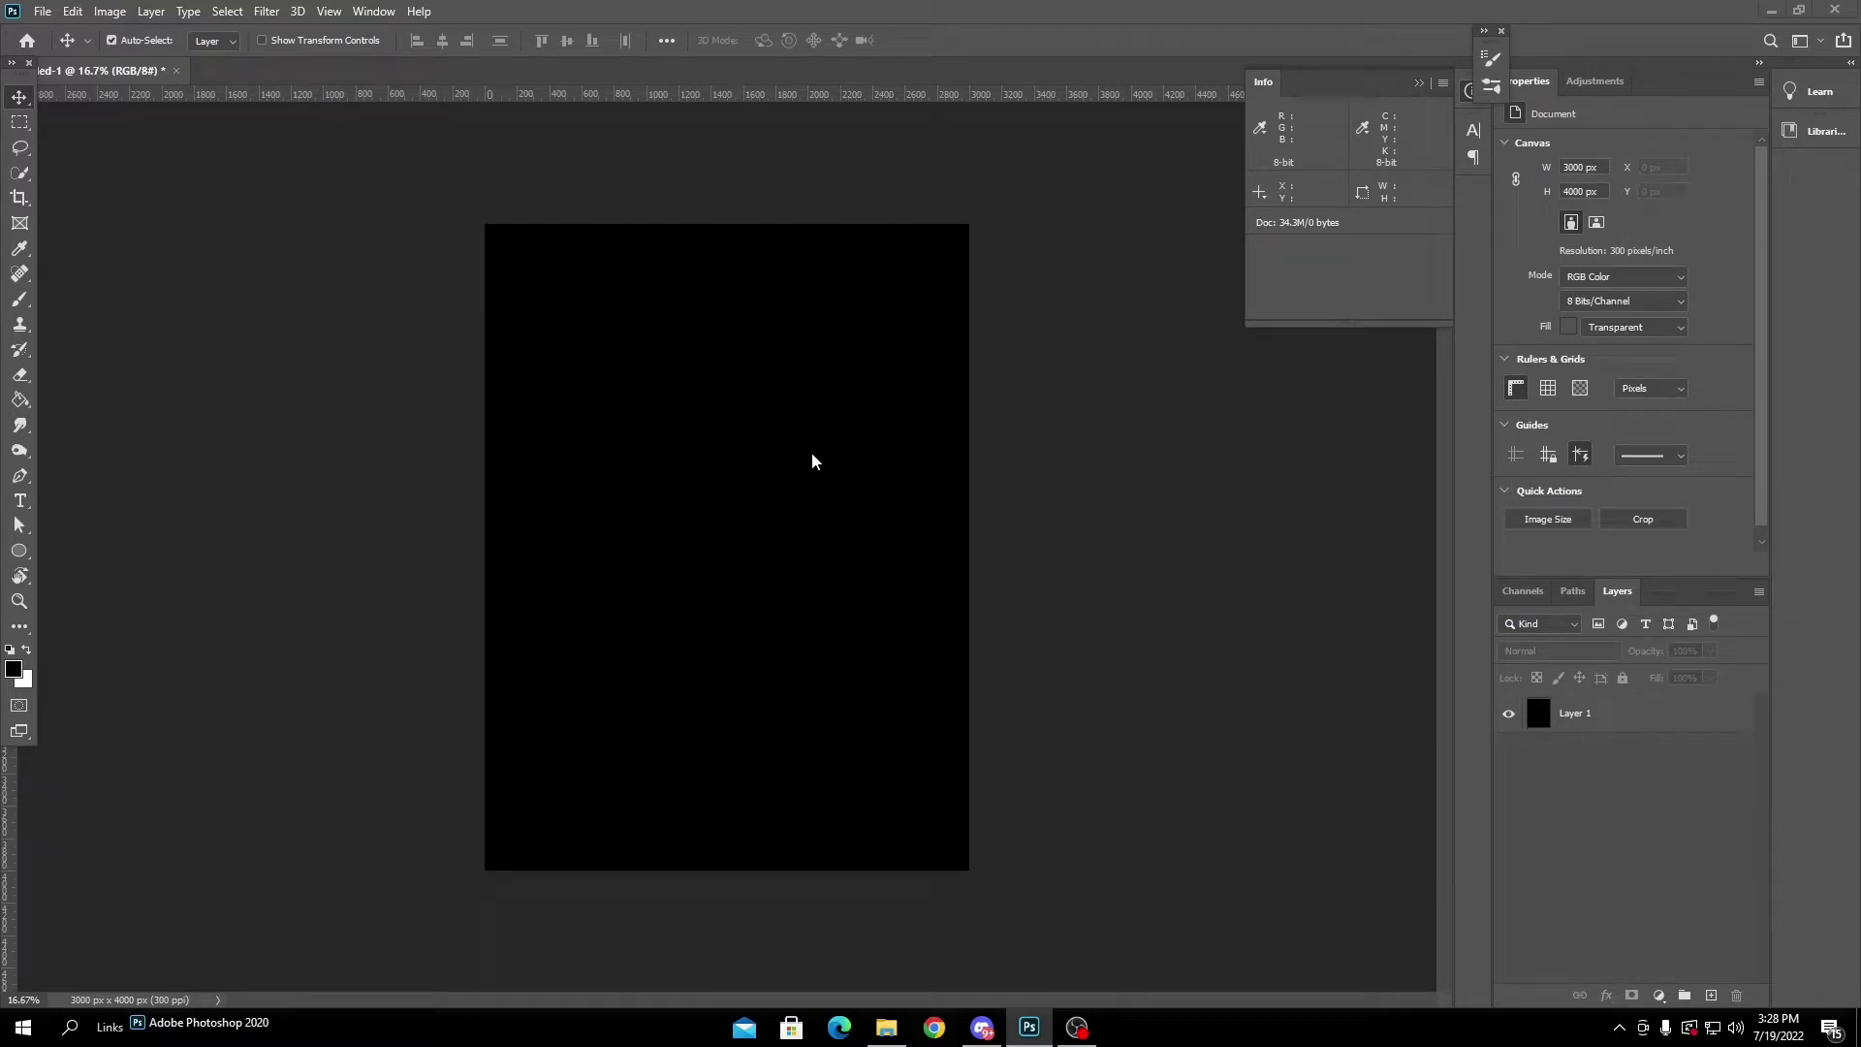
Switch to Chrome, view the Mickey Mouse reference images beside the canvas, and close that search page.
{"action": "key", "text": "alt+Tab"}
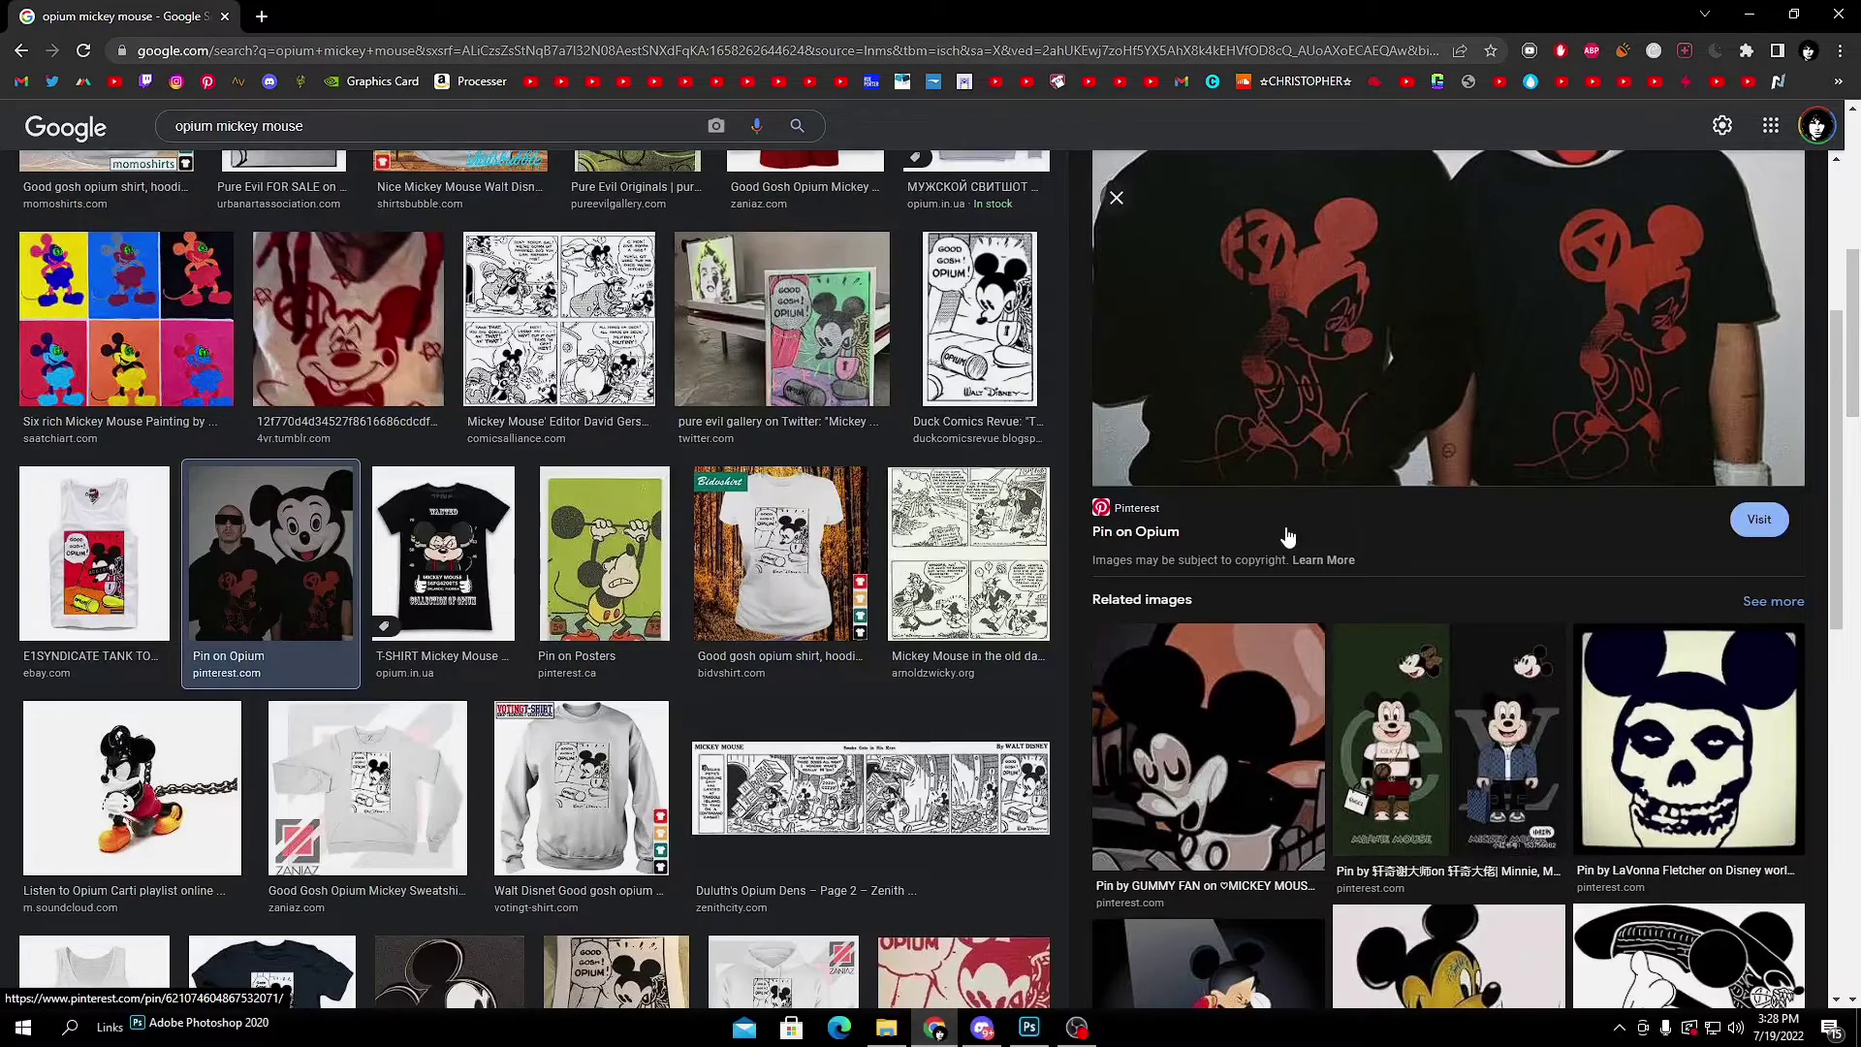
{"action": "key", "text": "super+Left"}
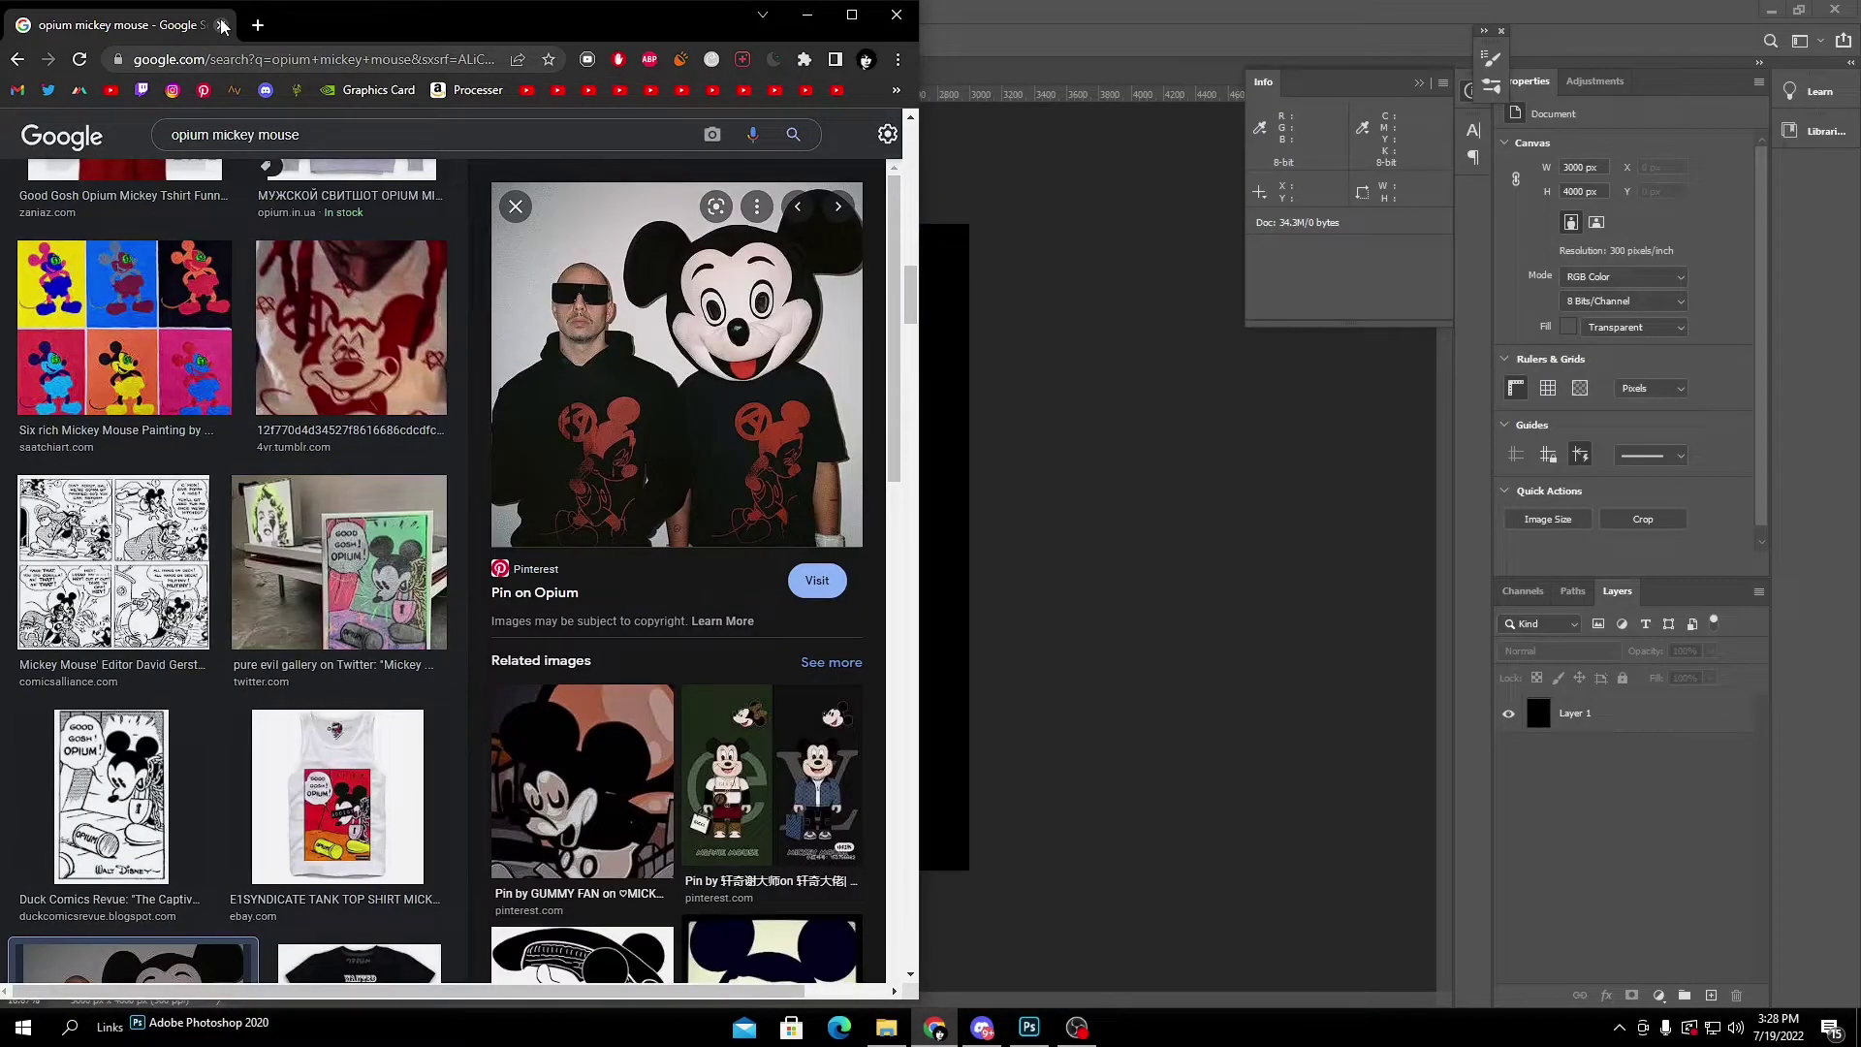
{"action": "left_click", "coordinate": [222, 25]}
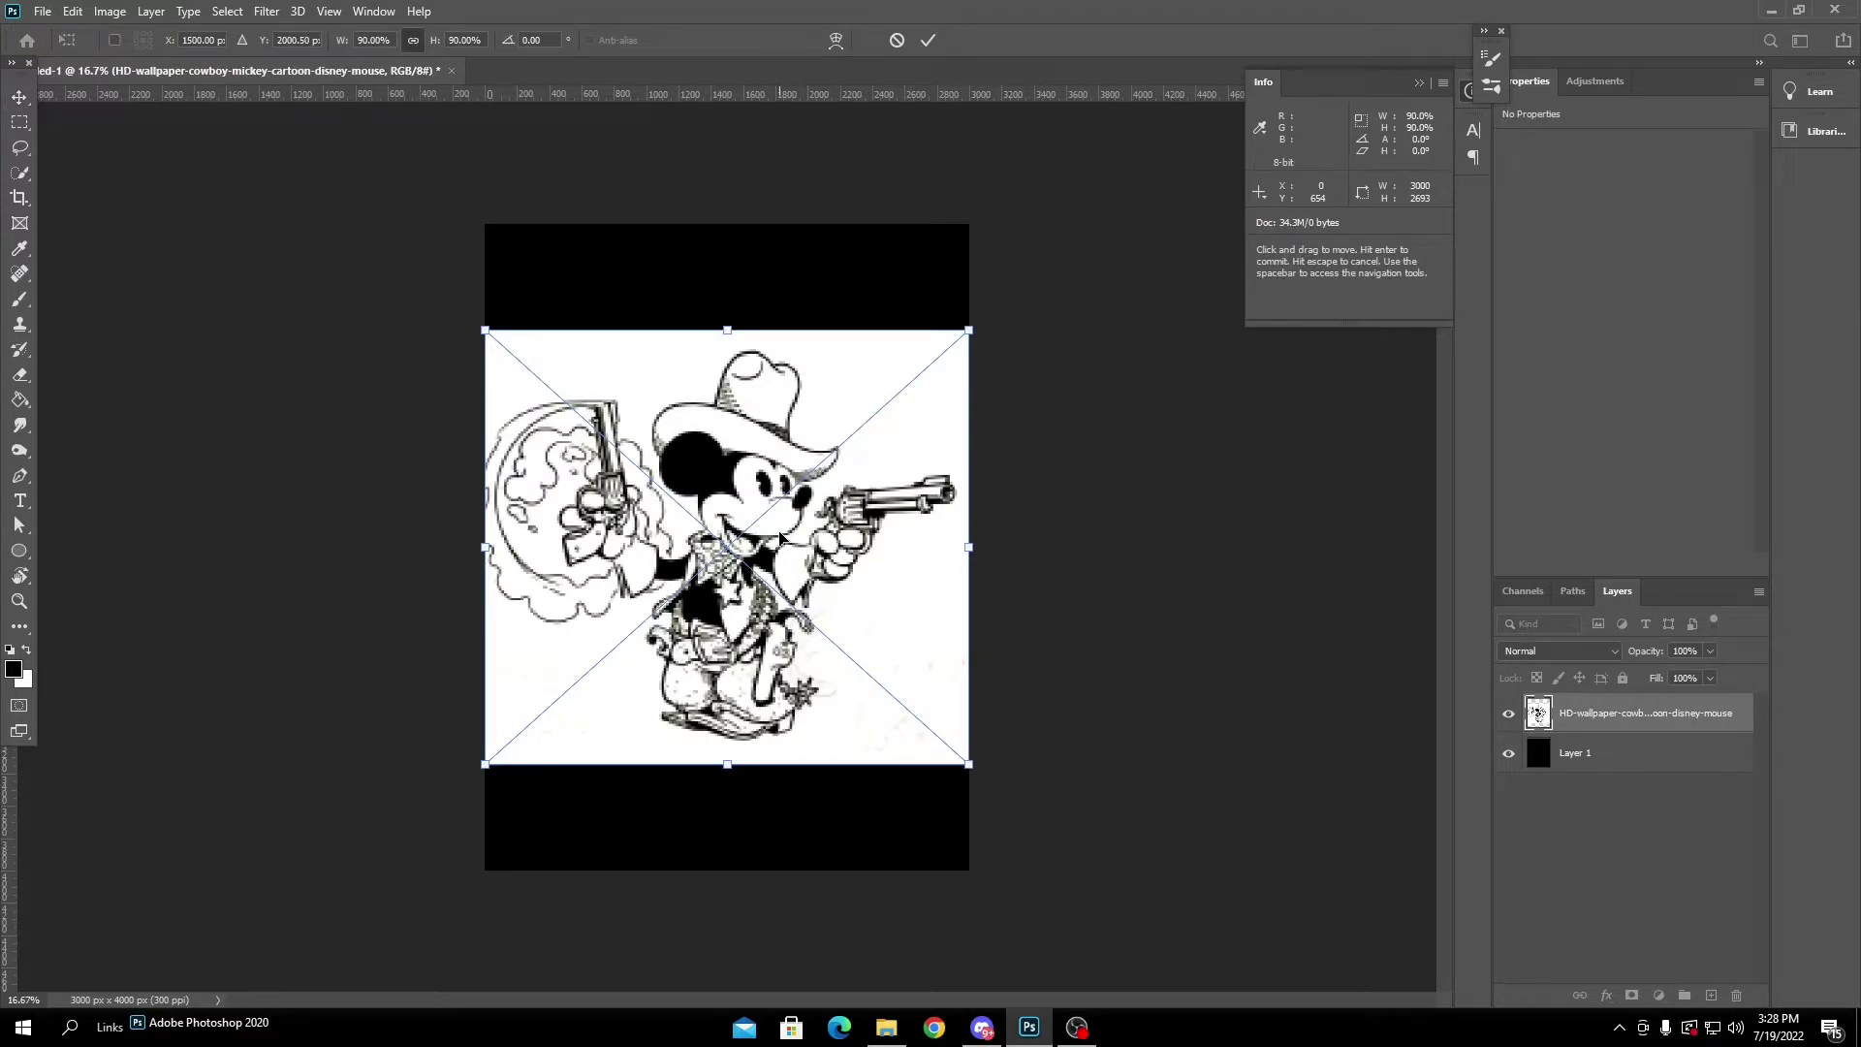
Place the black-and-white cowboy Mickey image on the canvas and scale it to about 2786 x 2501 px.
{"action": "key", "text": "Return"}
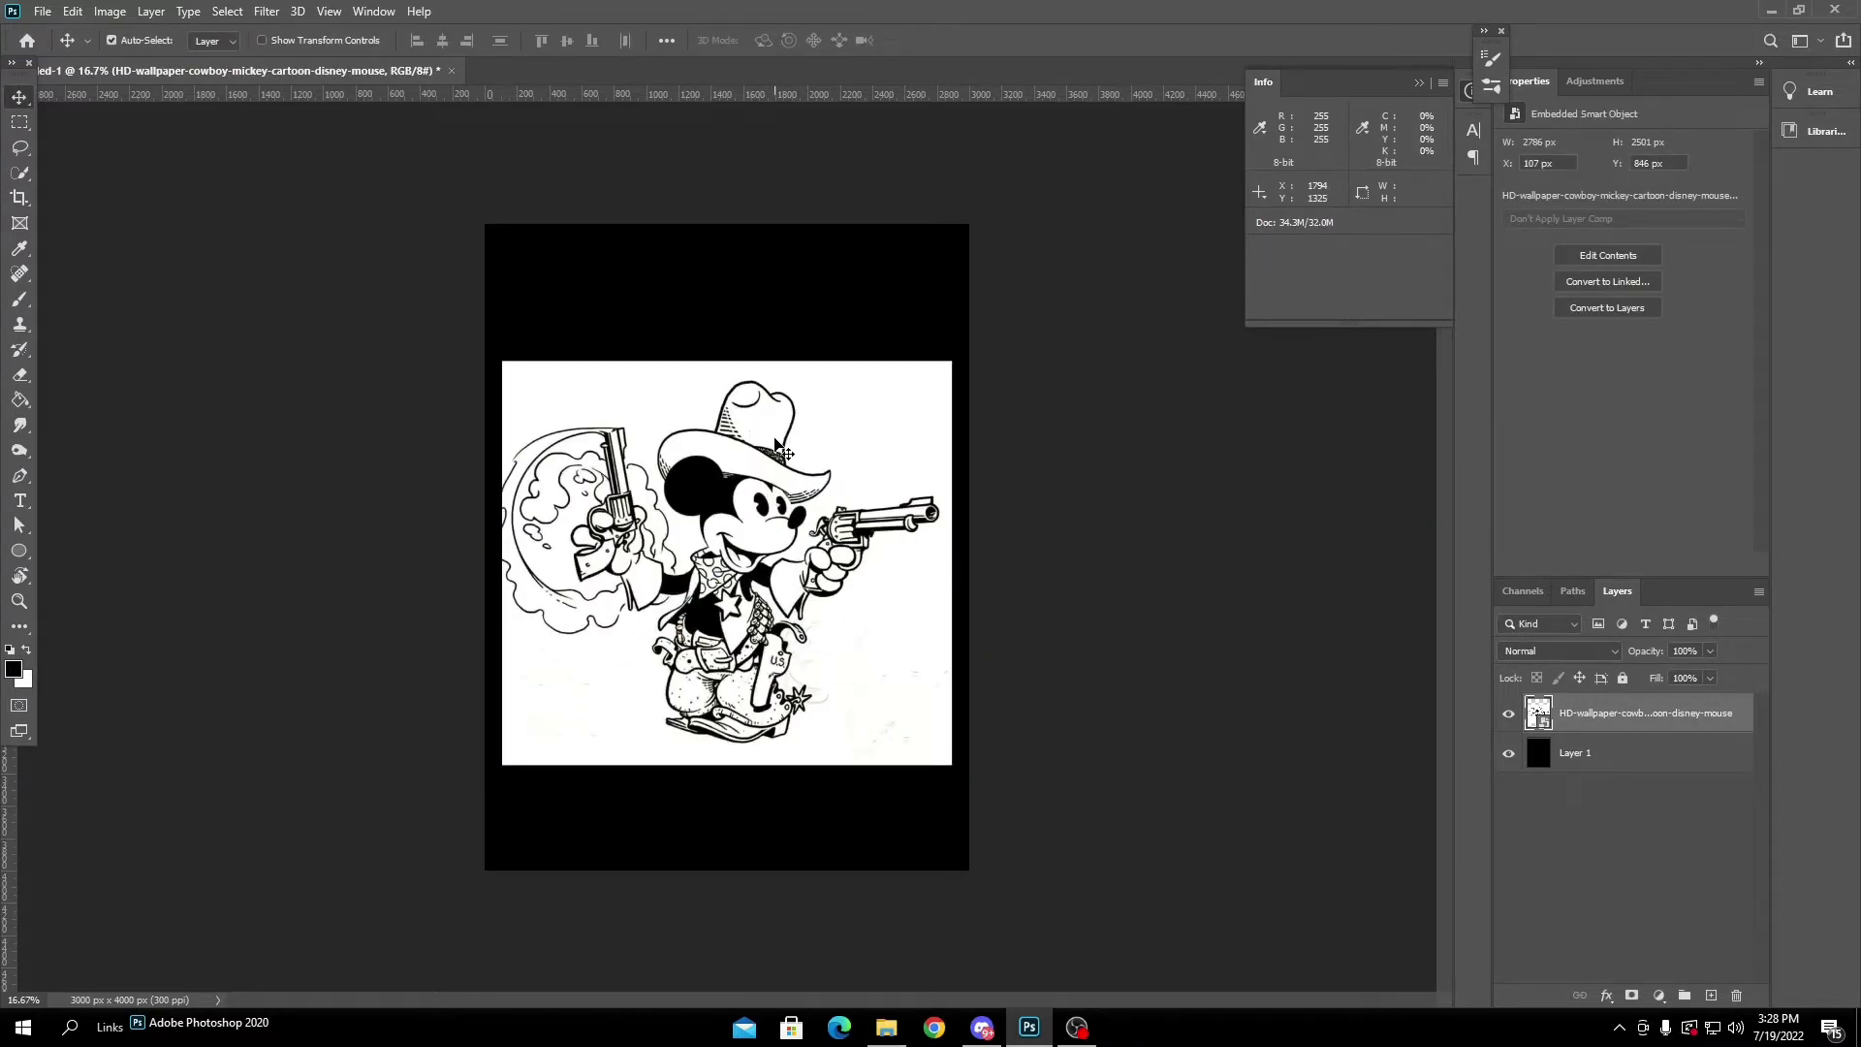
{"action": "key", "text": "ctrl+plus"}
{"action": "key", "text": "ctrl+plus"}
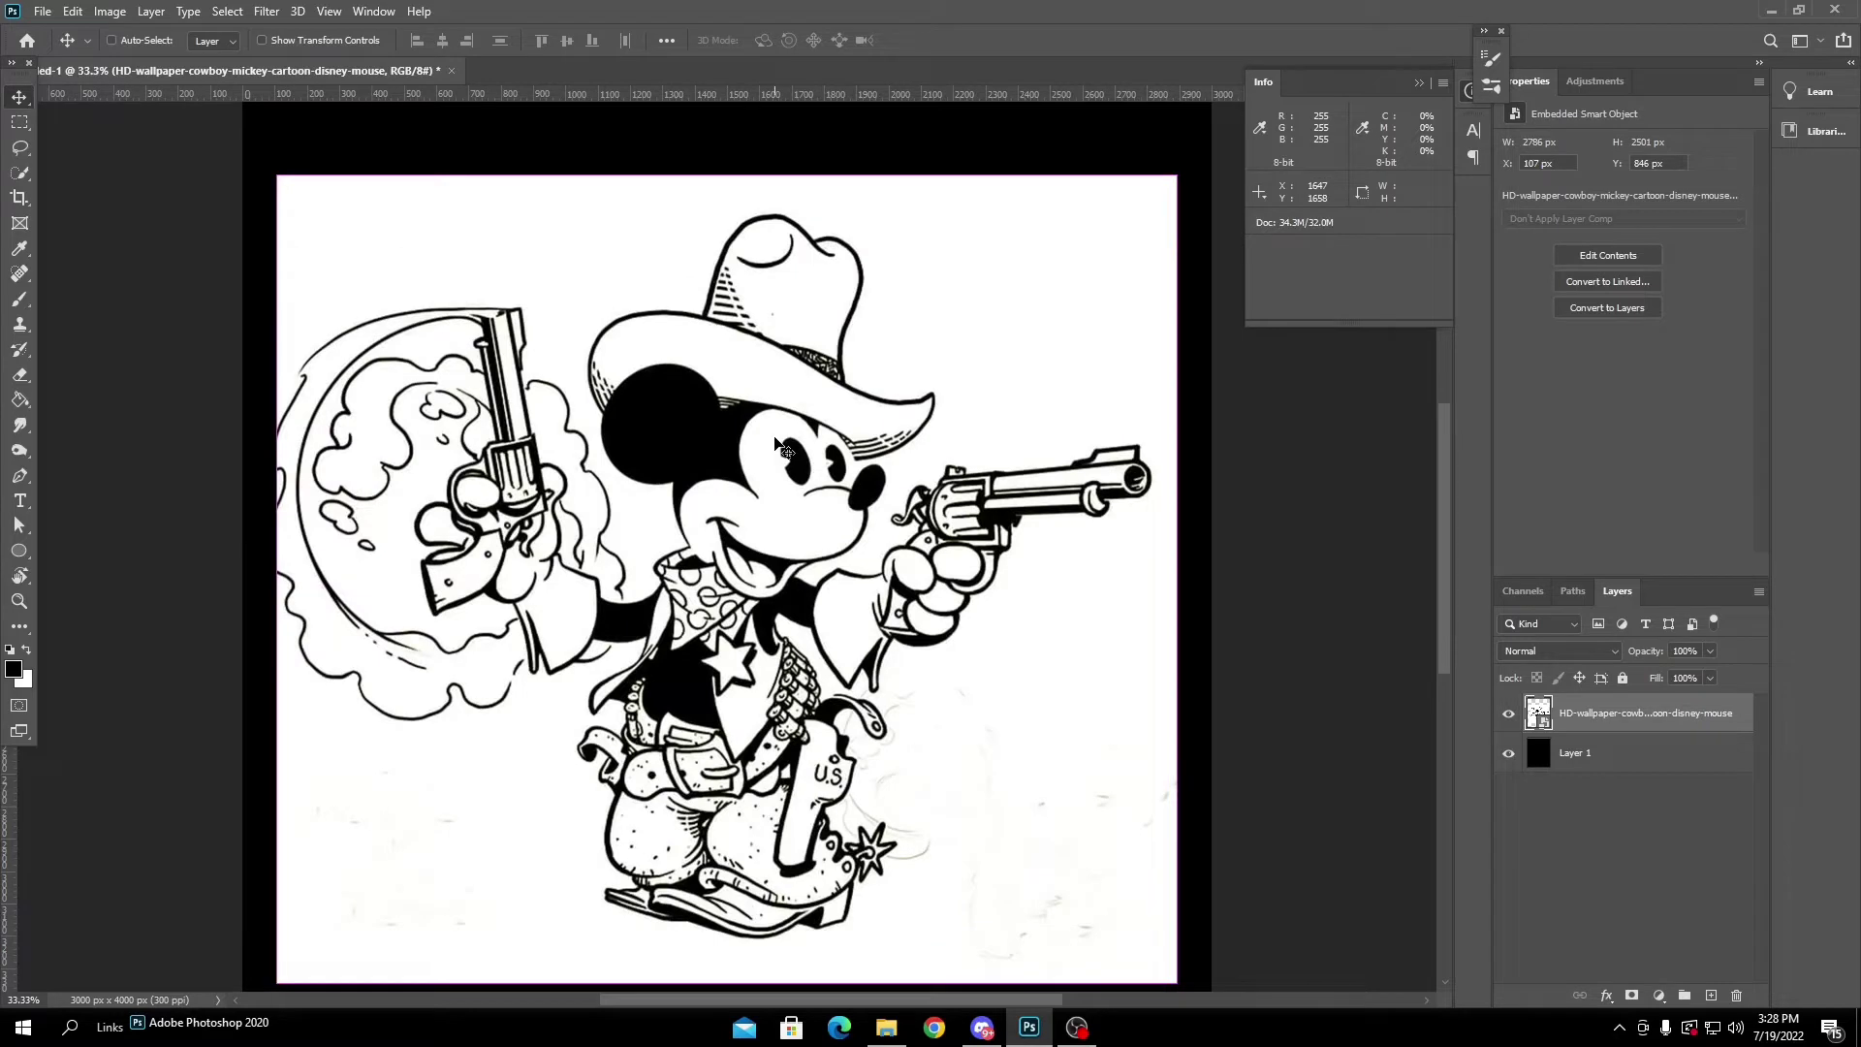
{"action": "key", "text": "ctrl+minus"}
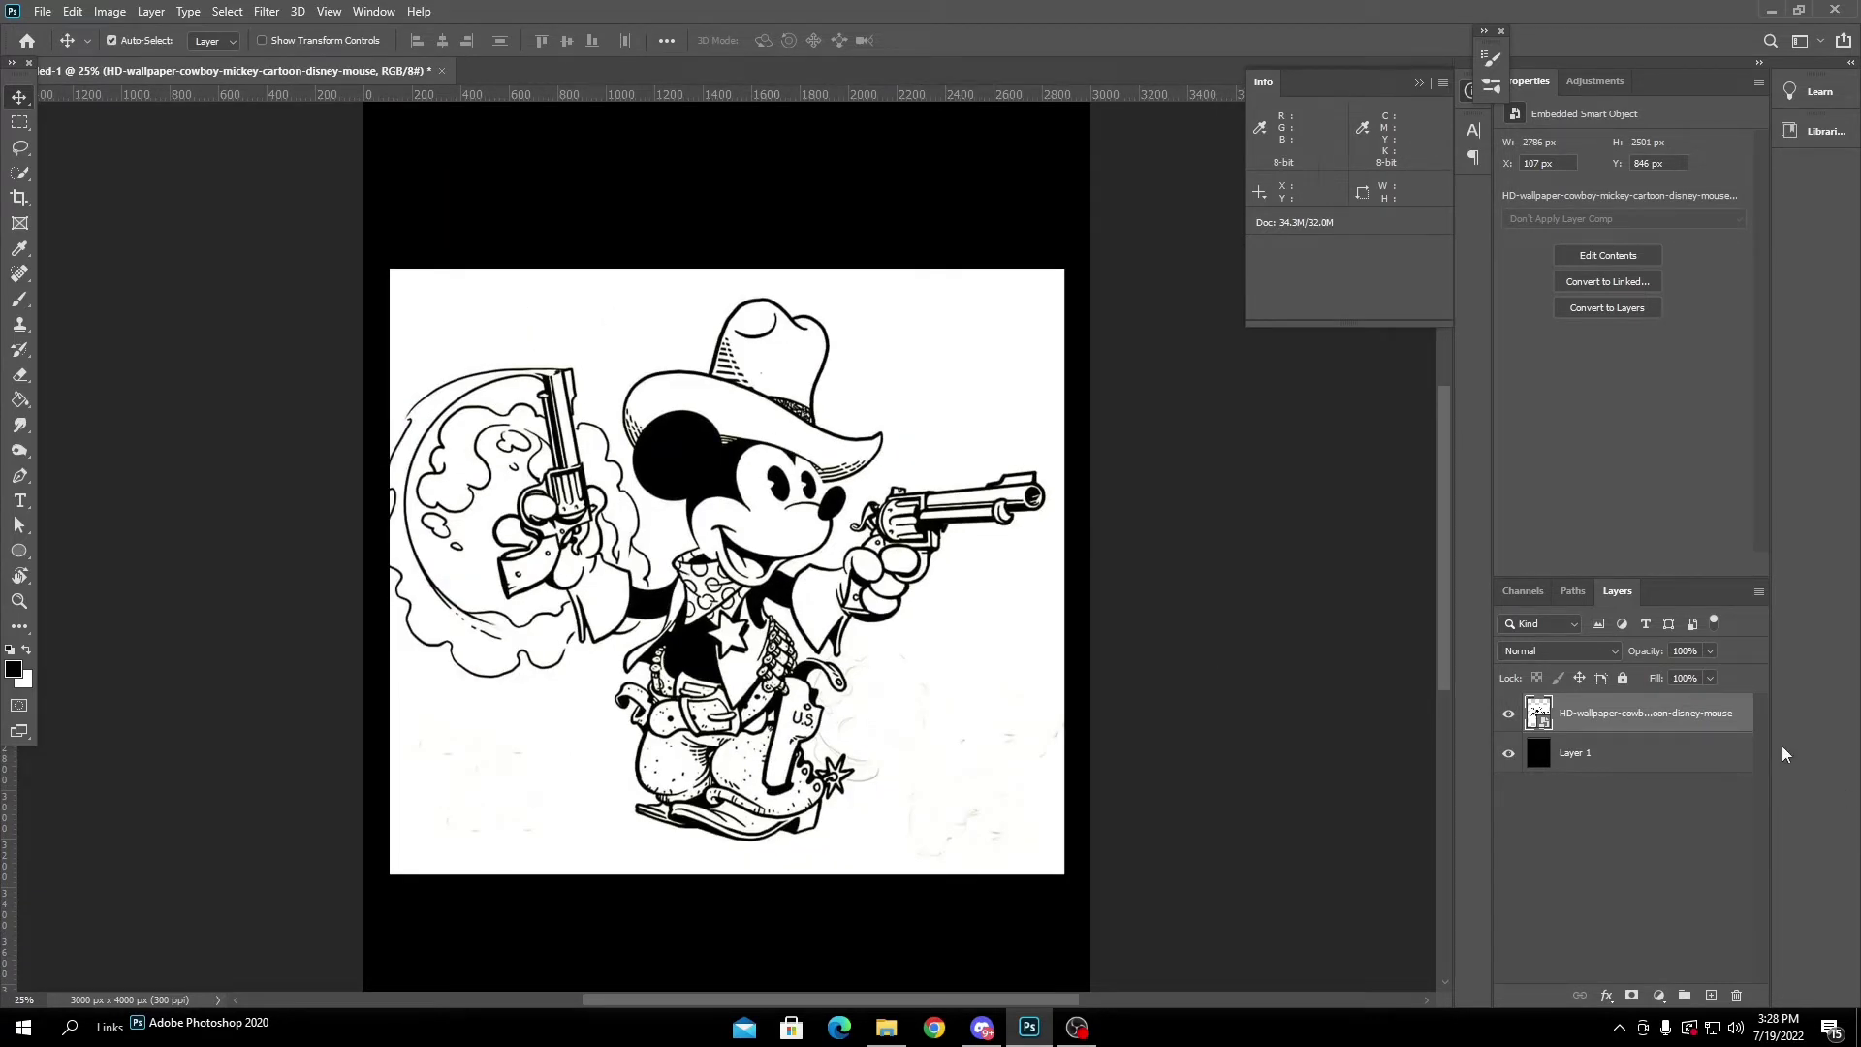
Fill Layer 1 with the white background colour and reselect the cowboy Mickey layer.
{"action": "left_click", "coordinate": [1673, 766]}
{"action": "key", "text": "ctrl+BackSpace"}
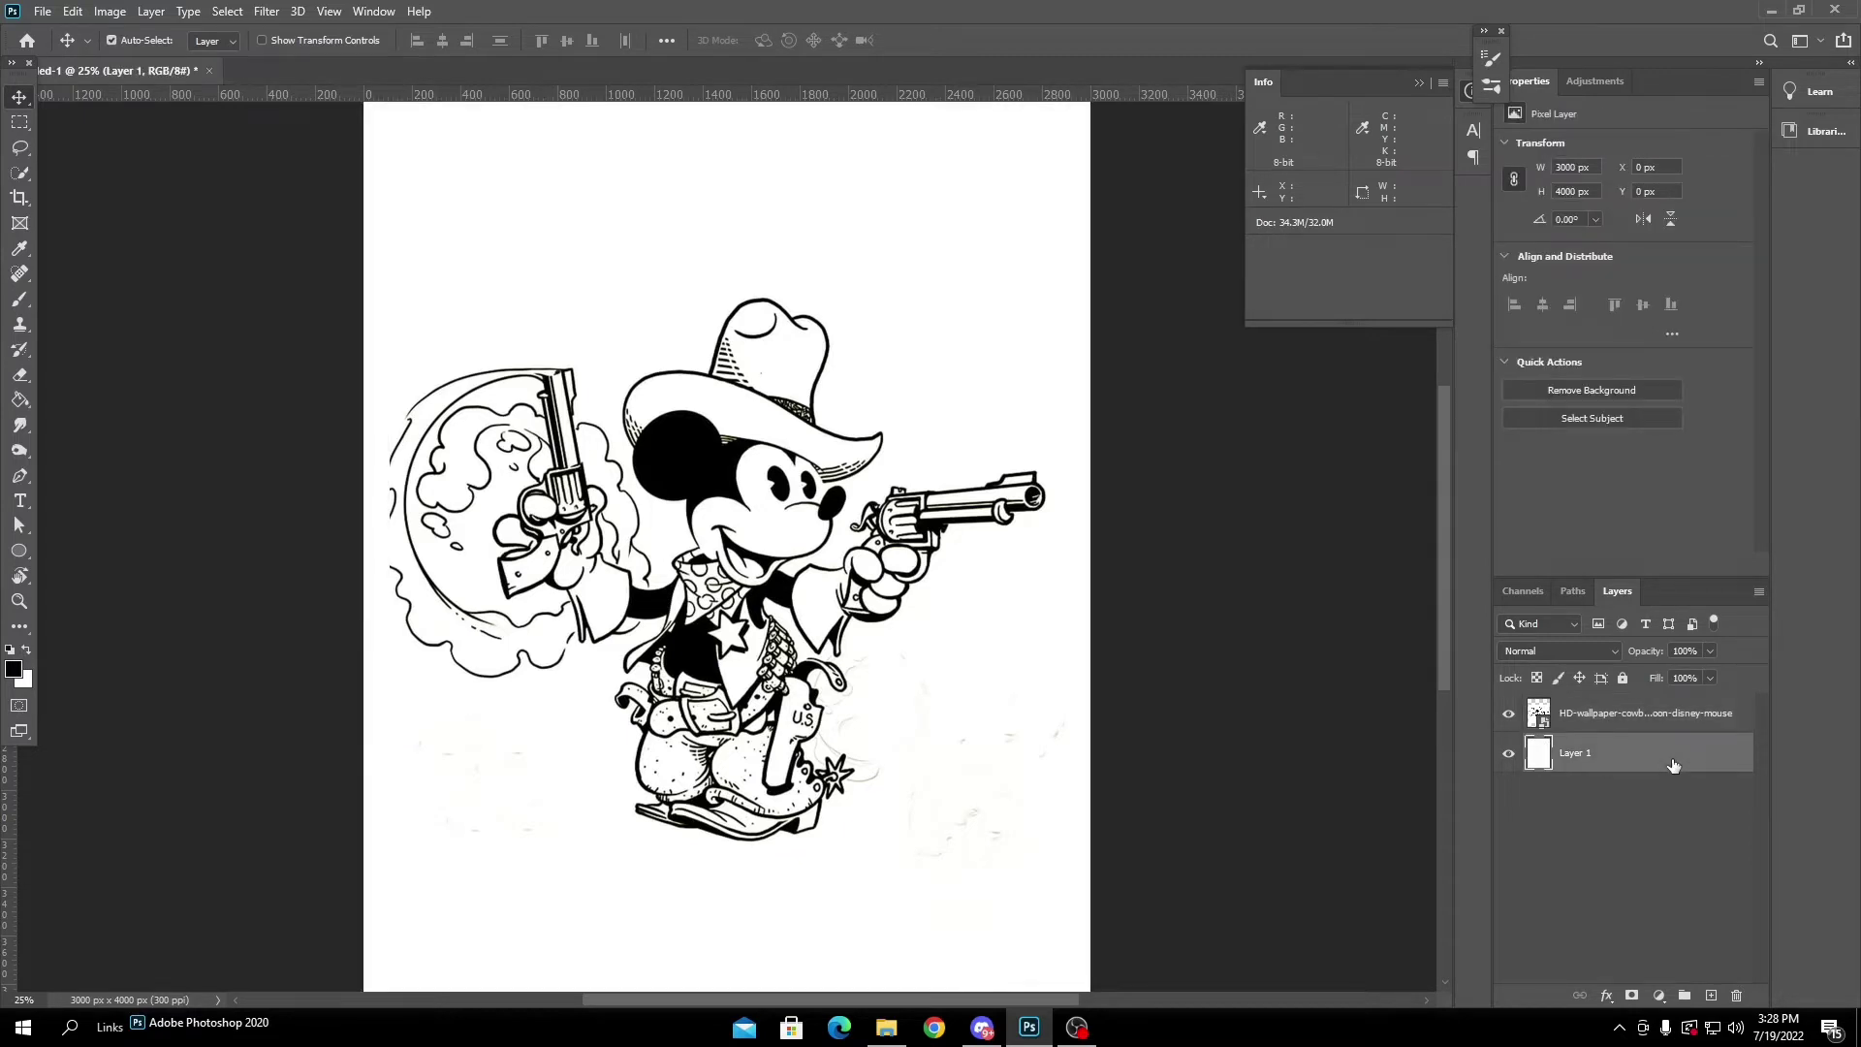
{"action": "left_click", "coordinate": [1631, 725]}
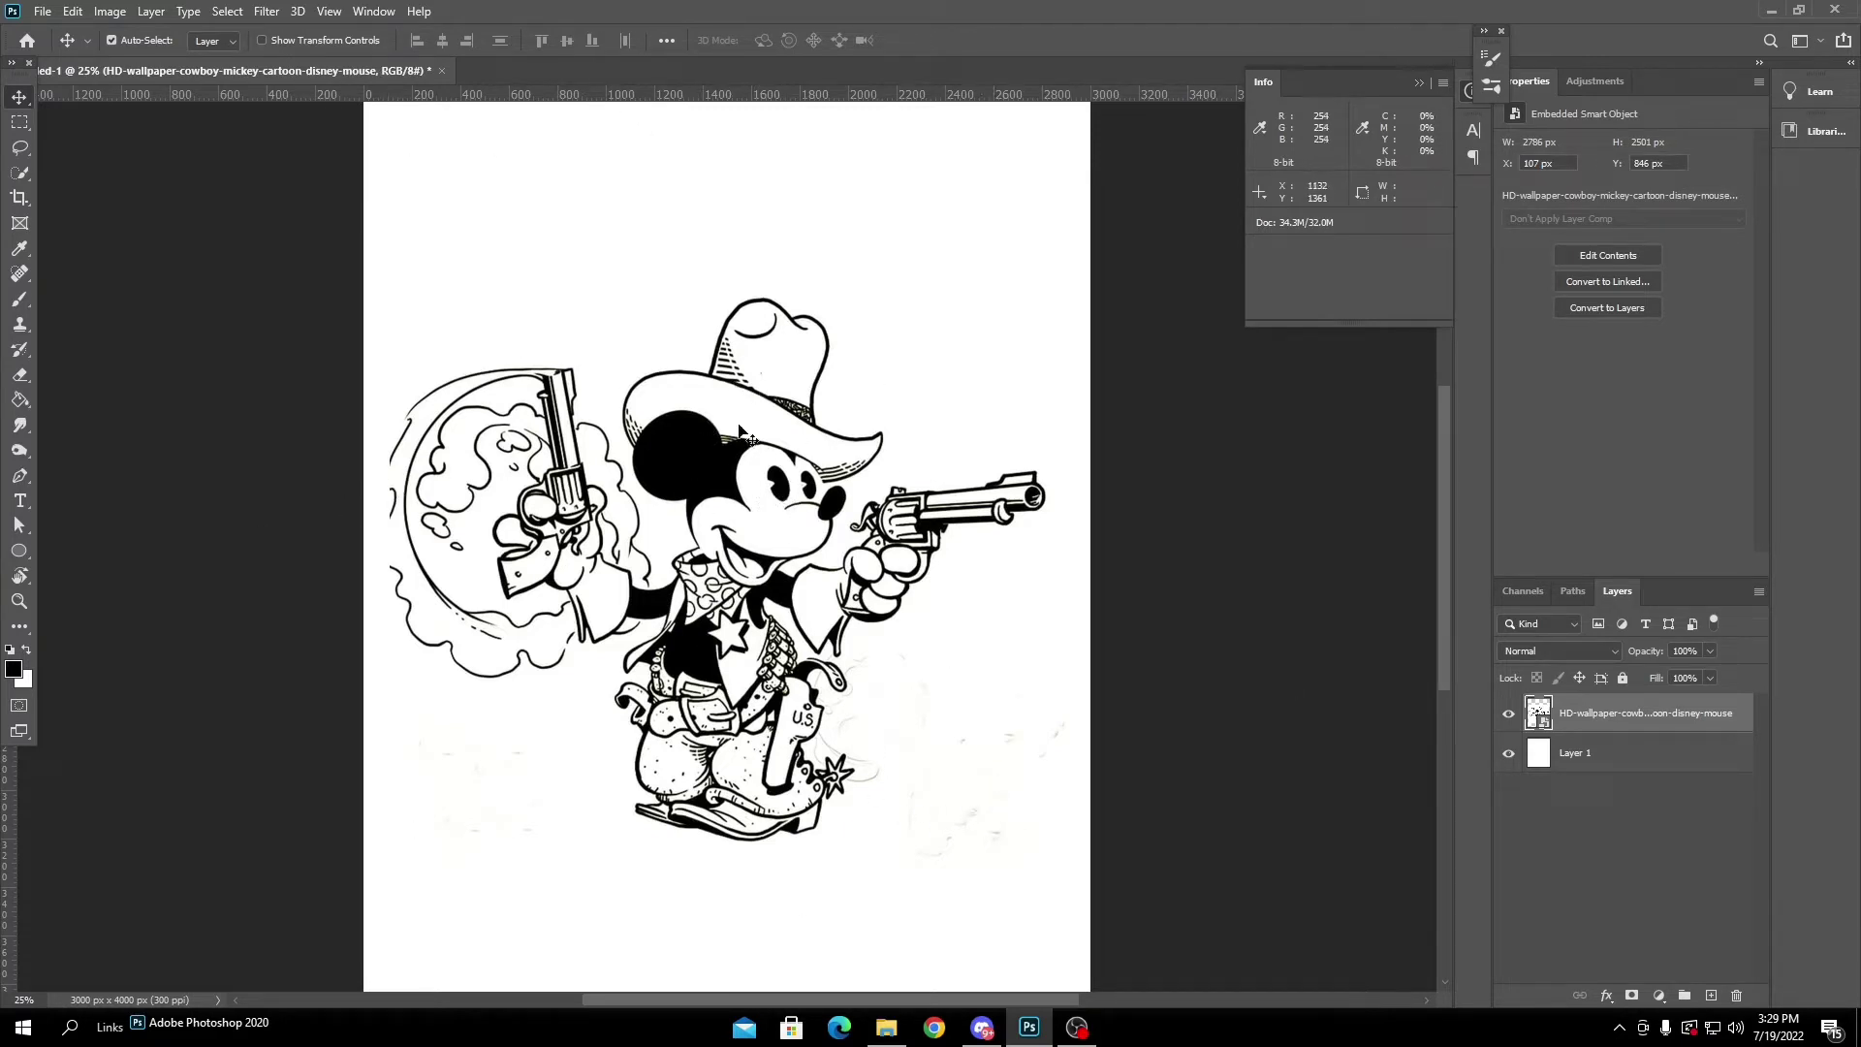
Bring the coloured Mickey image from Chrome into the document and place it in the canvas's upper-right corner as a reference.
{"action": "left_click", "coordinate": [933, 1027]}
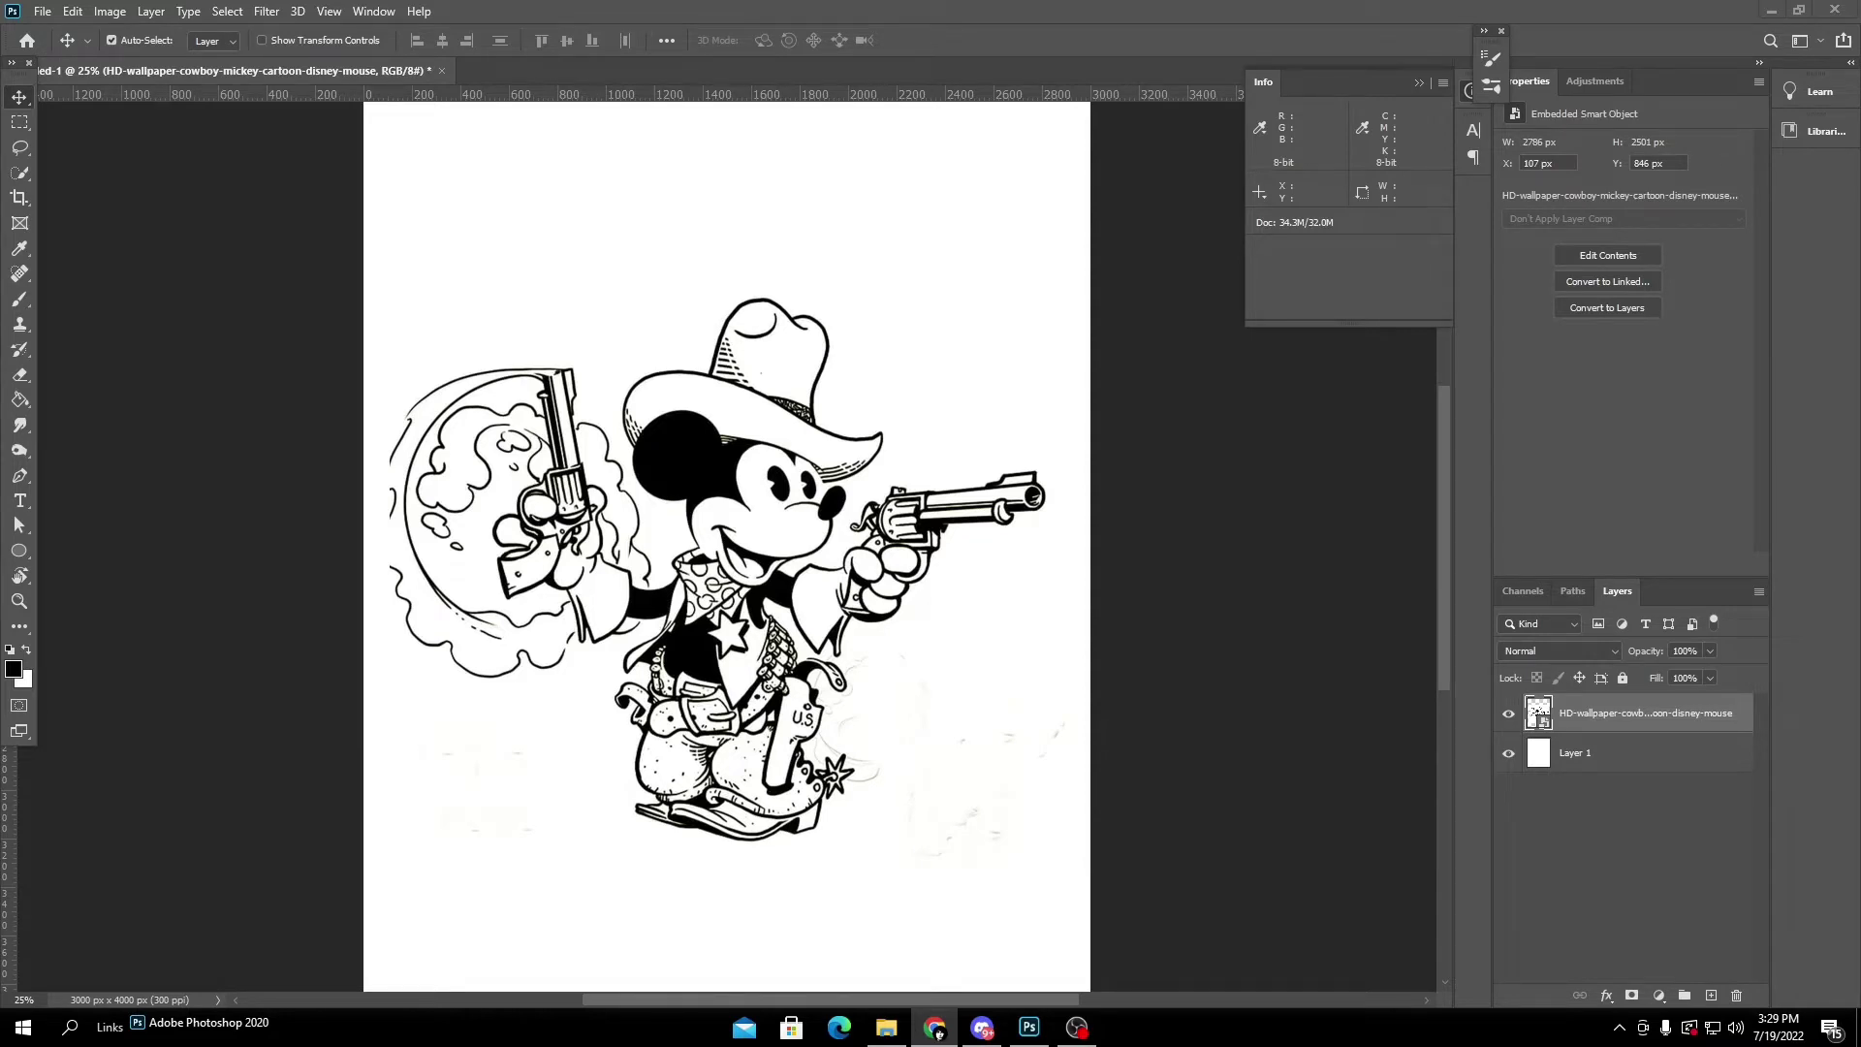
{"action": "left_click_drag", "start_coordinate": [936, 1034], "coordinate": [768, 578]}
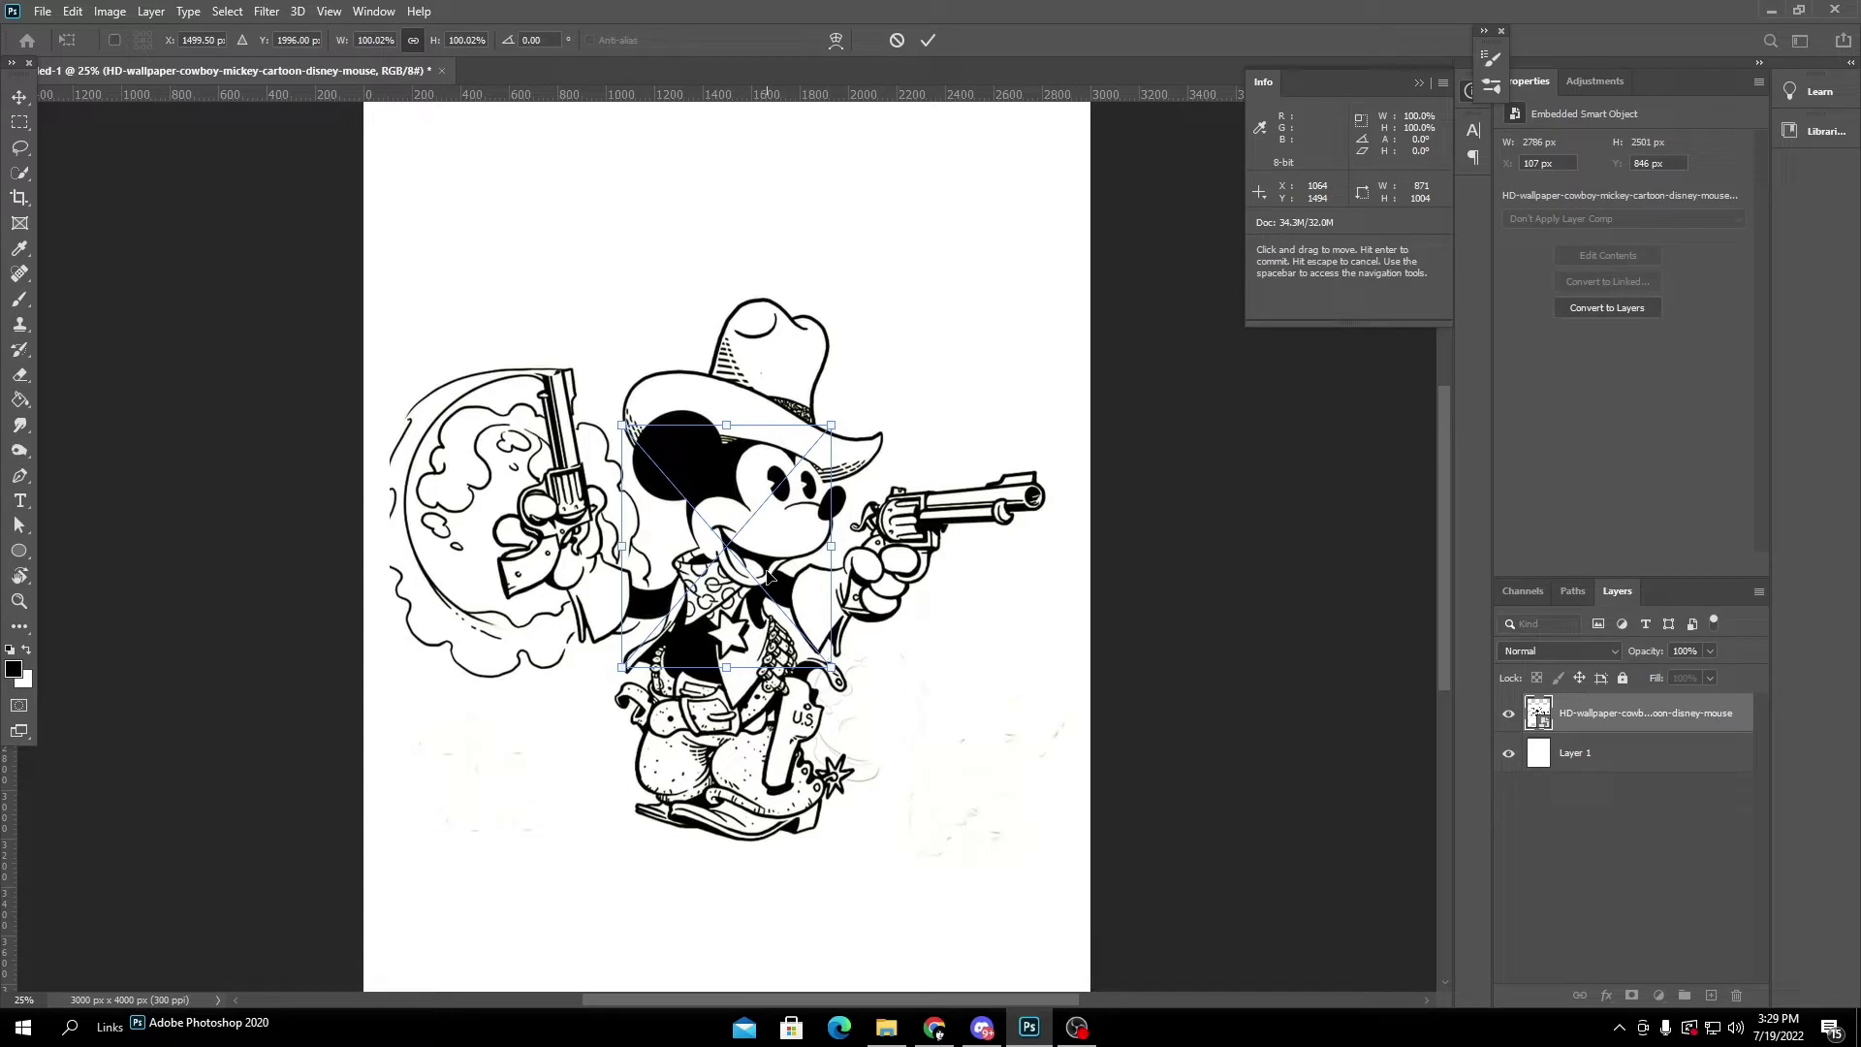
{"action": "left_click_drag", "start_coordinate": [768, 578], "coordinate": [1083, 246]}
{"action": "key", "text": "Return"}
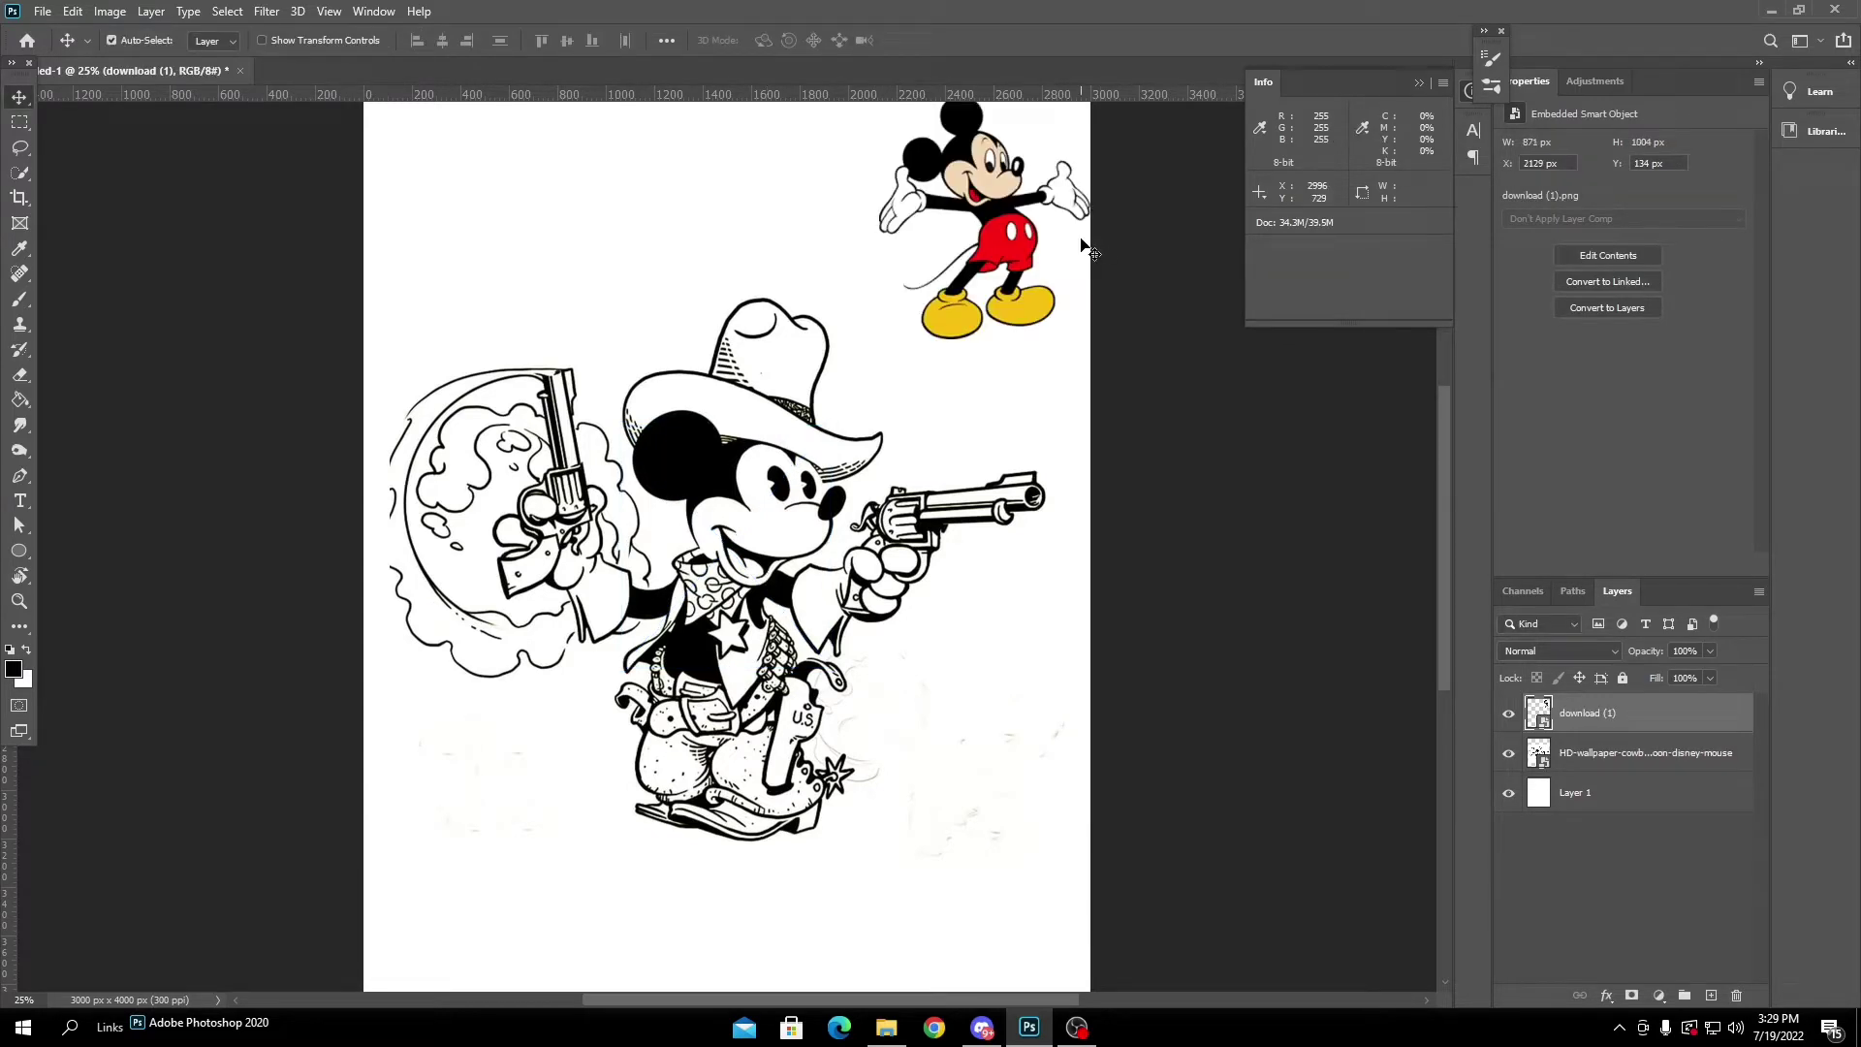
Hide the white Layer 1 and rasterize the cowboy Mickey smart object for use with the Magic Eraser tool.
{"action": "key", "text": "g"}
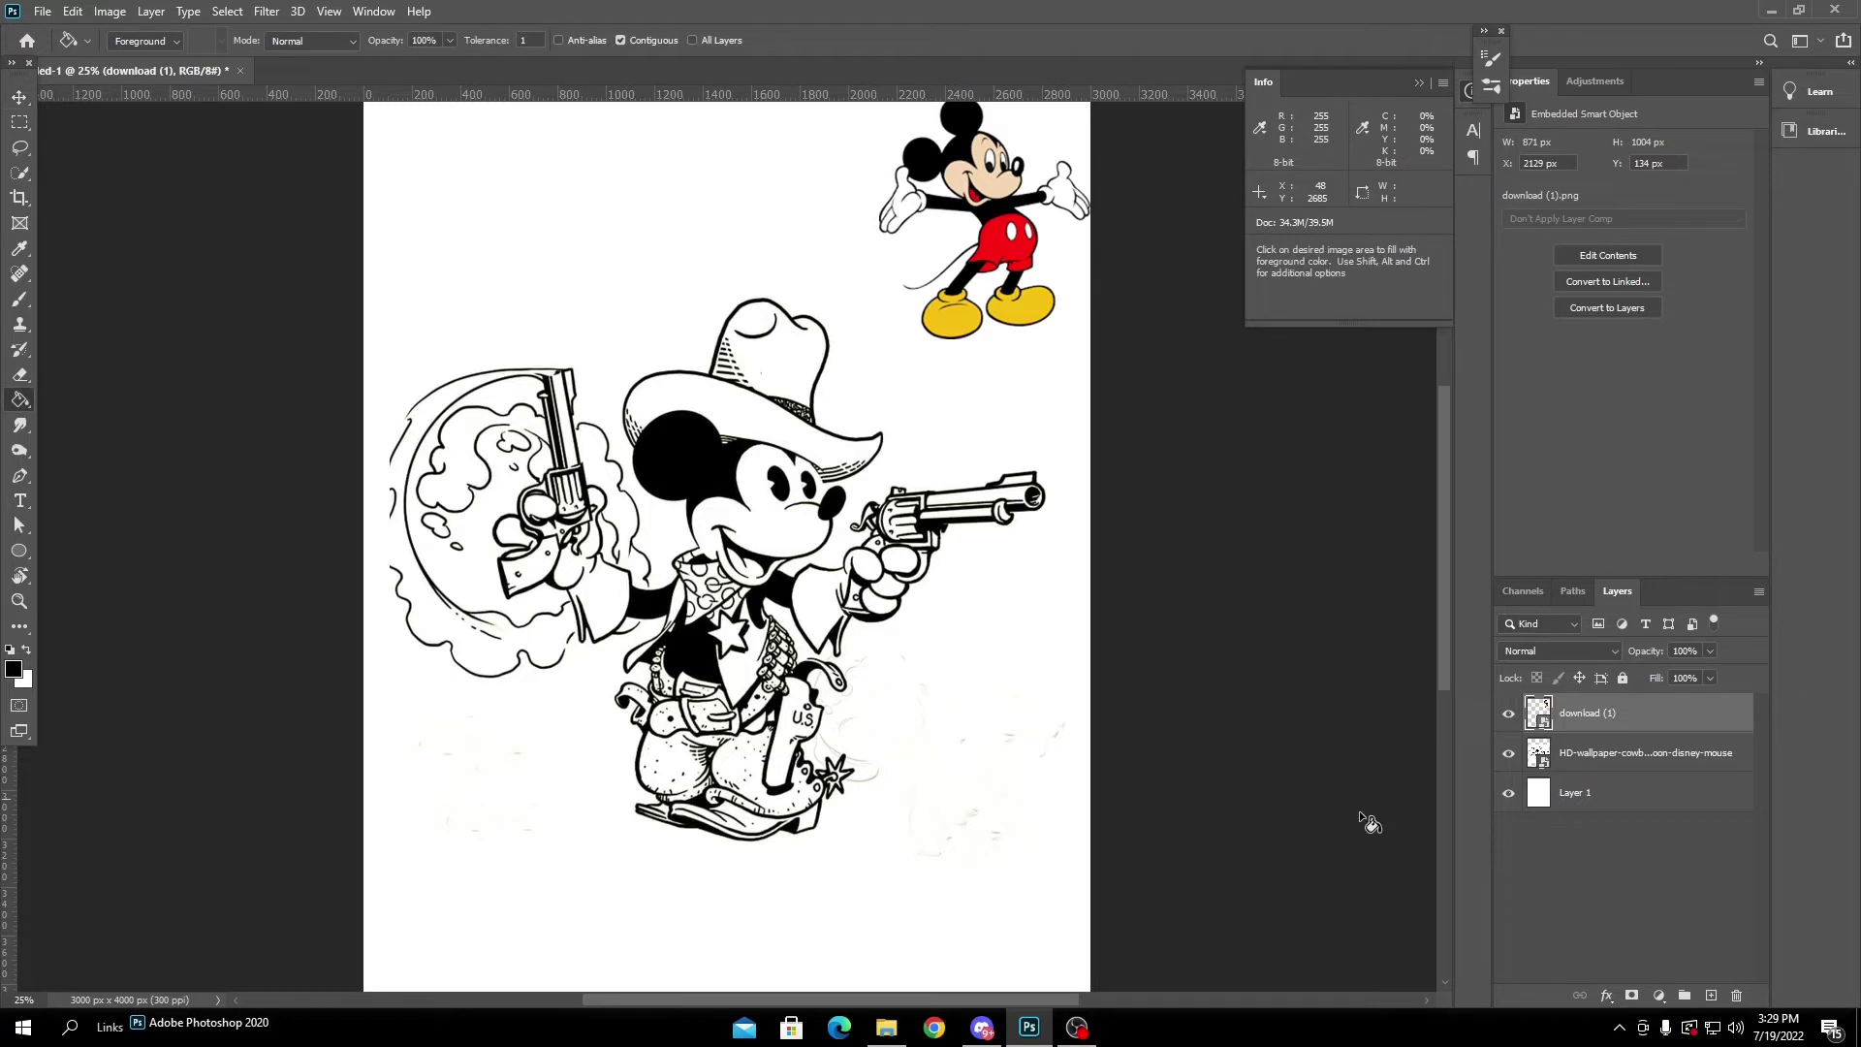
{"action": "left_click", "coordinate": [1509, 791]}
{"action": "left_click", "coordinate": [1645, 752]}
{"action": "right_click", "coordinate": [19, 374]}
{"action": "left_click", "coordinate": [107, 410]}
{"action": "left_click", "coordinate": [886, 393]}
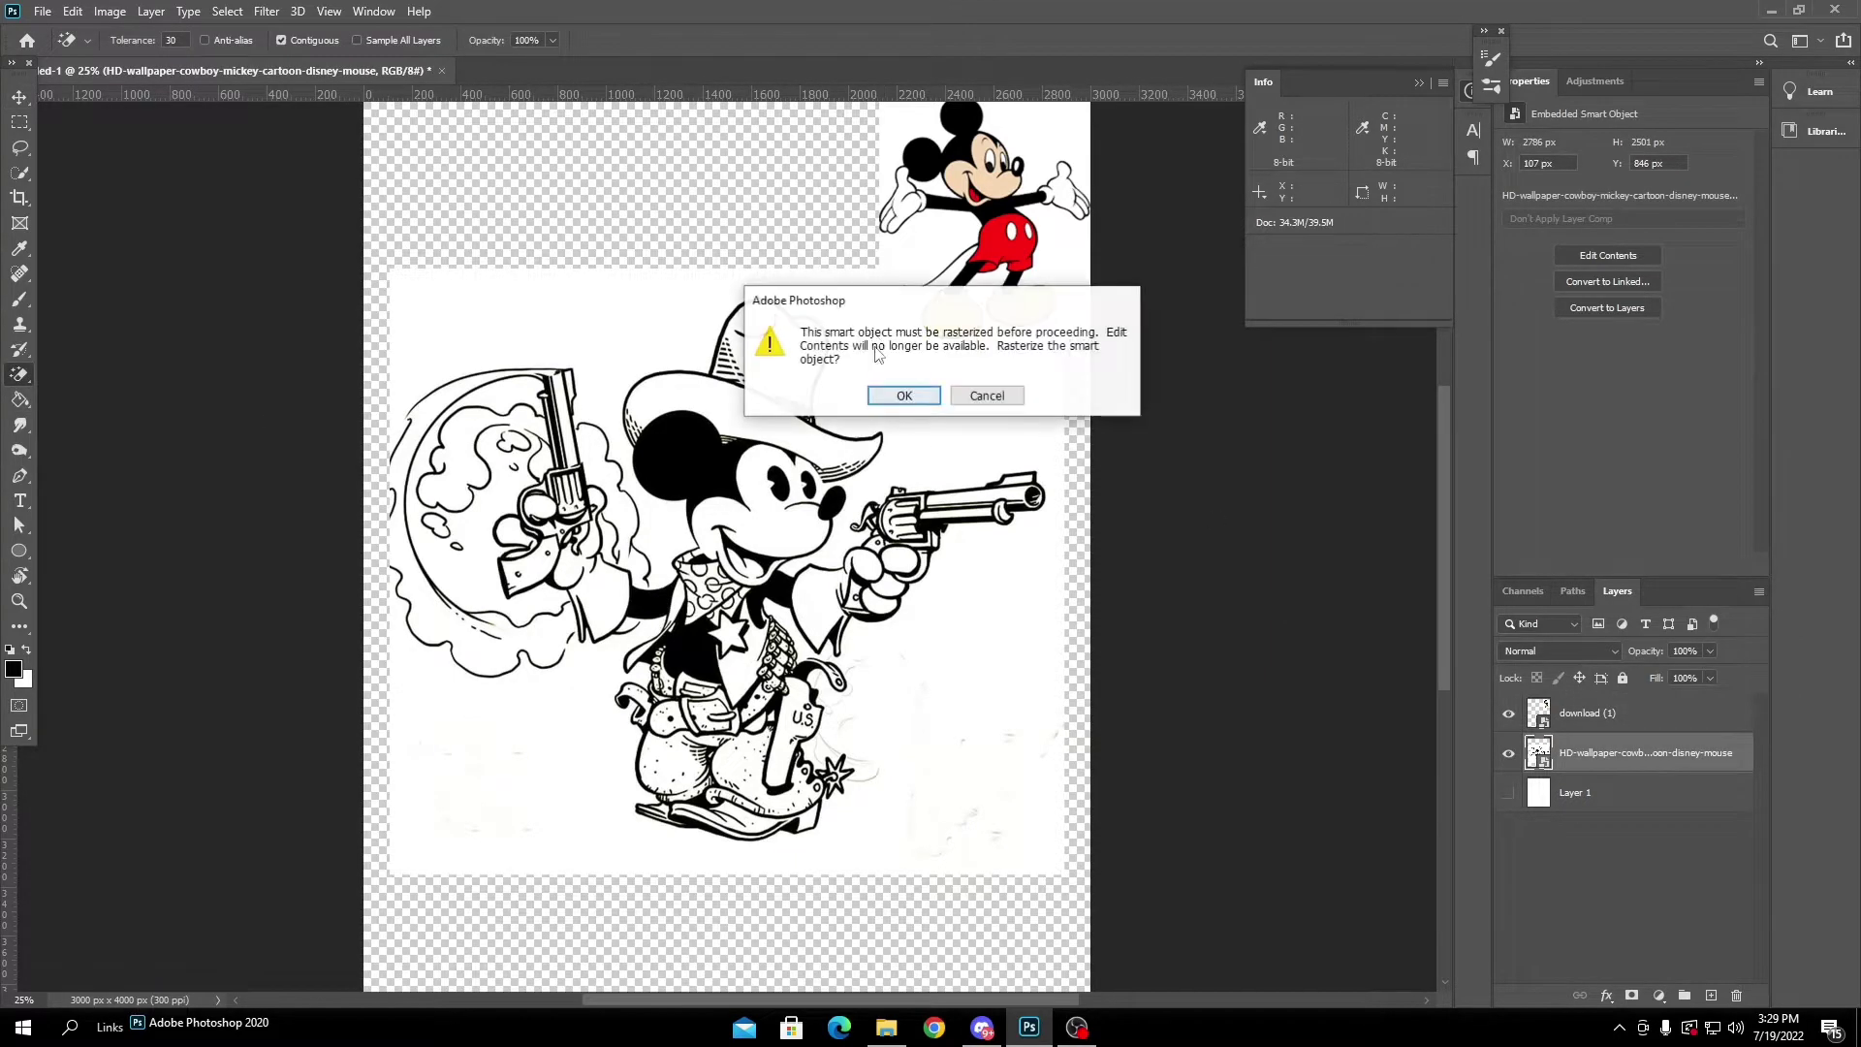
{"action": "left_click", "coordinate": [889, 395]}
Erase the white background around the cowboy Mickey and inside the moon with the Magic Eraser at tolerance 30.
{"action": "left_click", "coordinate": [916, 376]}
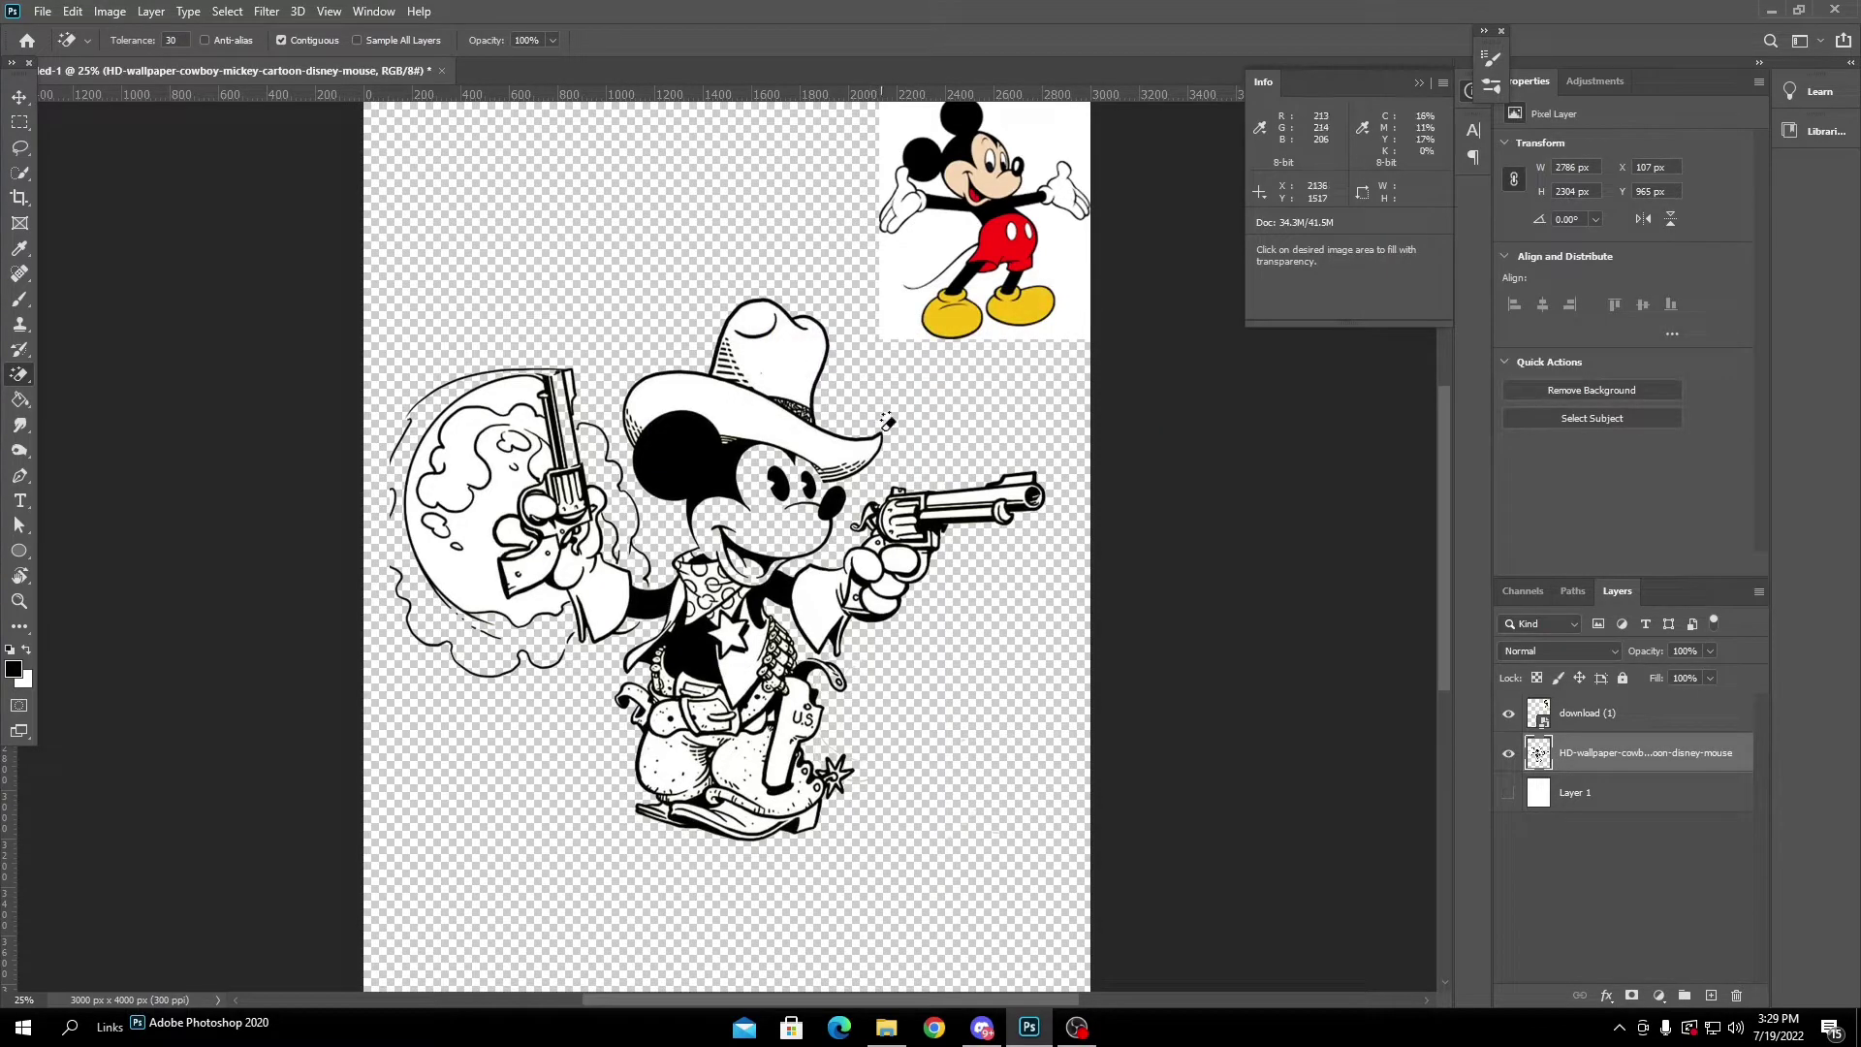
{"action": "key", "text": "ctrl+z"}
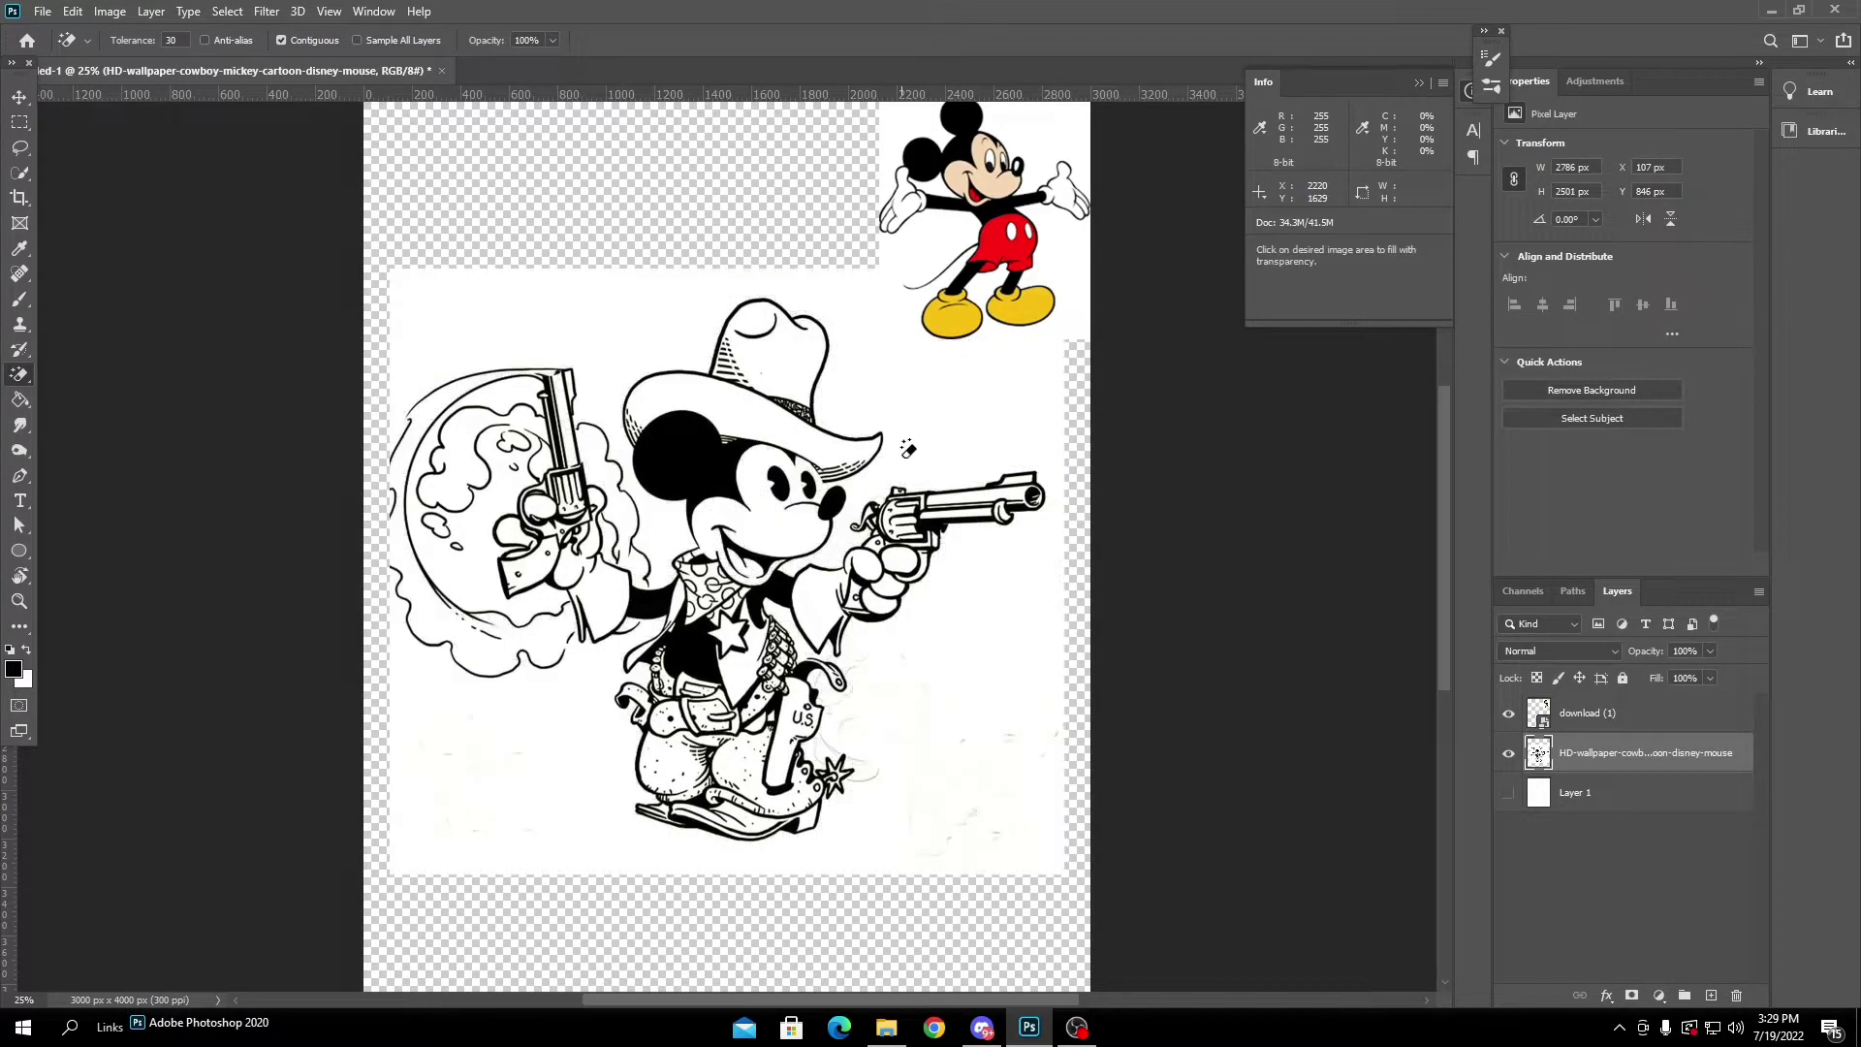
{"action": "left_click", "coordinate": [922, 445]}
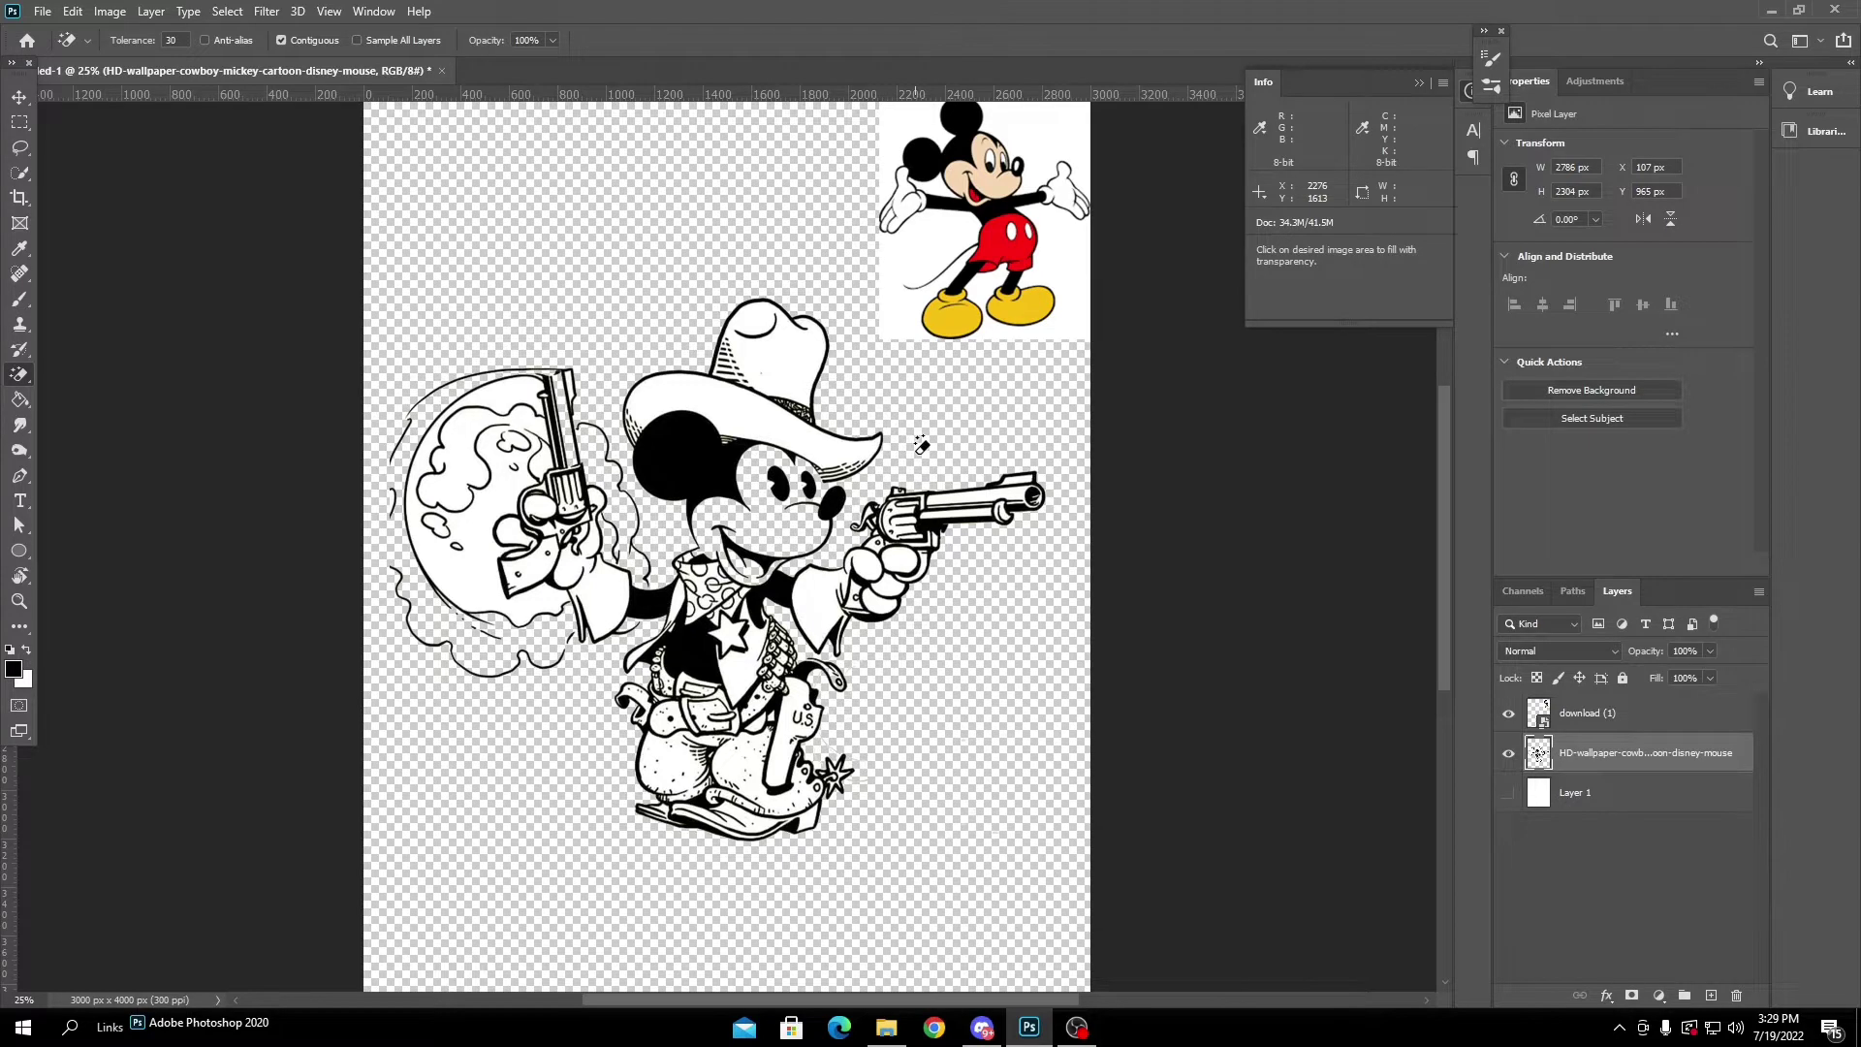
{"action": "scroll", "coordinate": [921, 445], "scroll_direction": "down", "scroll_amount": 1}
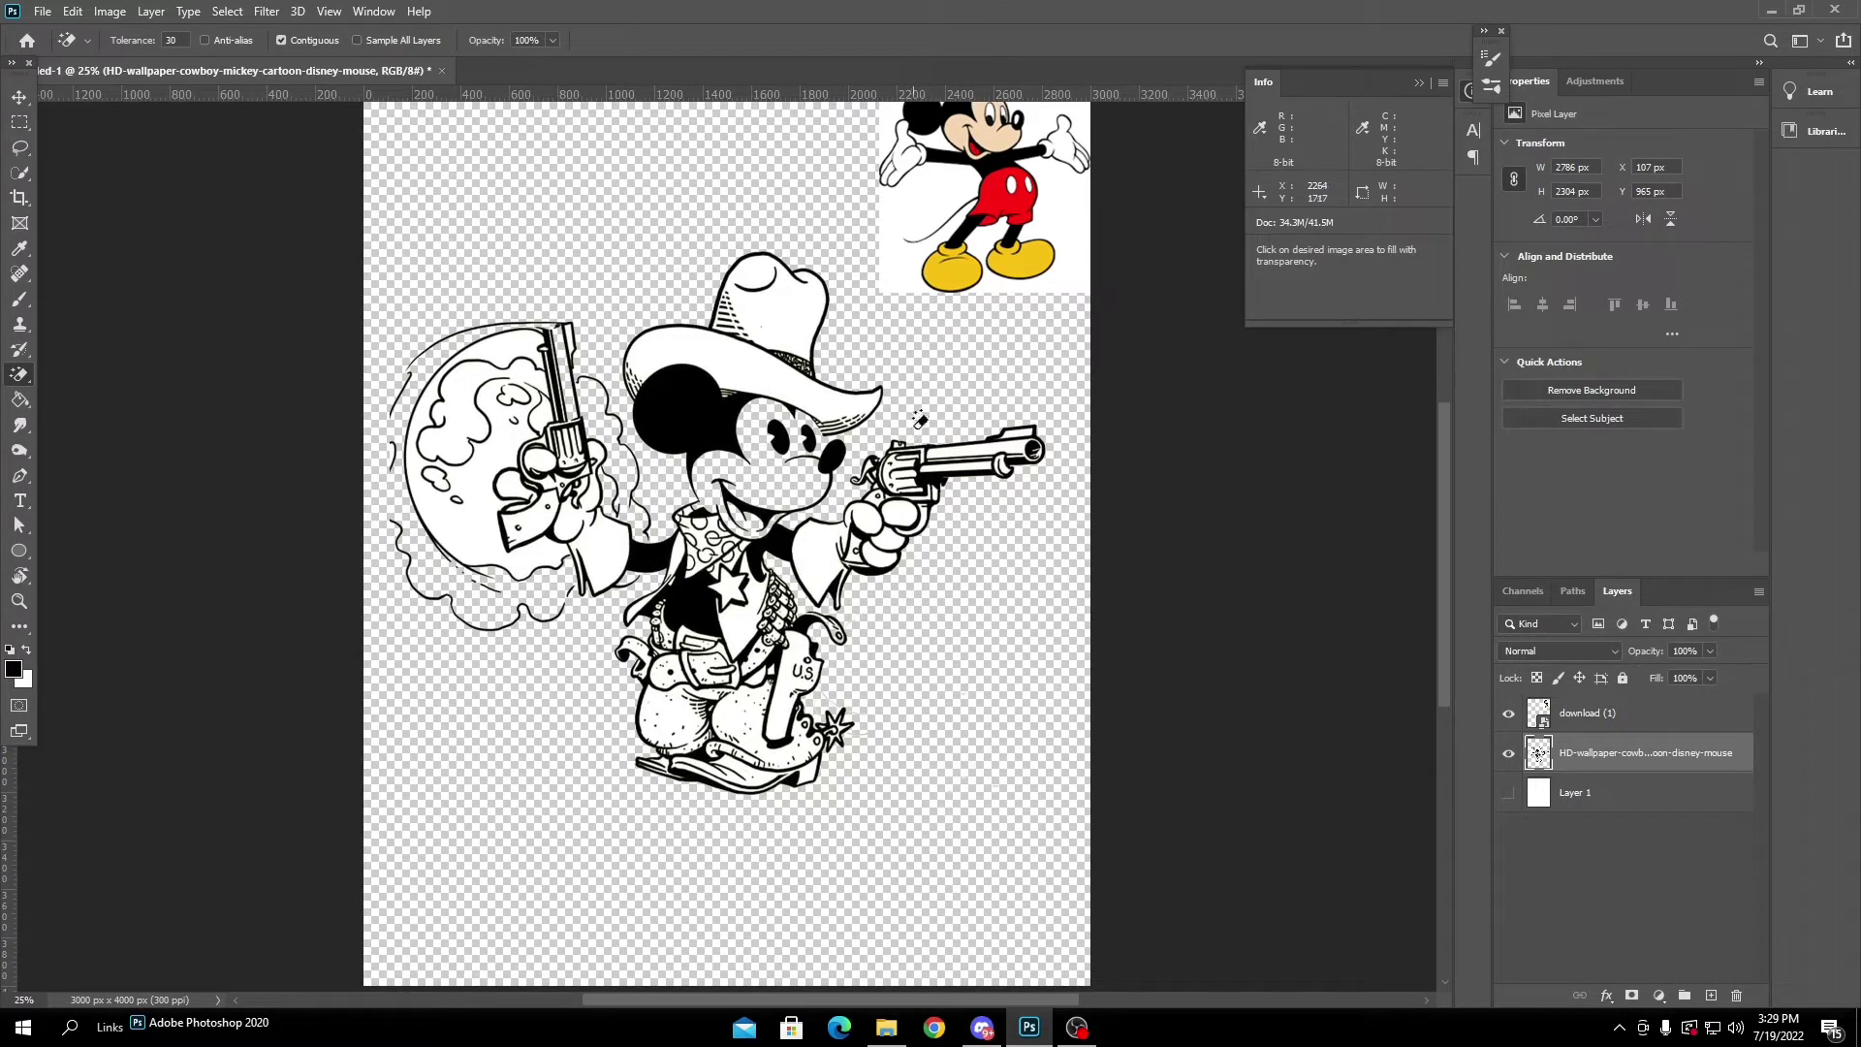
{"action": "left_click", "coordinate": [514, 431]}
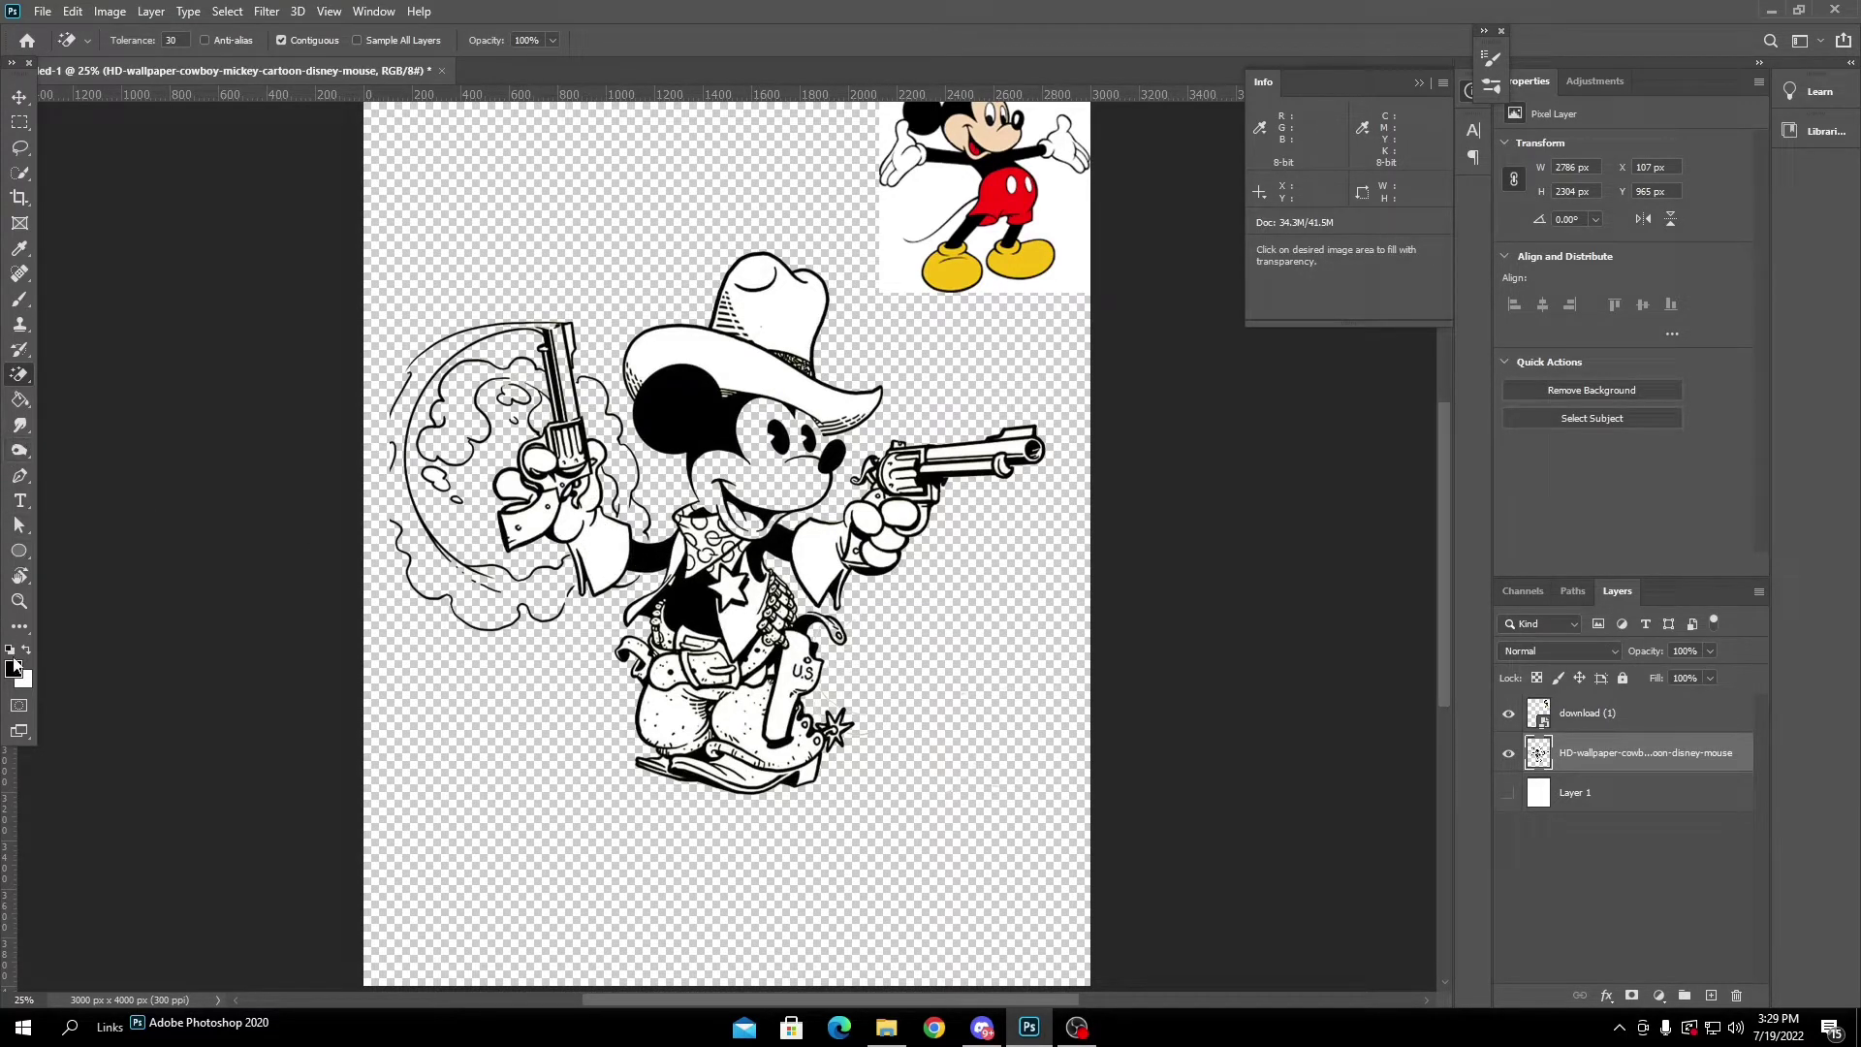
Add a new layer above the cowboy drawing and set its blend mode to Darker Color.
{"action": "left_click", "coordinate": [1711, 996]}
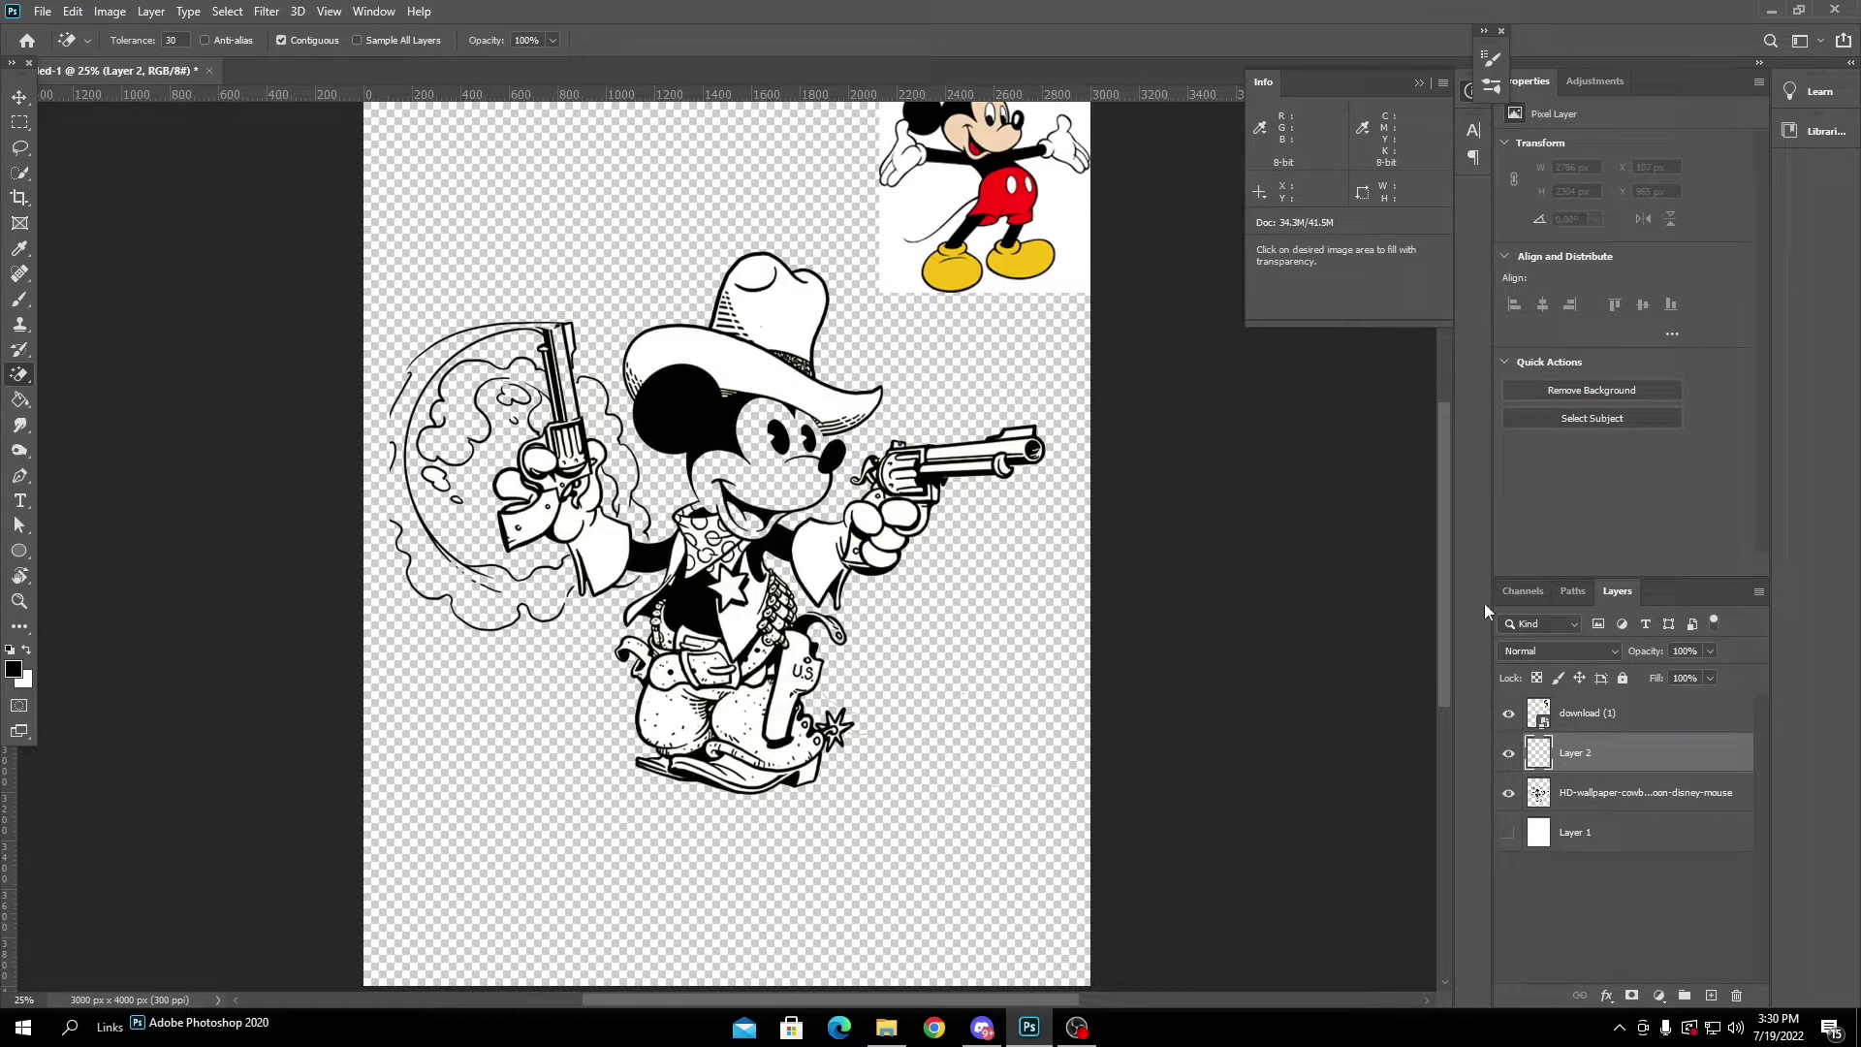
{"action": "left_click", "coordinate": [1542, 657]}
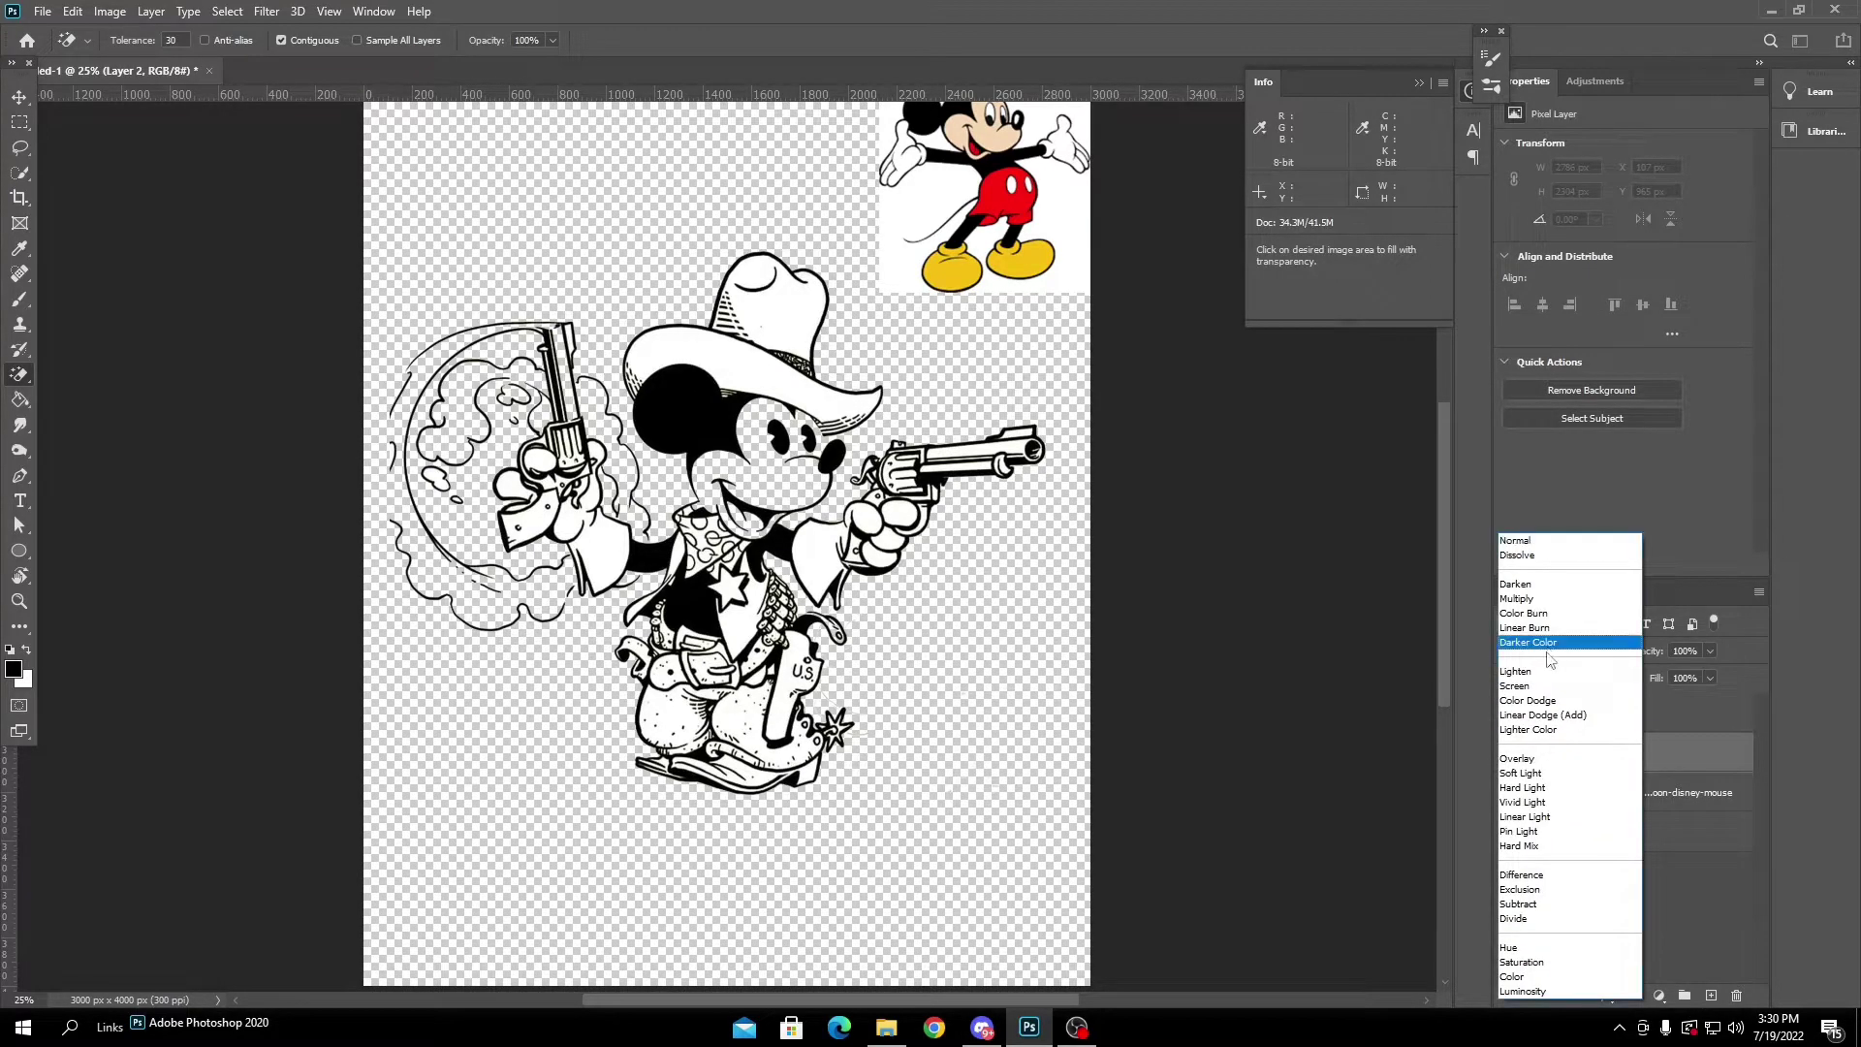
{"action": "left_click", "coordinate": [1553, 652]}
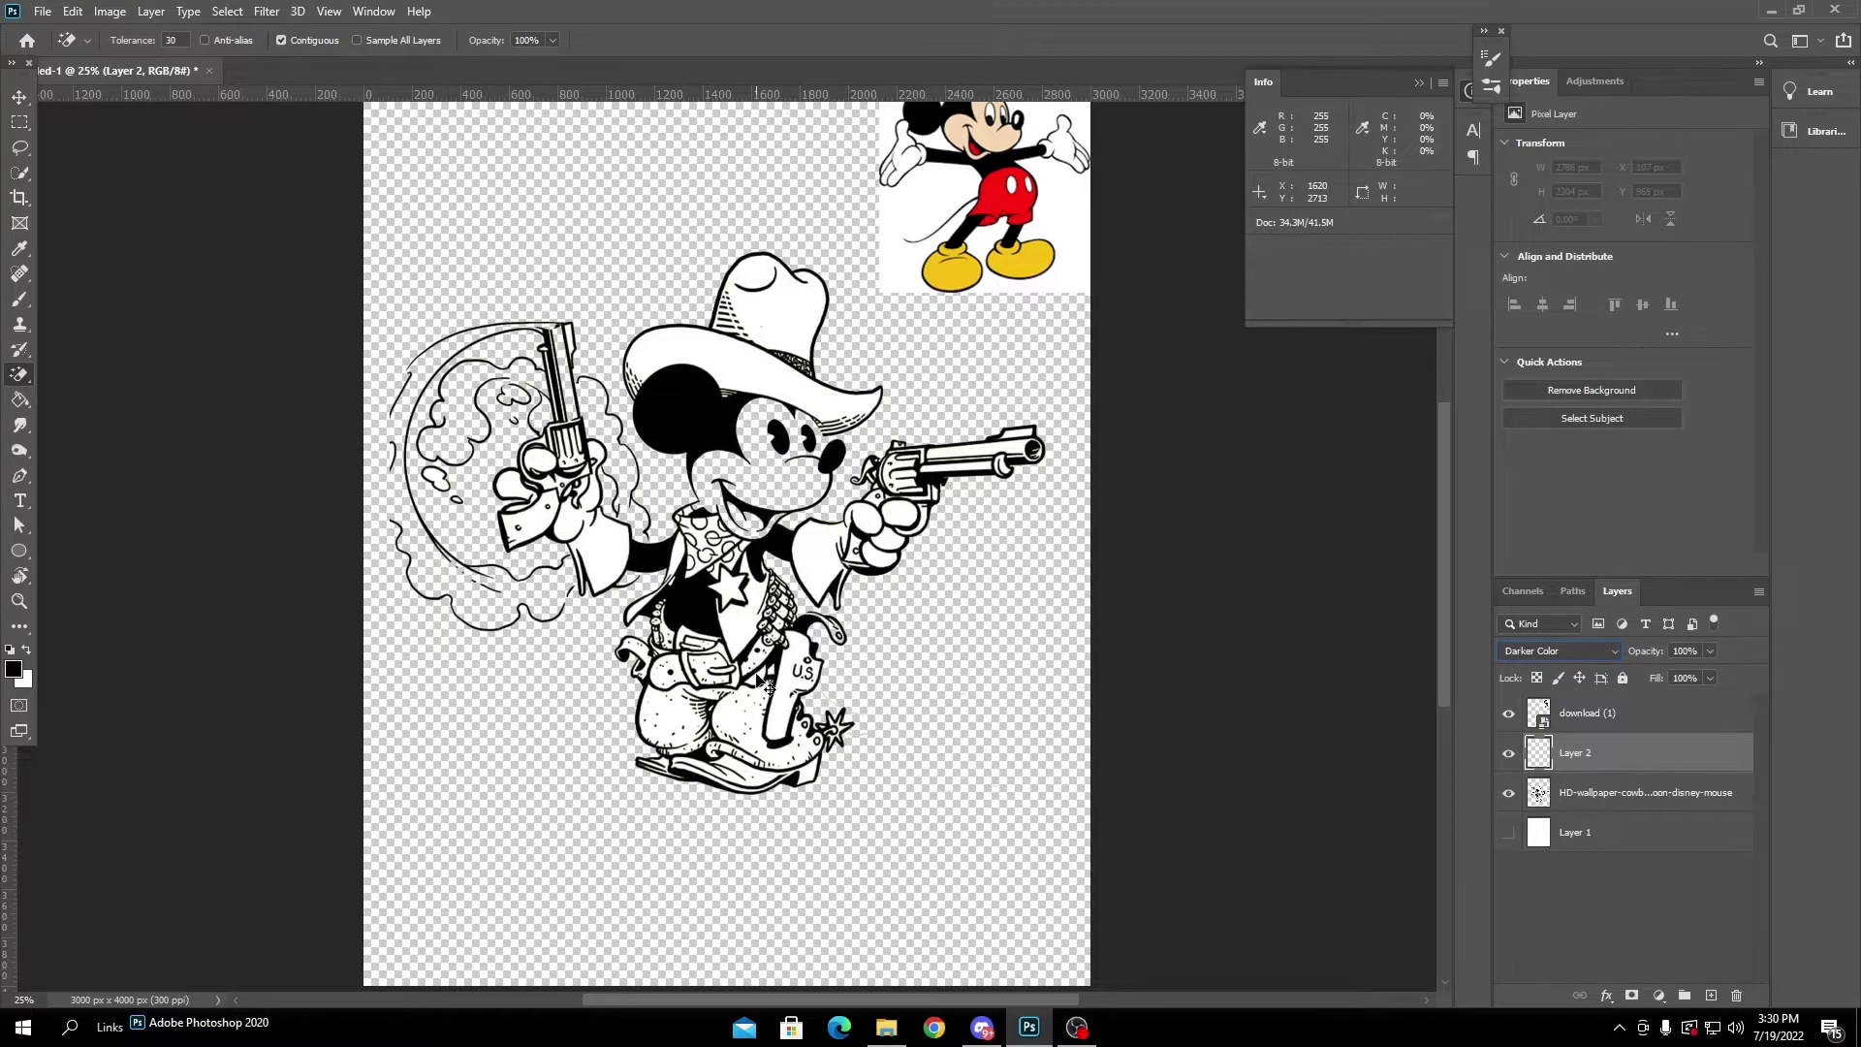
{"action": "key", "text": "ctrl+plus"}
{"action": "key", "text": "ctrl+plus"}
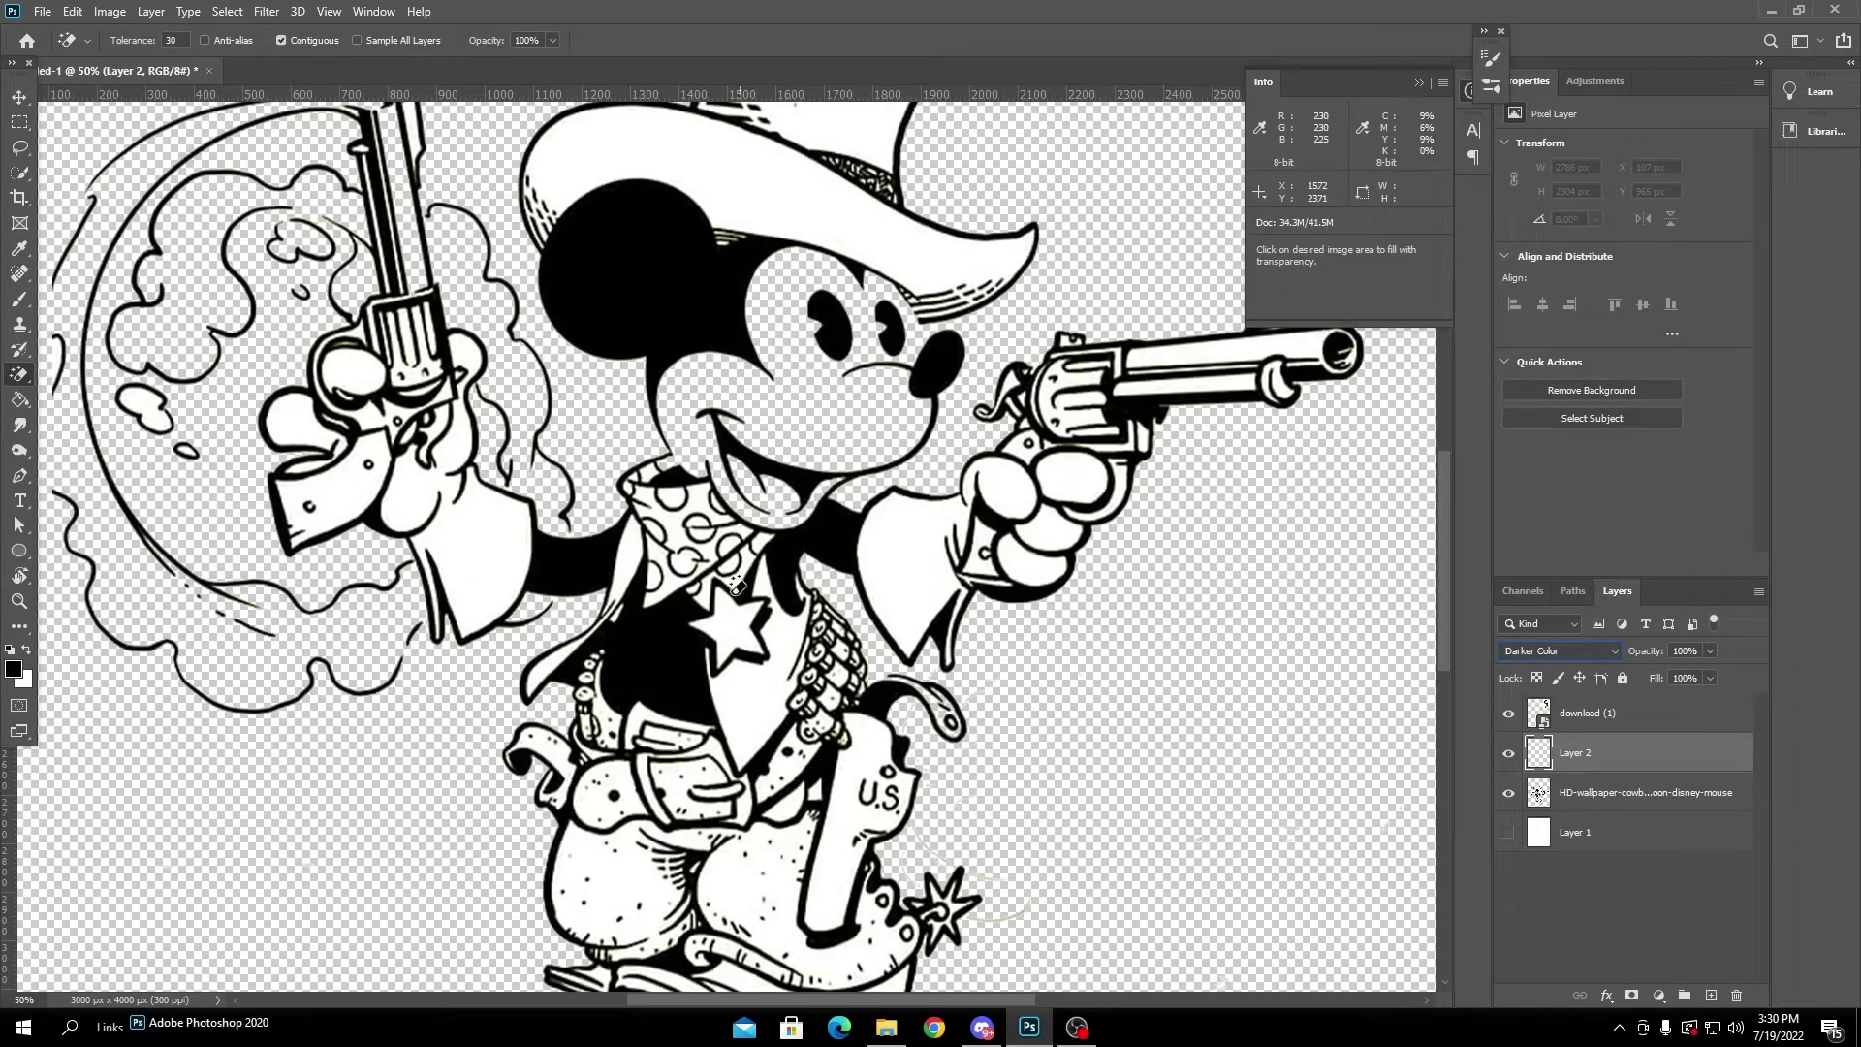
{"action": "key", "text": "ctrl+minus"}
{"action": "key", "text": "ctrl+minus"}
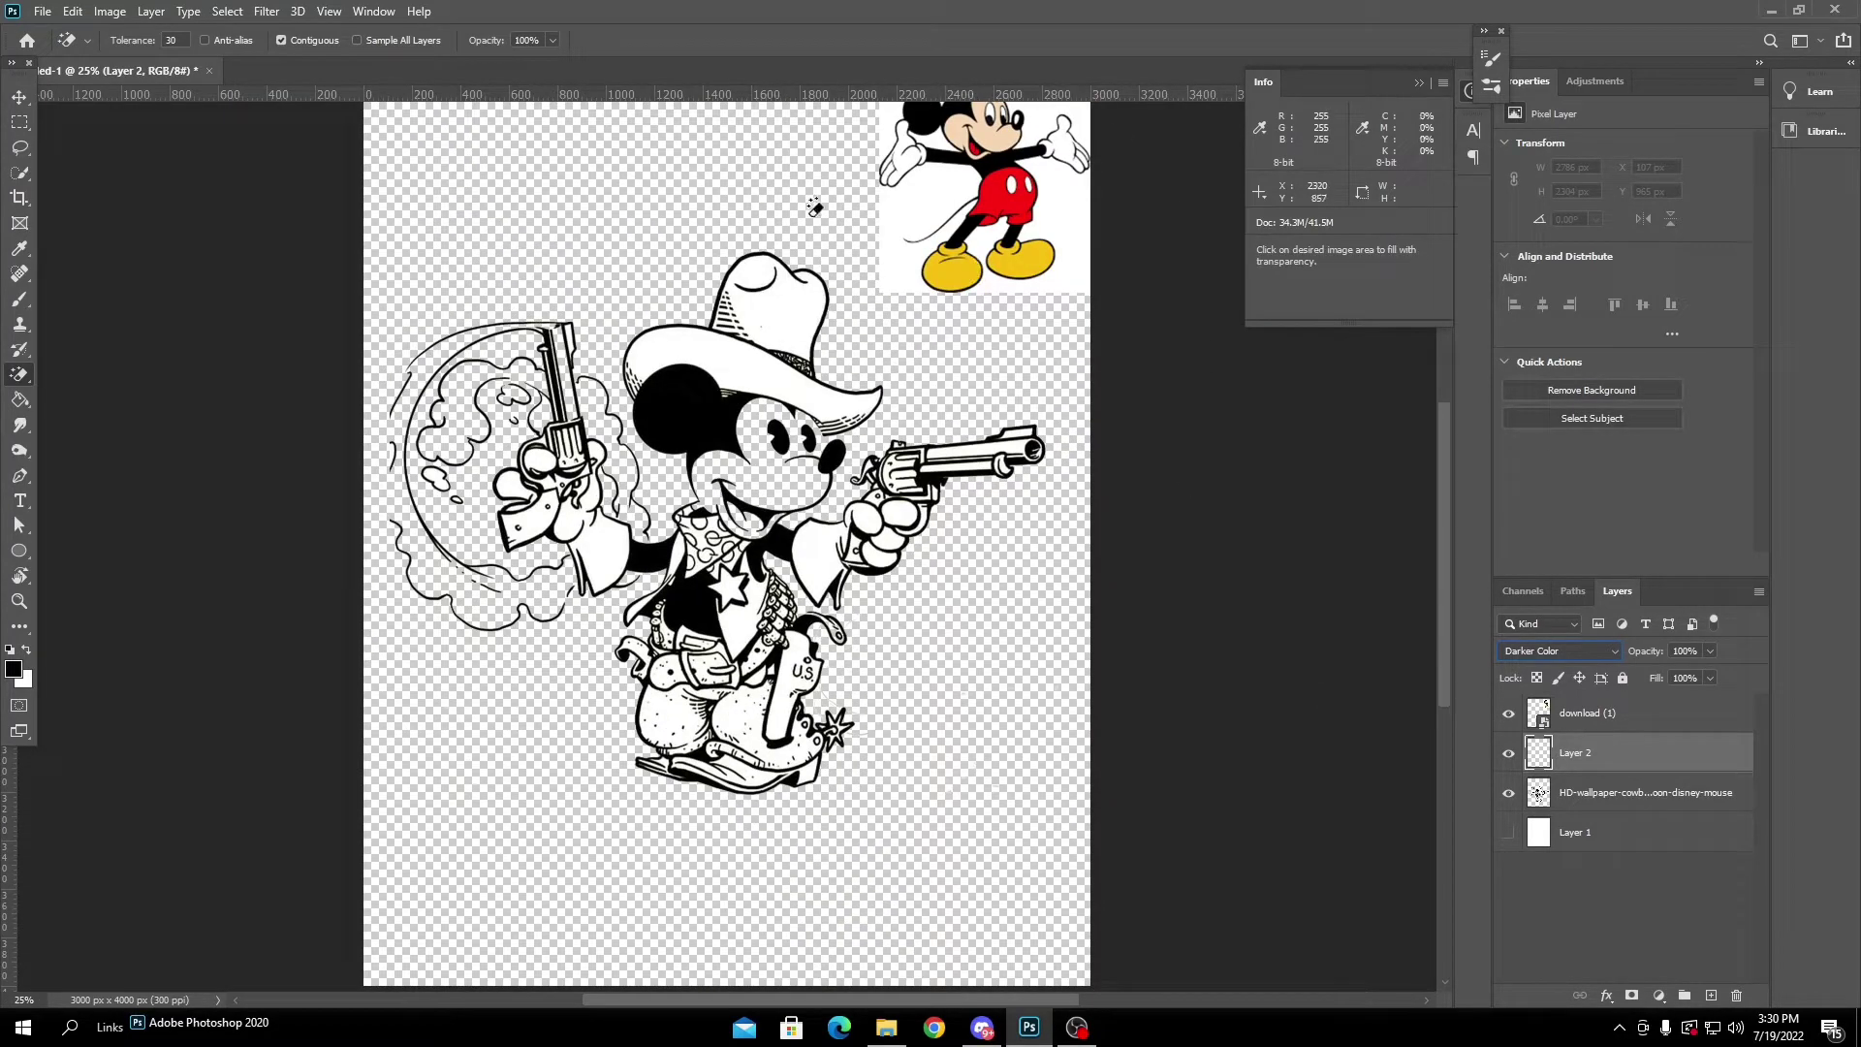
Sample the shoe yellow (f7c012) from the coloured Mickey reference as the foreground colour and activate the Paint Bucket tool.
{"action": "left_click", "coordinate": [19, 669]}
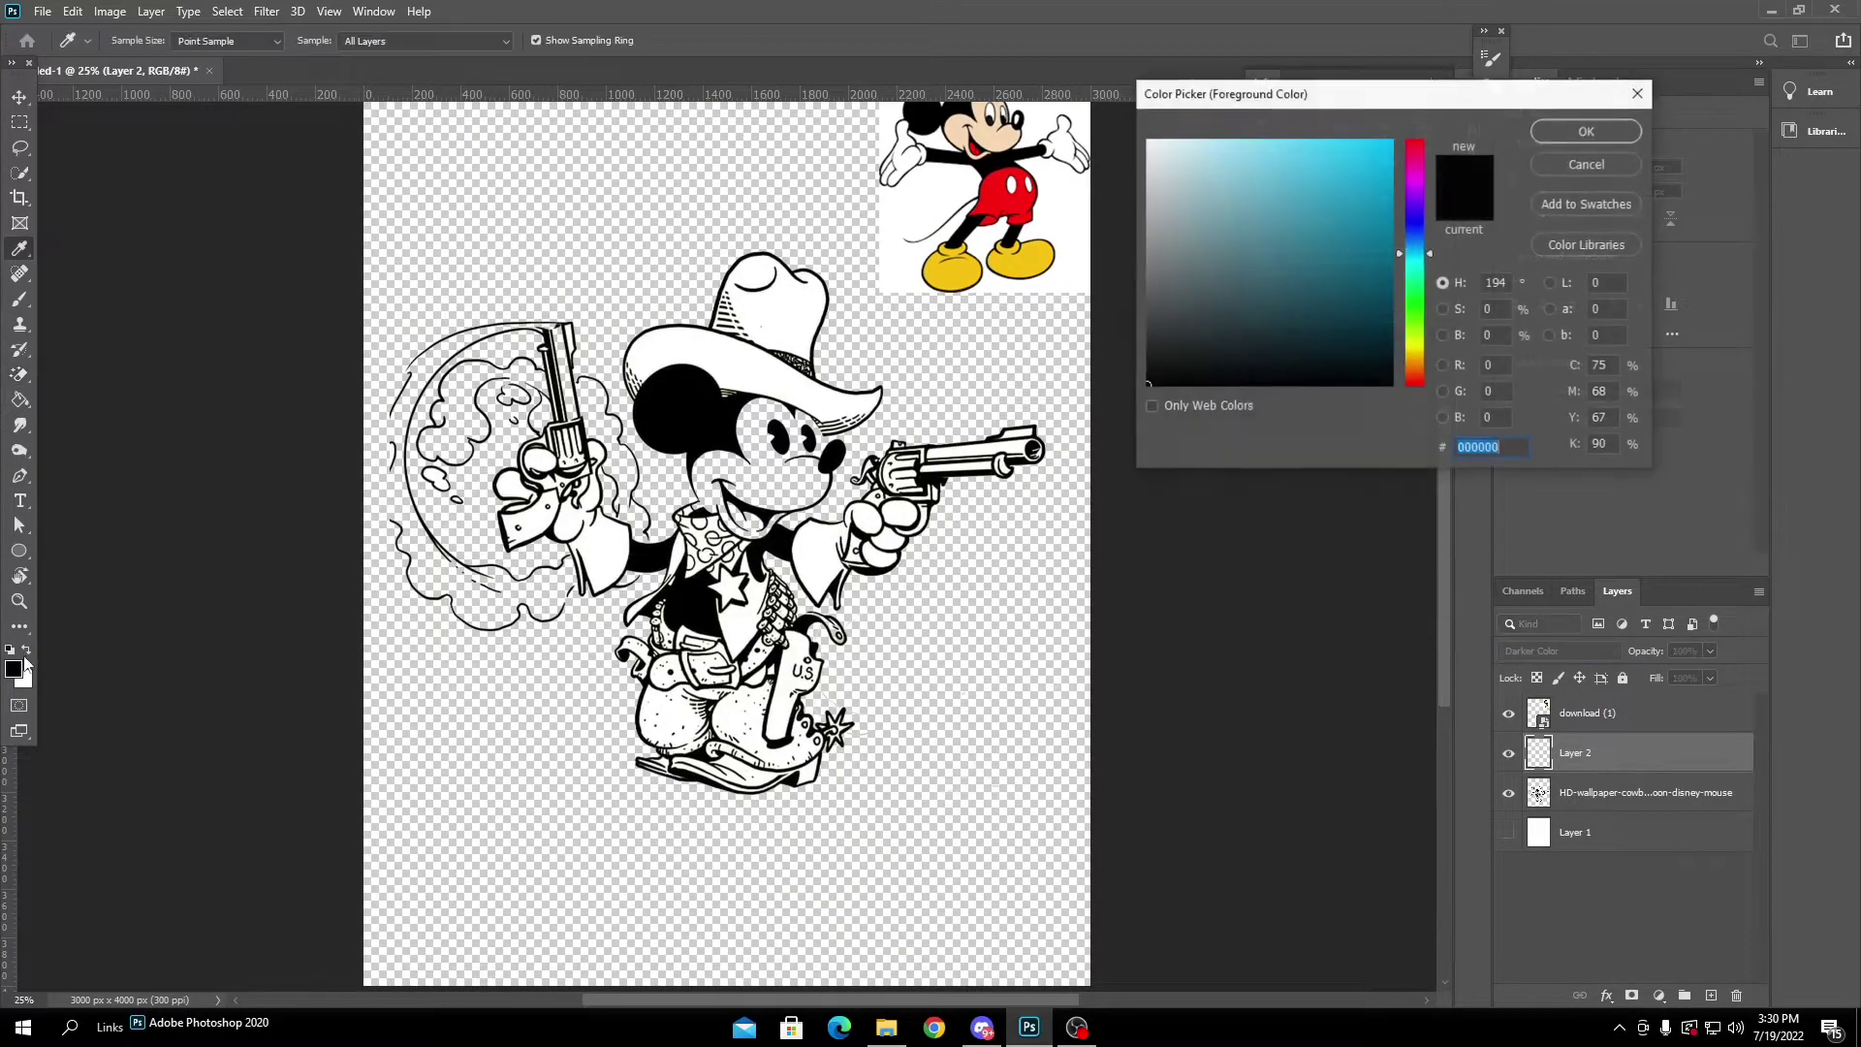
{"action": "left_click", "coordinate": [1028, 255]}
{"action": "left_click", "coordinate": [1586, 131]}
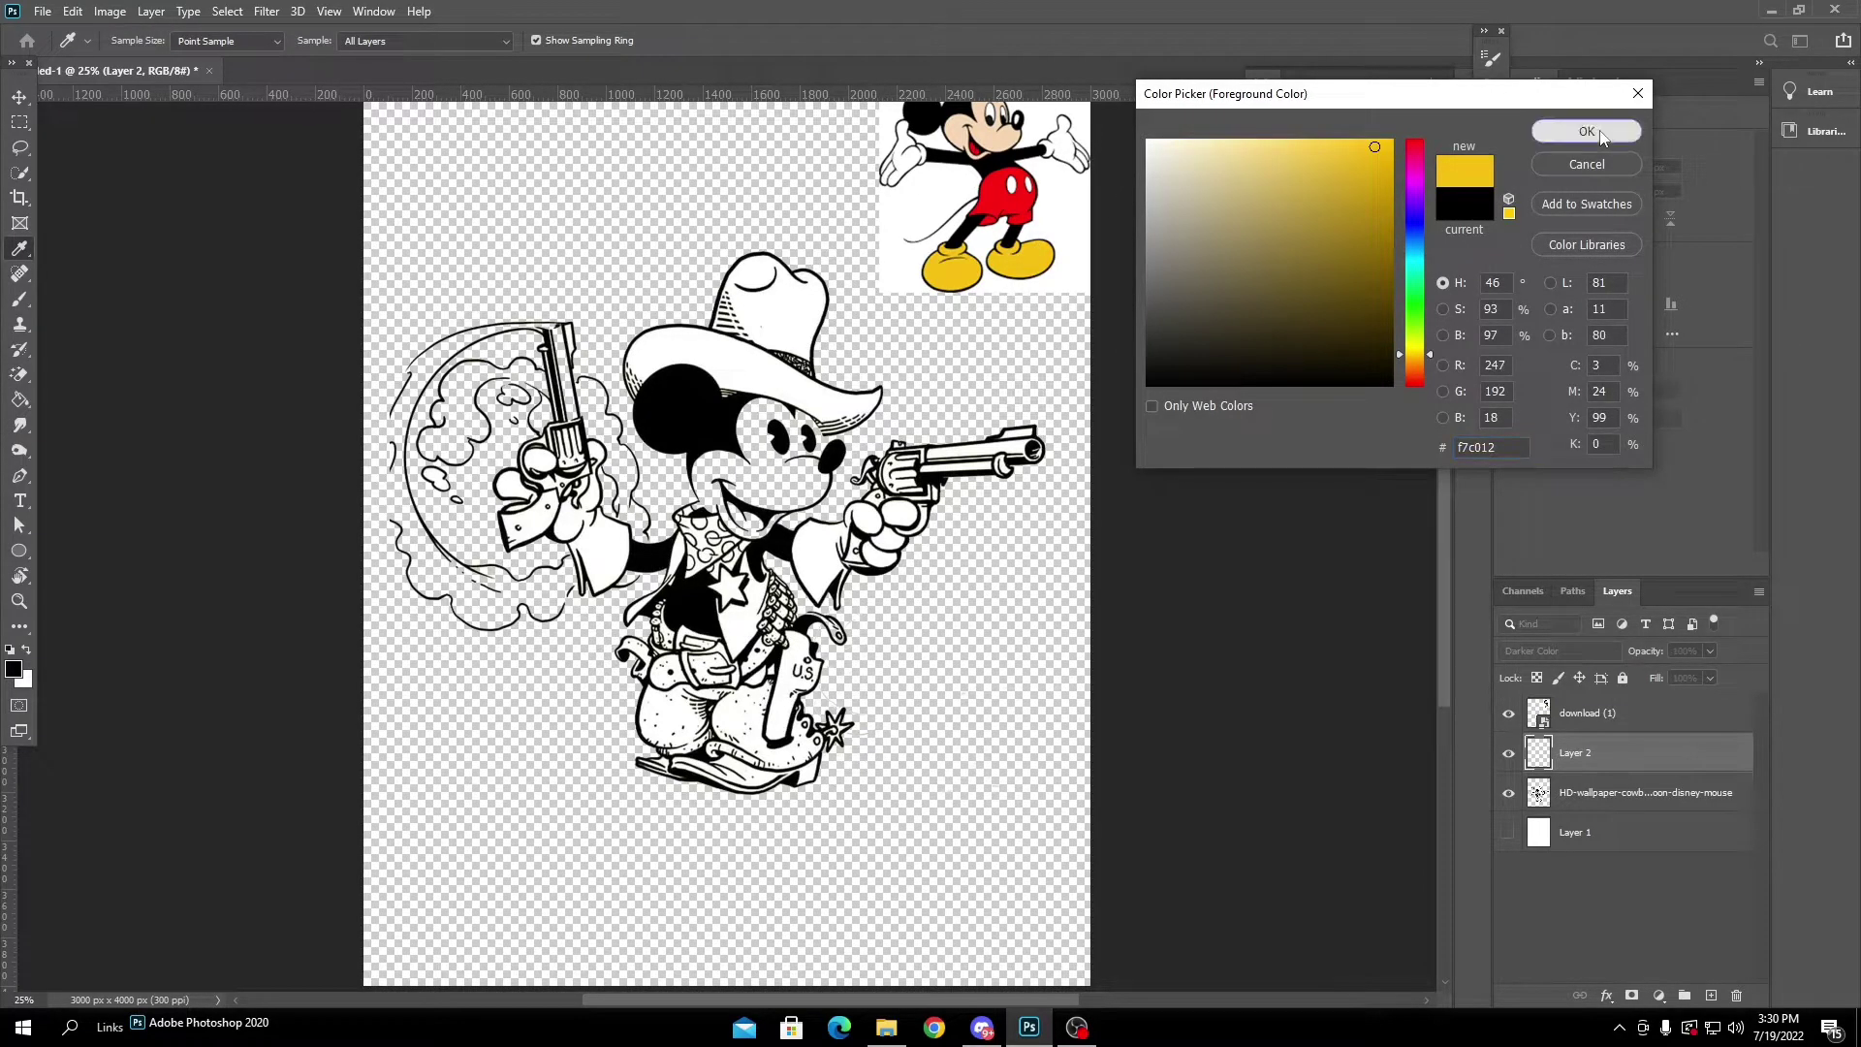
{"action": "left_click", "coordinate": [19, 400]}
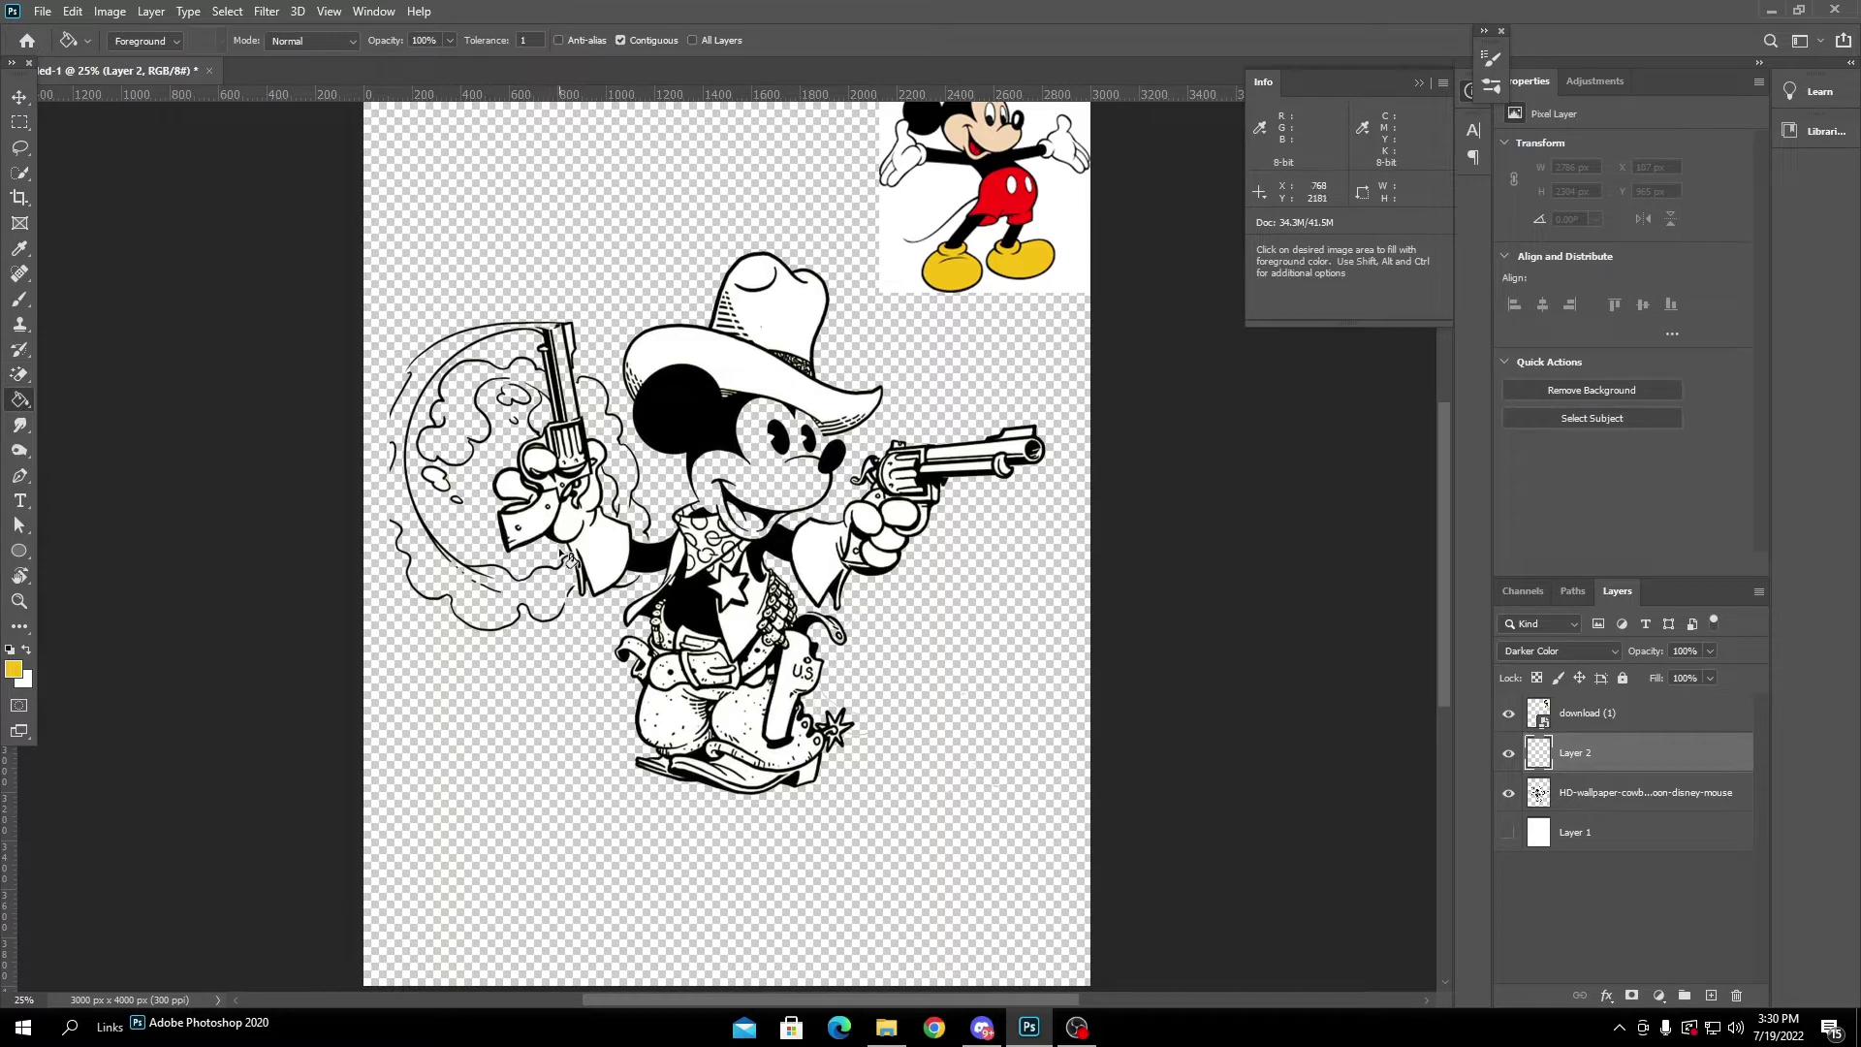
Apply a Threshold adjustment to the cowboy Mickey drawing layer.
{"action": "key", "text": "ctrl+plus"}
{"action": "key", "text": "ctrl+plus"}
{"action": "key", "text": "ctrl+plus"}
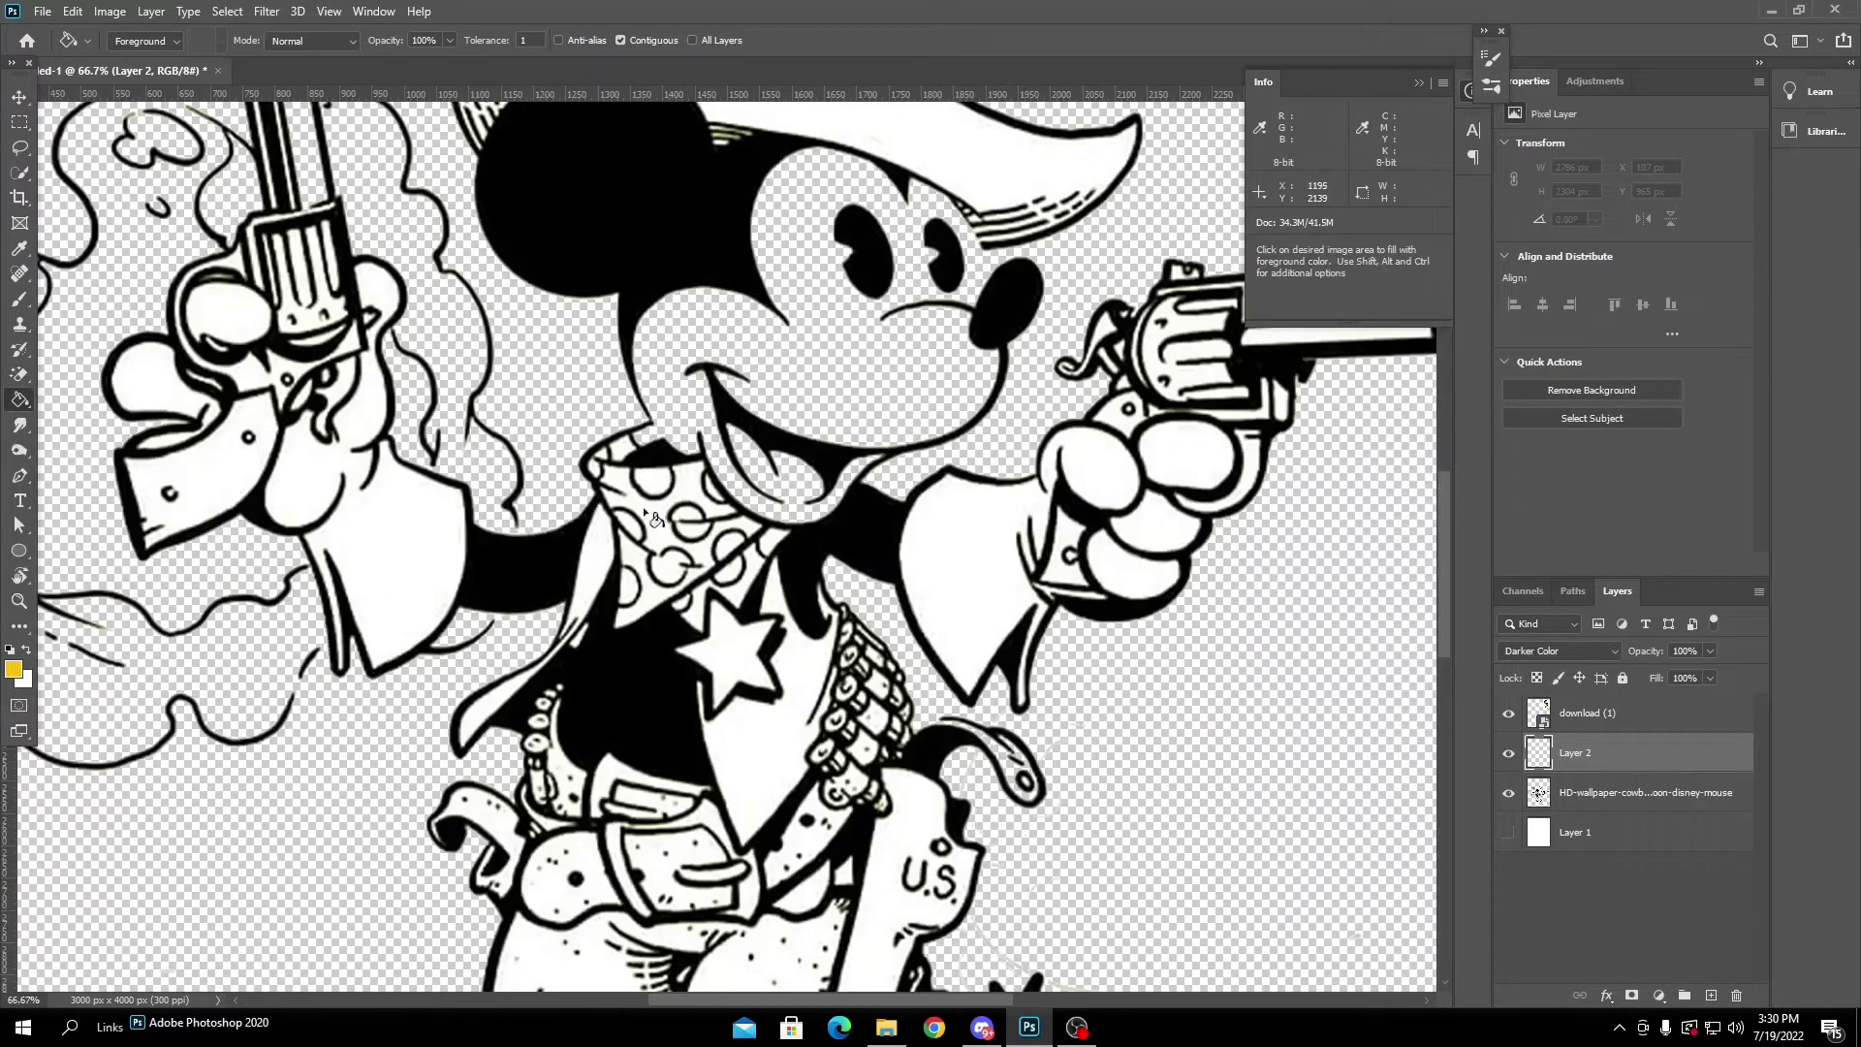
{"action": "left_click", "coordinate": [1599, 793]}
{"action": "key", "text": "ctrl+minus"}
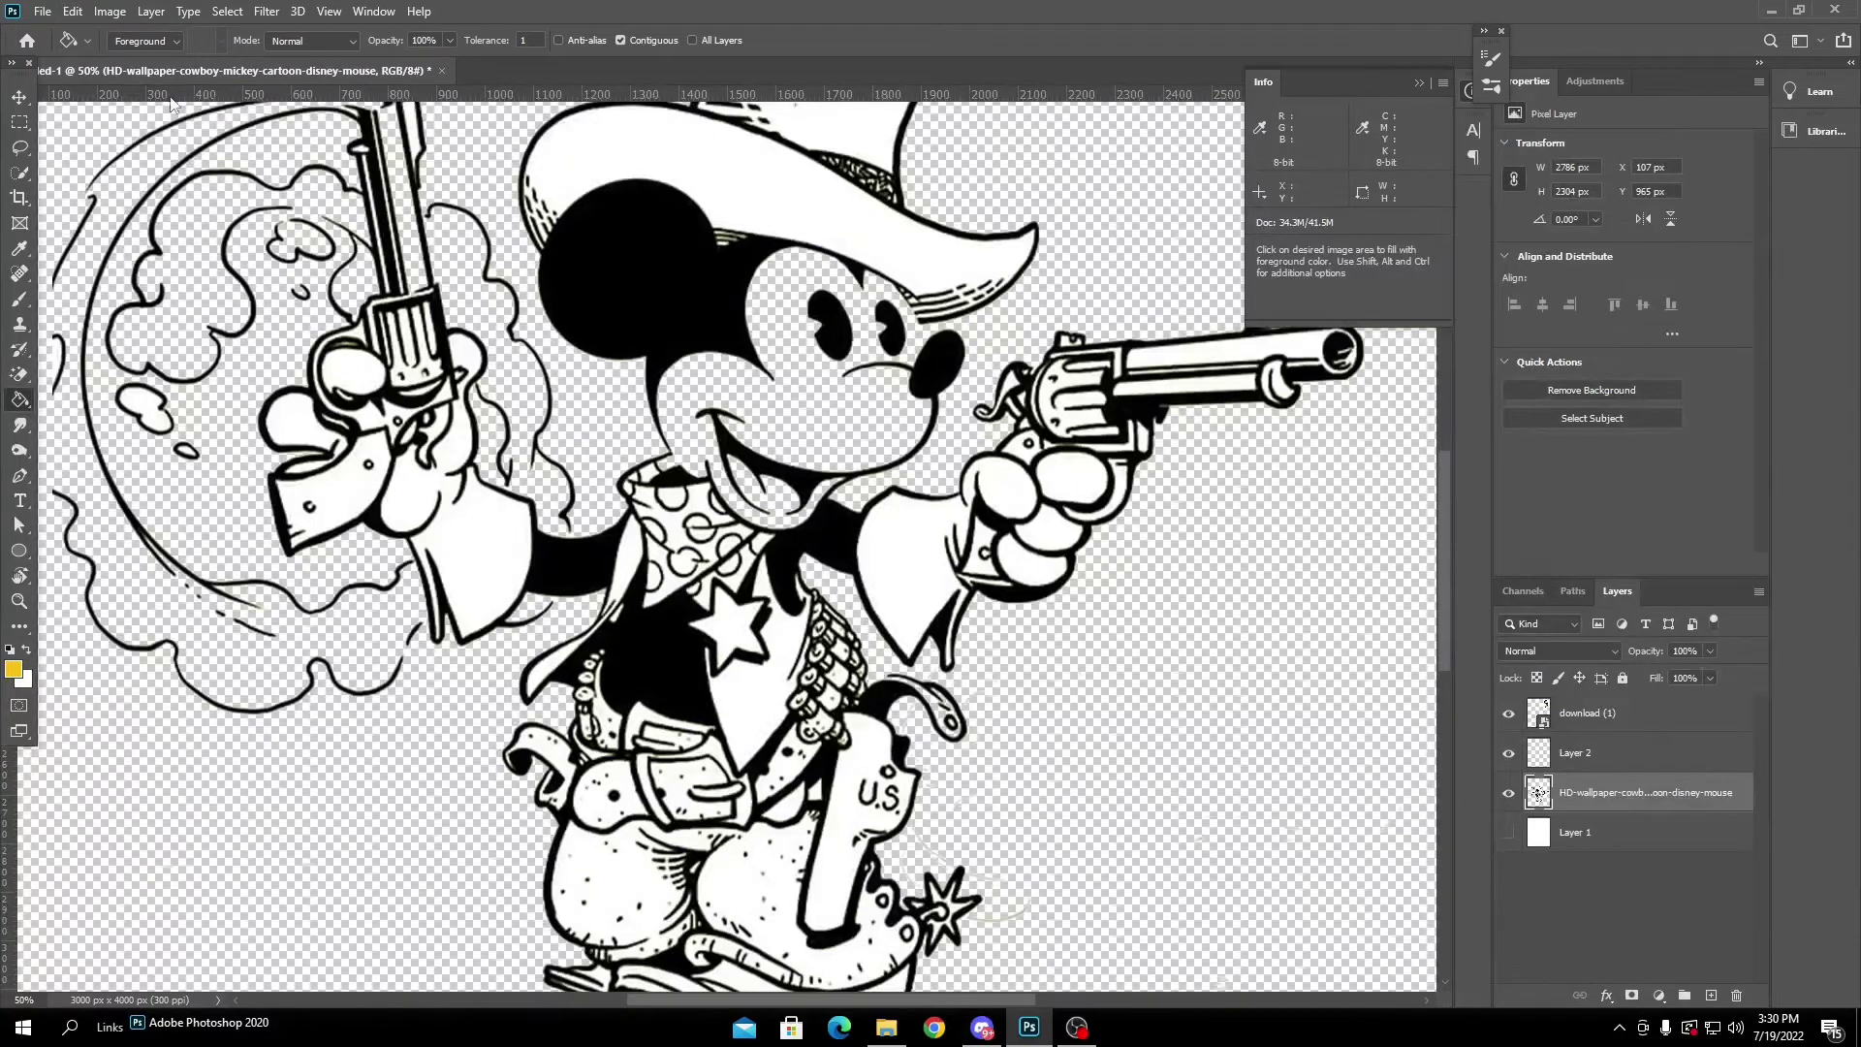
{"action": "left_click", "coordinate": [110, 12]}
{"action": "mouse_move", "coordinate": [152, 64]}
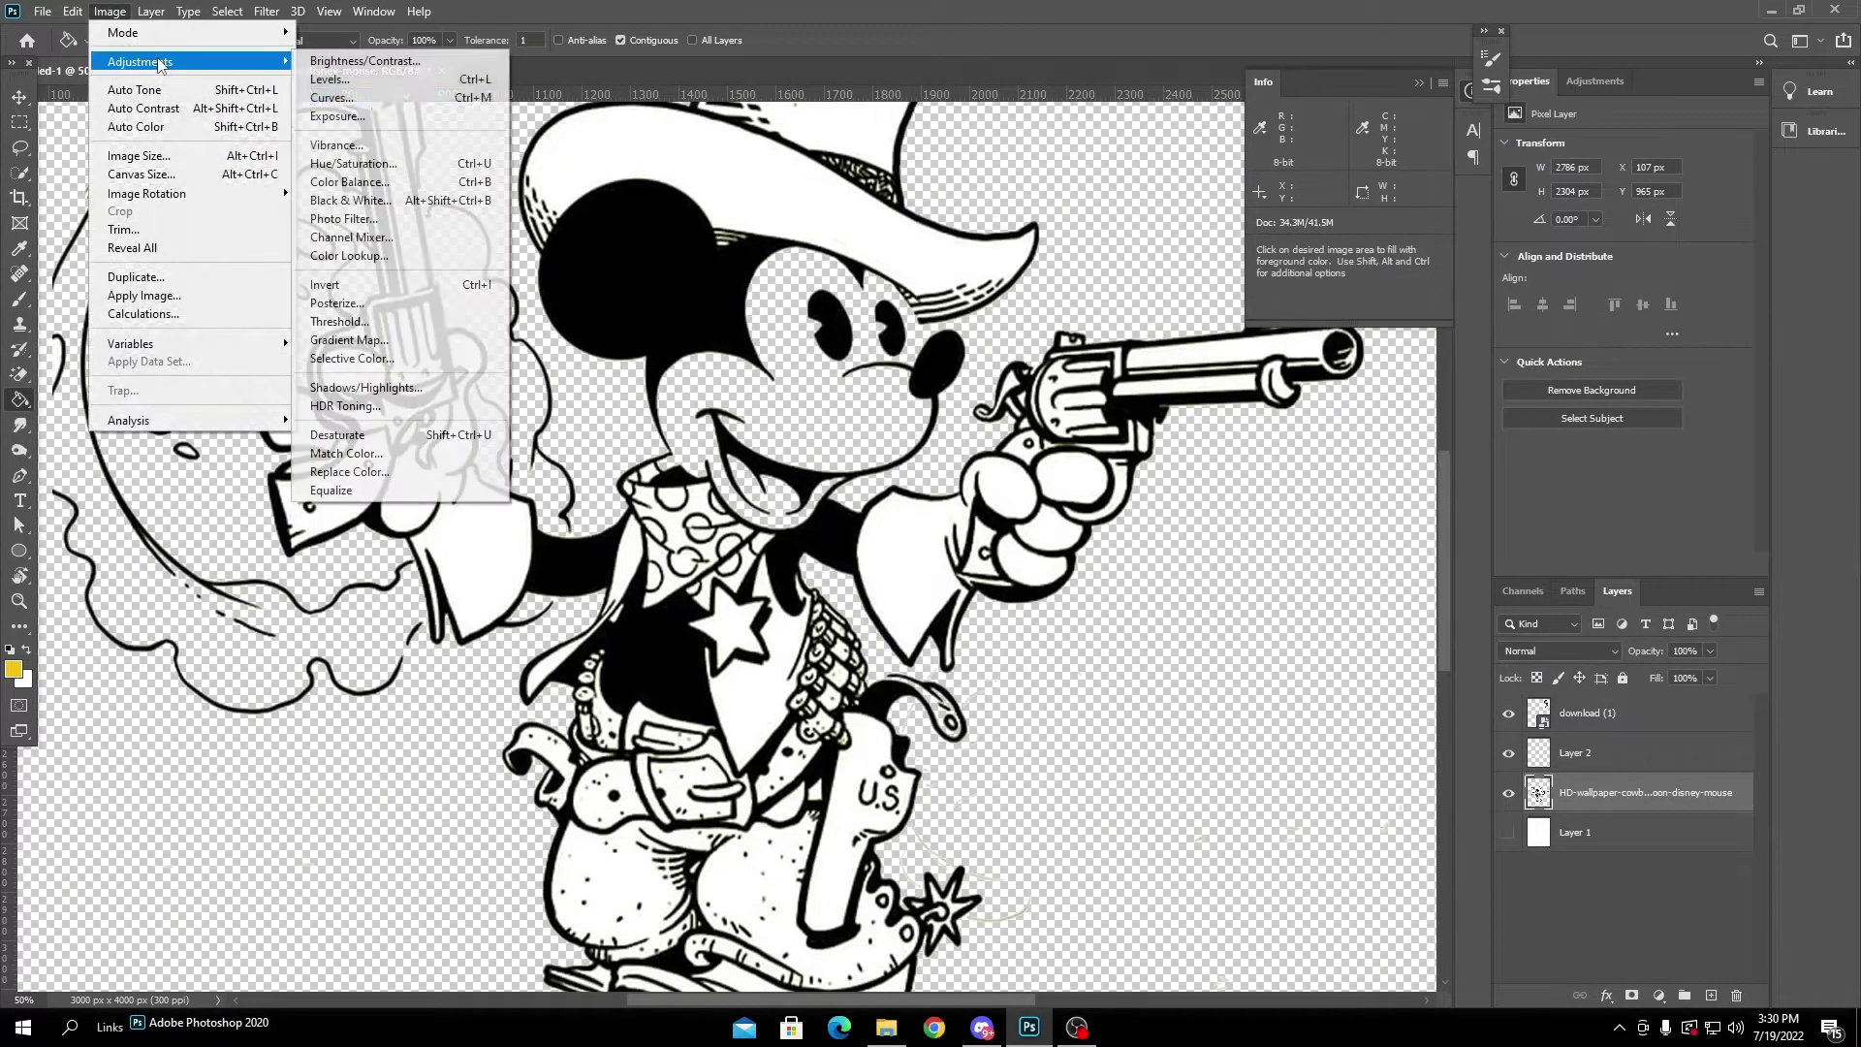
{"action": "left_click", "coordinate": [397, 317]}
{"action": "left_click", "coordinate": [1532, 184]}
Fill the sheriff star on the cowboy Mickey's vest with the sampled yellow using the Paint Bucket tool.
{"action": "key", "text": "g"}
{"action": "scroll", "coordinate": [604, 245], "scroll_direction": "down", "scroll_amount": 3}
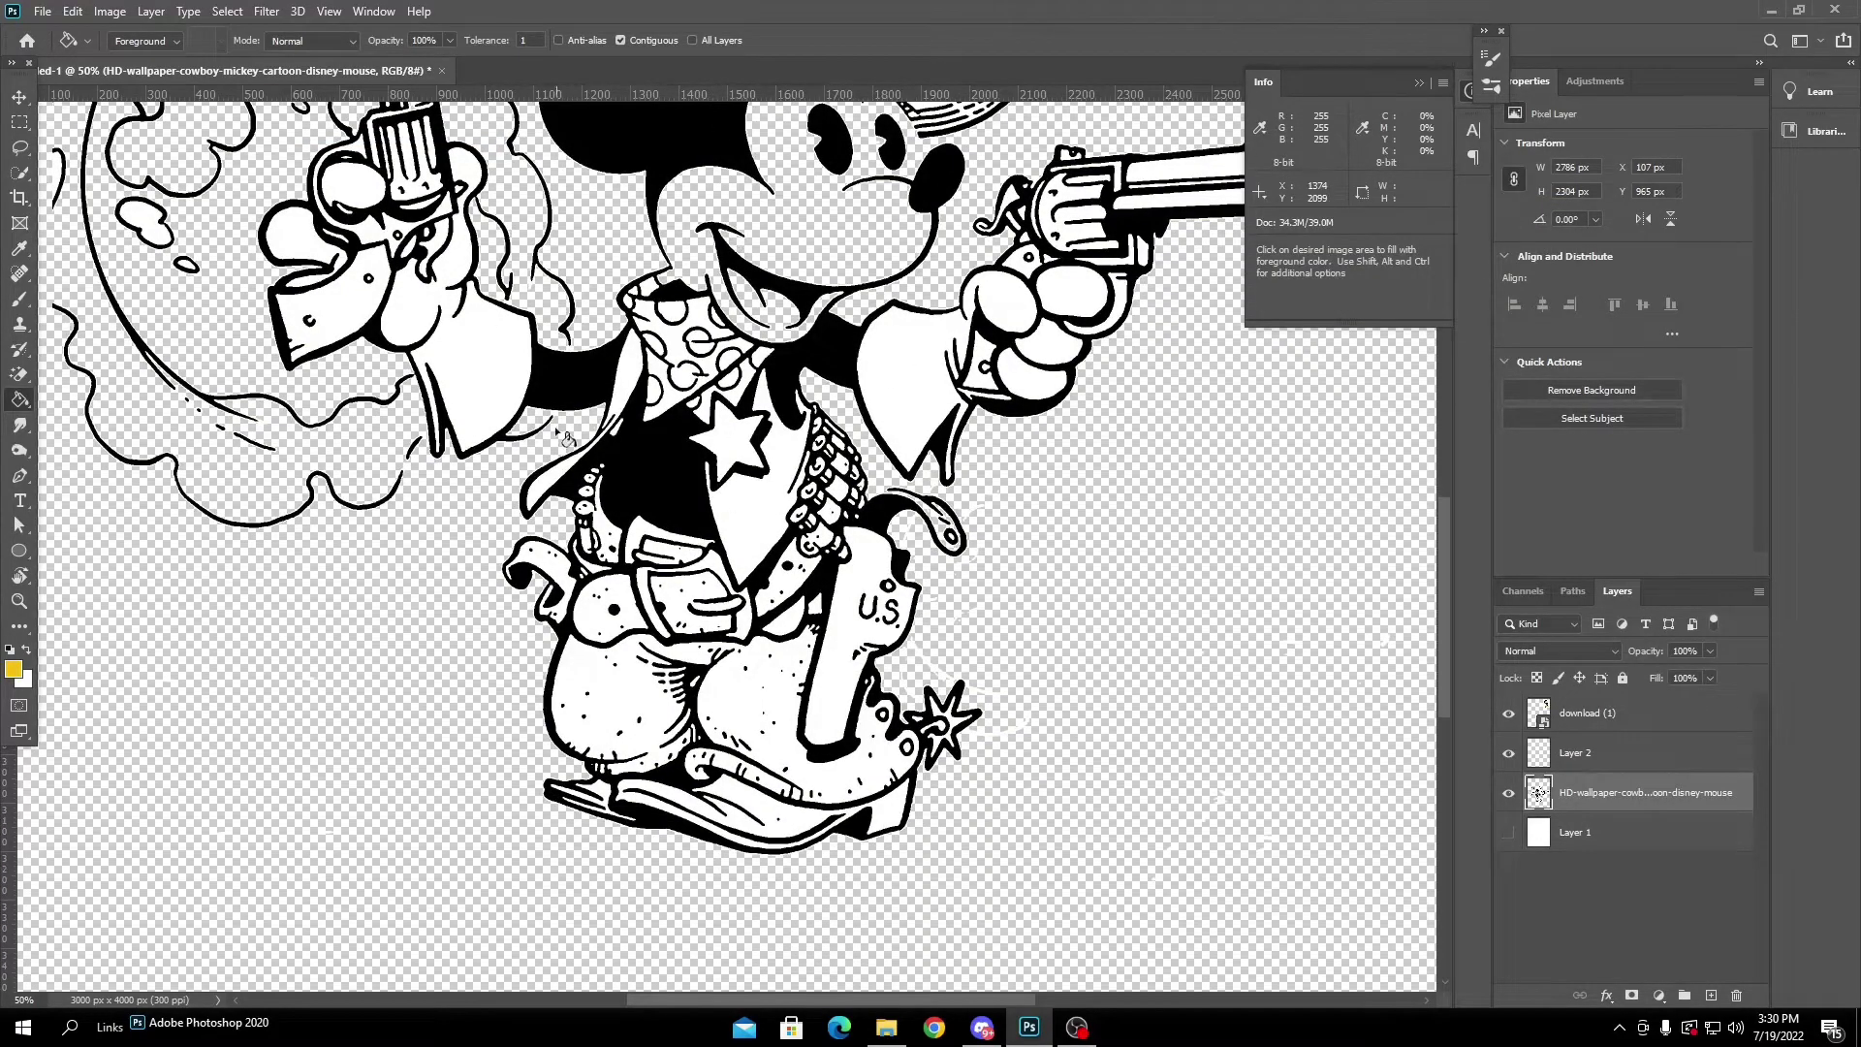
{"action": "scroll", "coordinate": [736, 512], "scroll_direction": "up", "scroll_amount": 2}
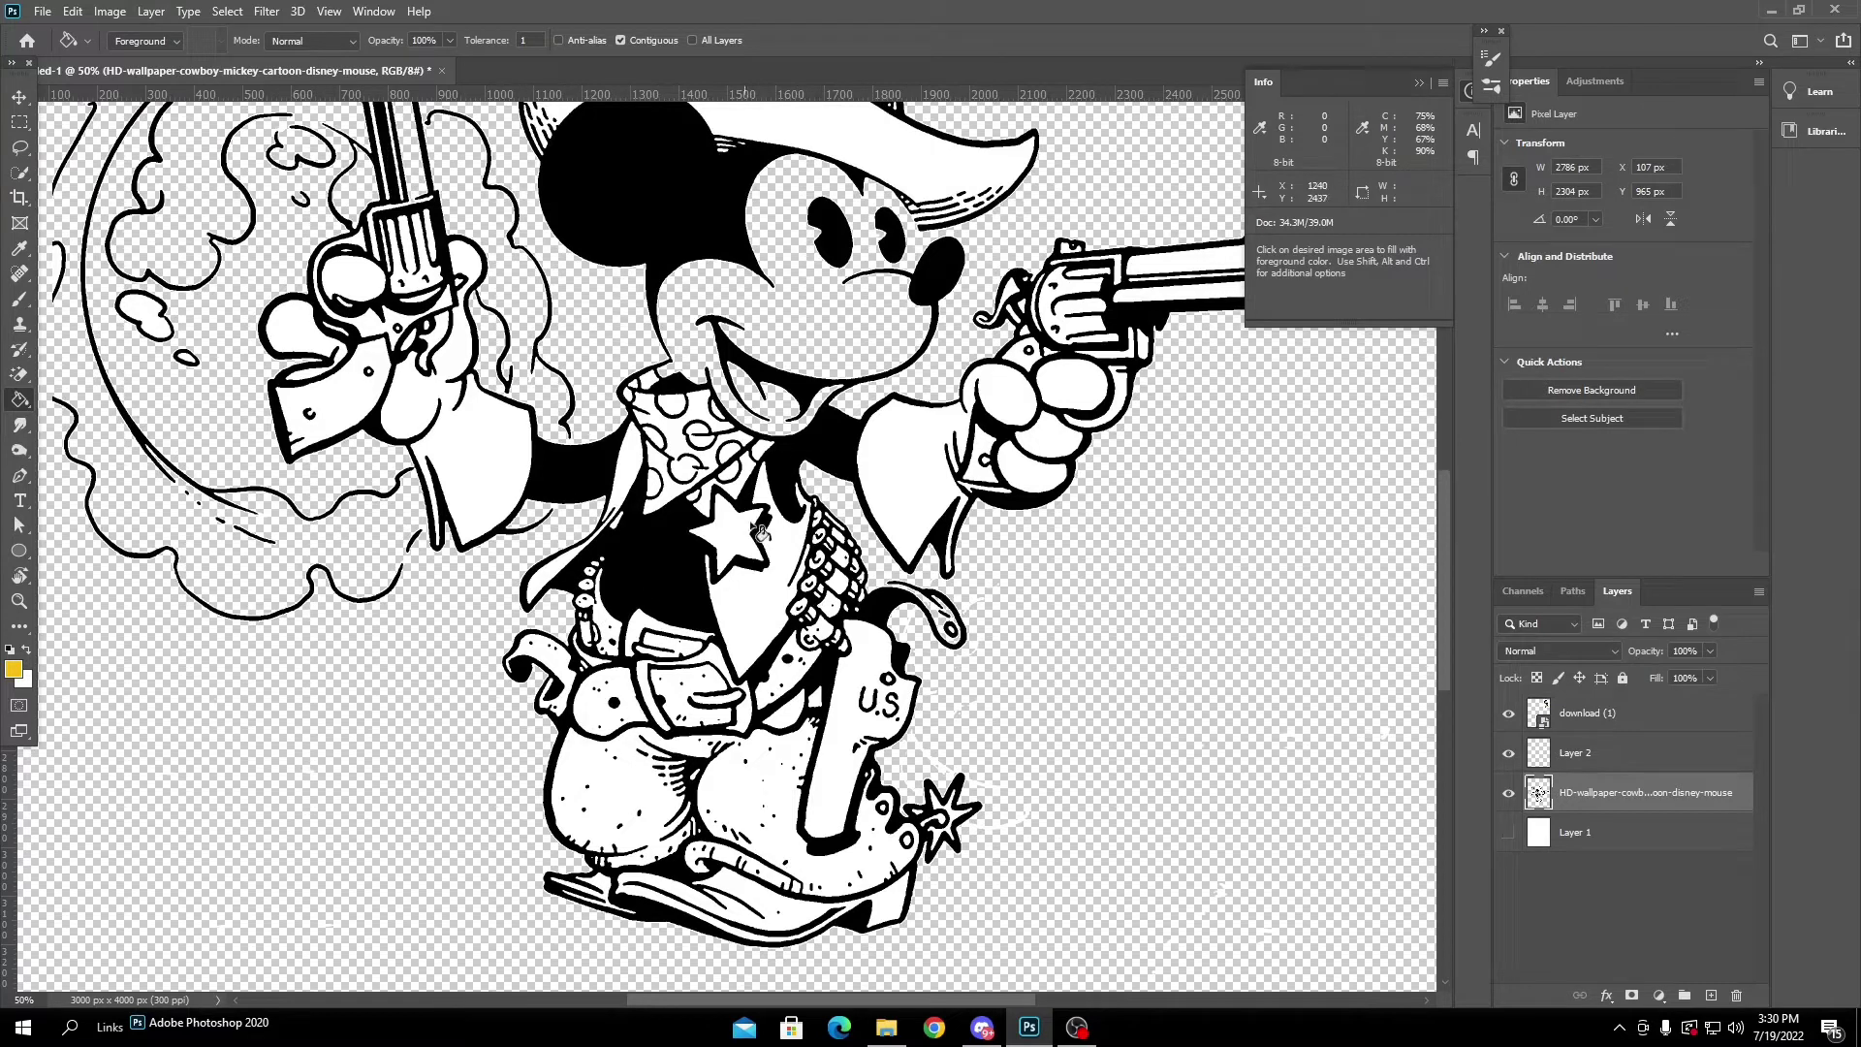
{"action": "scroll", "coordinate": [775, 461], "scroll_direction": "up", "scroll_amount": 1}
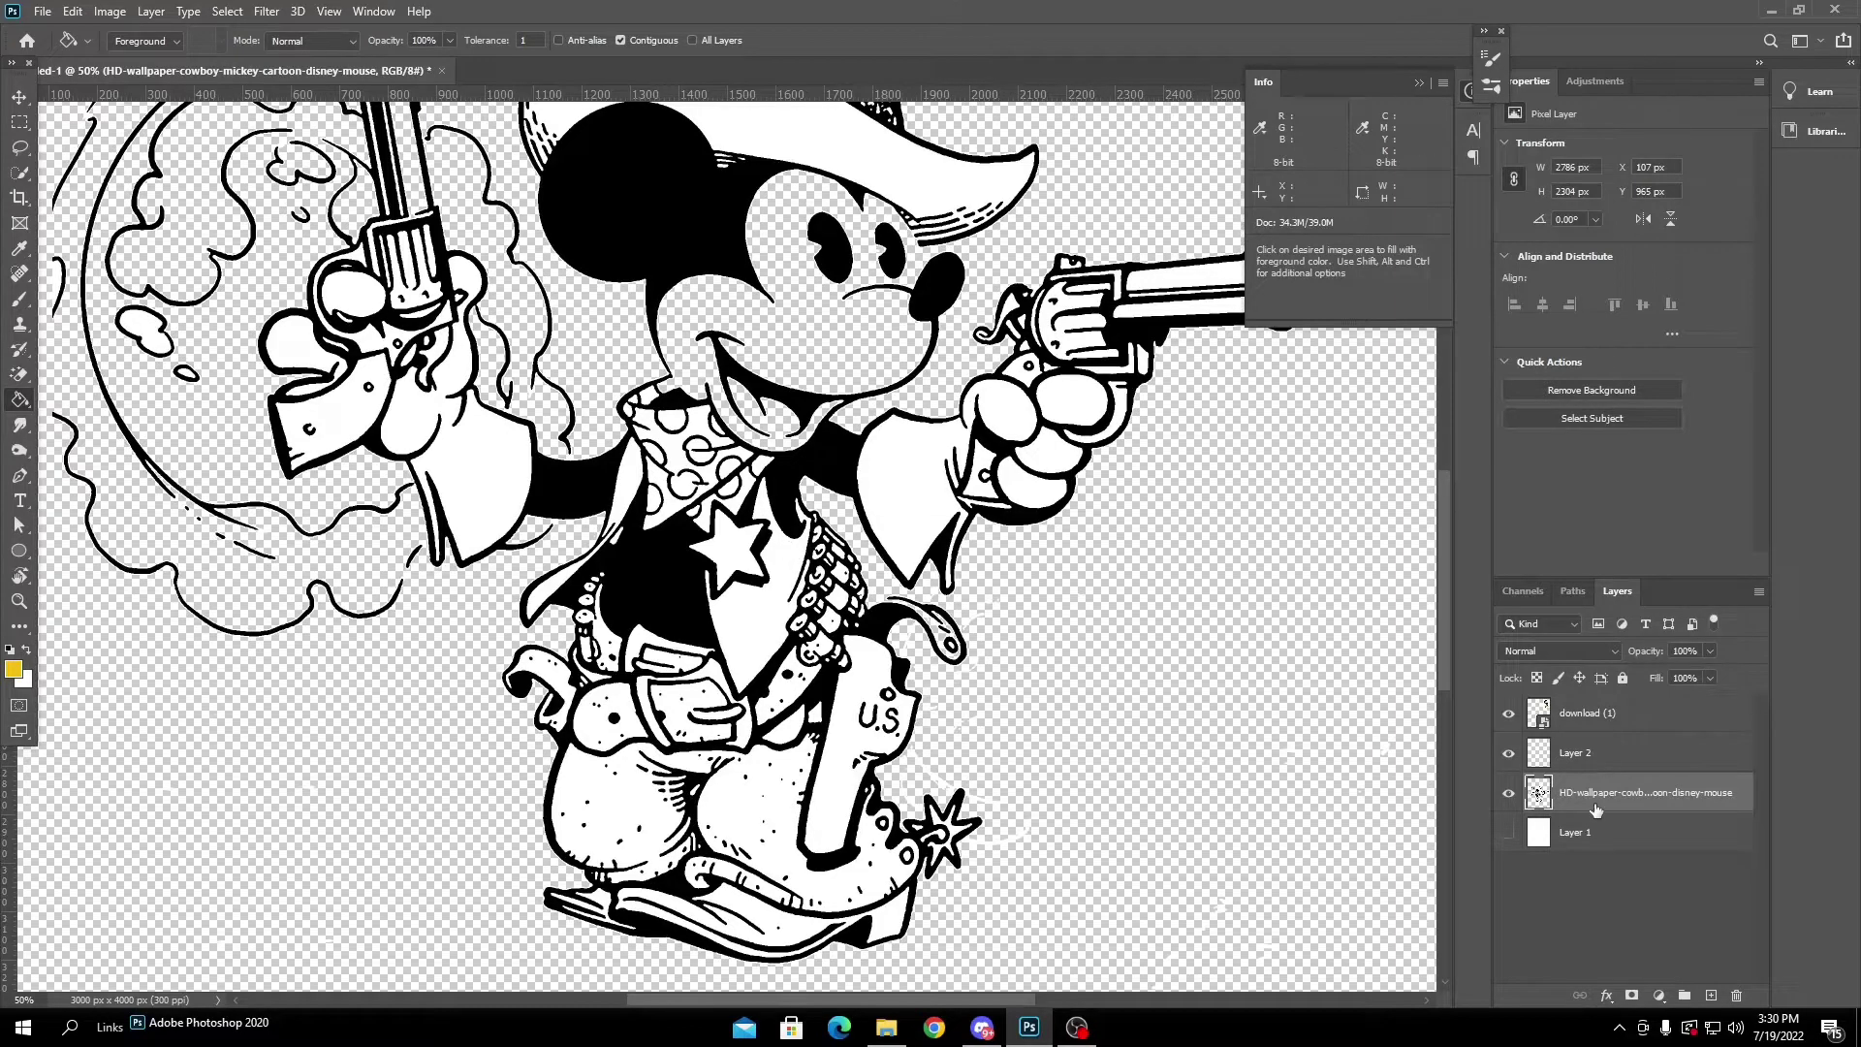
{"action": "left_click", "coordinate": [742, 548]}
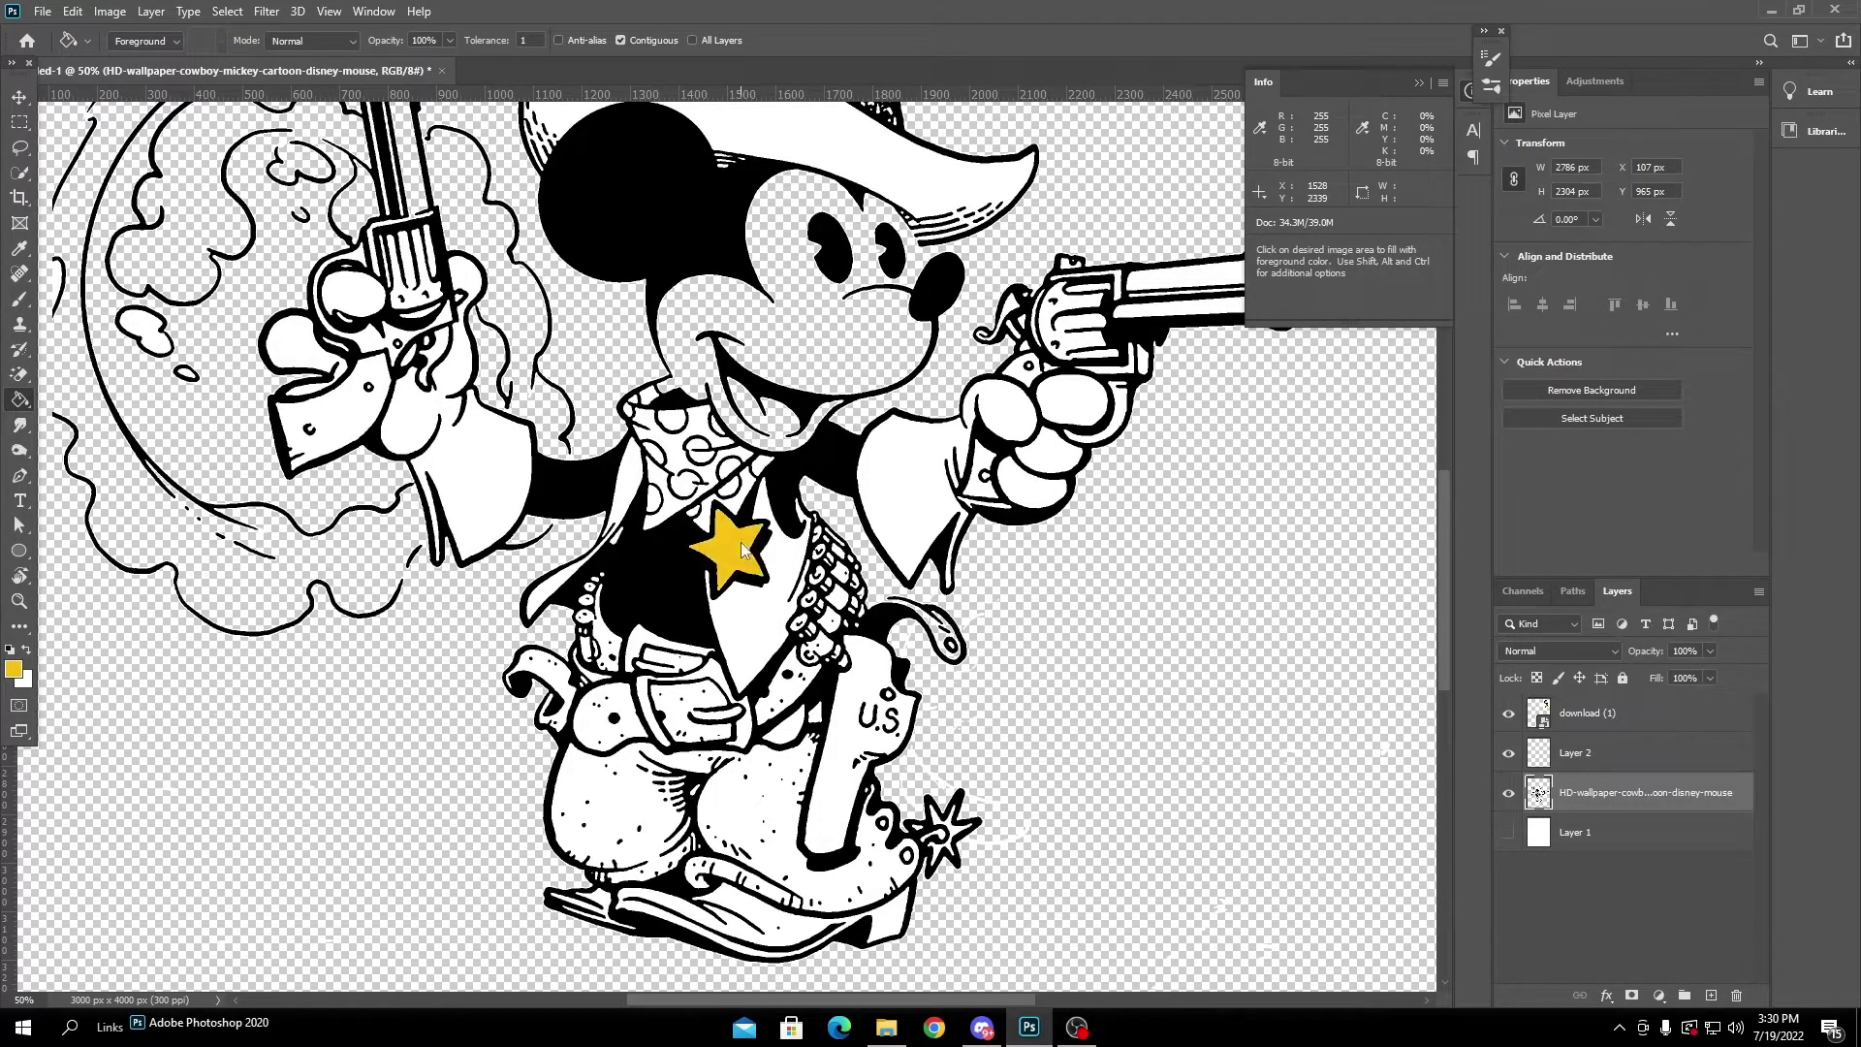
Select Layer 2 above the cowboy drawing and activate the Brush tool with the hard round tip.
{"action": "scroll", "coordinate": [799, 562], "scroll_direction": "up", "scroll_amount": 2}
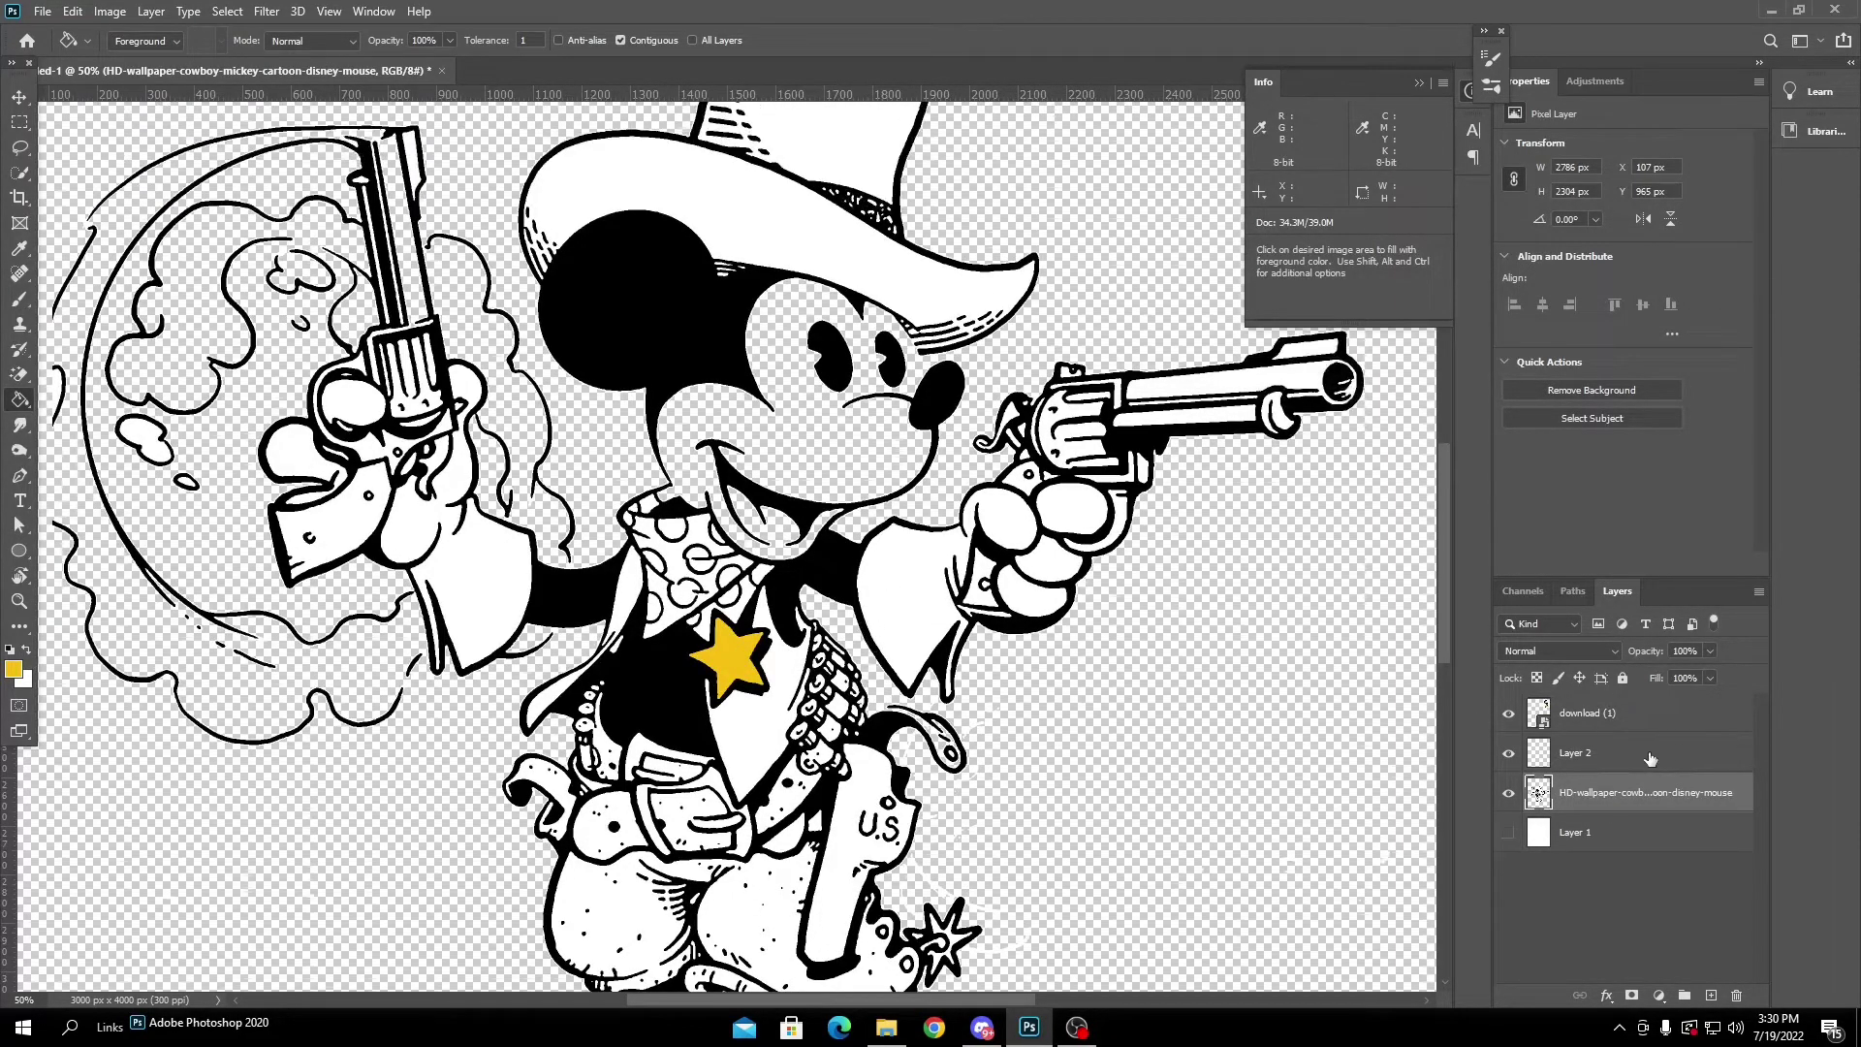
{"action": "left_click", "coordinate": [1651, 756]}
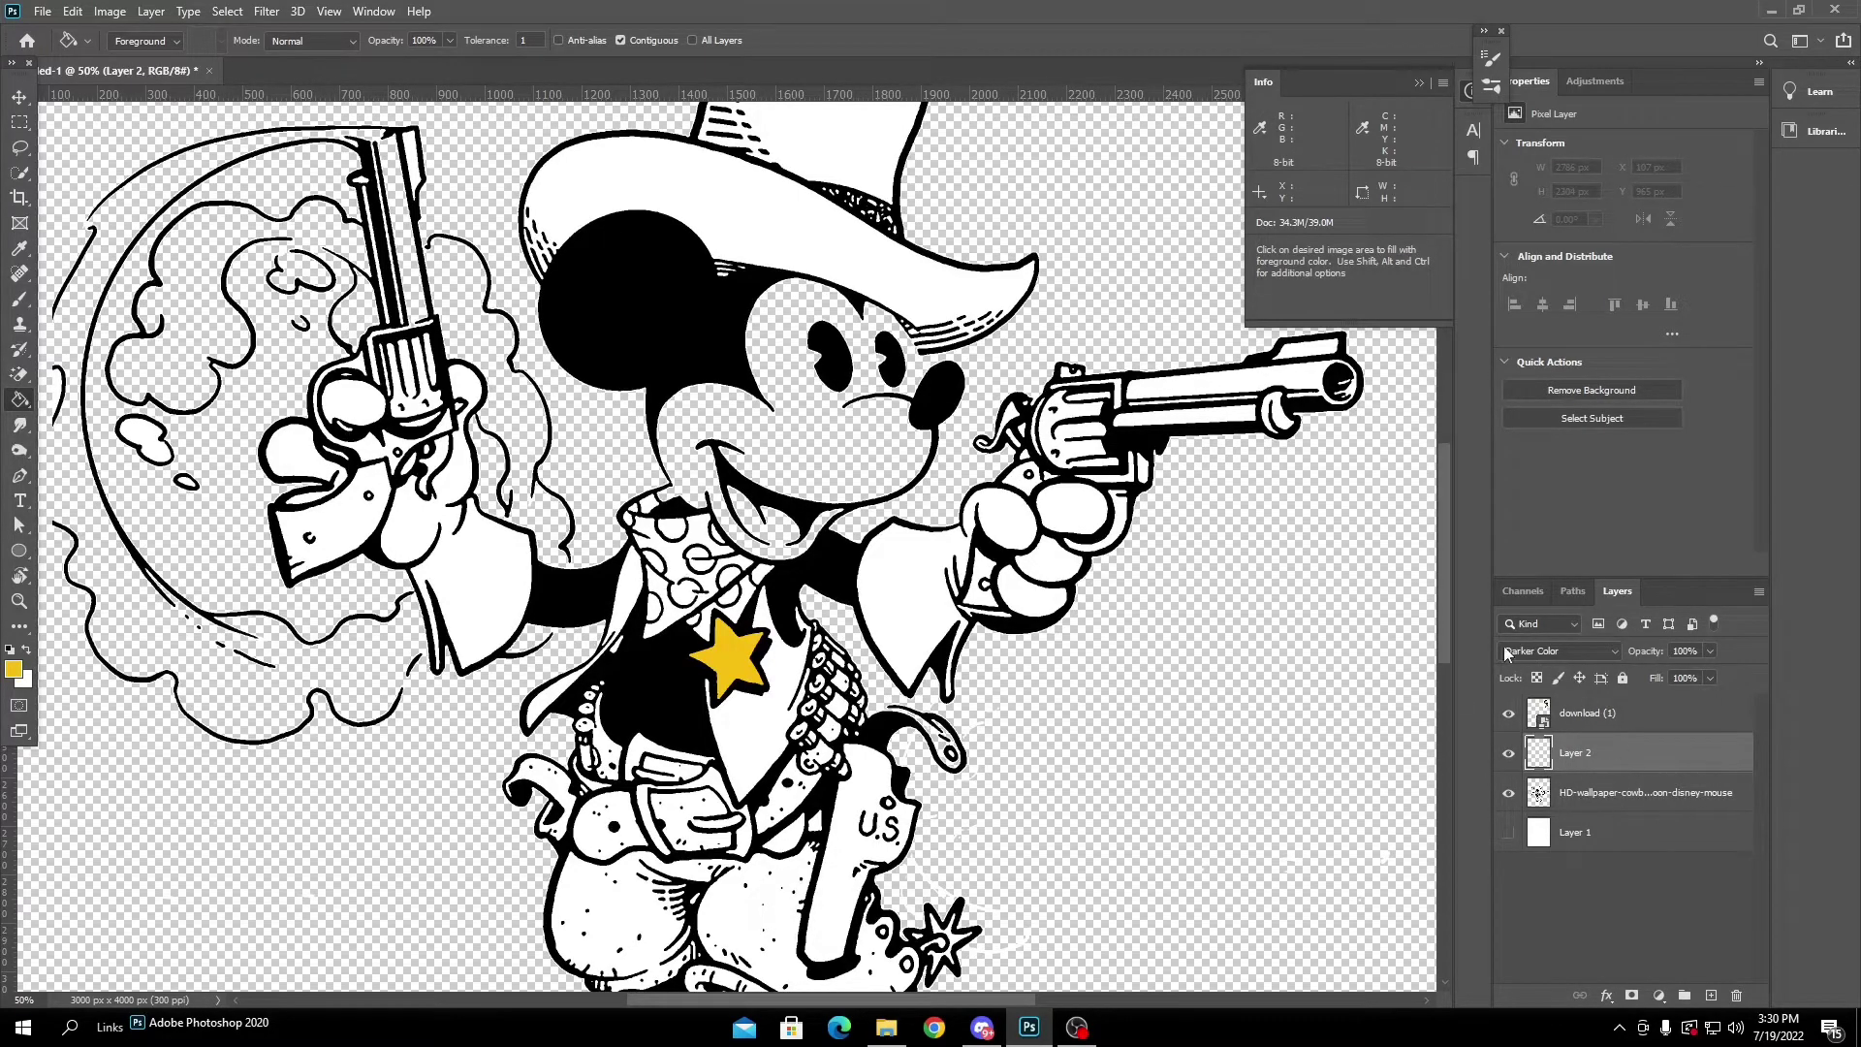
{"action": "left_click", "coordinate": [20, 299]}
{"action": "right_click", "coordinate": [659, 480]}
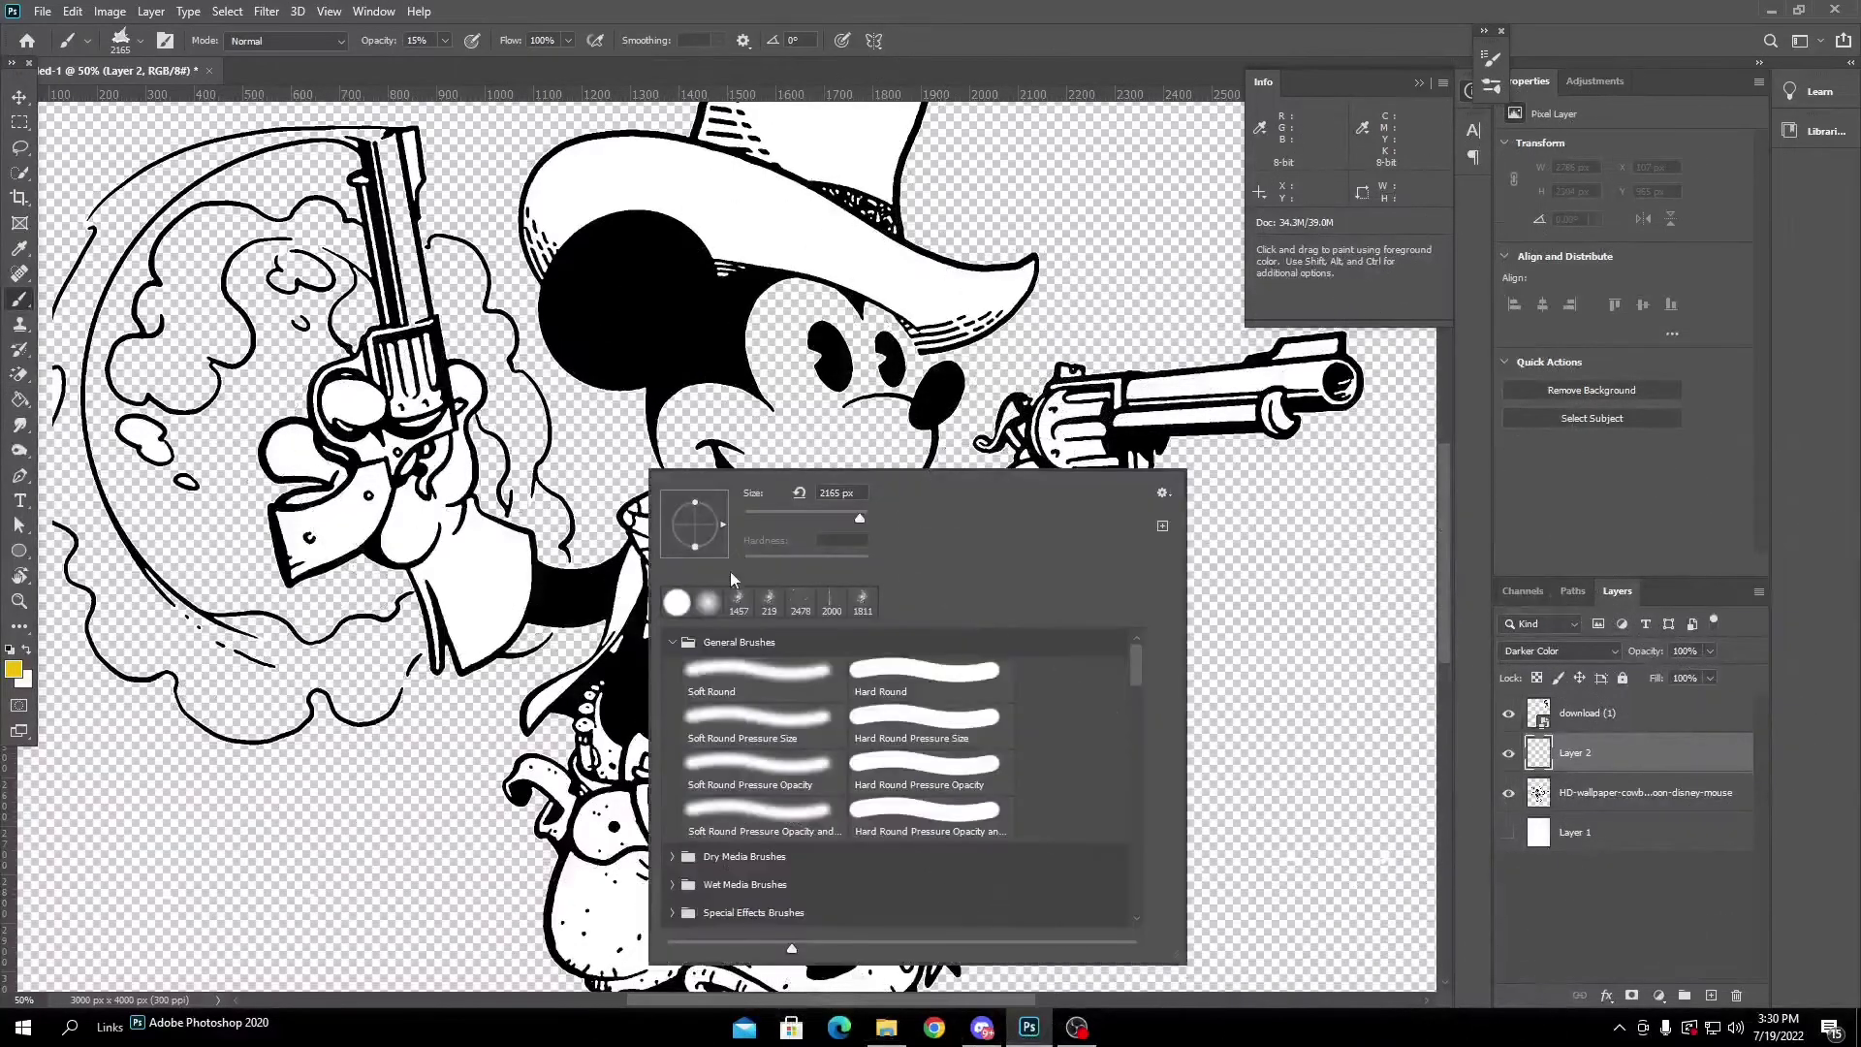
{"action": "left_click", "coordinate": [676, 602]}
Sample the beige skin tone from the coloured Mickey reference's face as the foreground colour.
{"action": "mouse_move", "coordinate": [1450, 456]}
{"action": "left_mouse_down"}
{"action": "mouse_move", "coordinate": [1445, 339]}
{"action": "mouse_move", "coordinate": [1445, 392]}
{"action": "left_mouse_up"}
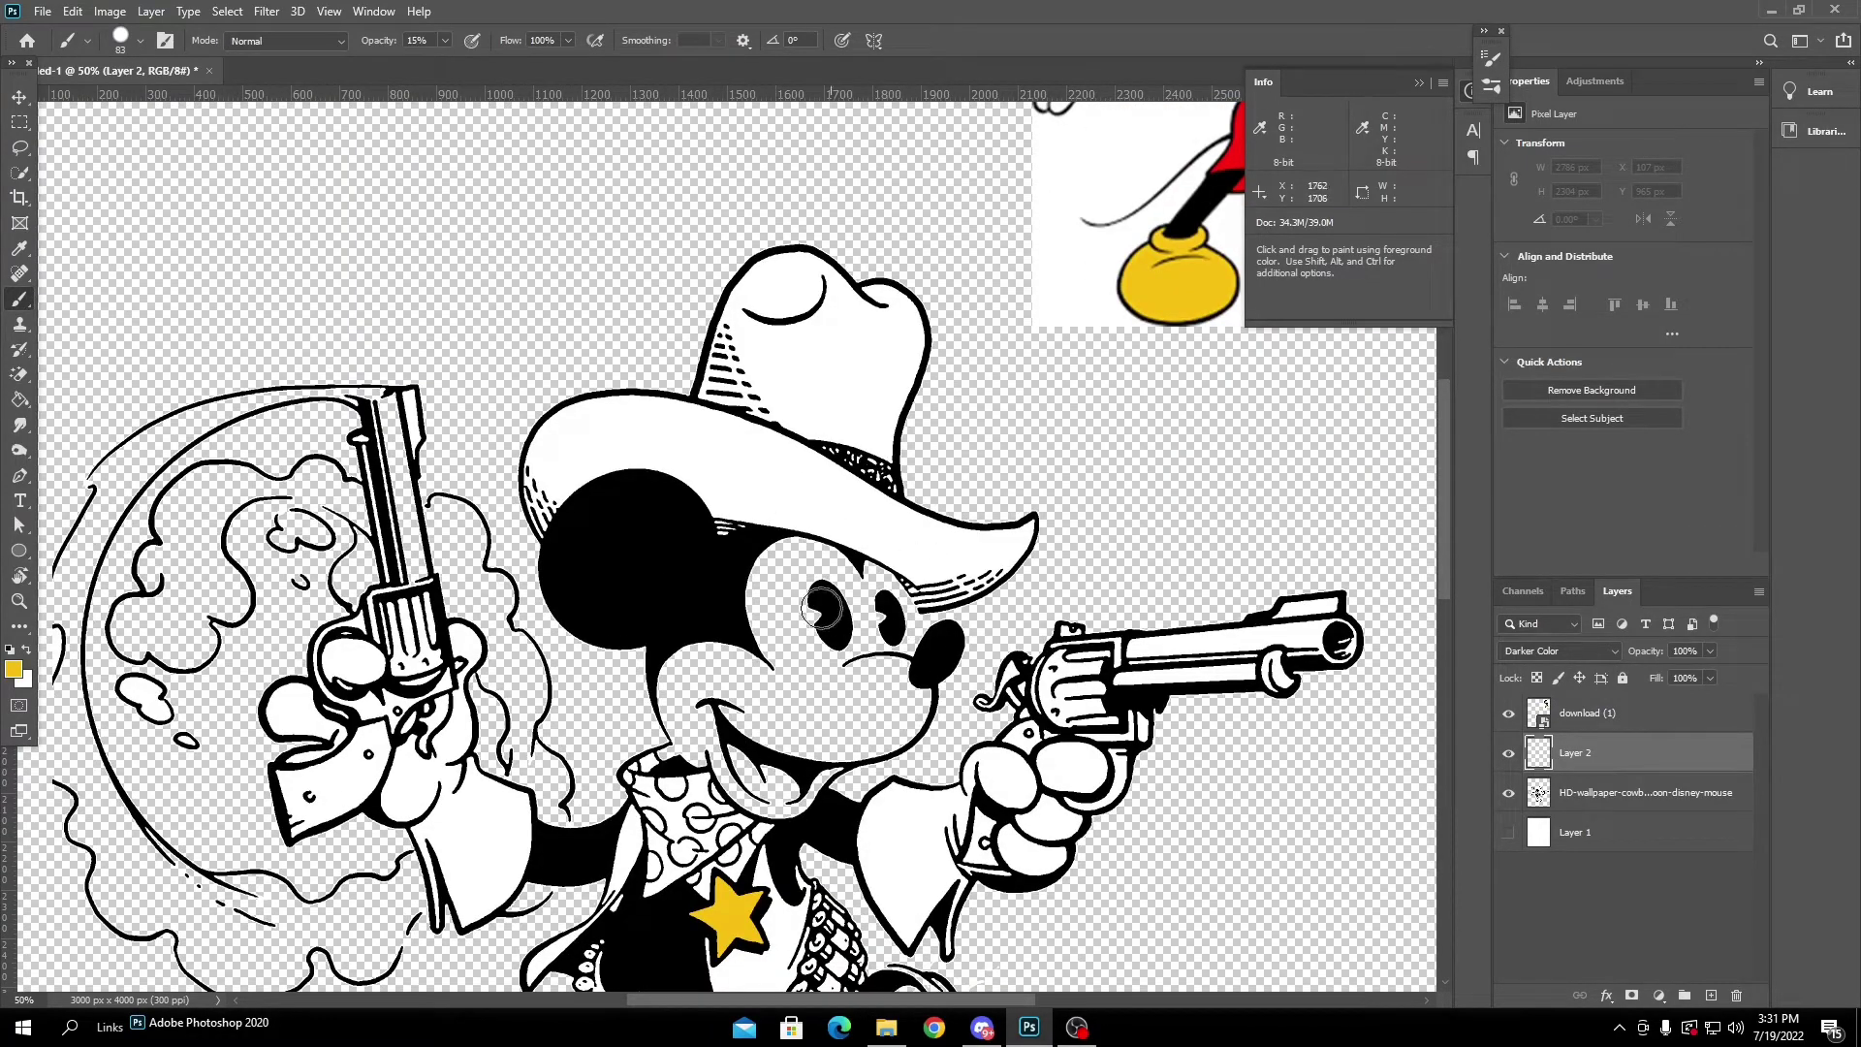
{"action": "left_click_drag", "start_coordinate": [1446, 573], "coordinate": [1456, 467]}
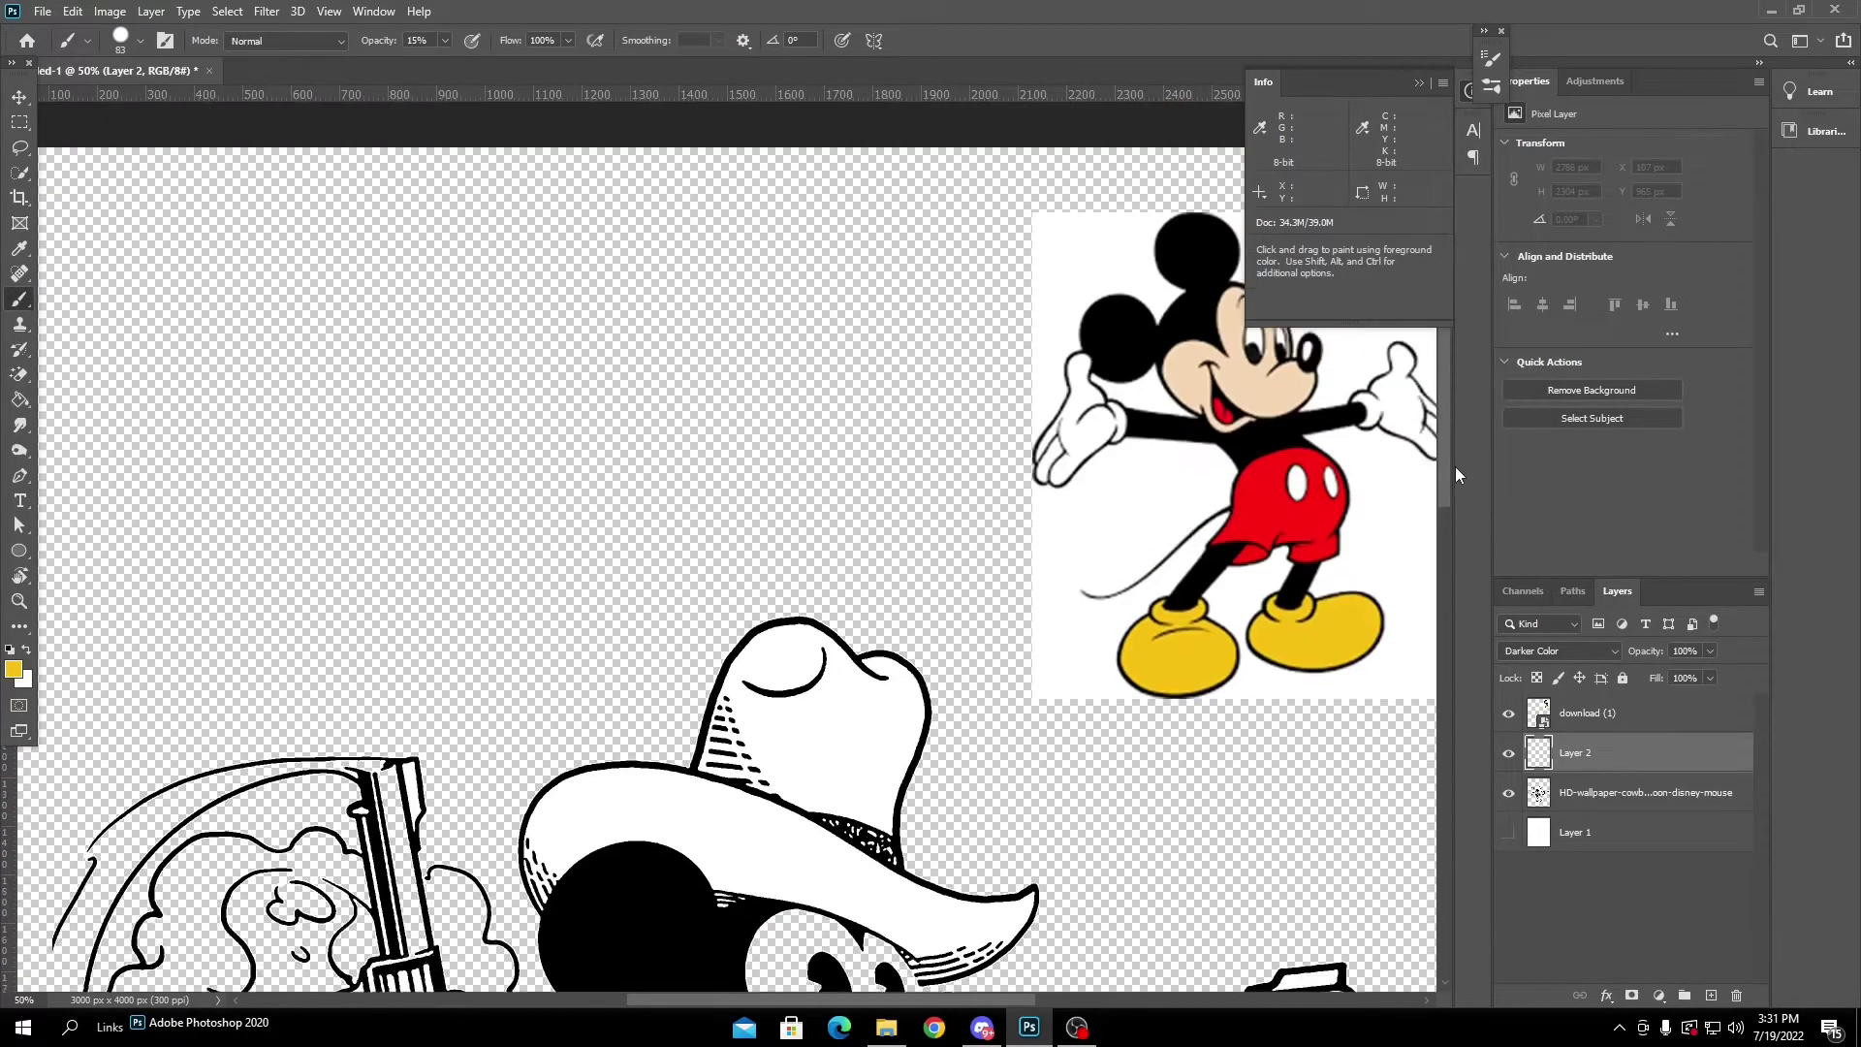
{"action": "left_click", "coordinate": [13, 668]}
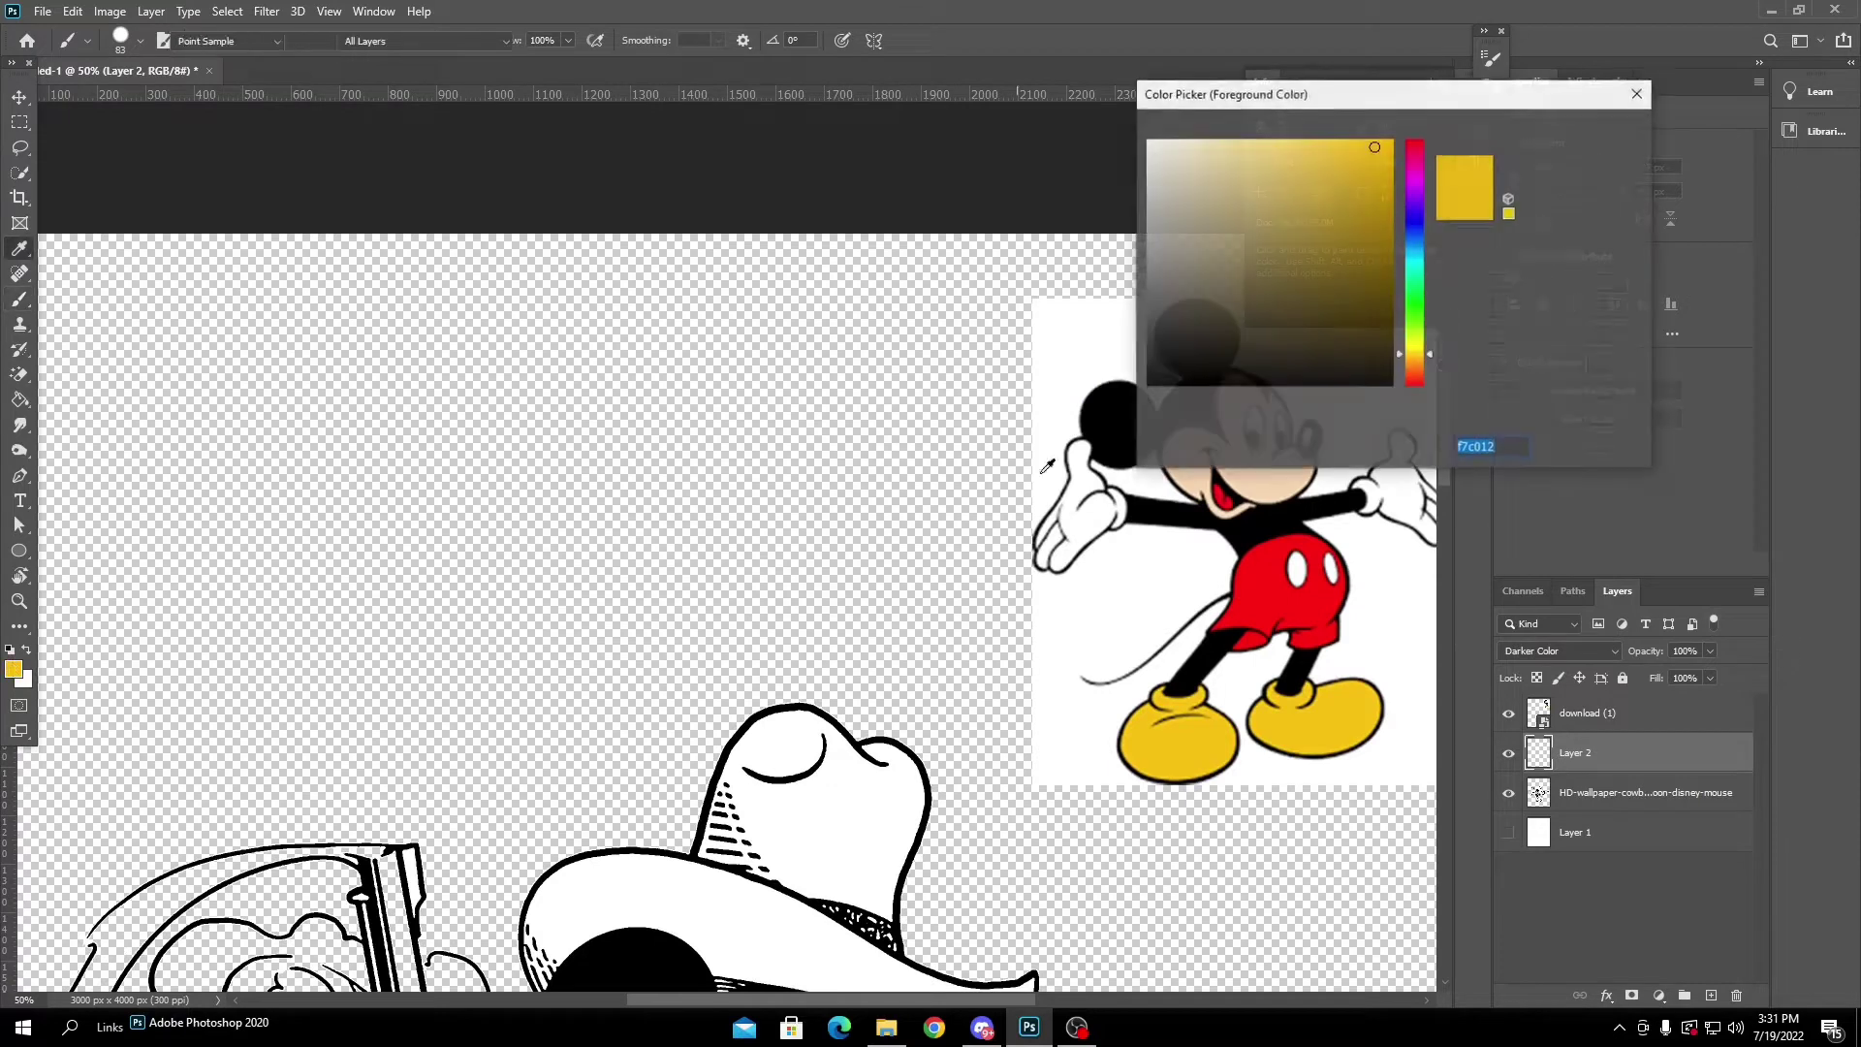
{"action": "left_click", "coordinate": [1200, 480]}
{"action": "left_click", "coordinate": [1587, 131]}
Set the brush opacity to 100% and paint the cowboy Mickey's cheek and forehead beige along the black head outline.
{"action": "left_click_drag", "start_coordinate": [1450, 462], "coordinate": [1479, 615]}
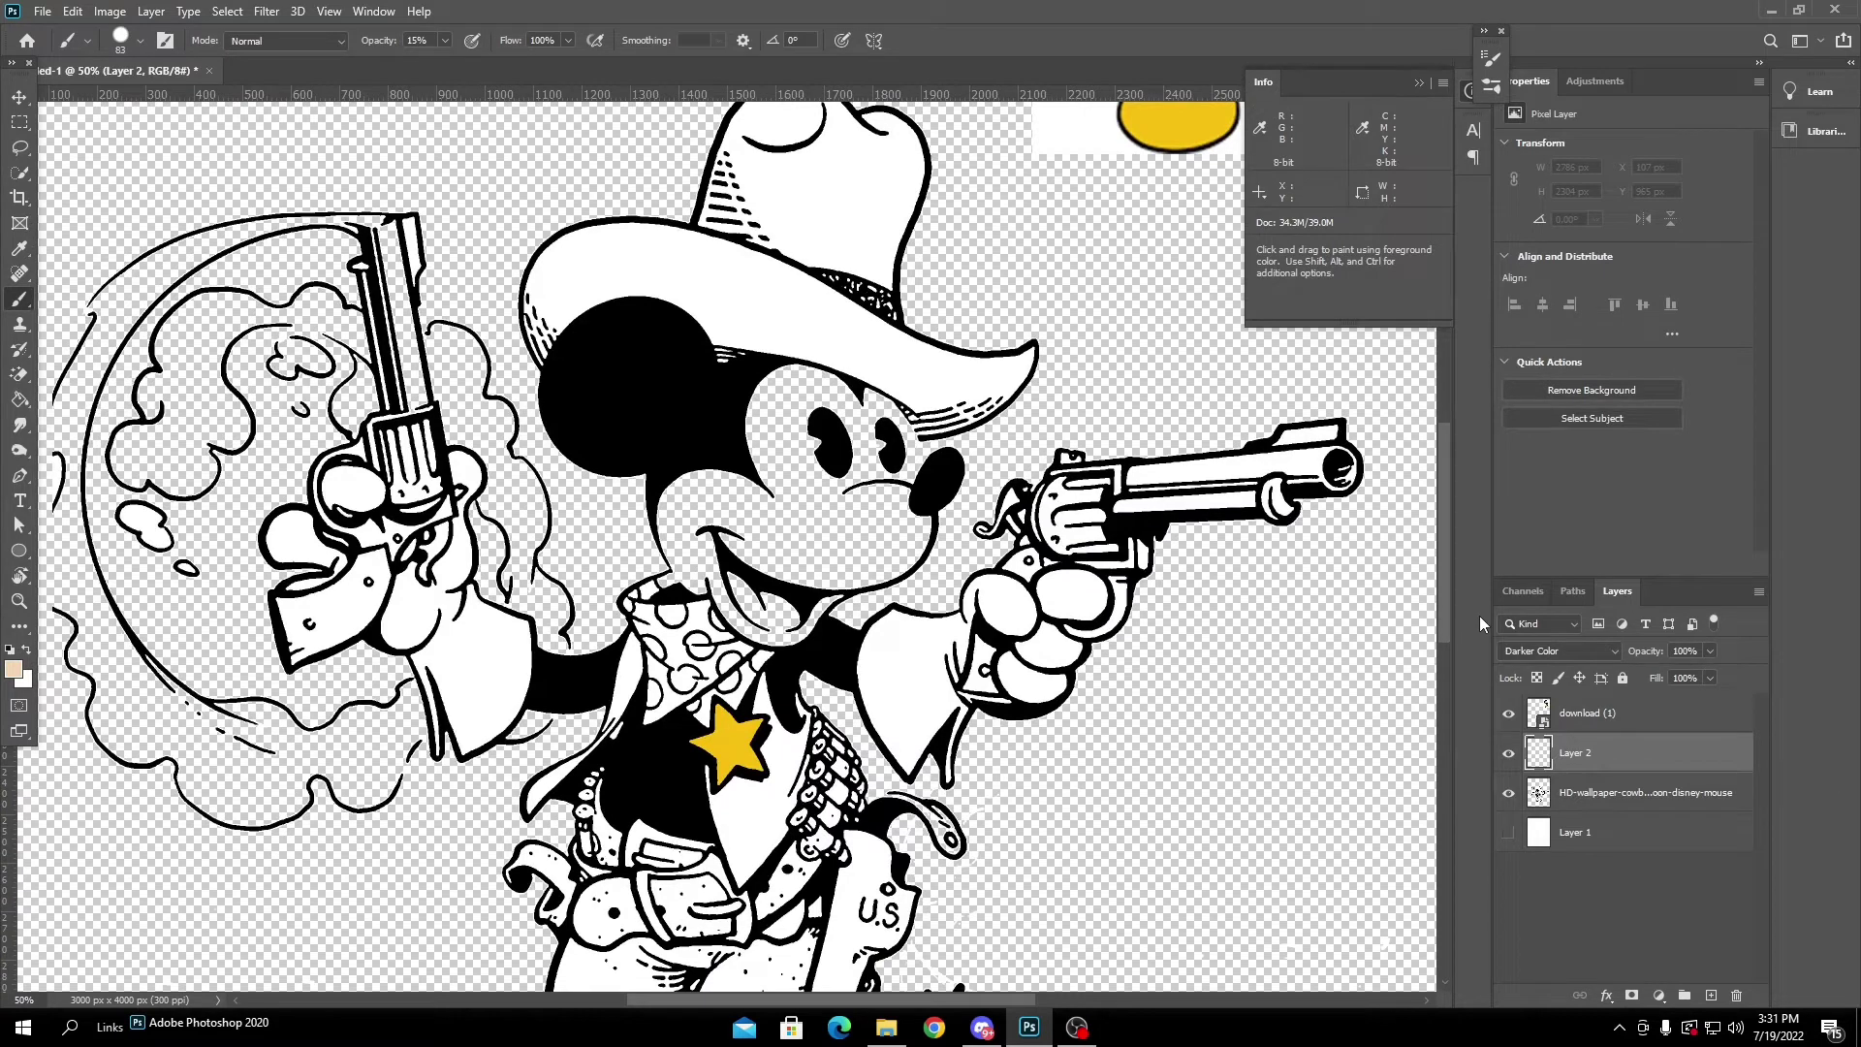
{"action": "key", "text": "ctrl+plus"}
{"action": "left_click_drag", "start_coordinate": [759, 465], "coordinate": [783, 451]}
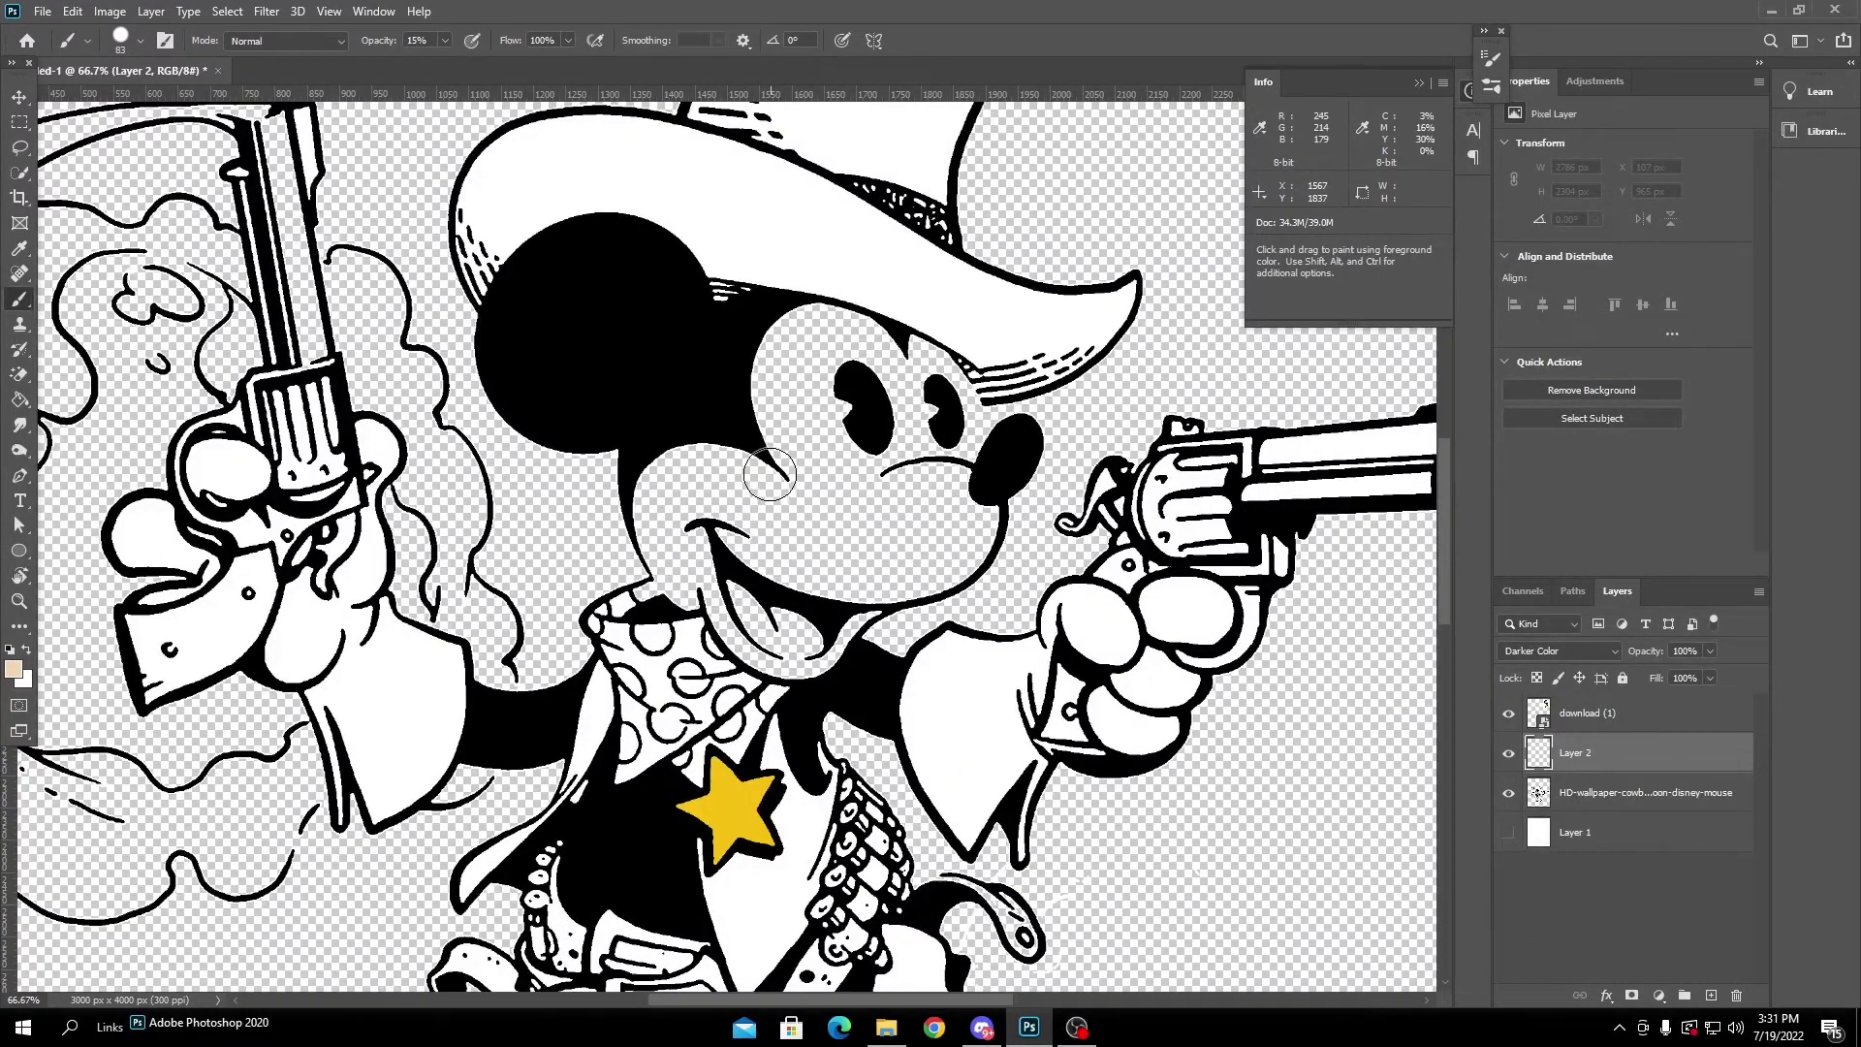
{"action": "left_click", "coordinate": [445, 40]}
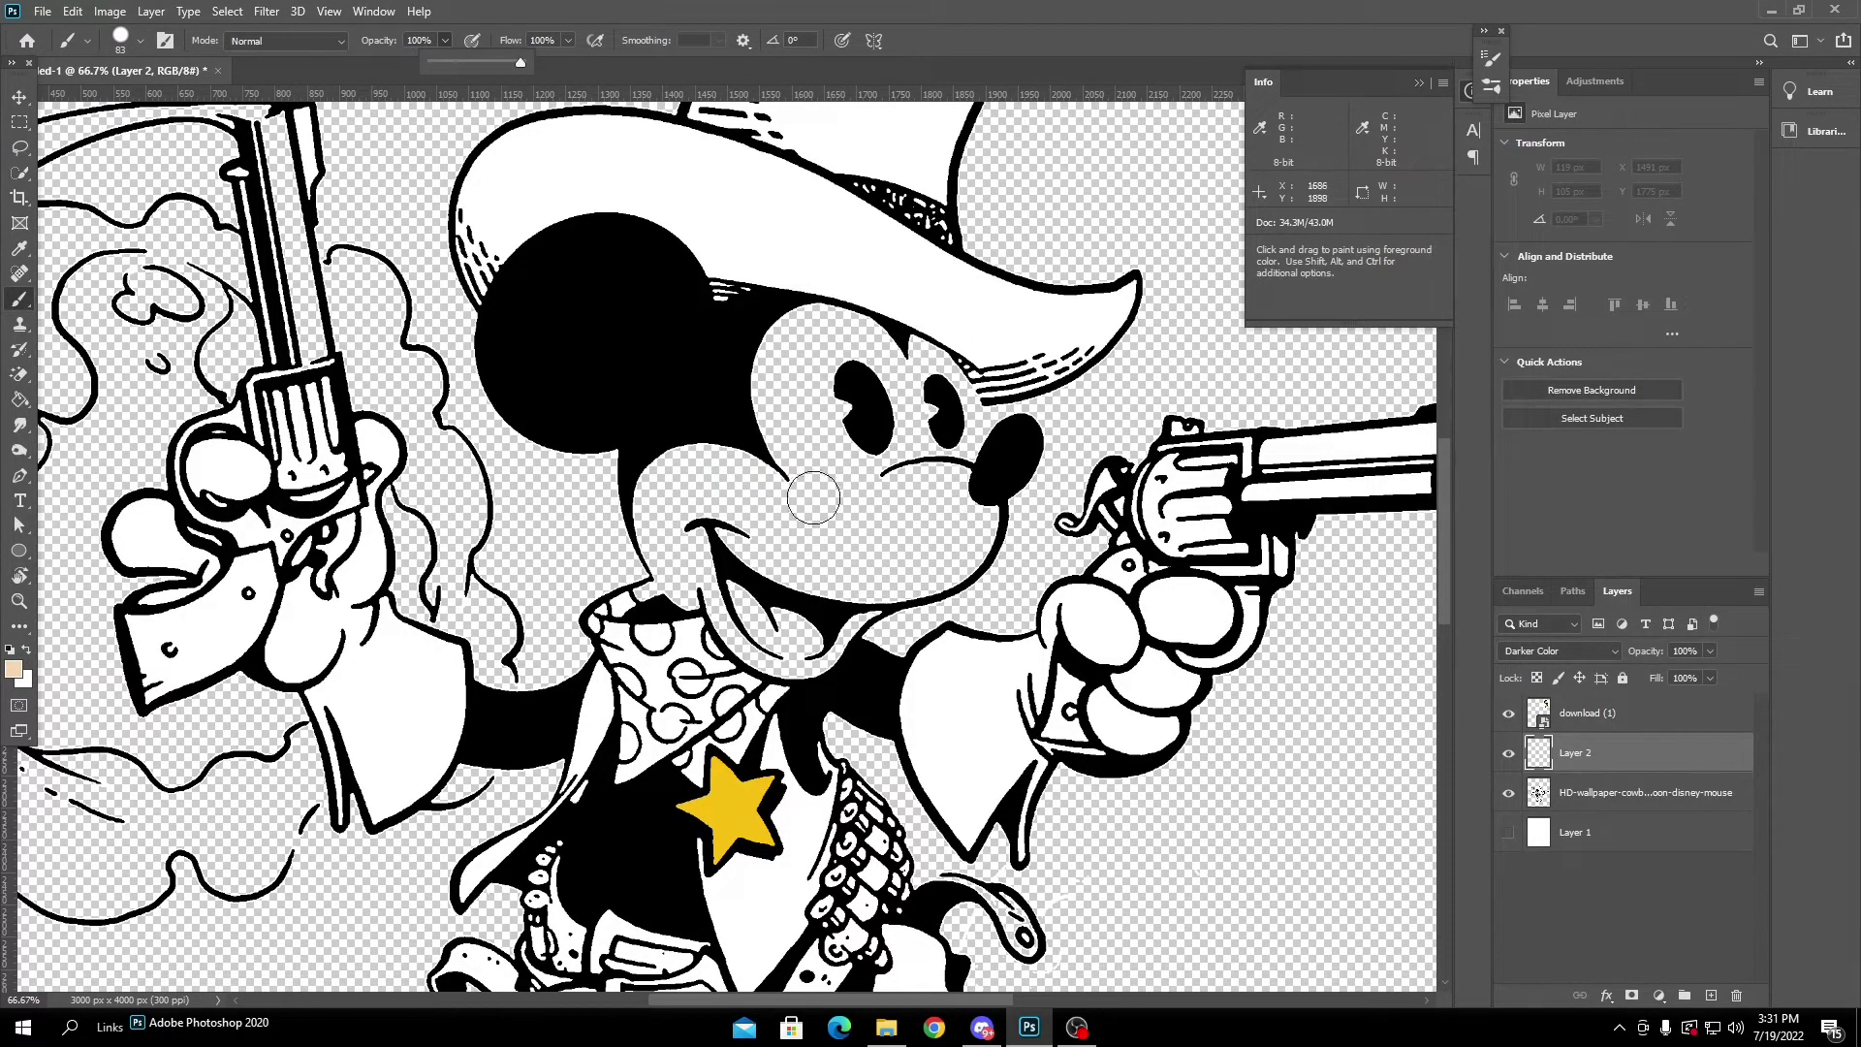
{"action": "left_click", "coordinate": [771, 469]}
{"action": "left_click", "coordinate": [763, 466]}
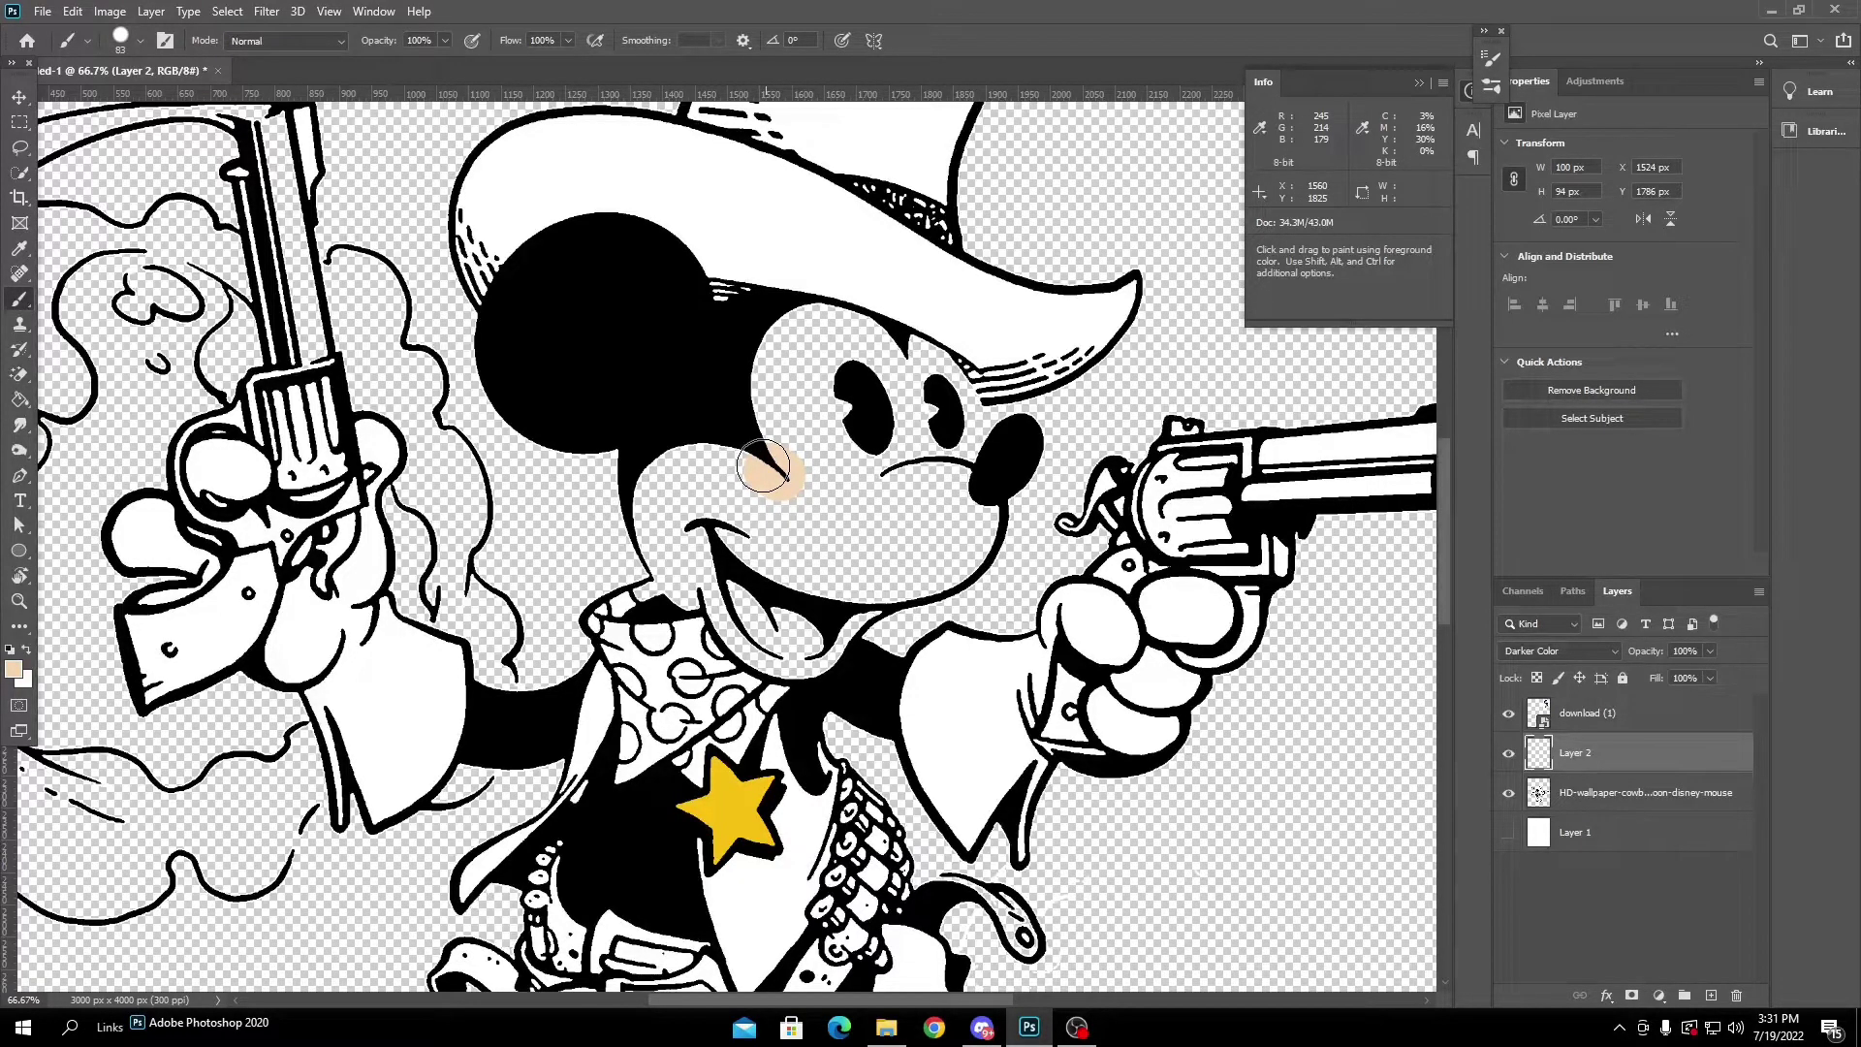
{"action": "left_click_drag", "start_coordinate": [762, 466], "coordinate": [746, 399]}
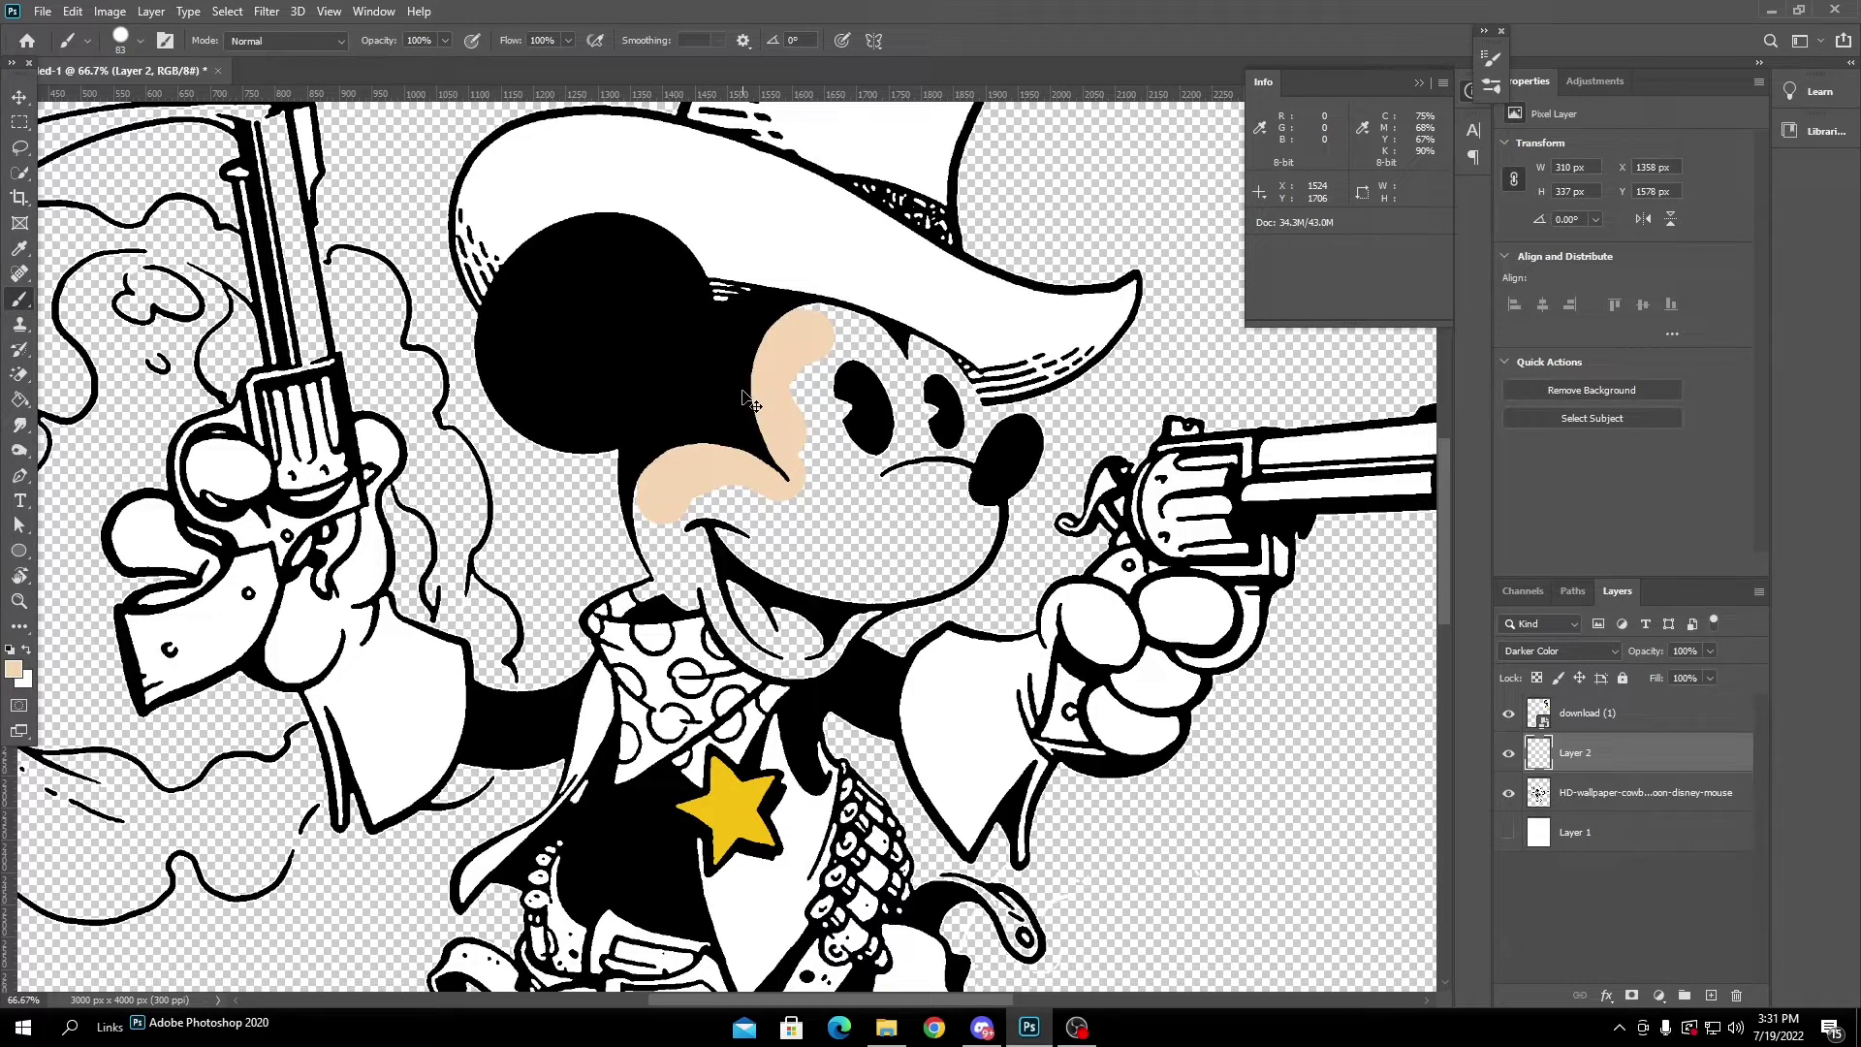
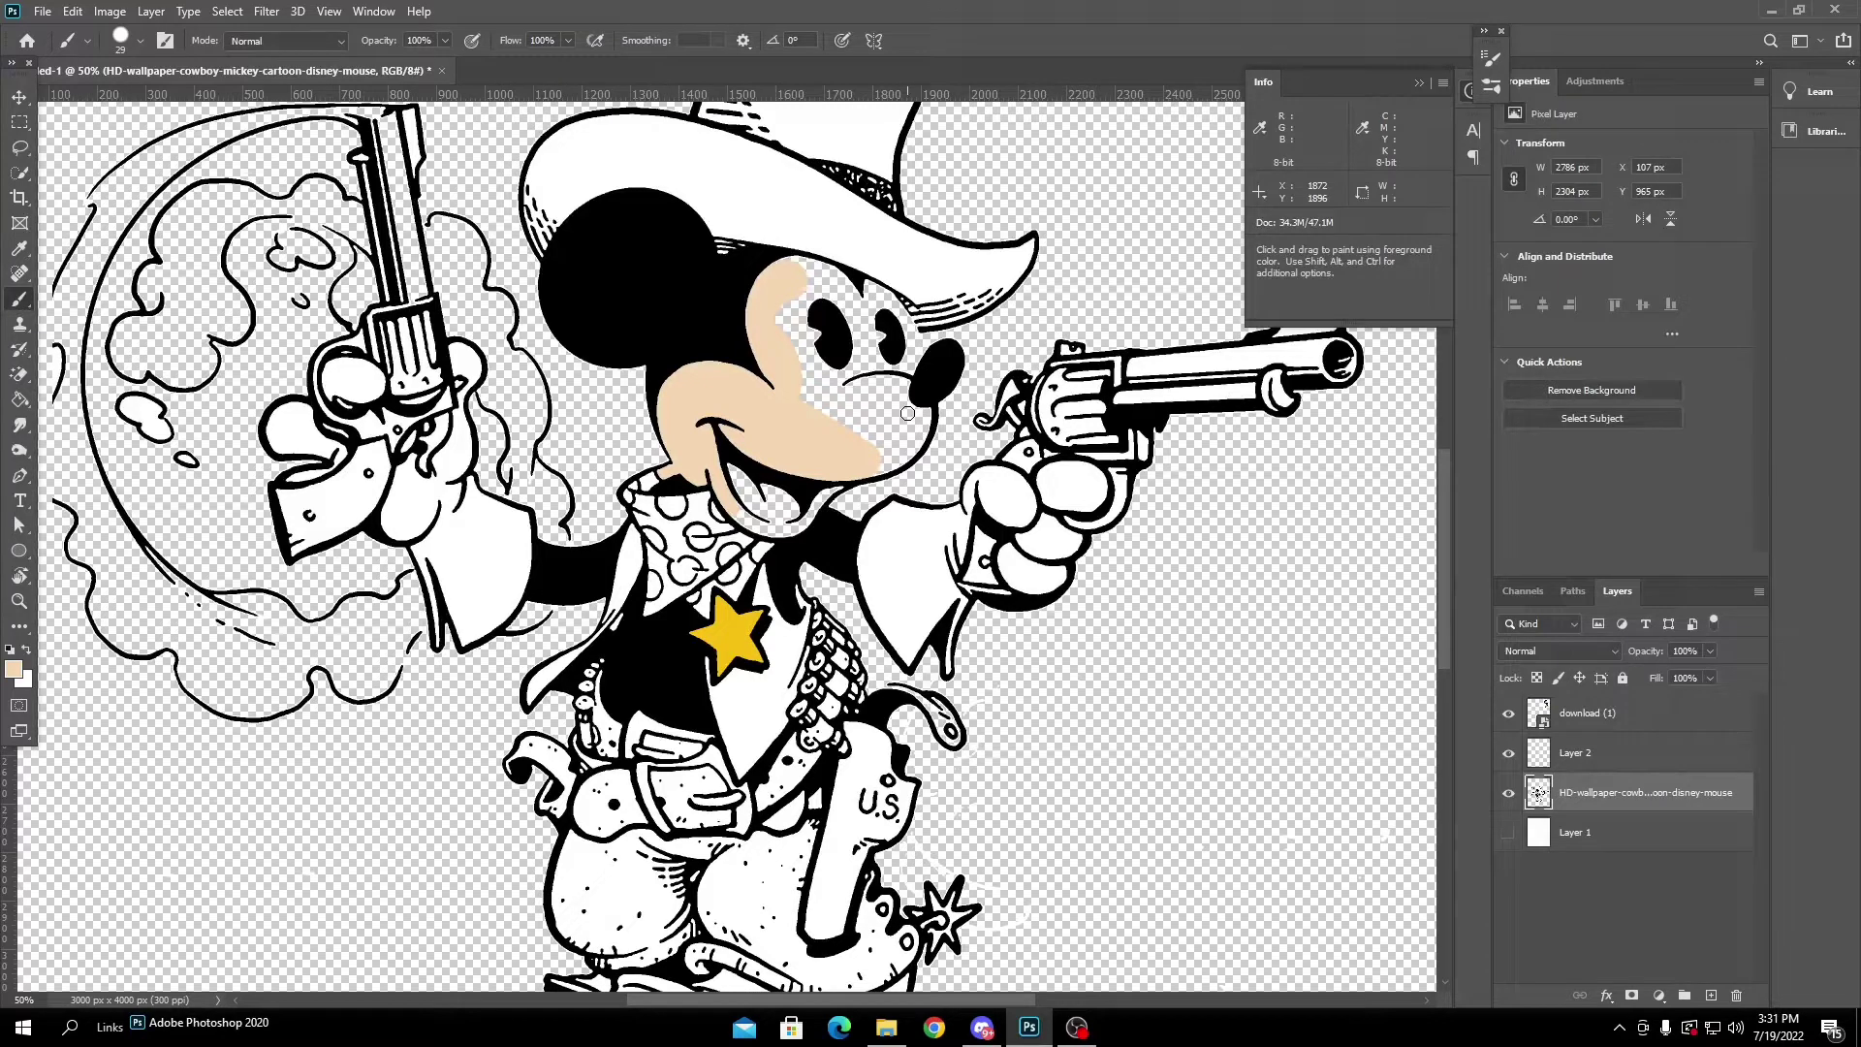
{"action": "left_click", "coordinate": [17, 400]}
{"action": "left_click", "coordinate": [888, 478]}
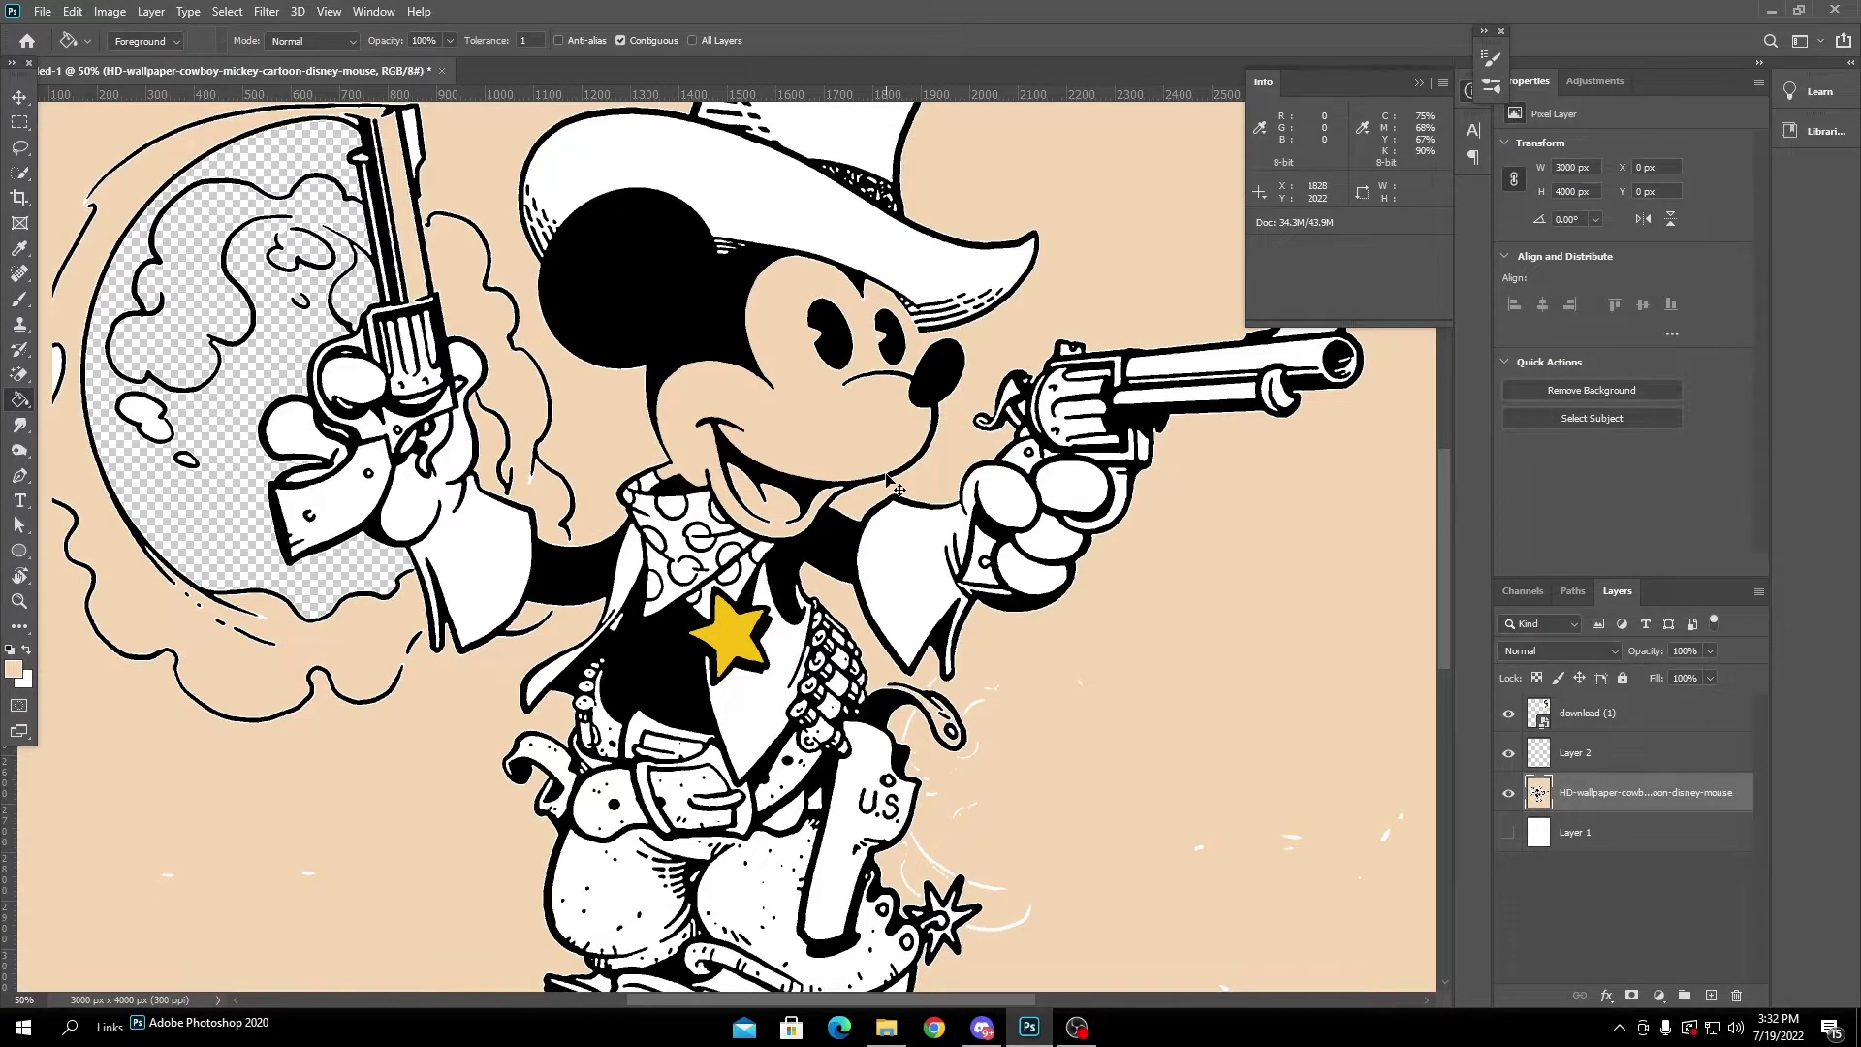
{"action": "key", "text": "ctrl+z"}
Brush the beige skin tone over the unpainted forehead area beside the eye on Layer 2.
{"action": "key", "text": "b"}
{"action": "left_click", "coordinate": [1588, 753]}
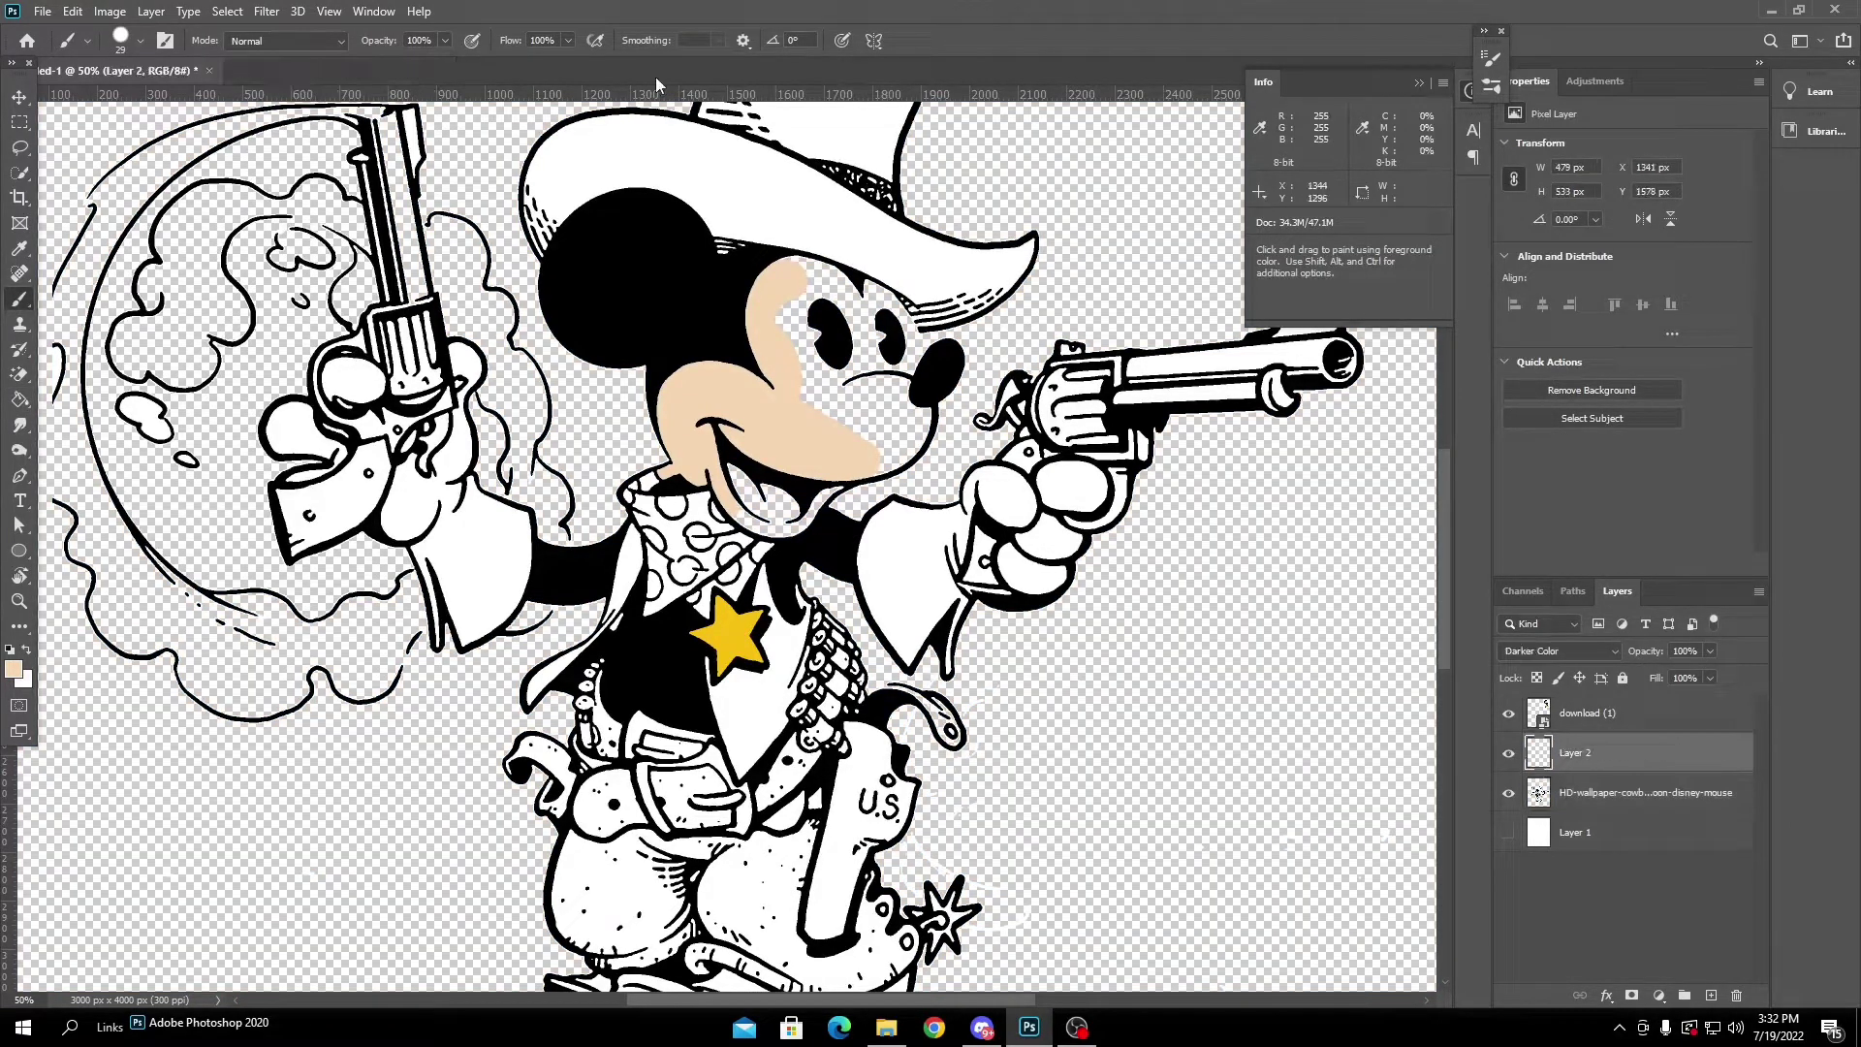
{"action": "mouse_move", "coordinate": [802, 301]}
{"action": "left_mouse_down"}
{"action": "mouse_move", "coordinate": [843, 291]}
{"action": "mouse_move", "coordinate": [805, 320]}
{"action": "mouse_move", "coordinate": [813, 263]}
{"action": "left_mouse_up"}
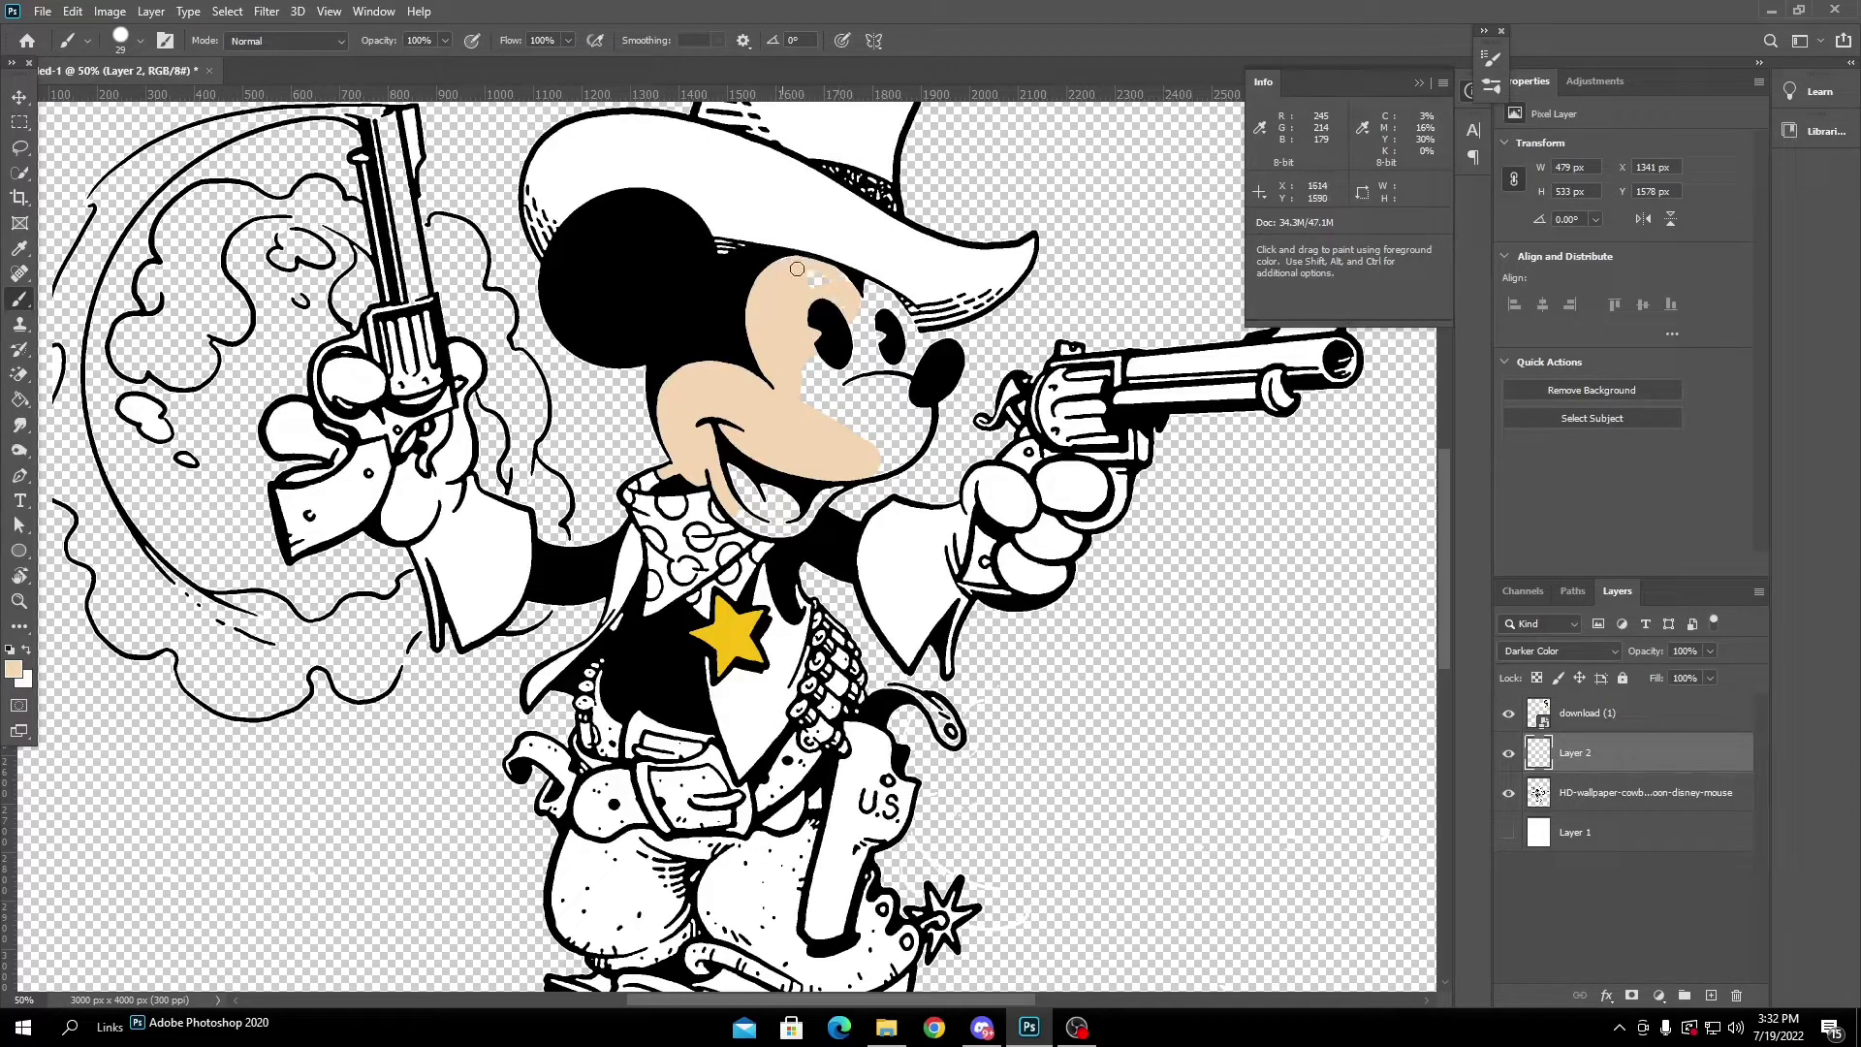
Select the cowboy drawing layer and set the foreground colour to the grey-brown 7c7165.
{"action": "left_click", "coordinate": [1648, 792]}
{"action": "scroll", "coordinate": [725, 545], "scroll_direction": "down", "scroll_amount": 2}
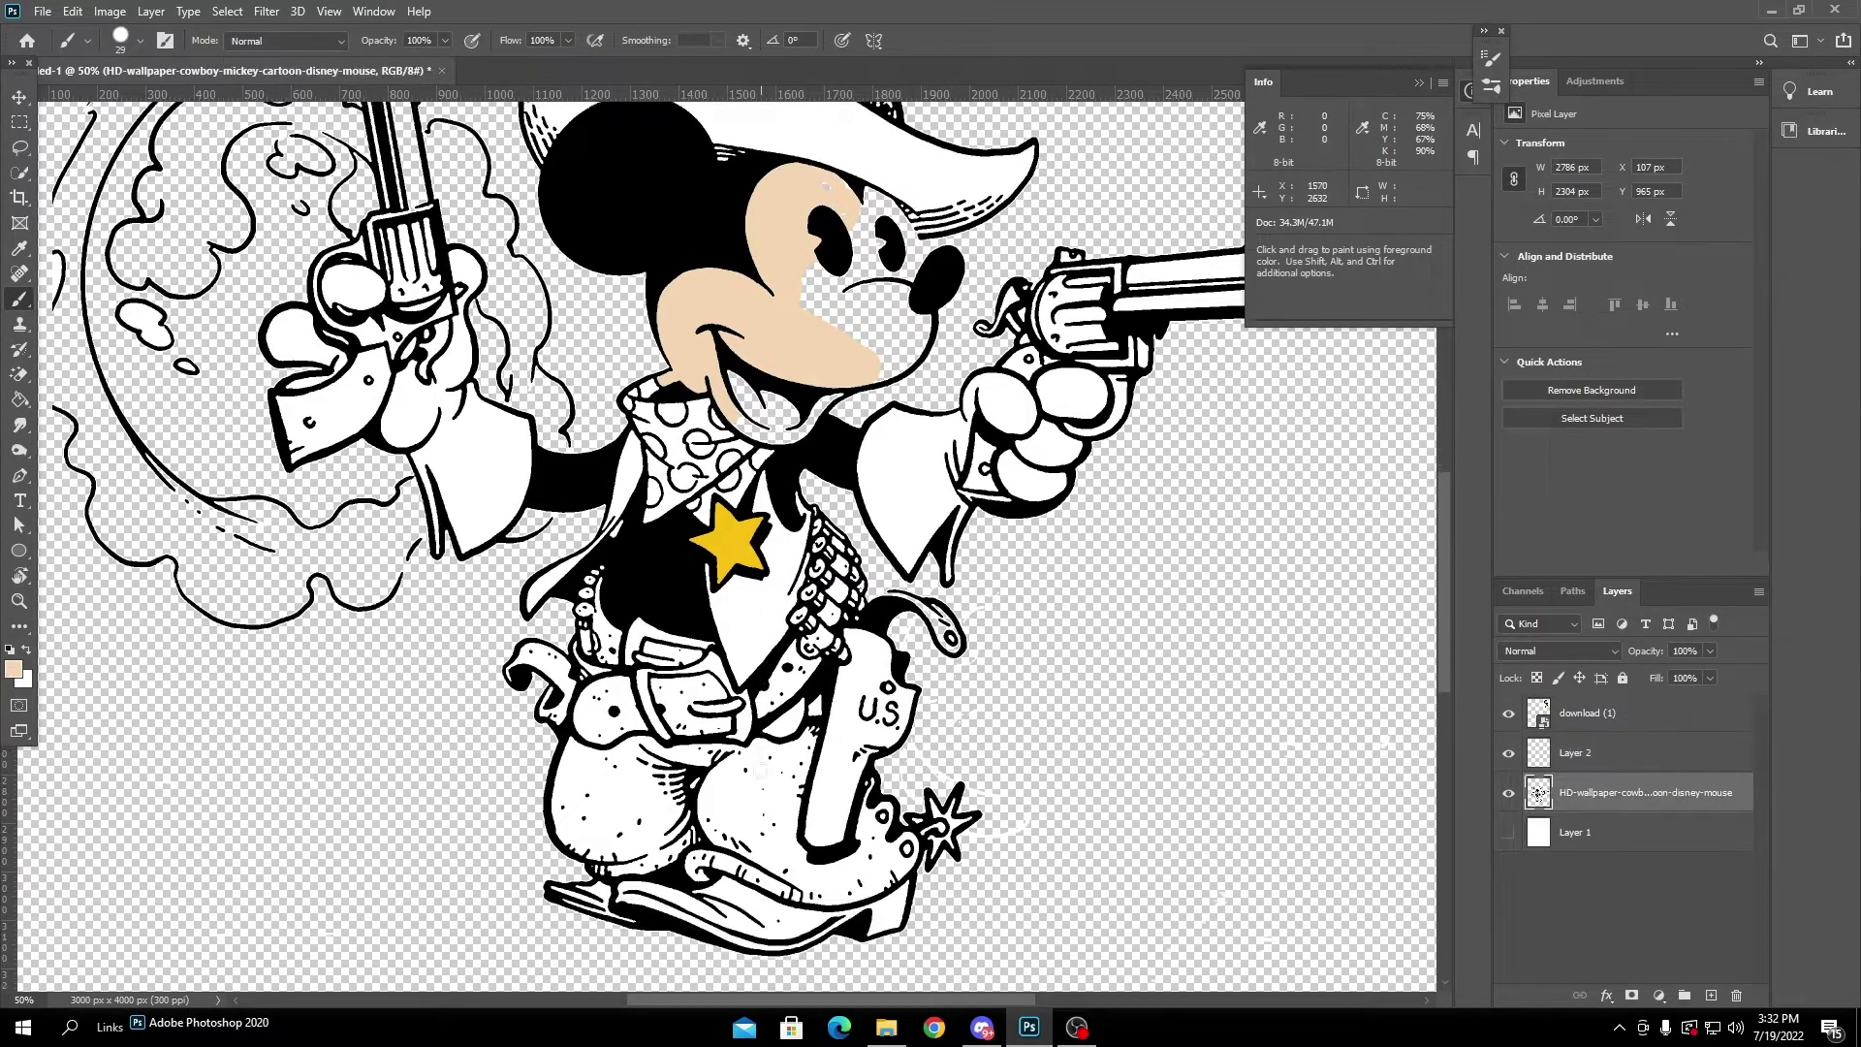
{"action": "scroll", "coordinate": [777, 727], "scroll_direction": "up", "scroll_amount": 5}
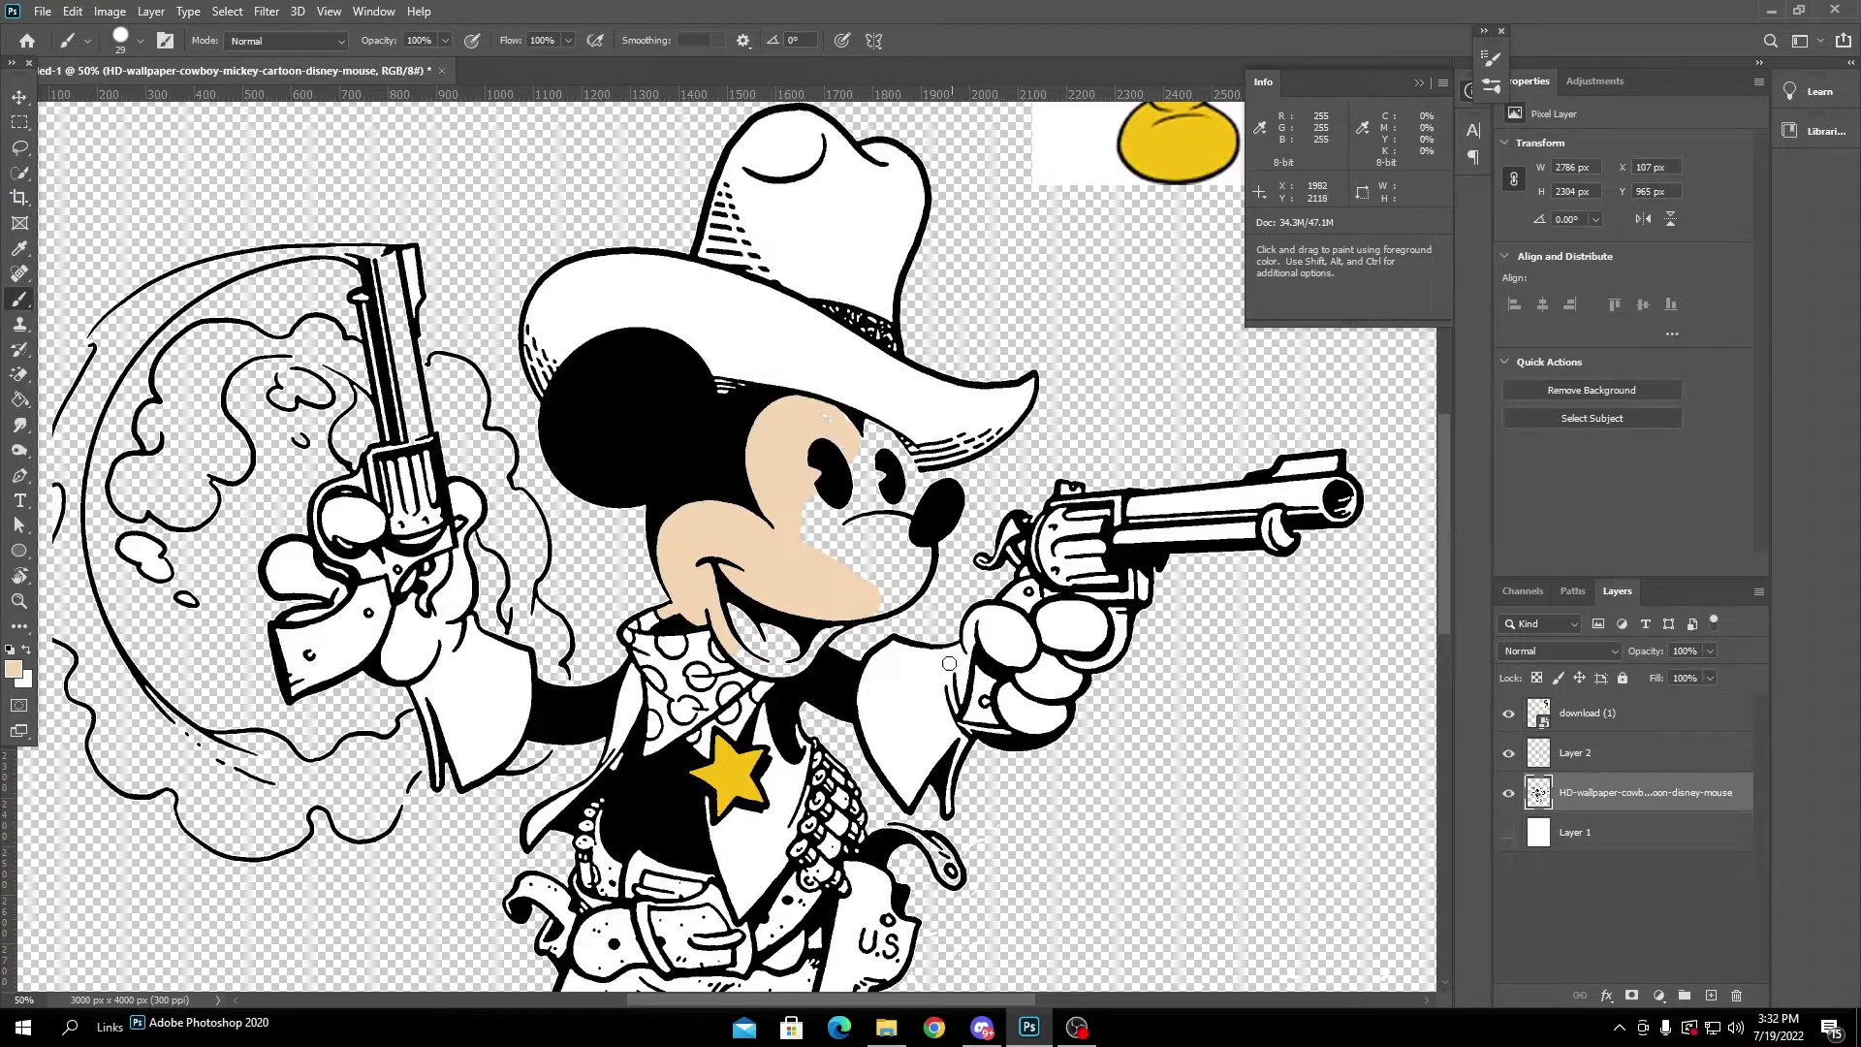
{"action": "scroll", "coordinate": [921, 659], "scroll_direction": "down", "scroll_amount": 2}
{"action": "scroll", "coordinate": [882, 657], "scroll_direction": "up", "scroll_amount": 2}
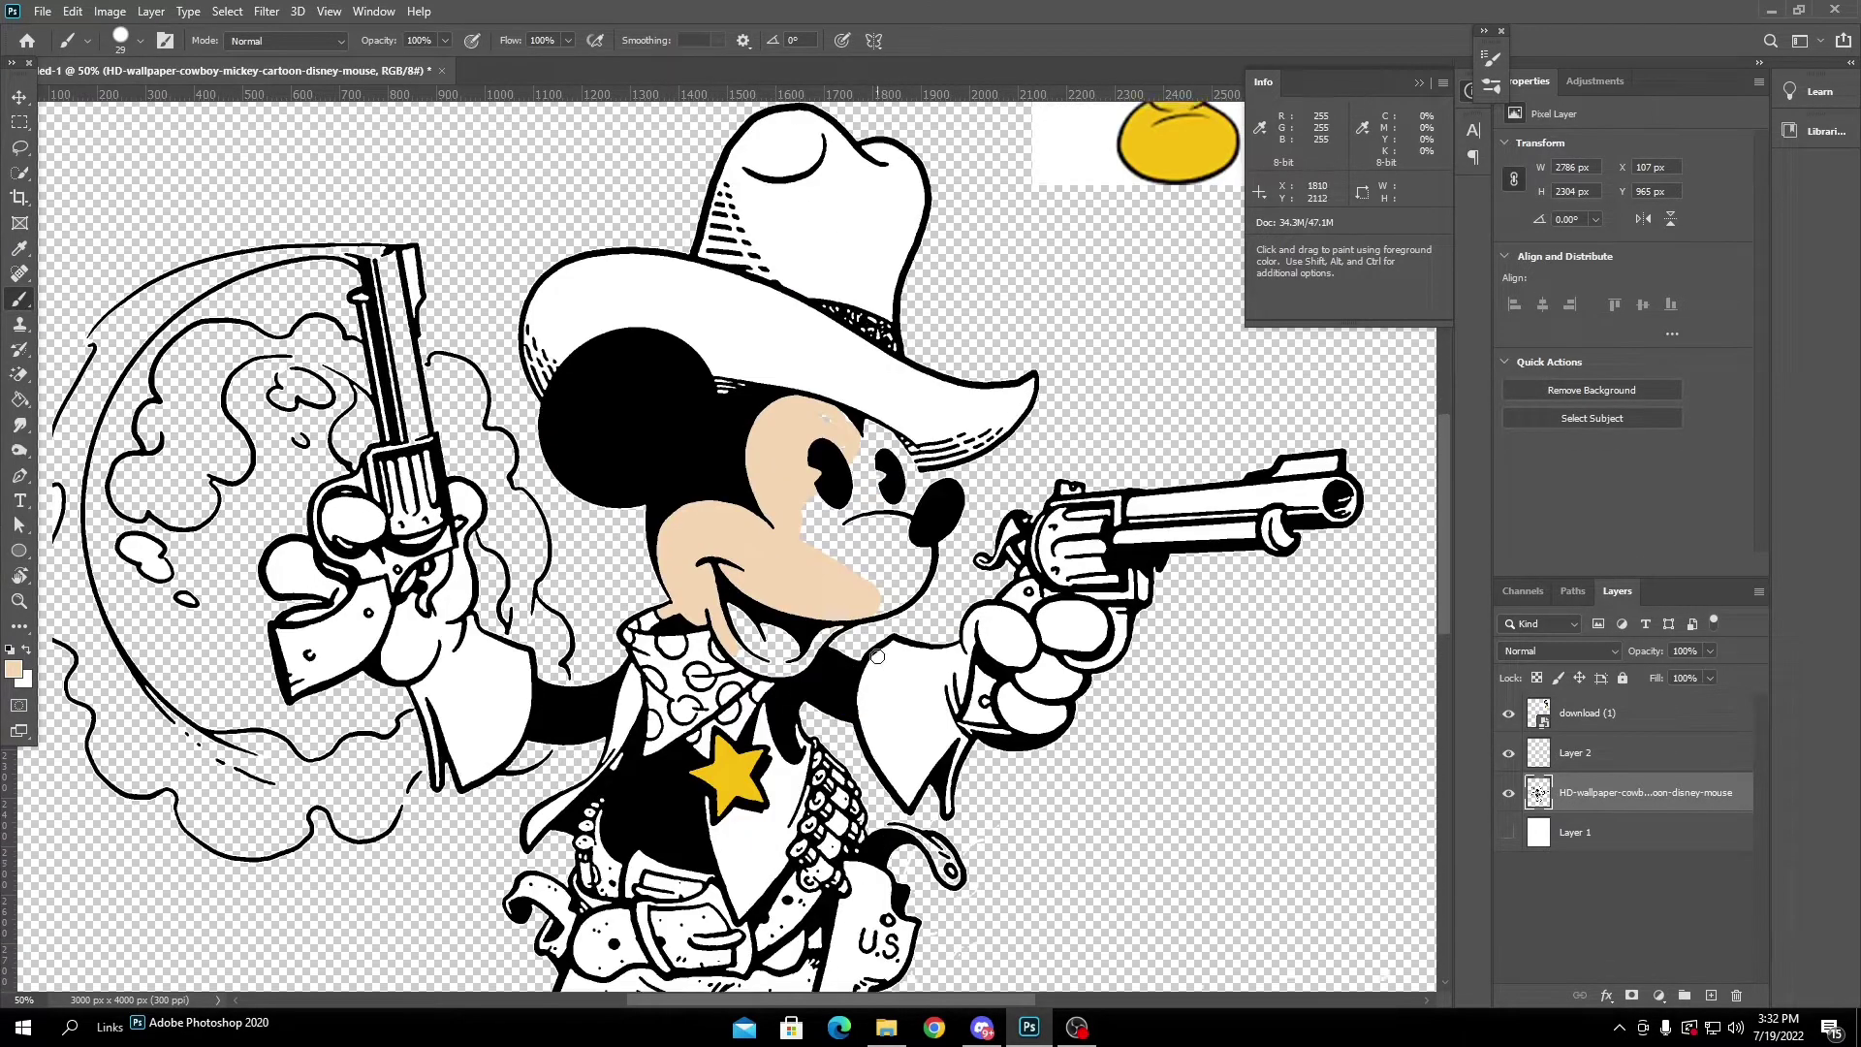
{"action": "scroll", "coordinate": [877, 656], "scroll_direction": "up", "scroll_amount": 2}
{"action": "scroll", "coordinate": [844, 698], "scroll_direction": "down", "scroll_amount": 7}
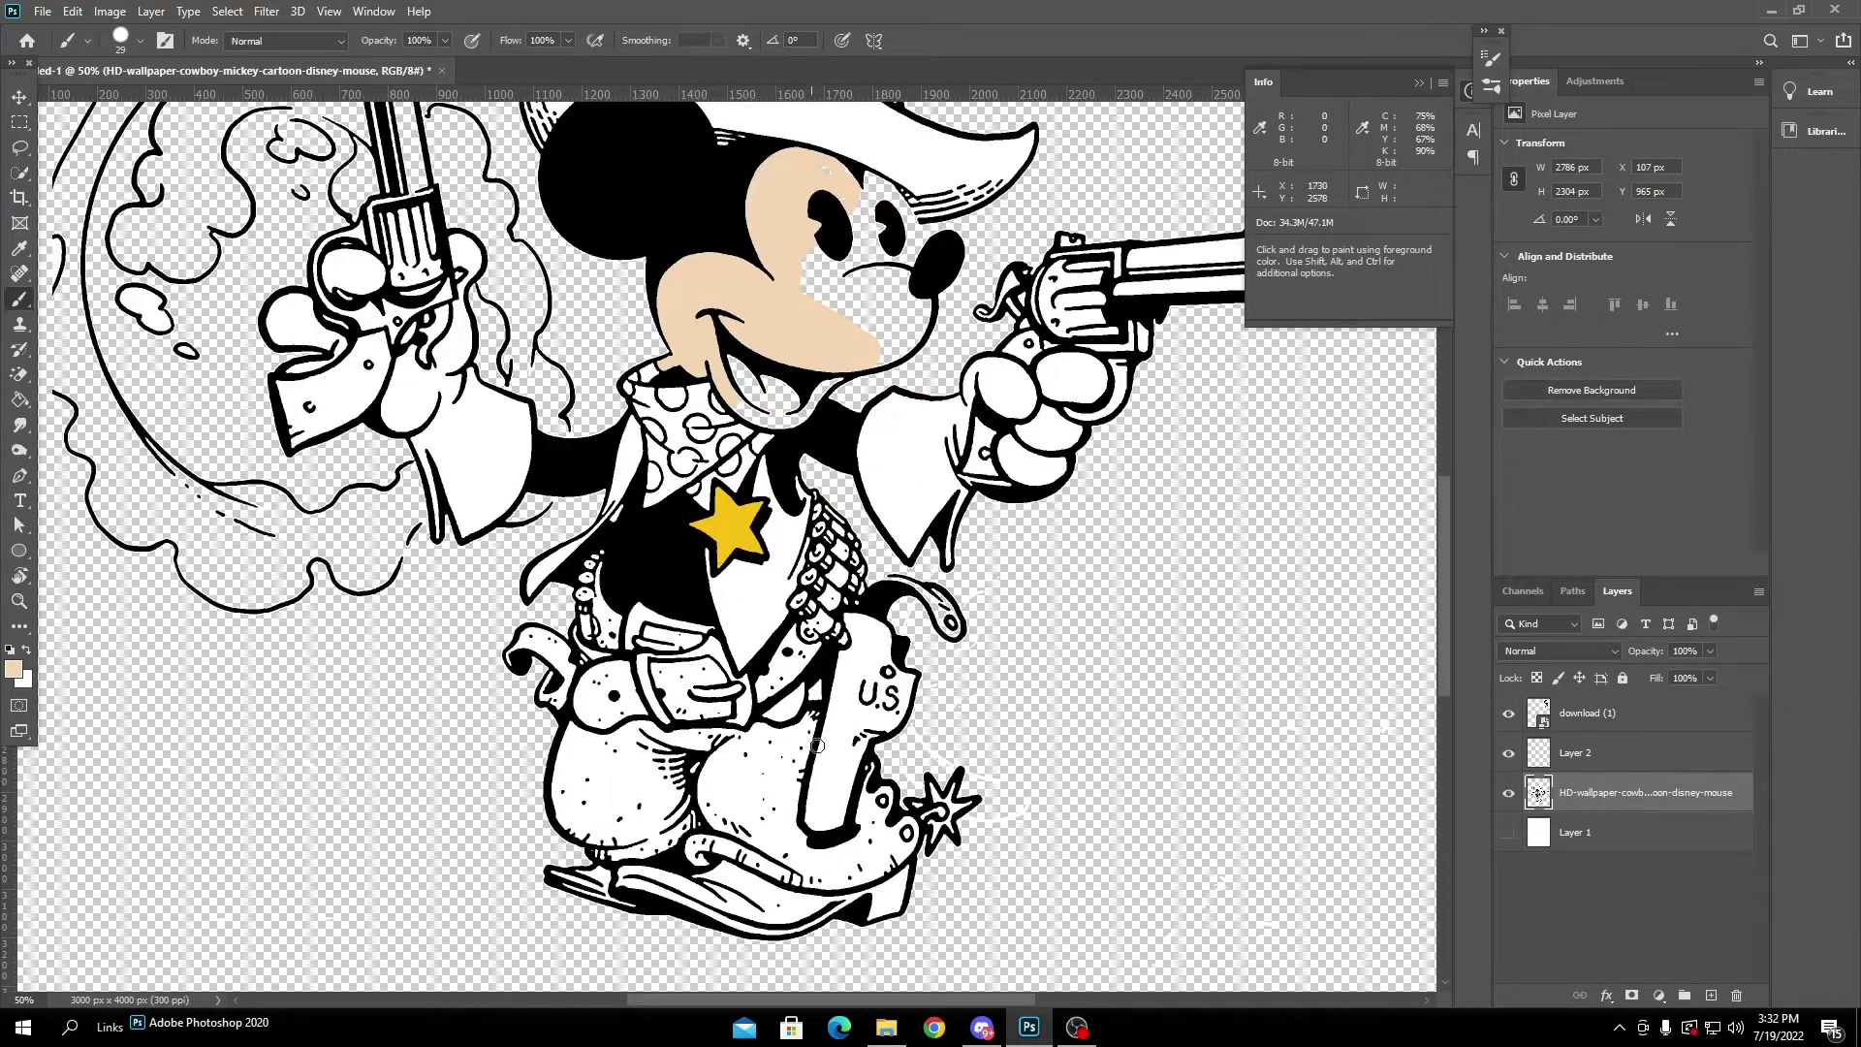
{"action": "left_click", "coordinate": [14, 670]}
{"action": "mouse_move", "coordinate": [1221, 230]}
{"action": "left_mouse_down"}
{"action": "mouse_move", "coordinate": [1185, 243]}
{"action": "mouse_move", "coordinate": [1216, 229]}
{"action": "mouse_move", "coordinate": [1196, 261]}
{"action": "left_mouse_up"}
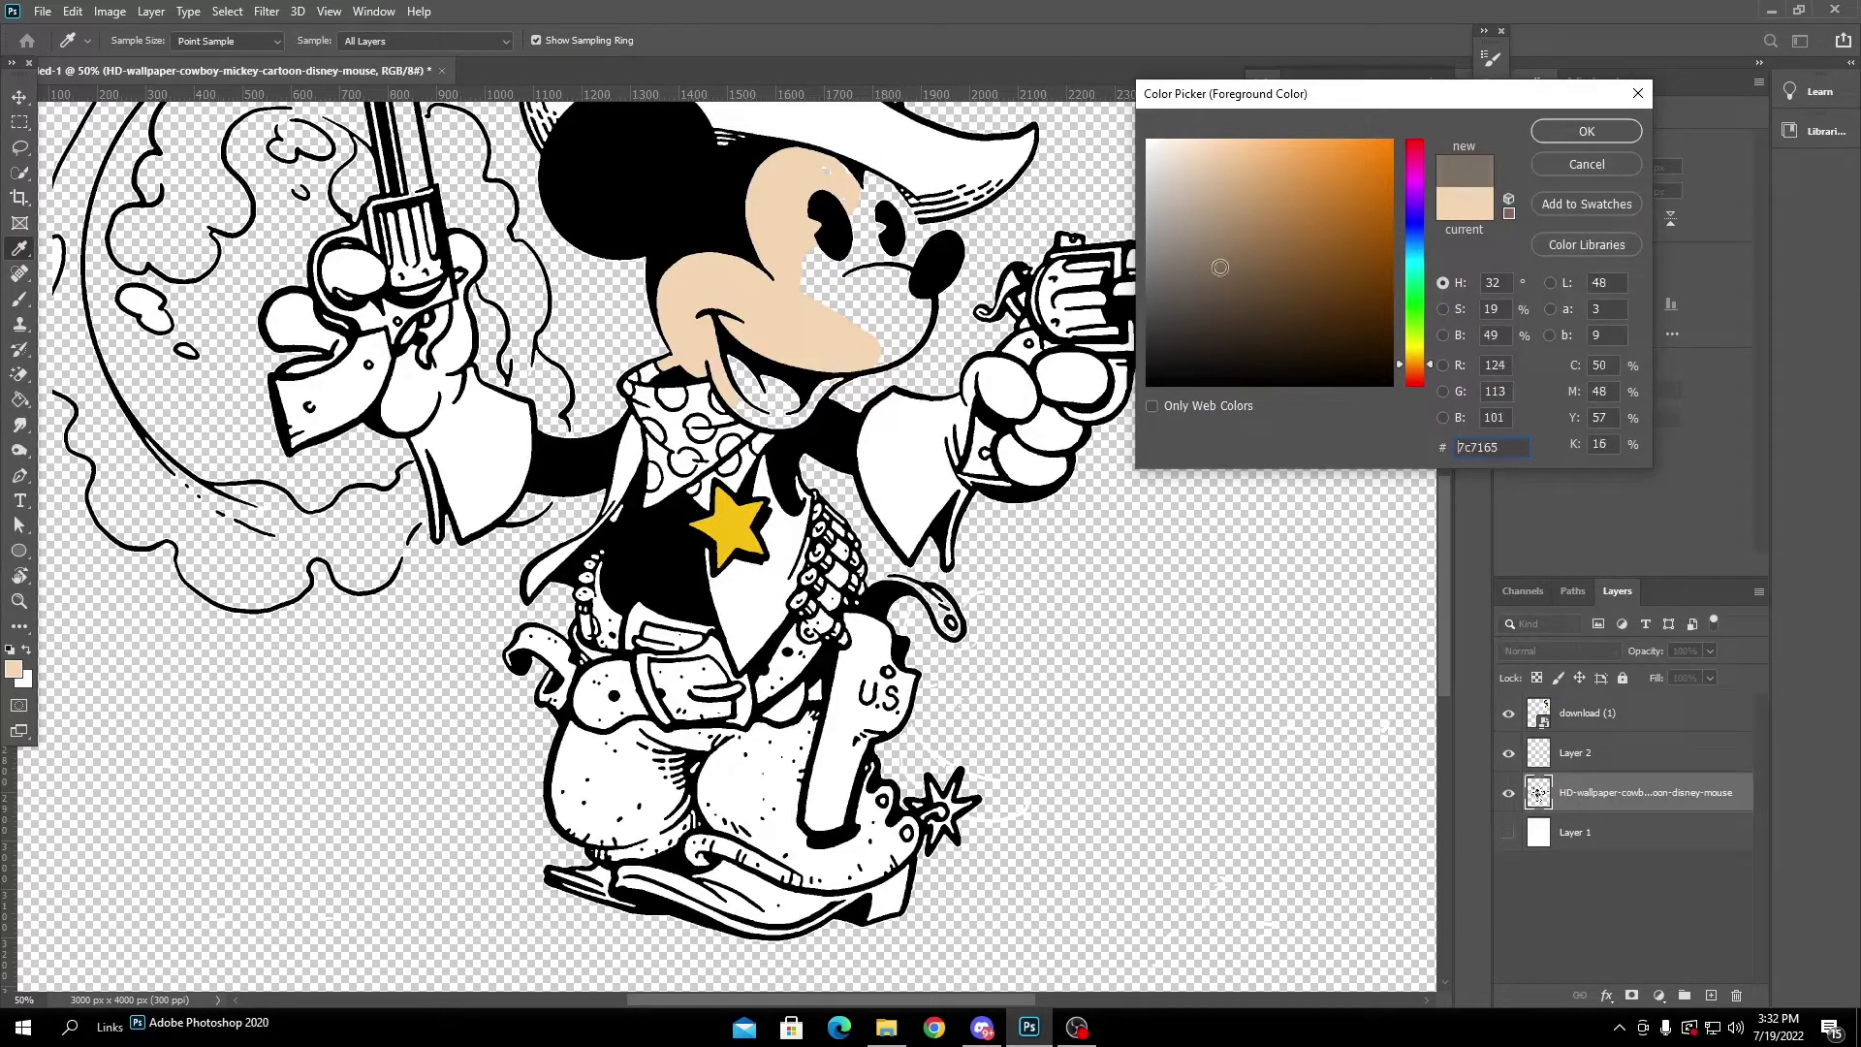
{"action": "left_click", "coordinate": [1587, 131]}
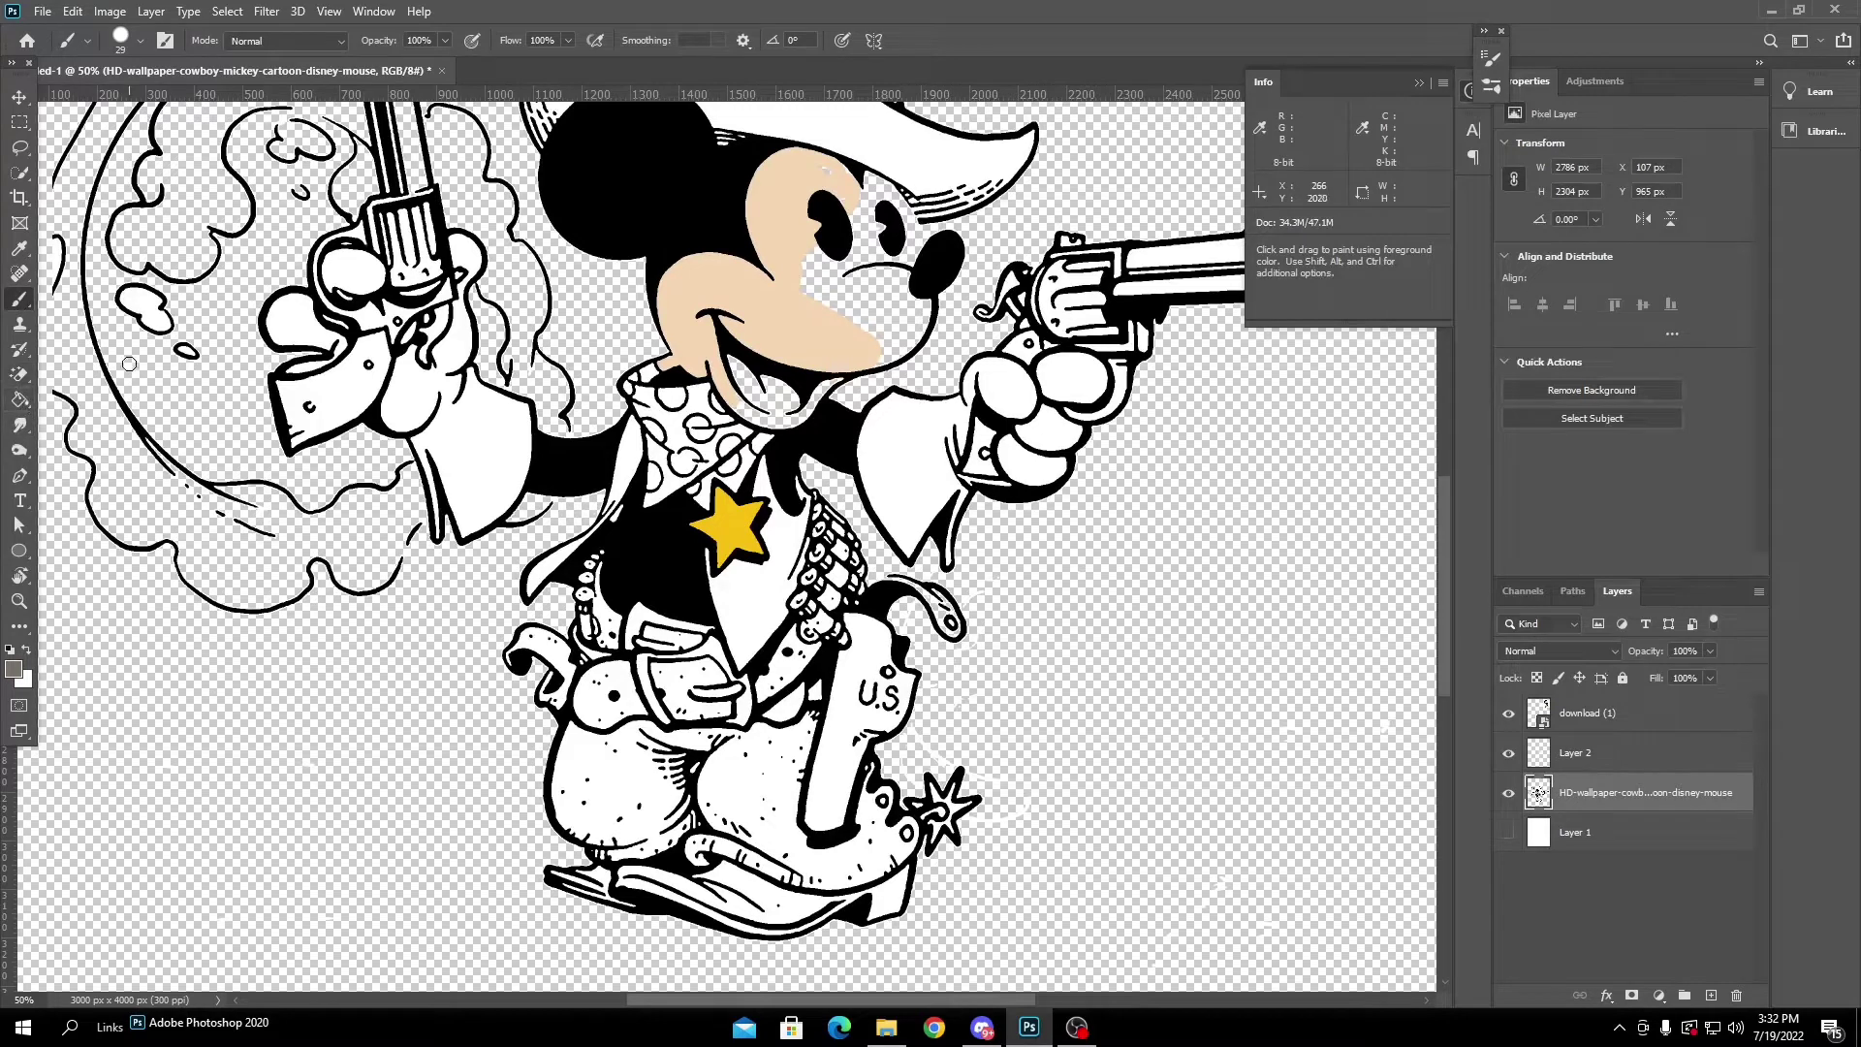
Fill the "U.S." holster with the grey-brown using the Paint Bucket tool, try filling the strap tip beside it, and undo that fill.
{"action": "key", "text": "g"}
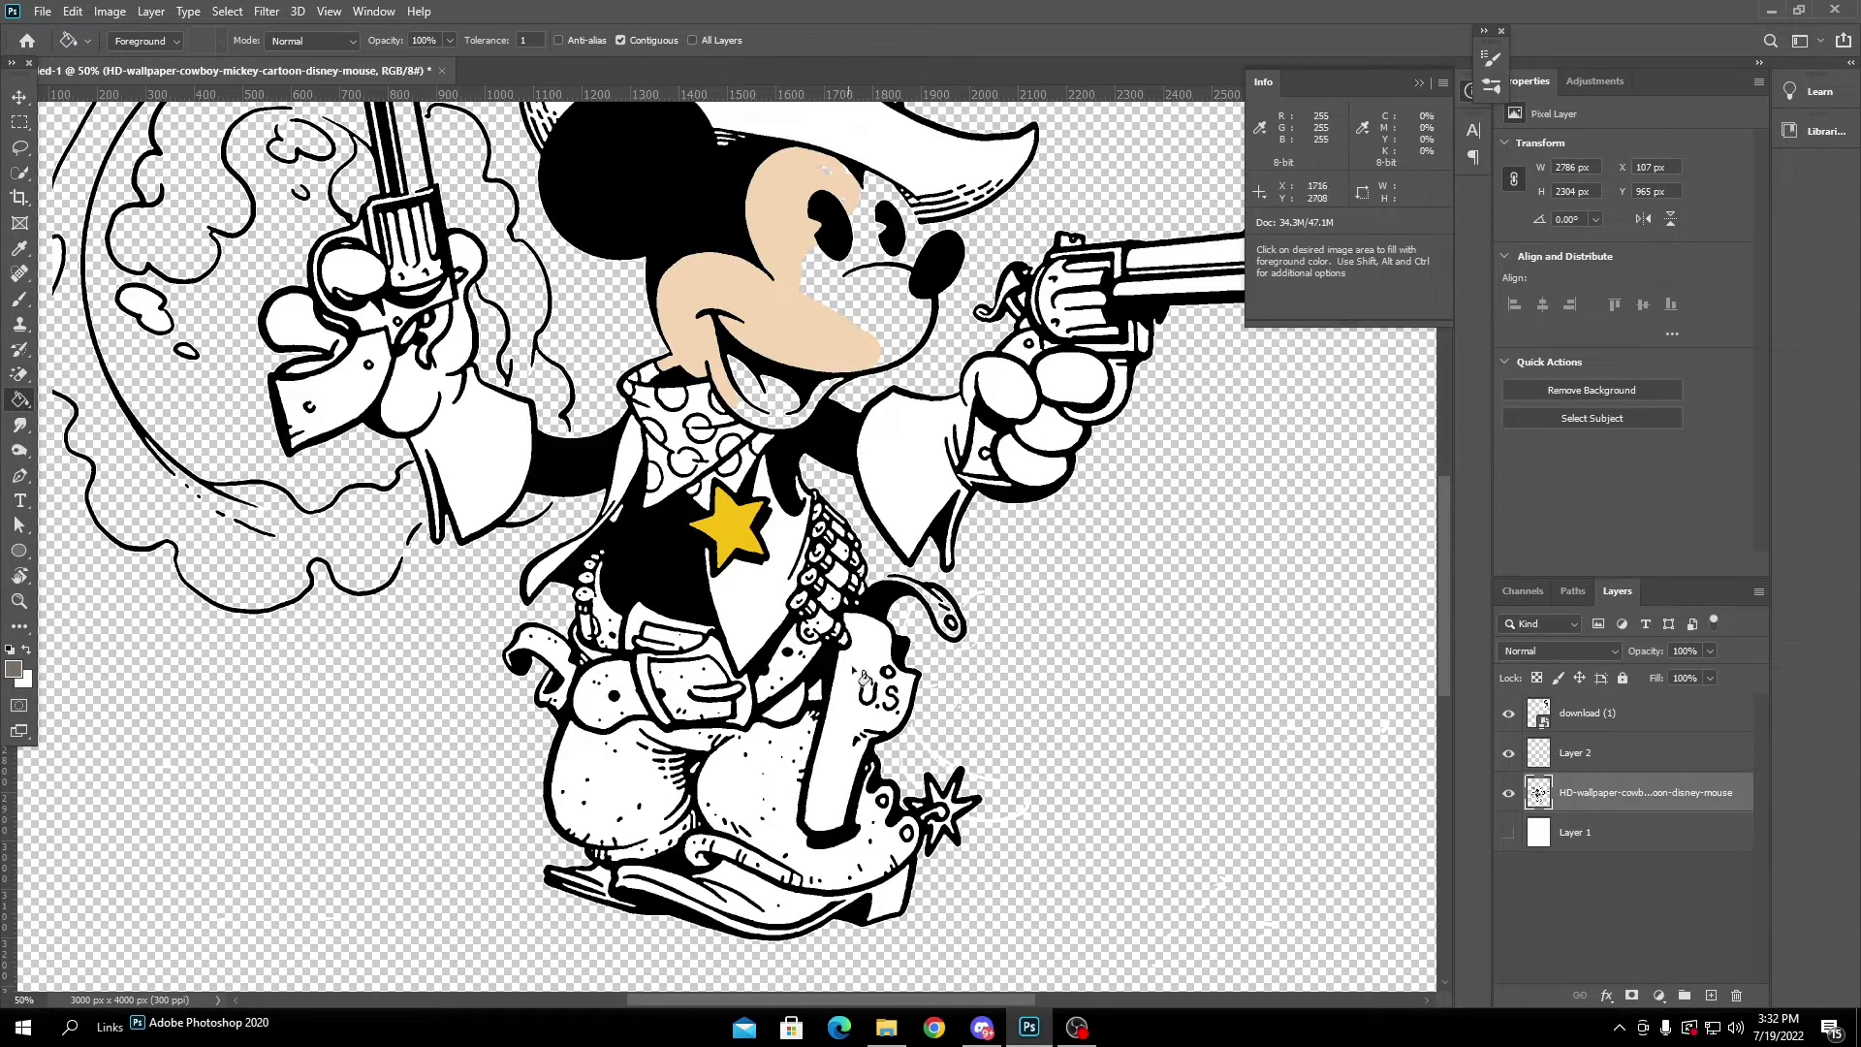
{"action": "left_click", "coordinate": [880, 648]}
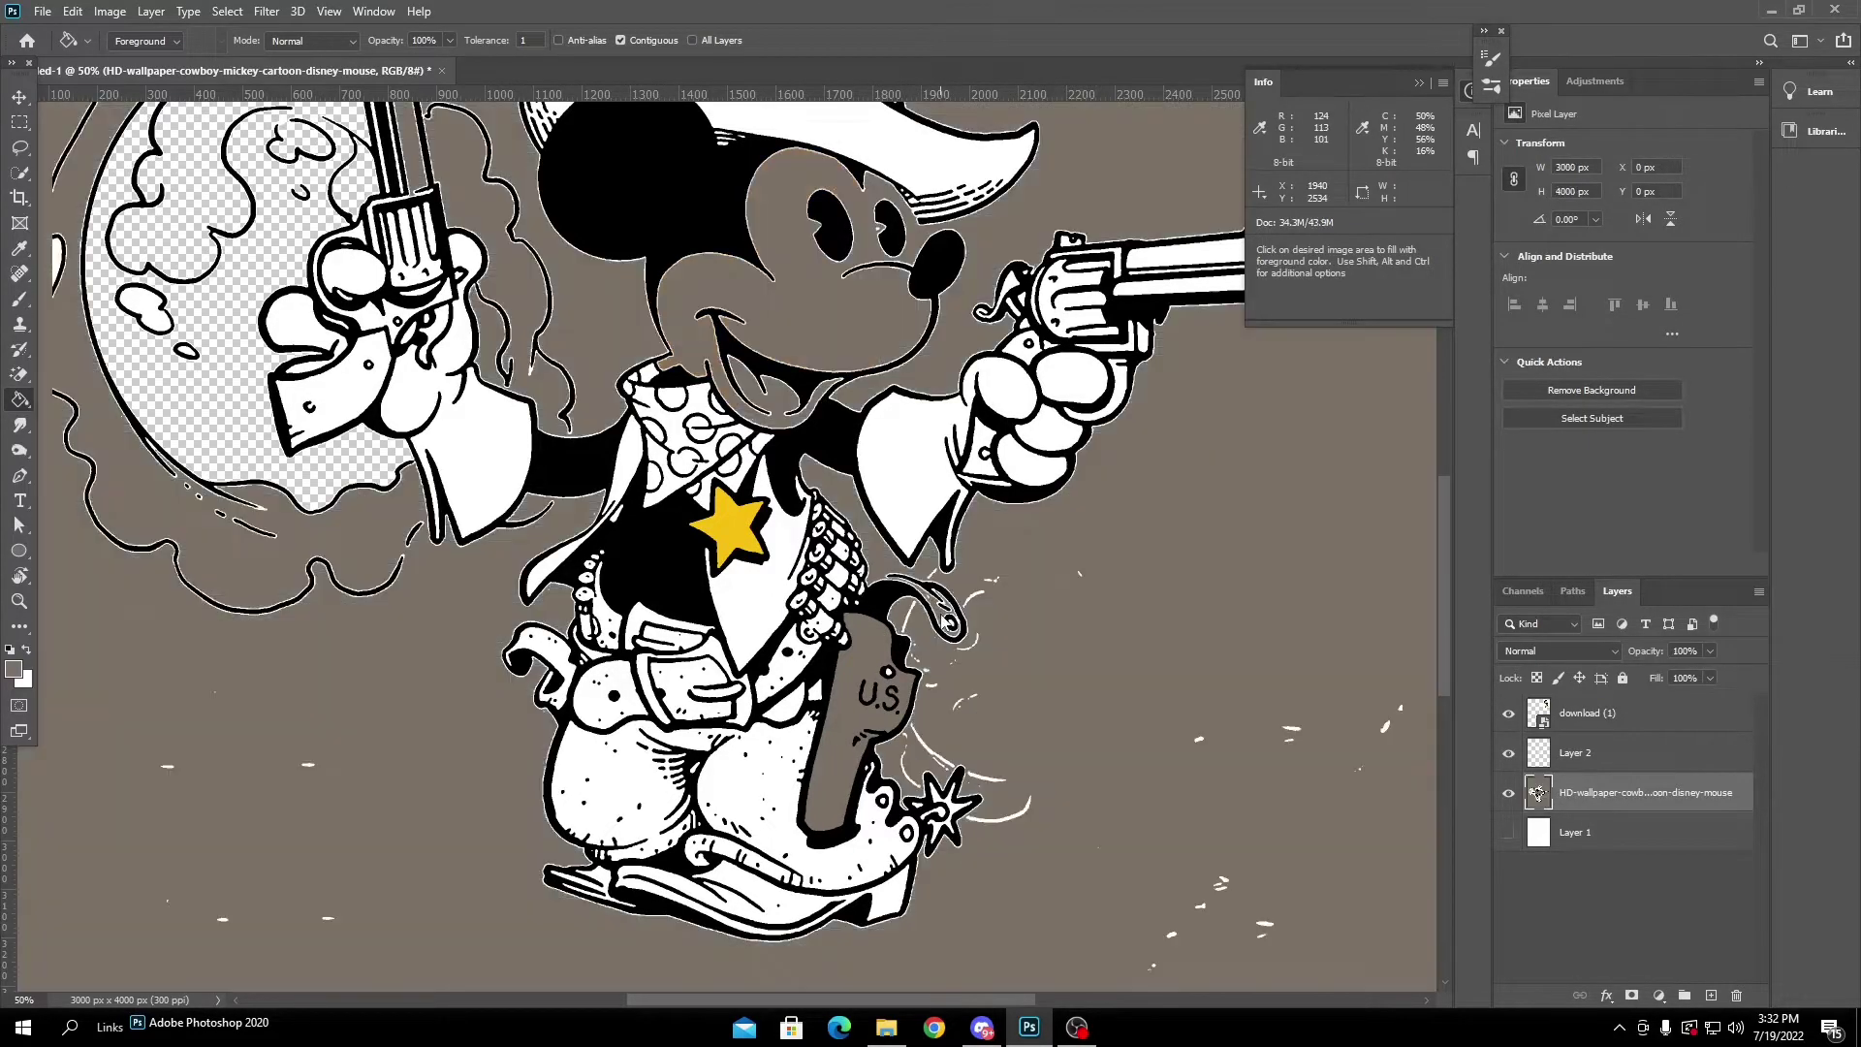
{"action": "left_click", "coordinate": [952, 628]}
{"action": "key", "text": "ctrl+z"}
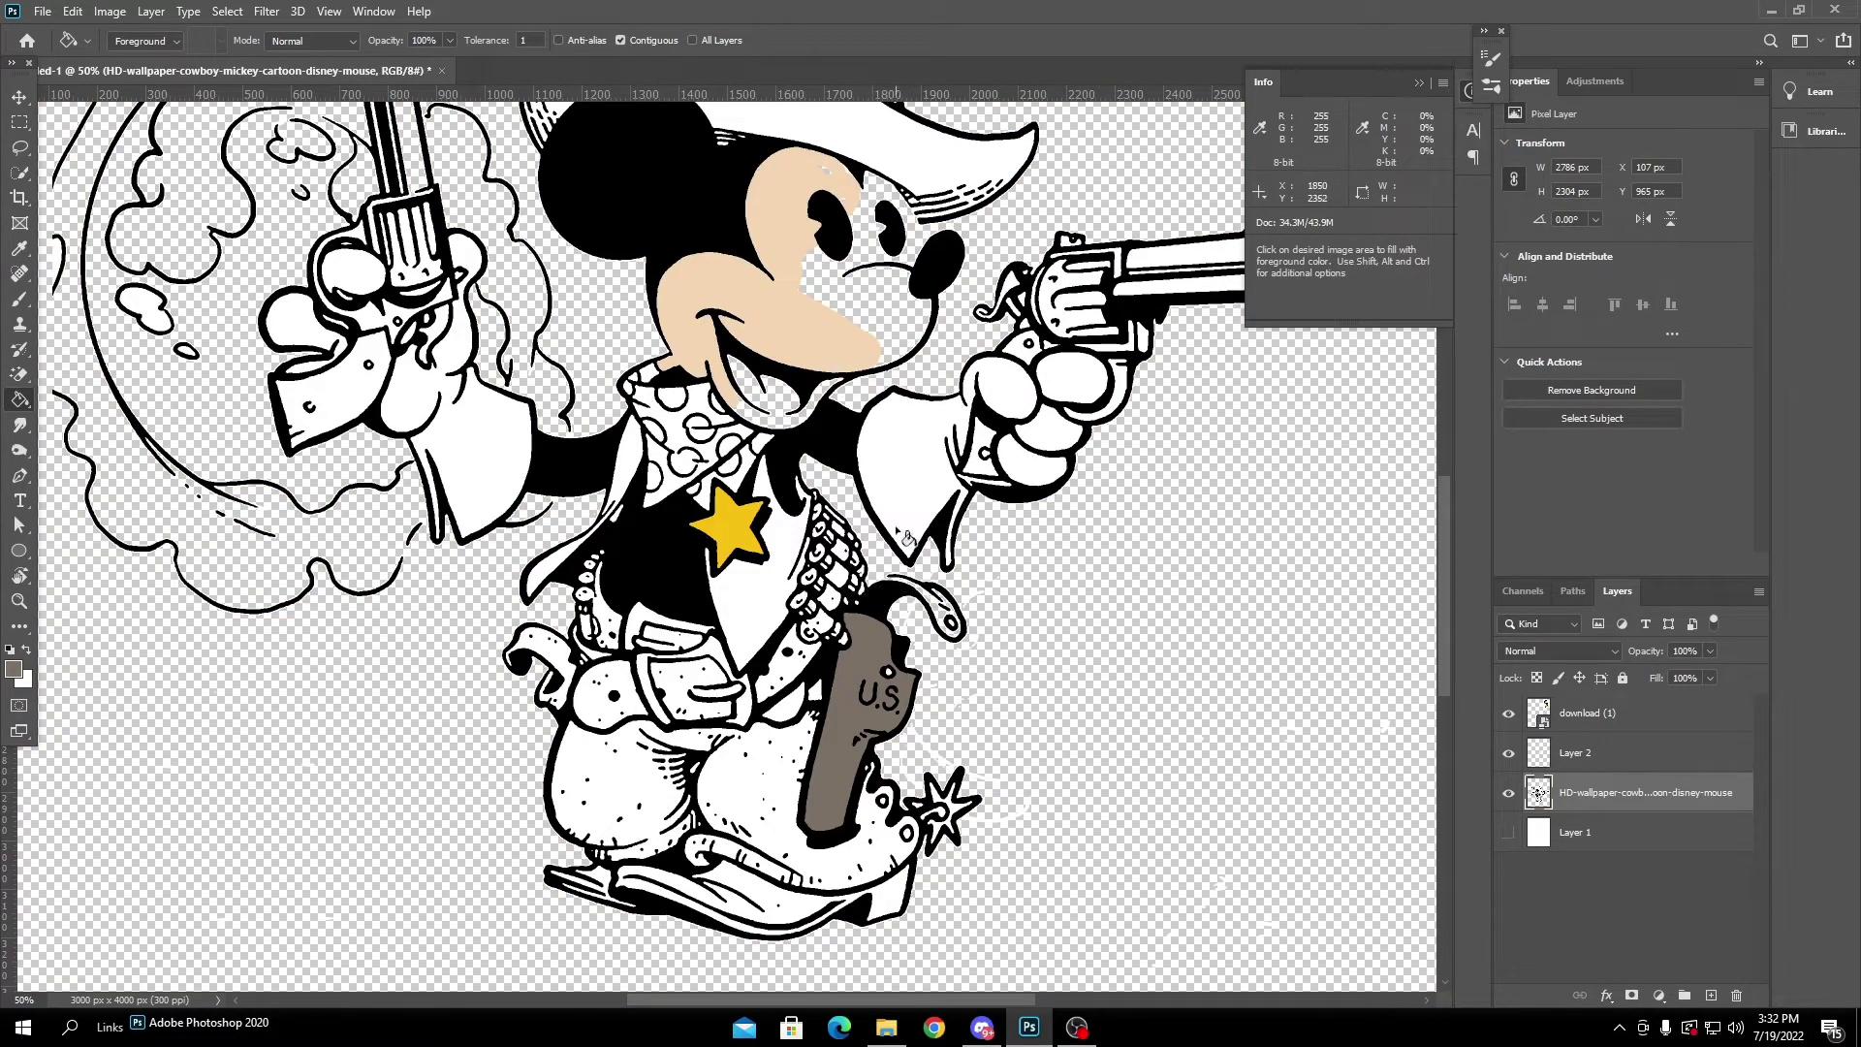
Paint the cowboy hat's brim dark brown on Layer 2 with the Brush tool.
{"action": "scroll", "coordinate": [938, 544], "scroll_direction": "up", "scroll_amount": 2}
{"action": "scroll", "coordinate": [958, 485], "scroll_direction": "up", "scroll_amount": 2}
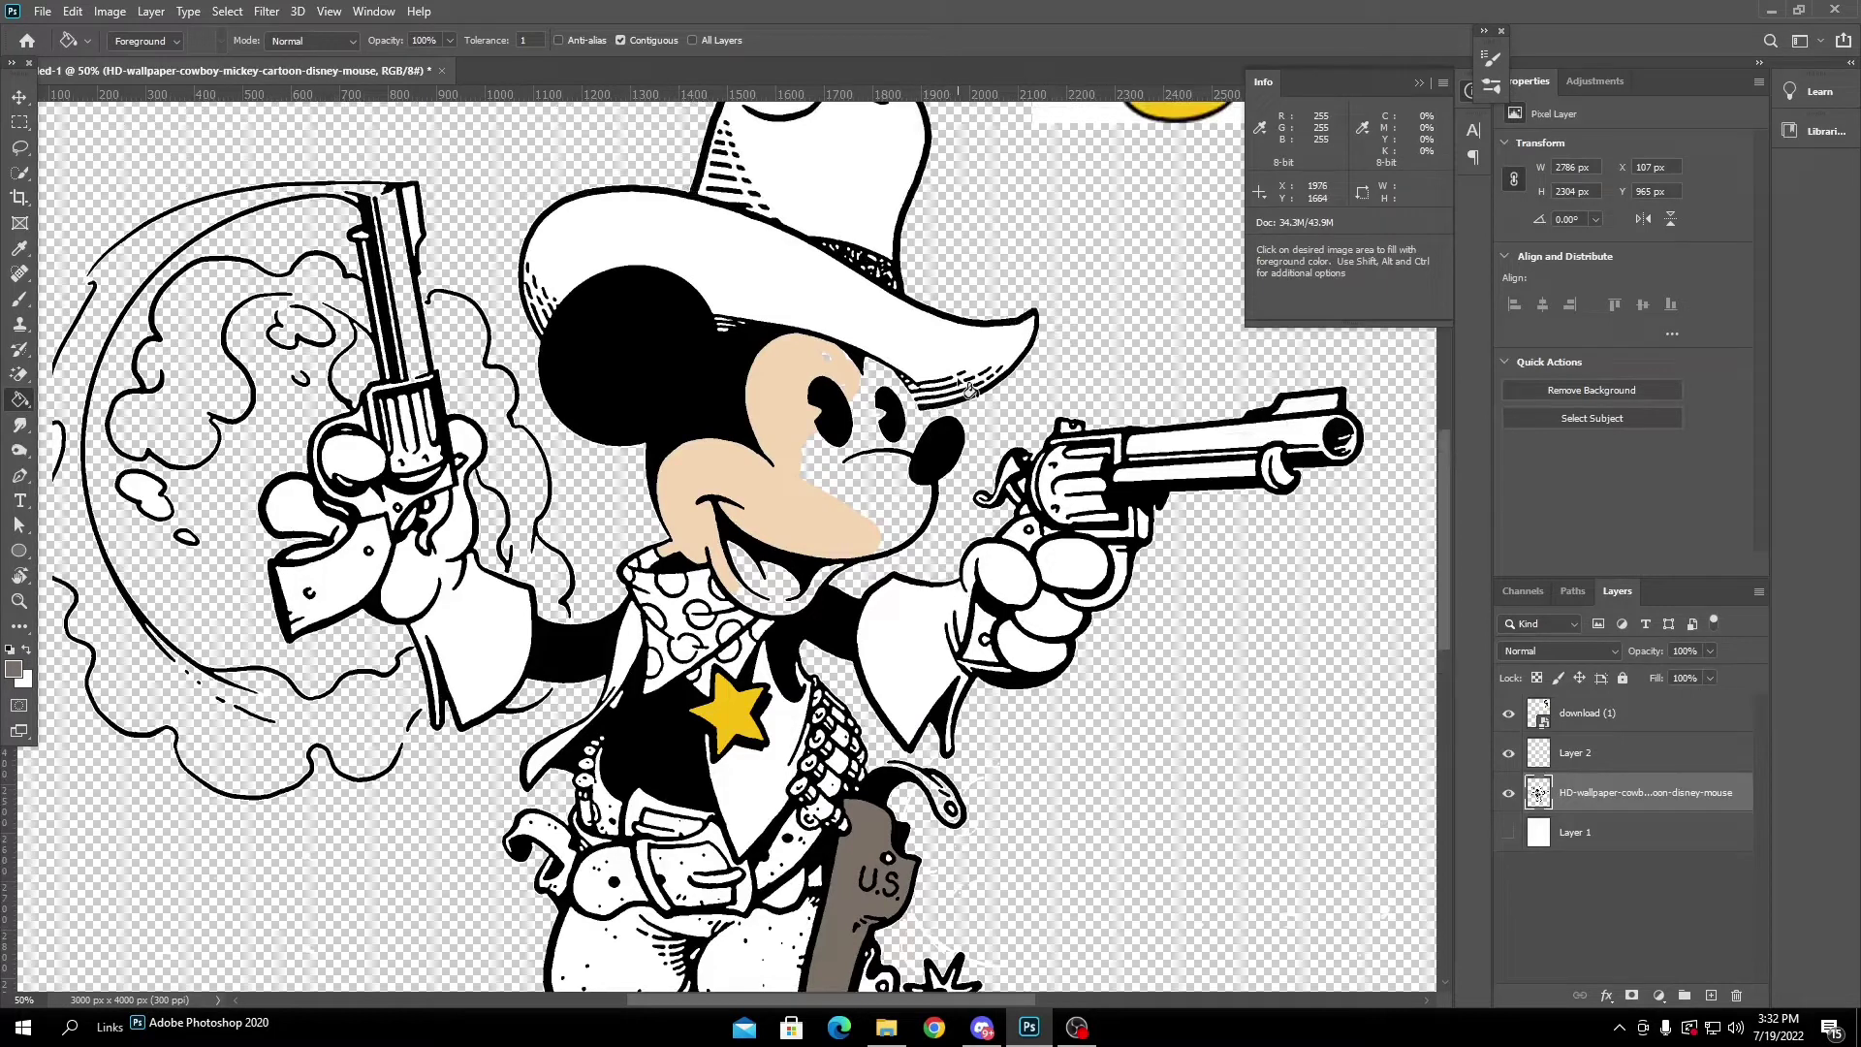
{"action": "scroll", "coordinate": [959, 396], "scroll_direction": "down", "scroll_amount": 2}
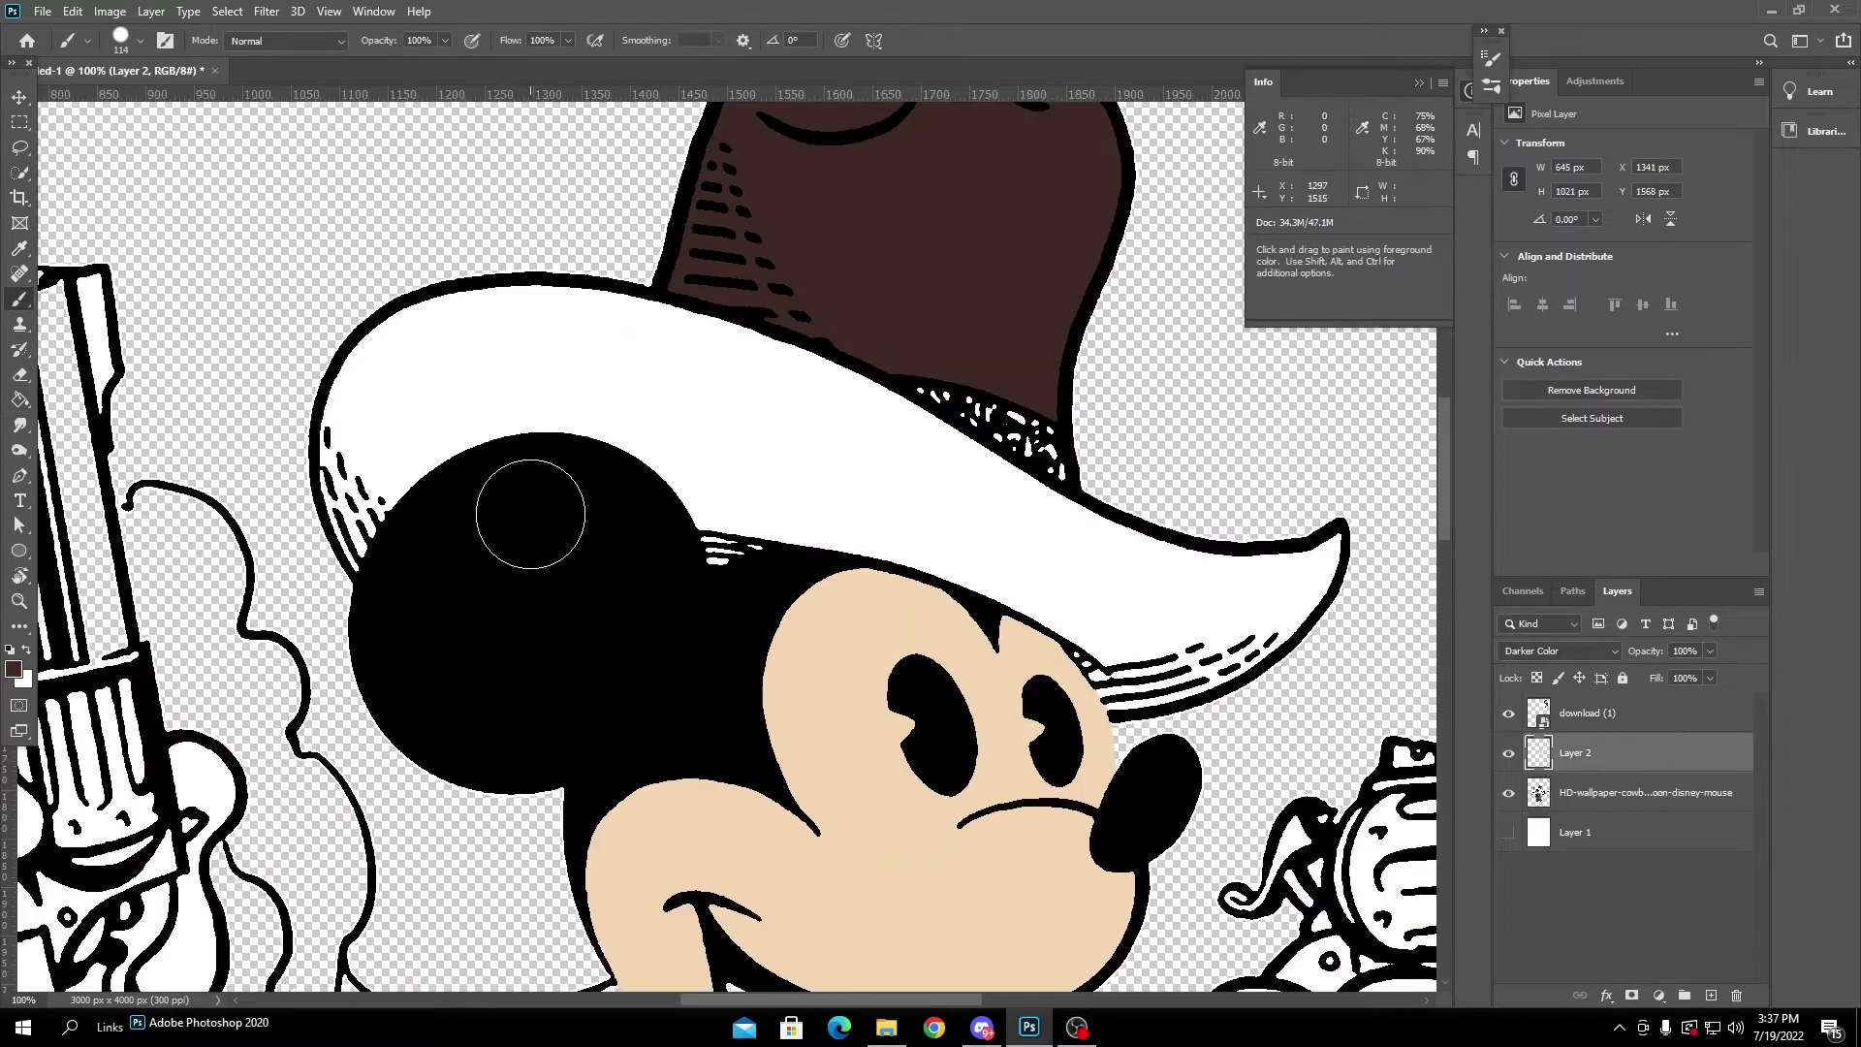
{"action": "mouse_move", "coordinate": [519, 507]}
{"action": "left_mouse_down"}
{"action": "mouse_move", "coordinate": [375, 441]}
{"action": "mouse_move", "coordinate": [794, 368]}
{"action": "mouse_move", "coordinate": [1027, 427]}
{"action": "mouse_move", "coordinate": [1158, 573]}
{"action": "left_mouse_up"}
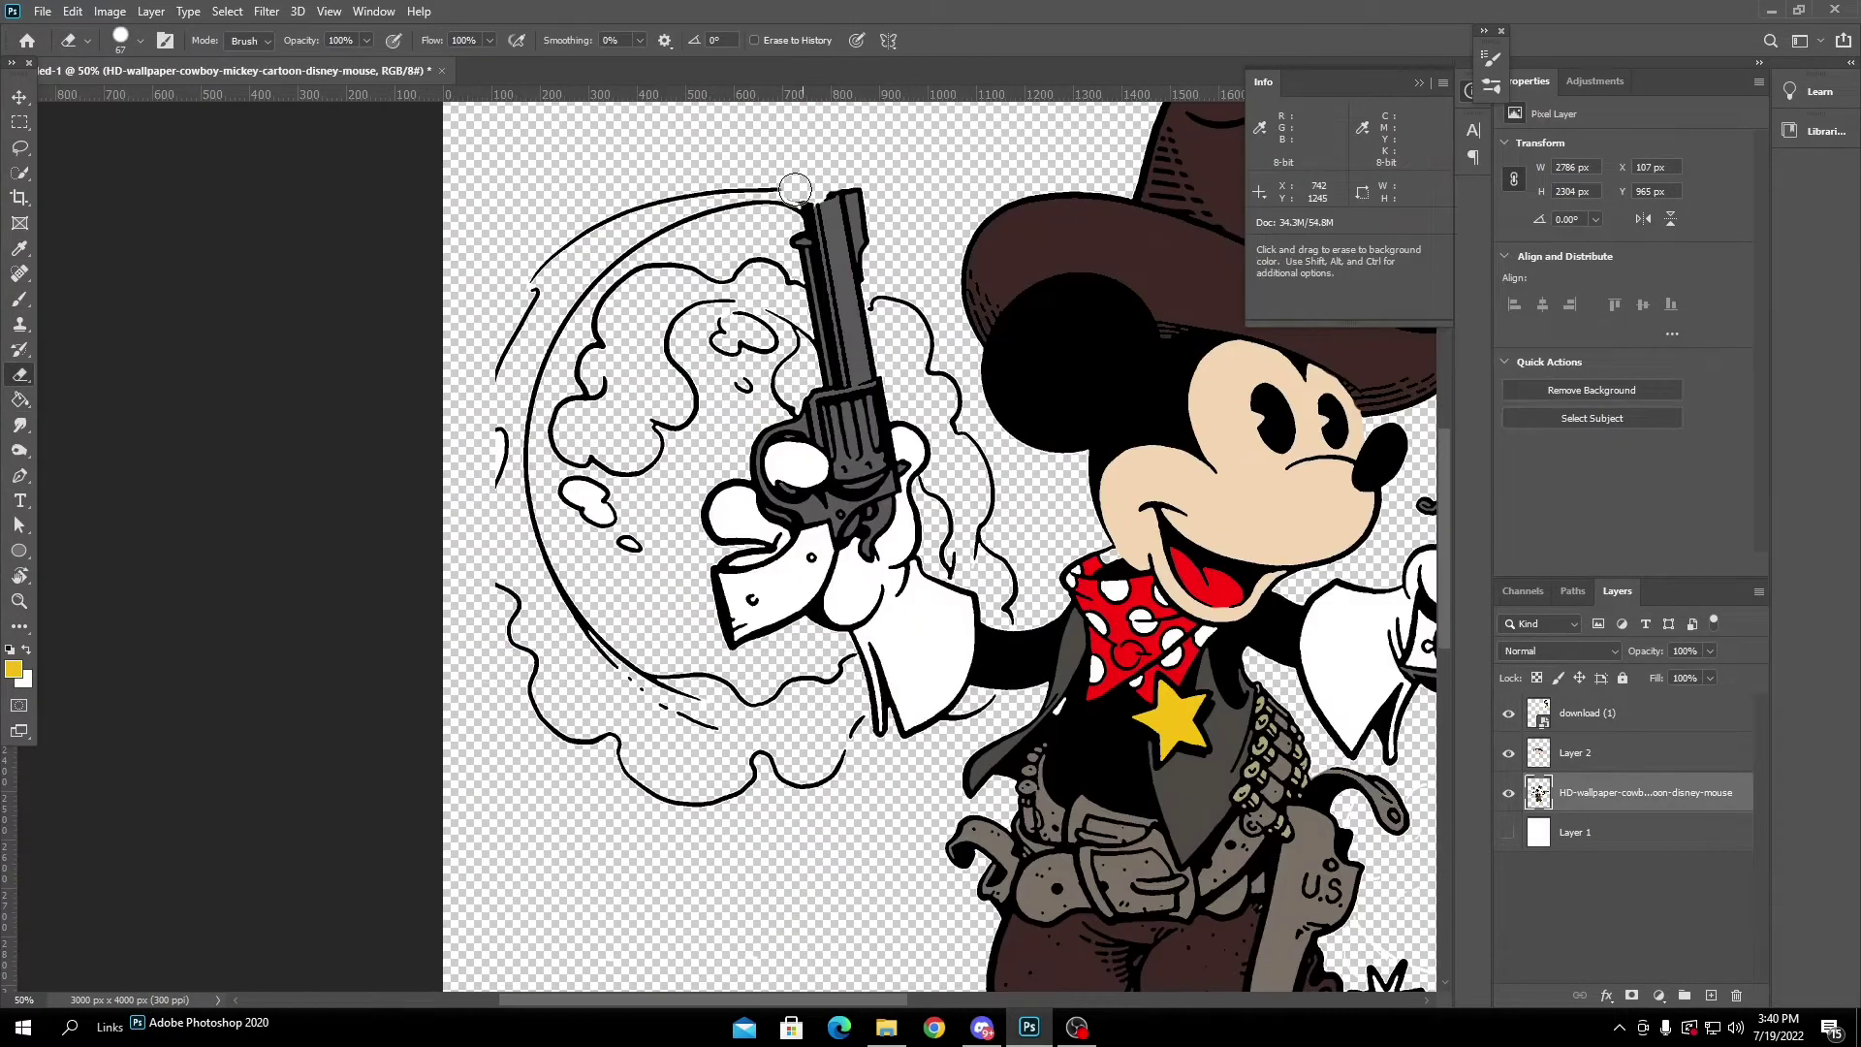
Erase the smoke-cloud lines around the raised revolver on the cowboy drawing layer.
{"action": "mouse_move", "coordinate": [591, 252]}
{"action": "left_mouse_down"}
{"action": "mouse_move", "coordinate": [574, 383]}
{"action": "mouse_move", "coordinate": [756, 261]}
{"action": "mouse_move", "coordinate": [799, 341]}
{"action": "left_mouse_up"}
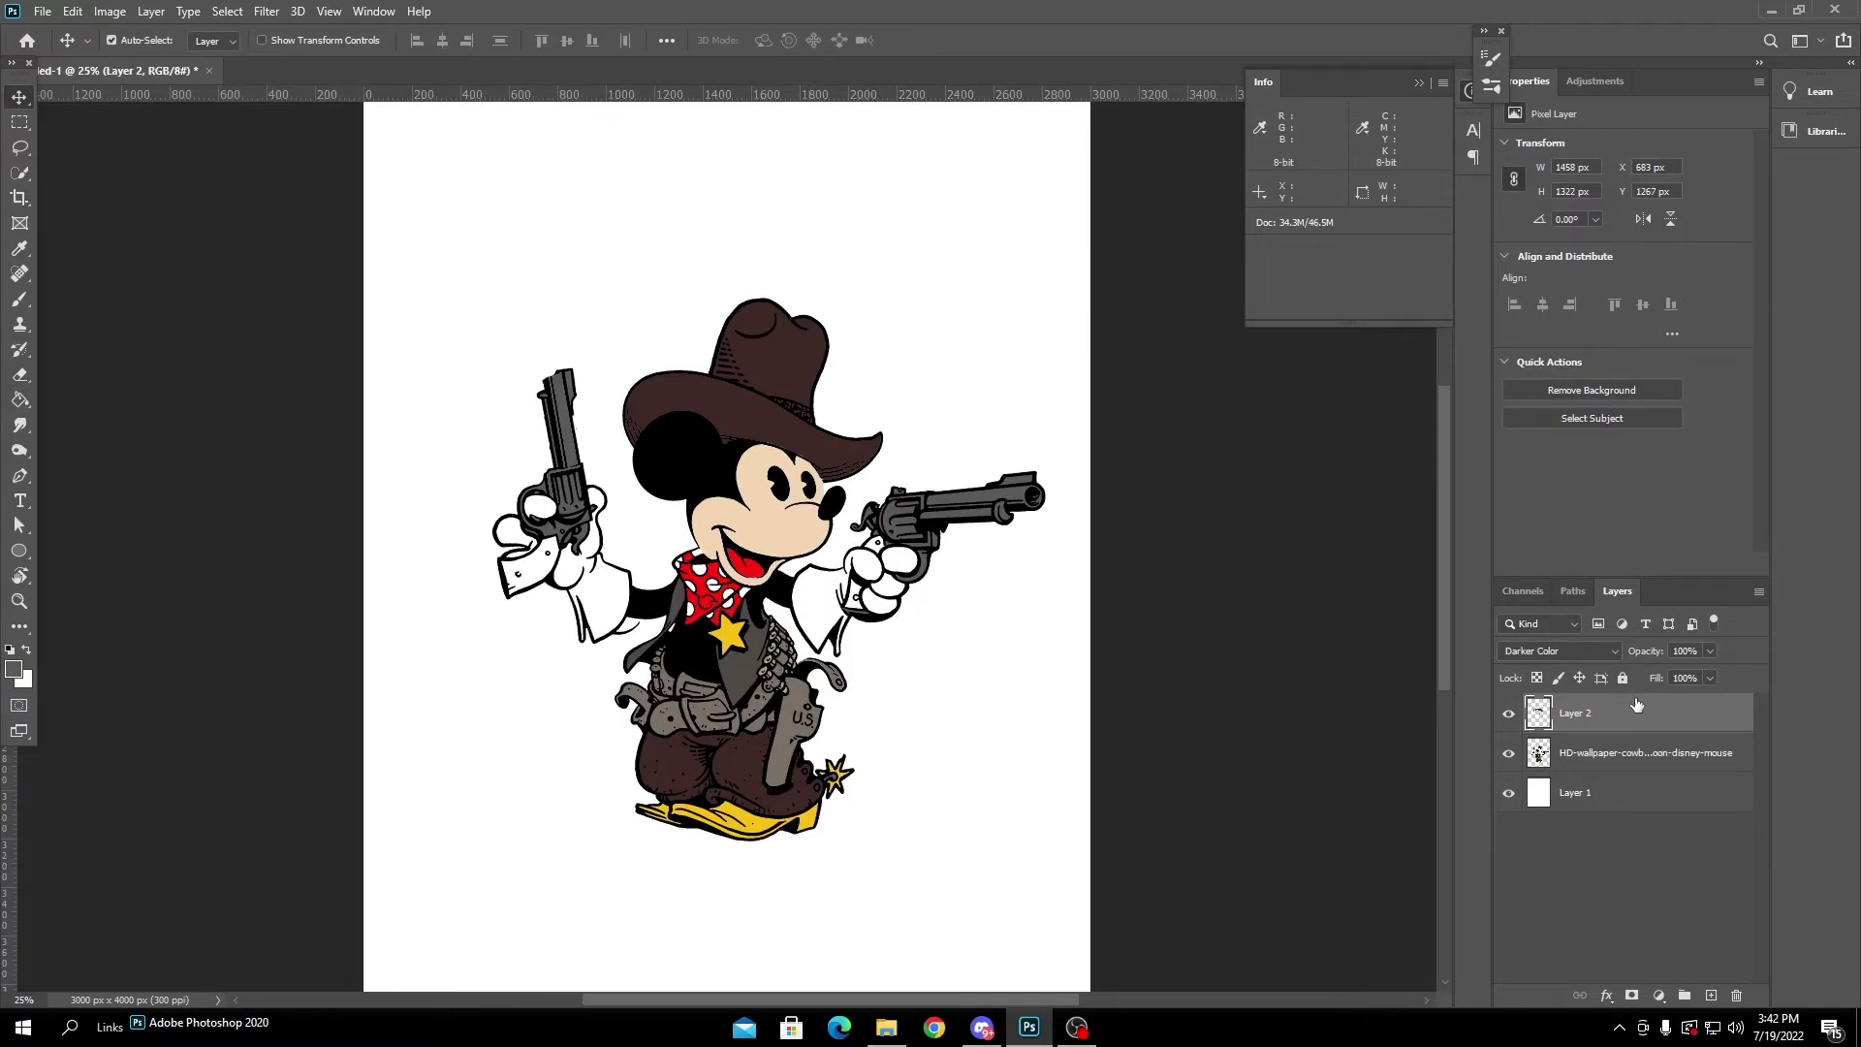
{"action": "key", "text": "ctrl+minus"}
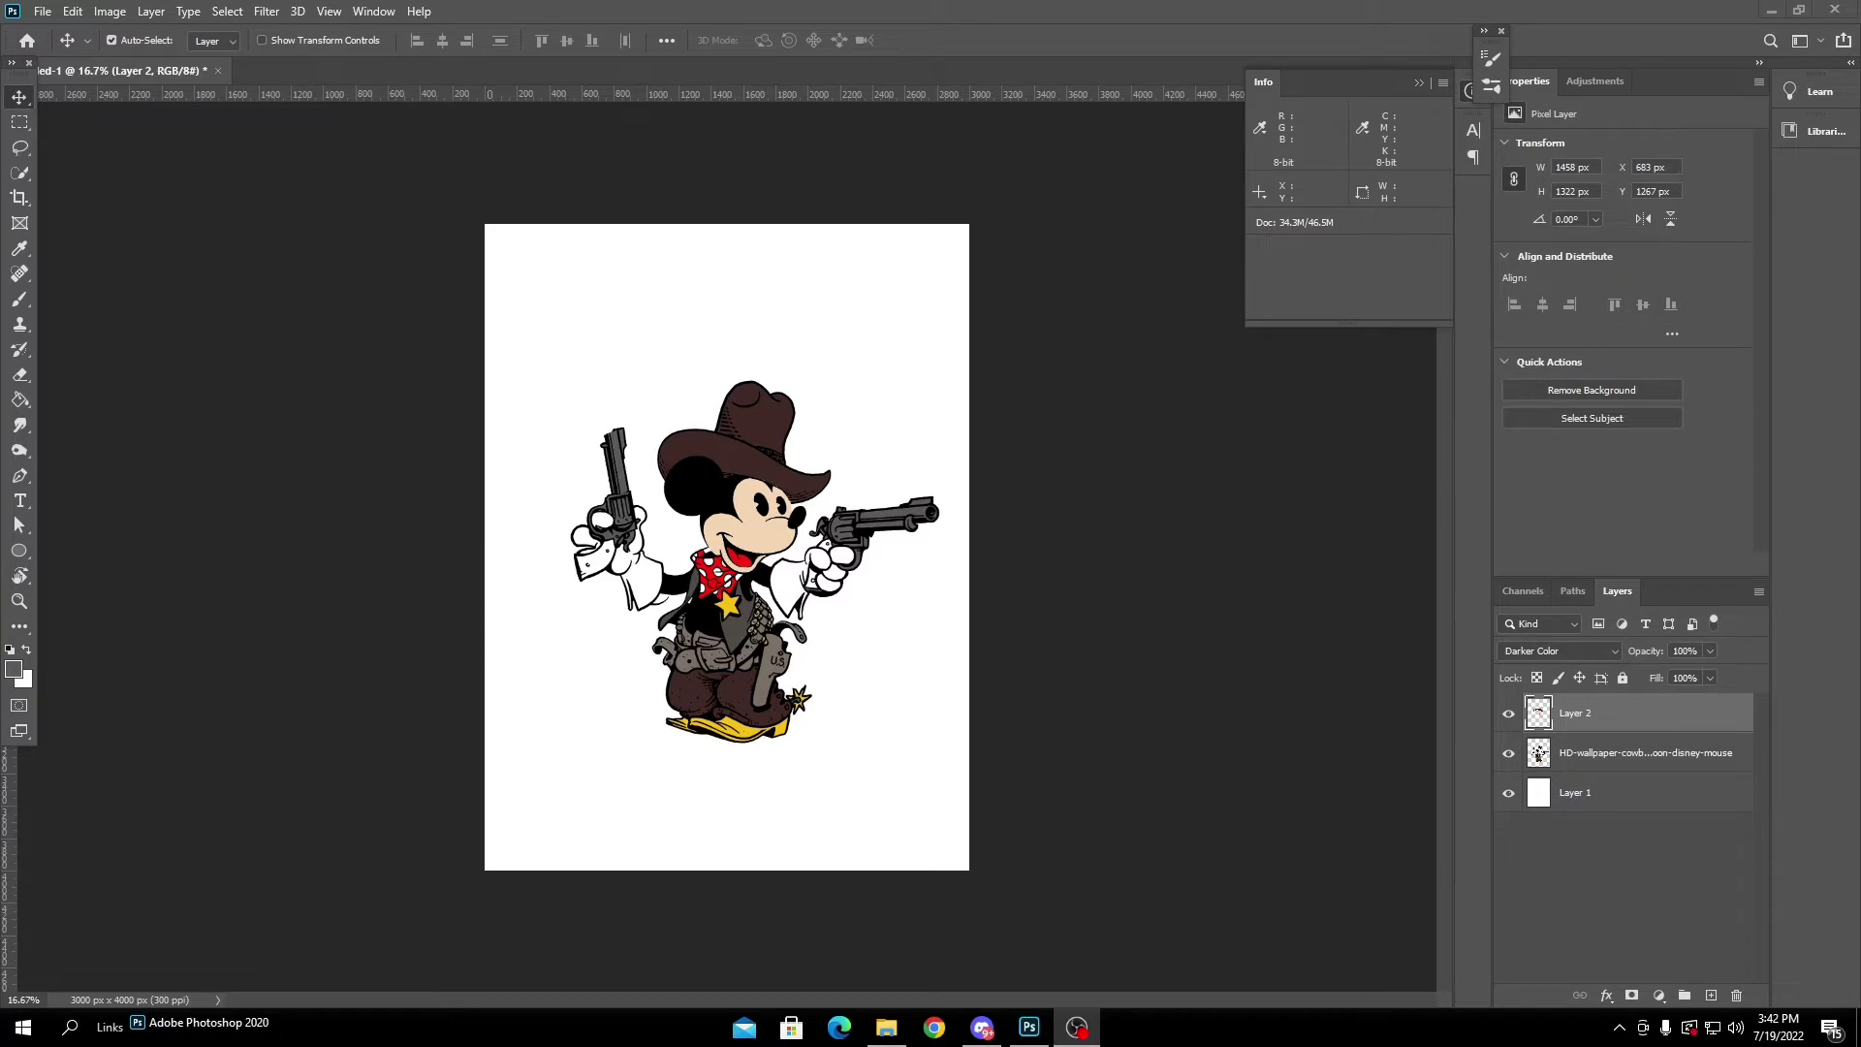
{"action": "left_click", "coordinate": [1029, 378]}
{"action": "key", "text": "ctrl+plus"}
{"action": "key", "text": "ctrl+plus"}
{"action": "key", "text": "ctrl+plus"}
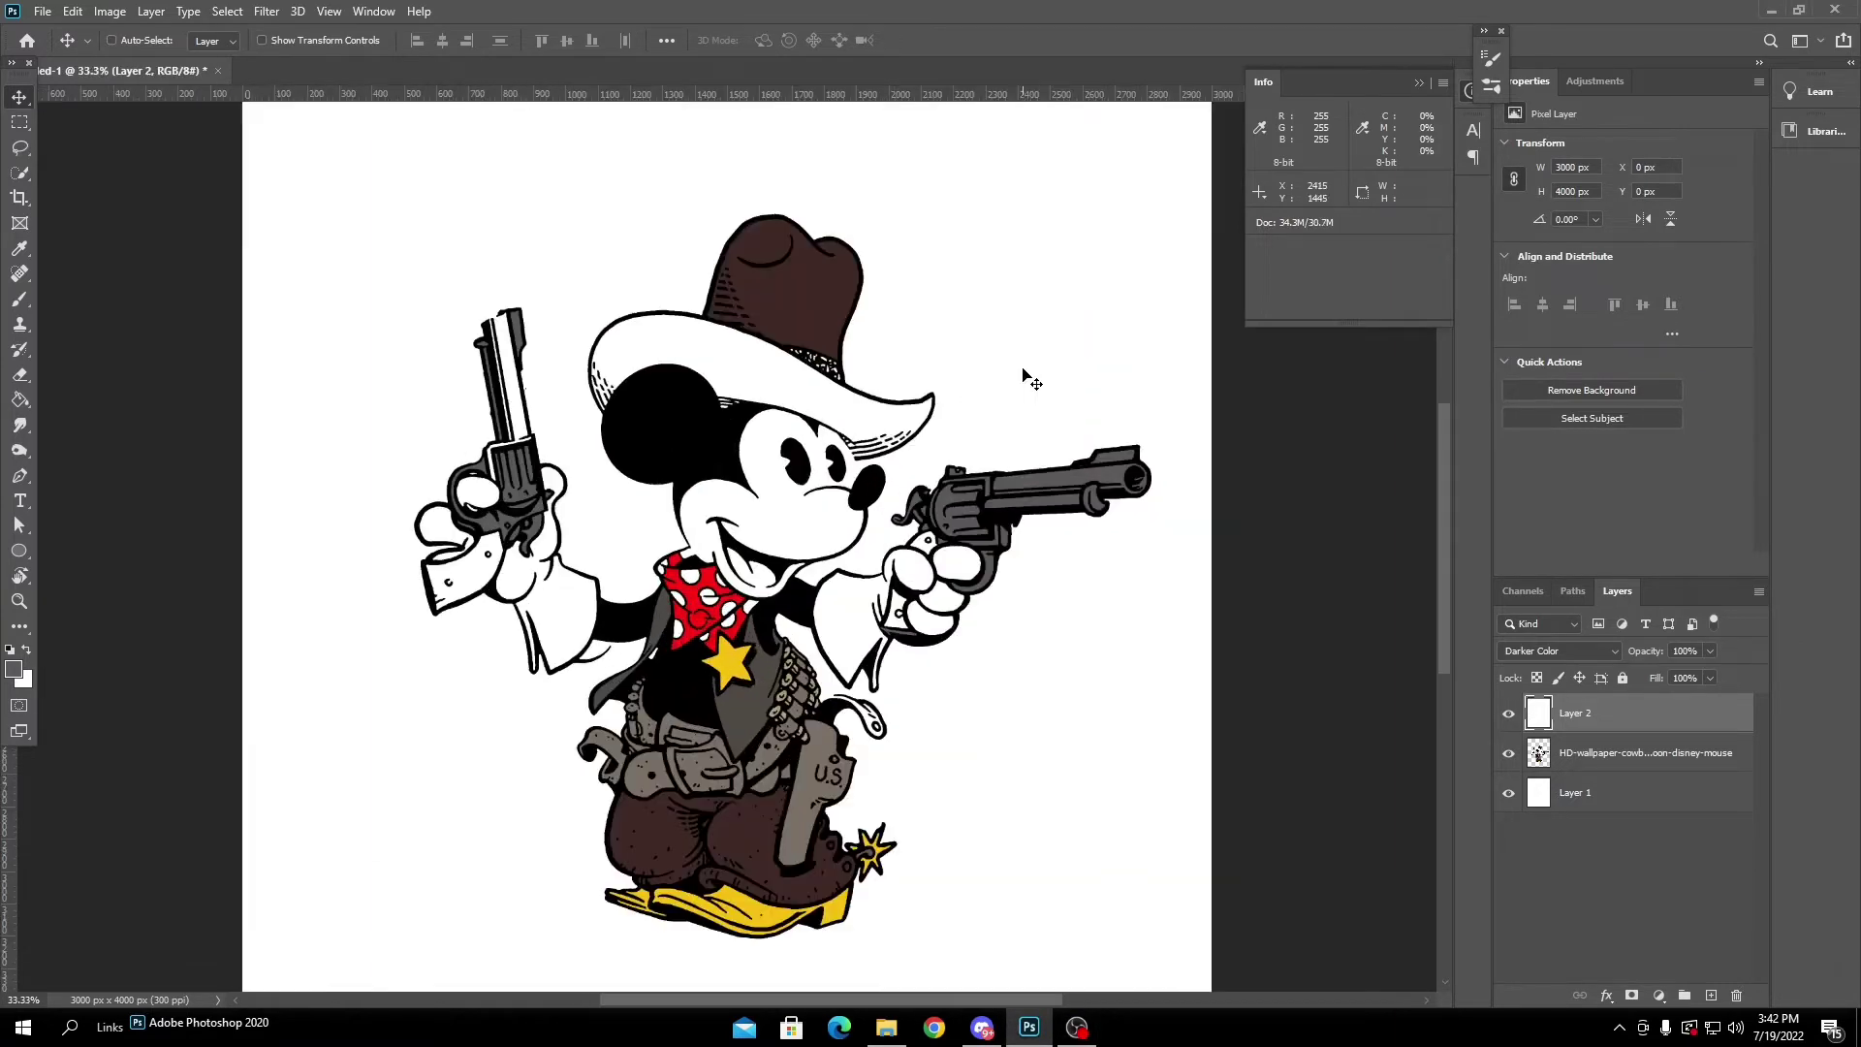
{"action": "key", "text": "ctrl+z"}
{"action": "key", "text": "ctrl+minus"}
{"action": "key", "text": "ctrl+minus"}
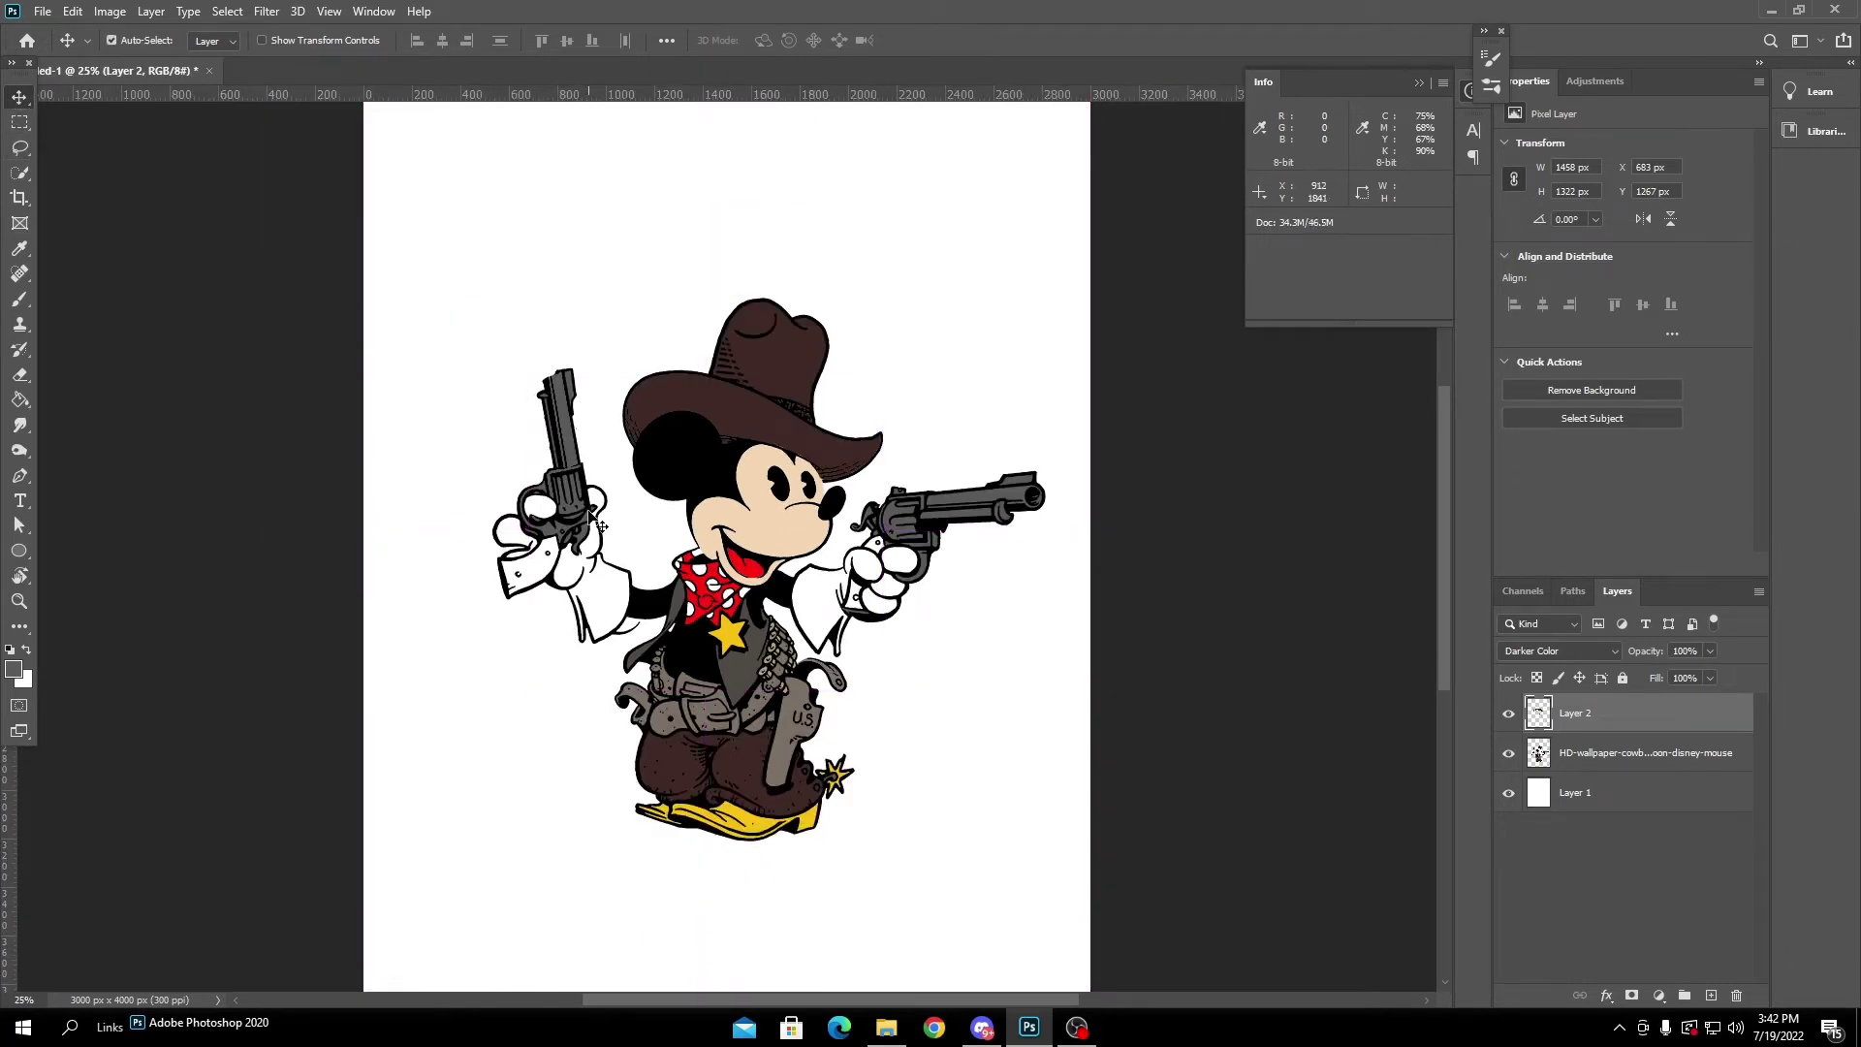
{"action": "key", "text": "ctrl+minus"}
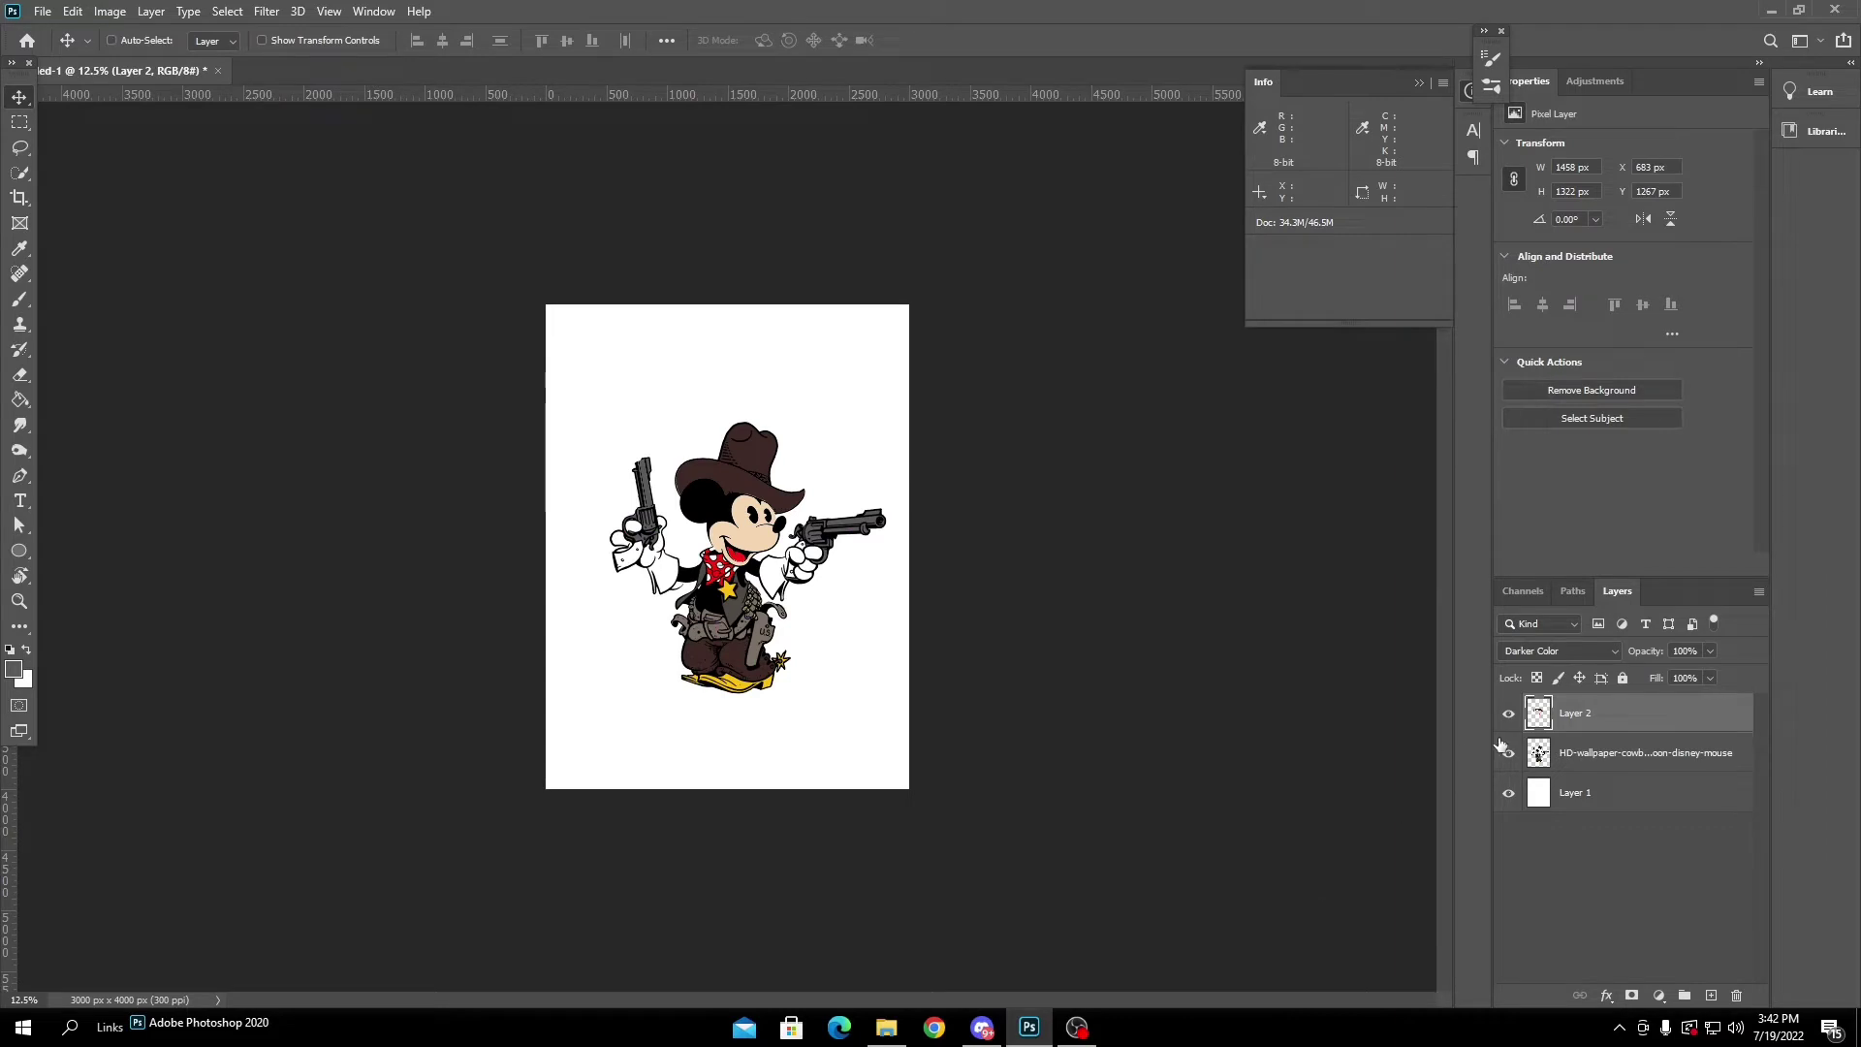
Select the cowboy drawing layer and hide Layer 2.
{"action": "key", "text": "ctrl+t"}
{"action": "left_click", "coordinate": [1548, 758]}
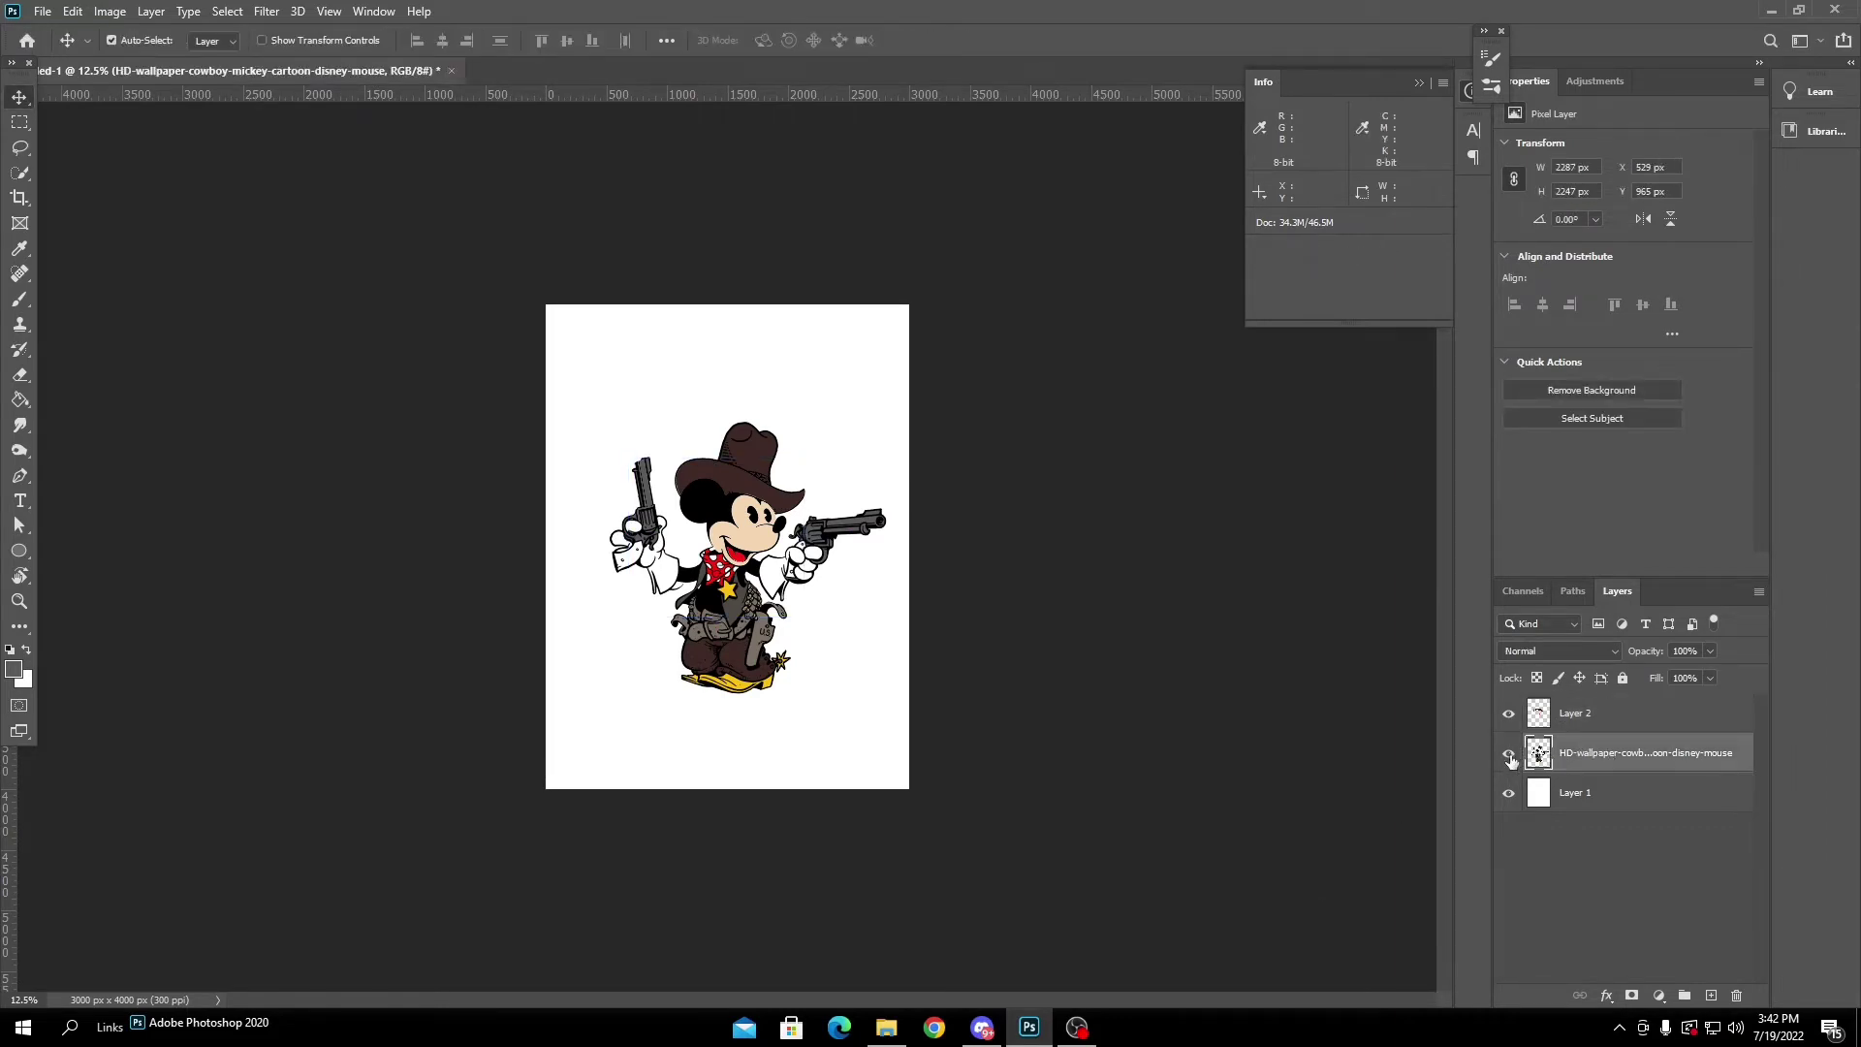
{"action": "left_click", "coordinate": [1509, 715]}
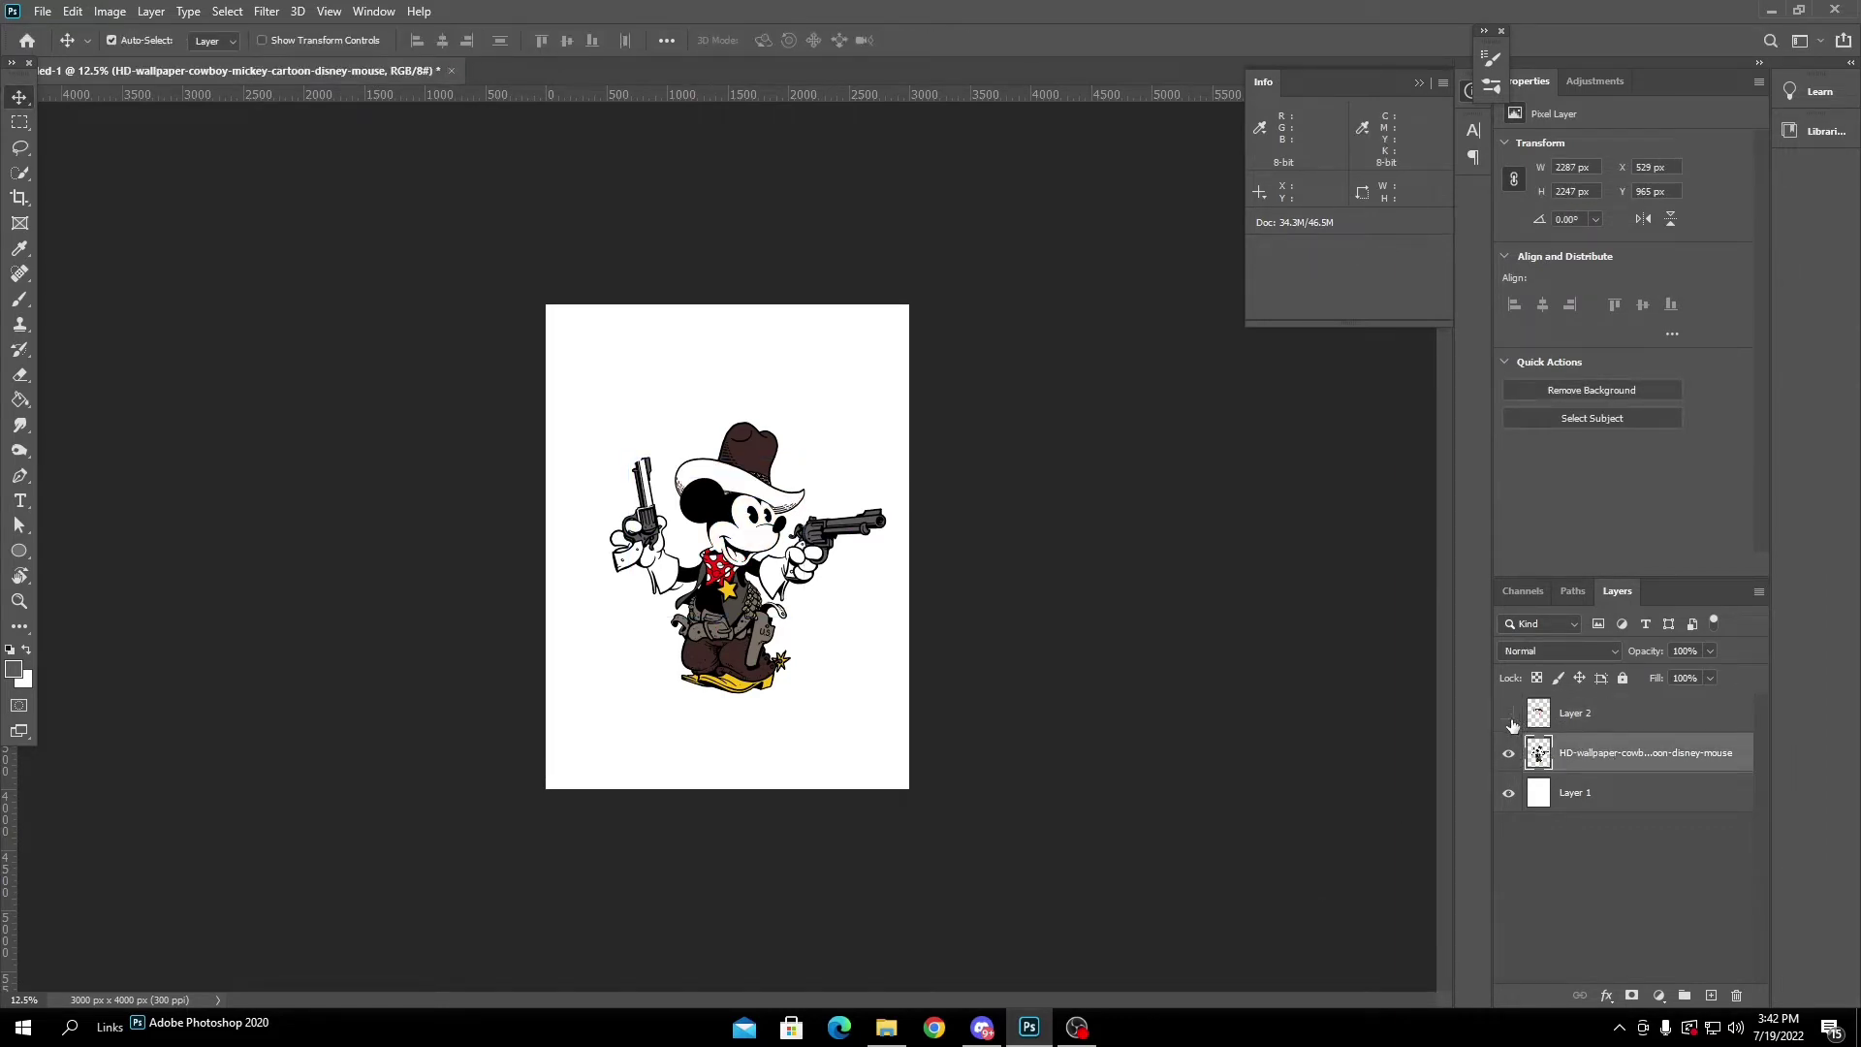
{"action": "key", "text": "ctrl+plus"}
{"action": "key", "text": "ctrl+plus"}
{"action": "key", "text": "ctrl+plus"}
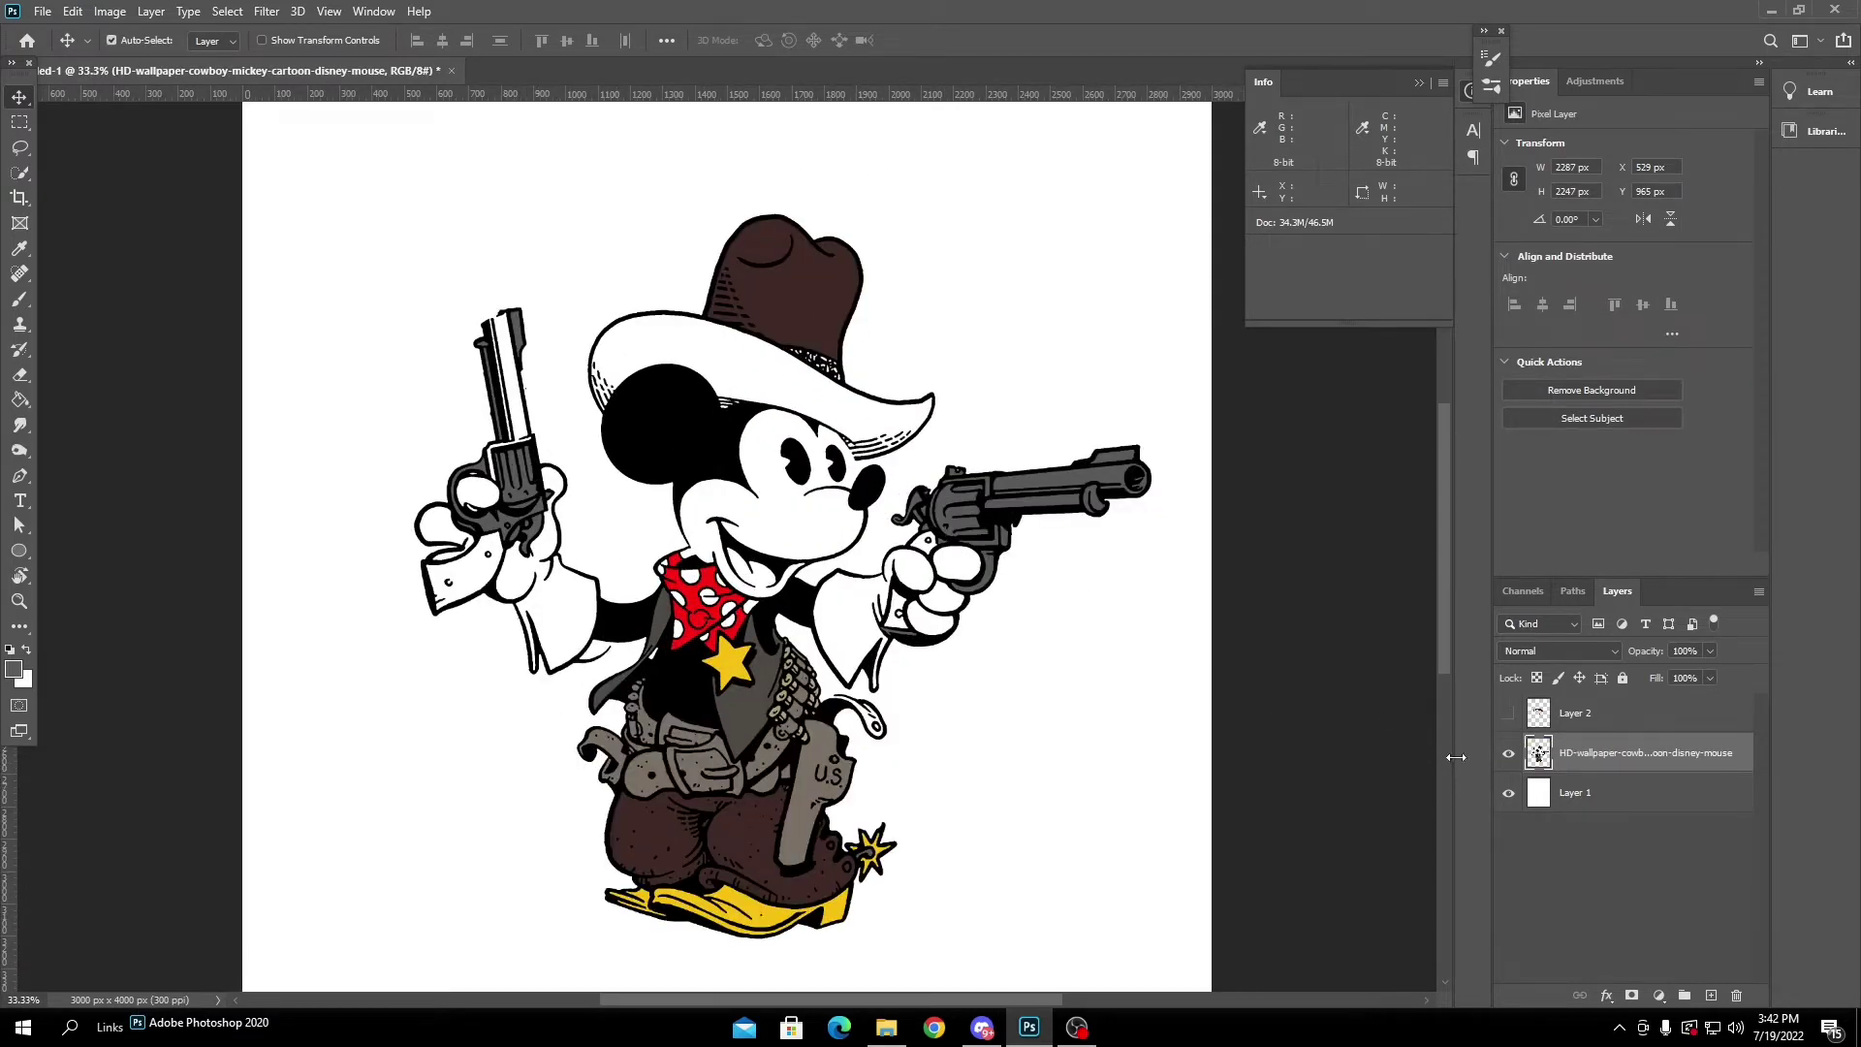
Check the line drawing and the Layer 2 colouring separately by toggling their visibility, and leave both layers shown.
{"action": "left_click", "coordinate": [1509, 753]}
{"action": "left_click", "coordinate": [1508, 715]}
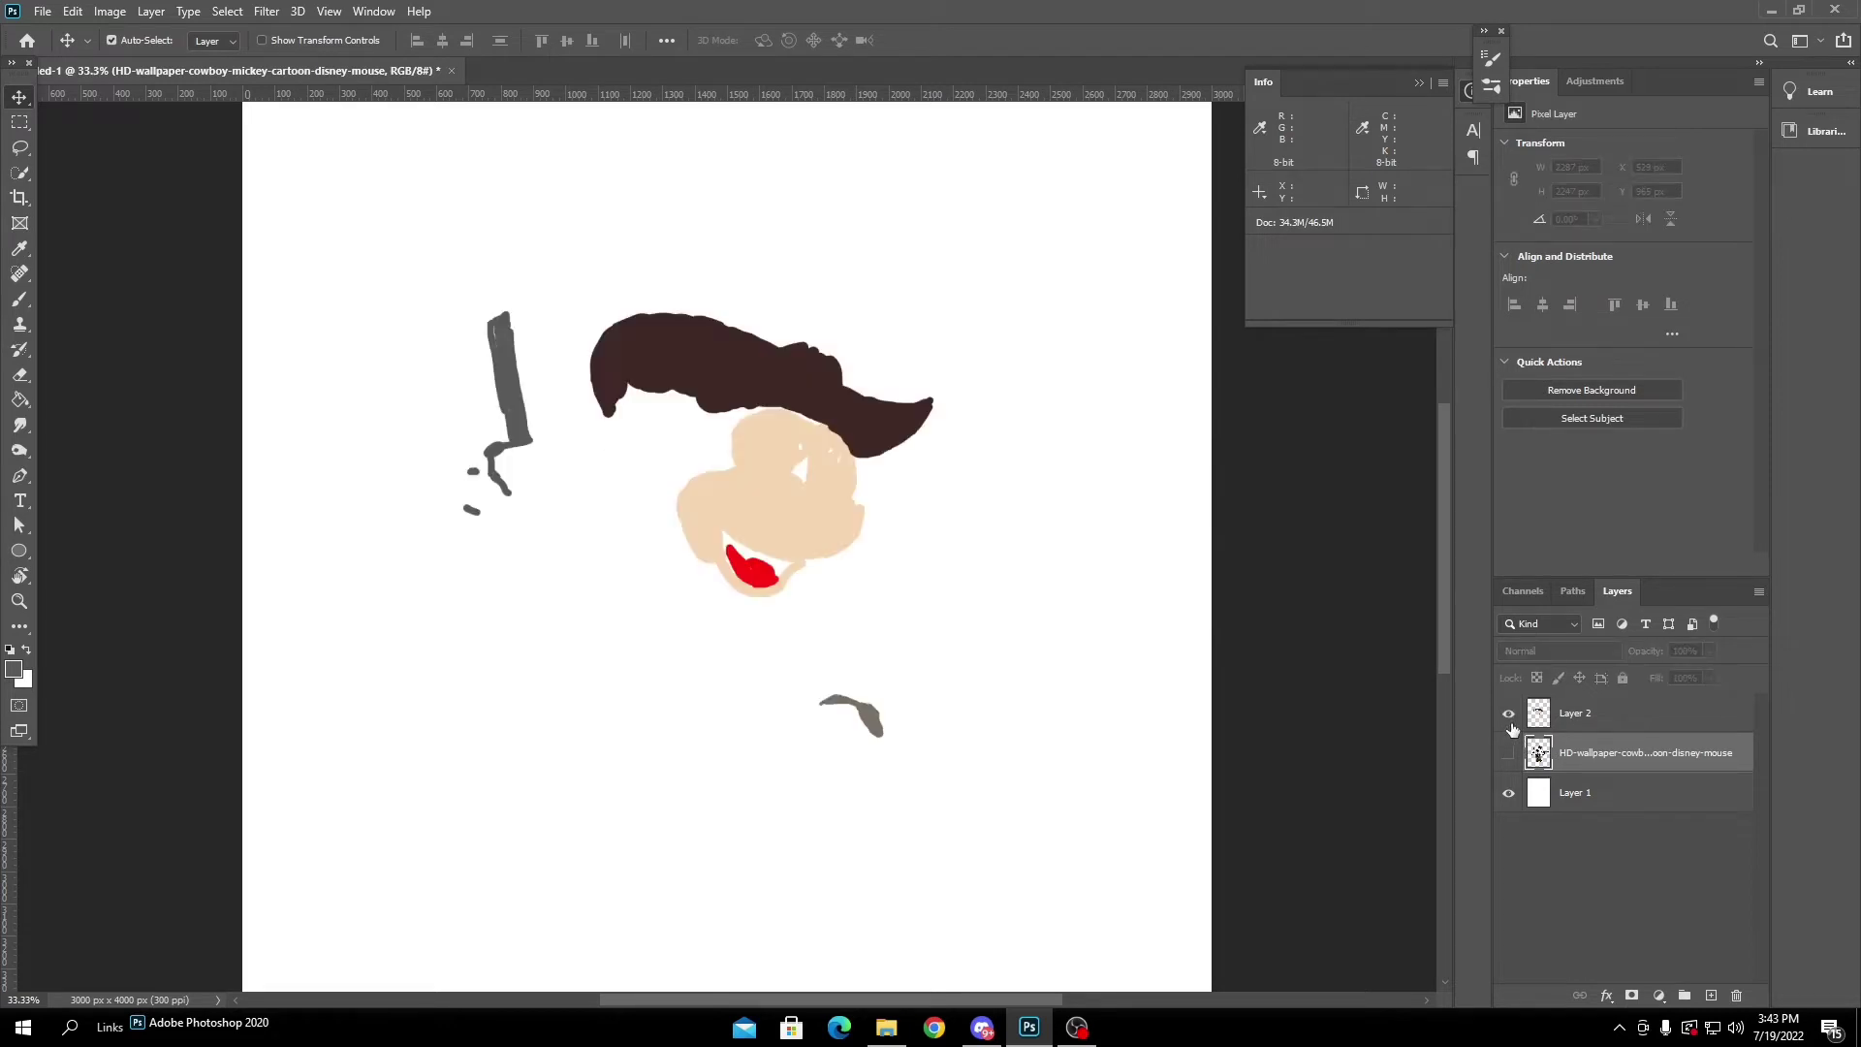
{"action": "left_click", "coordinate": [1508, 713]}
{"action": "left_click", "coordinate": [1508, 753]}
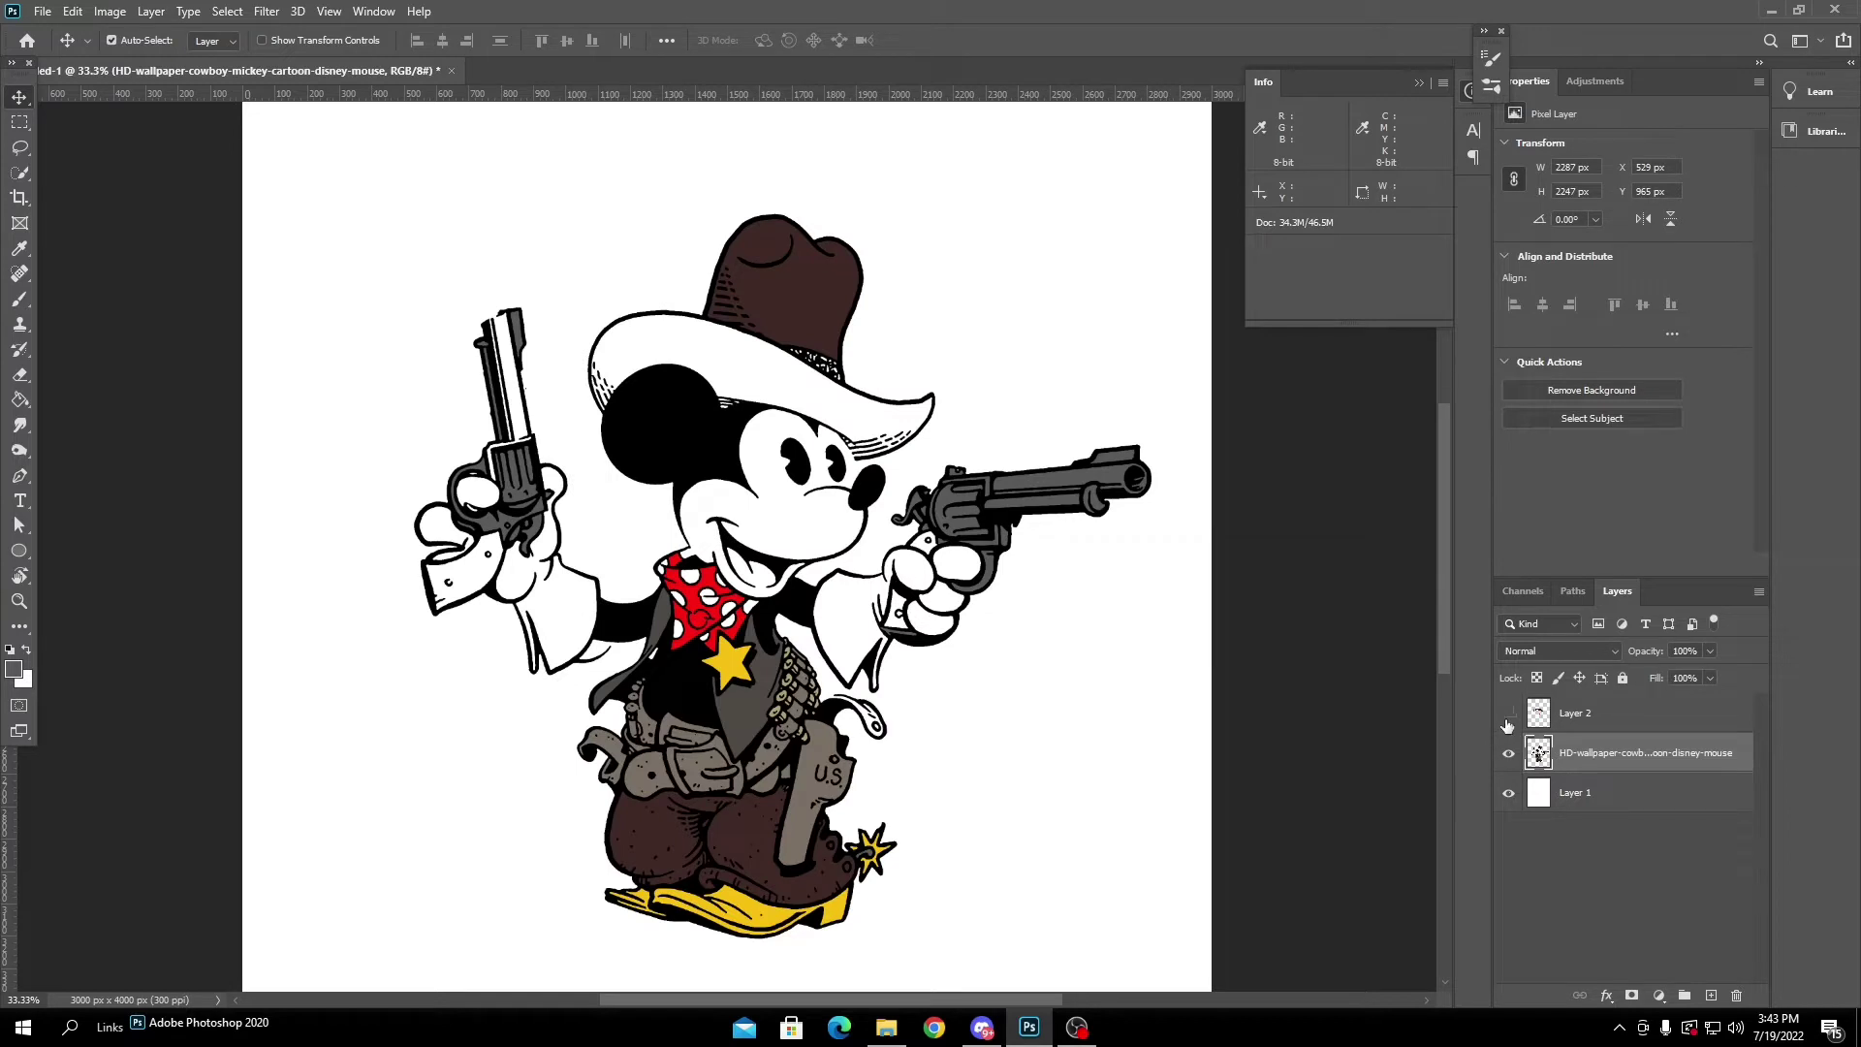
{"action": "left_click", "coordinate": [1509, 713]}
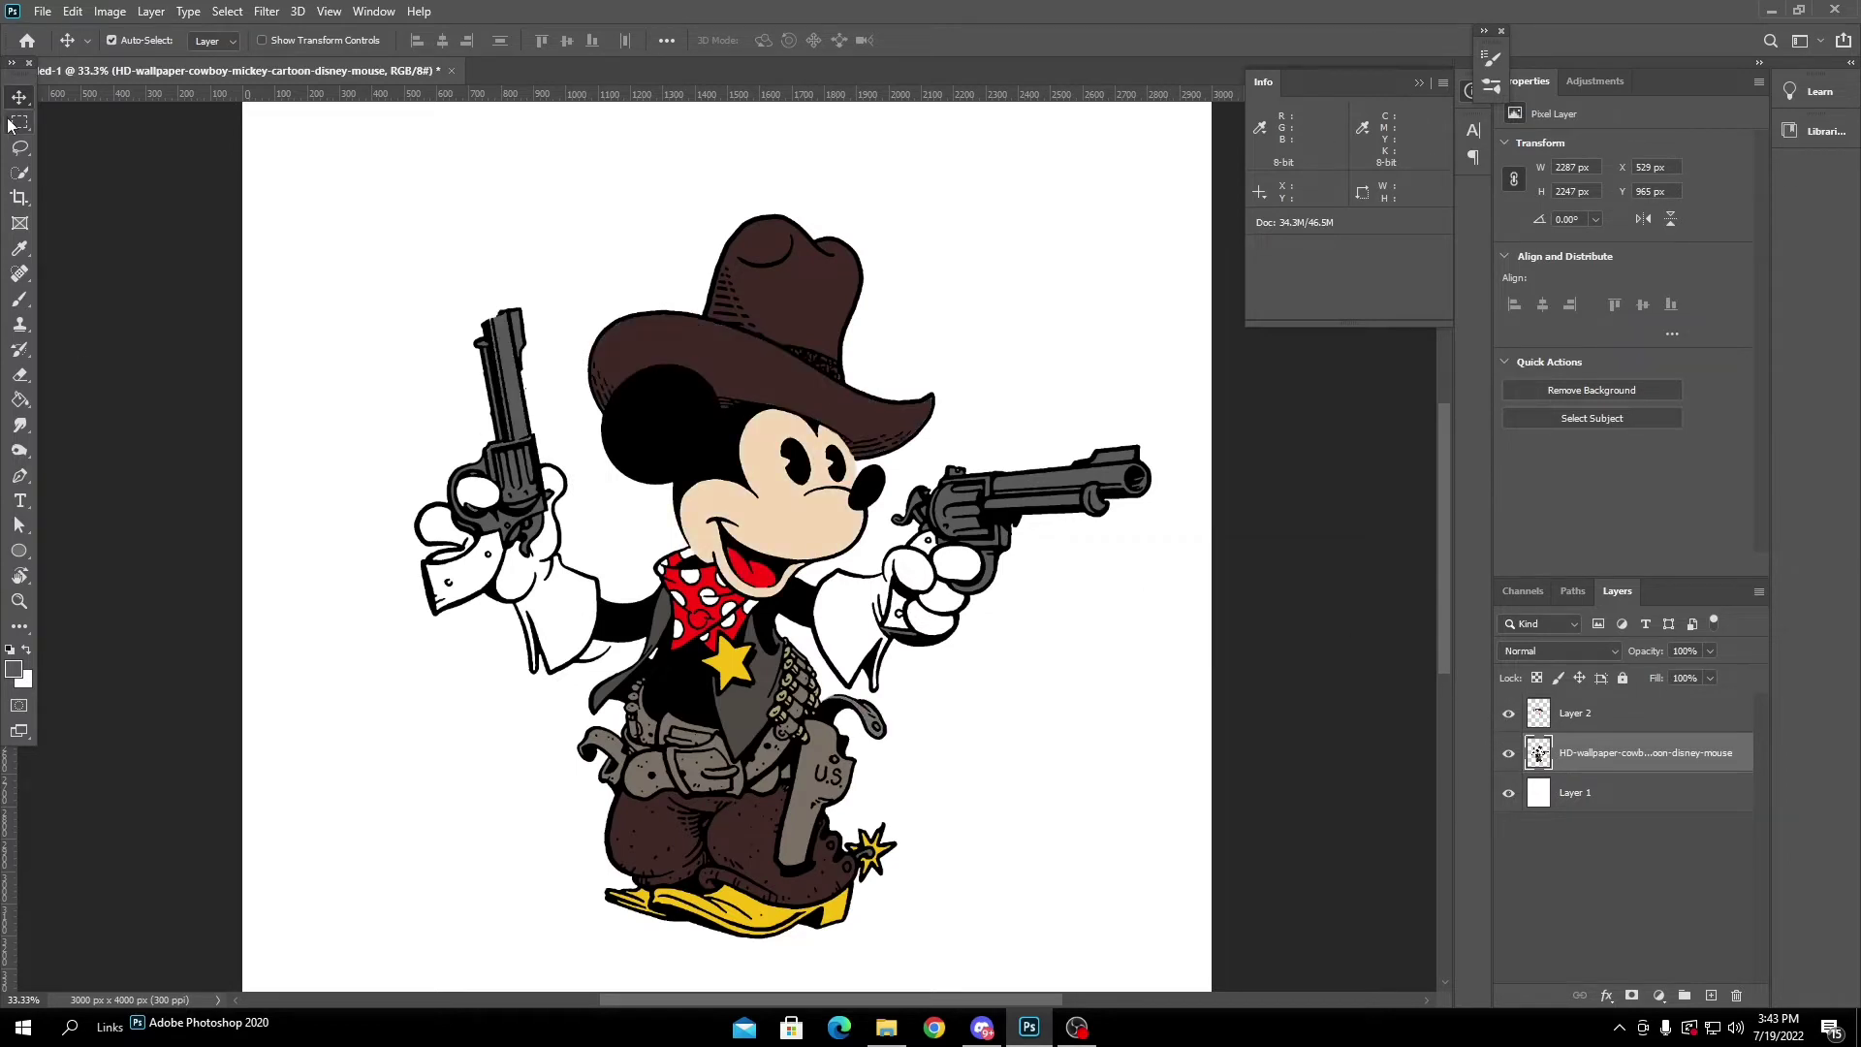
Merge Layer 2 and the cowboy drawing layer into one layer above the white background.
{"action": "key", "text": "ctrl+minus"}
{"action": "key", "text": "ctrl+minus"}
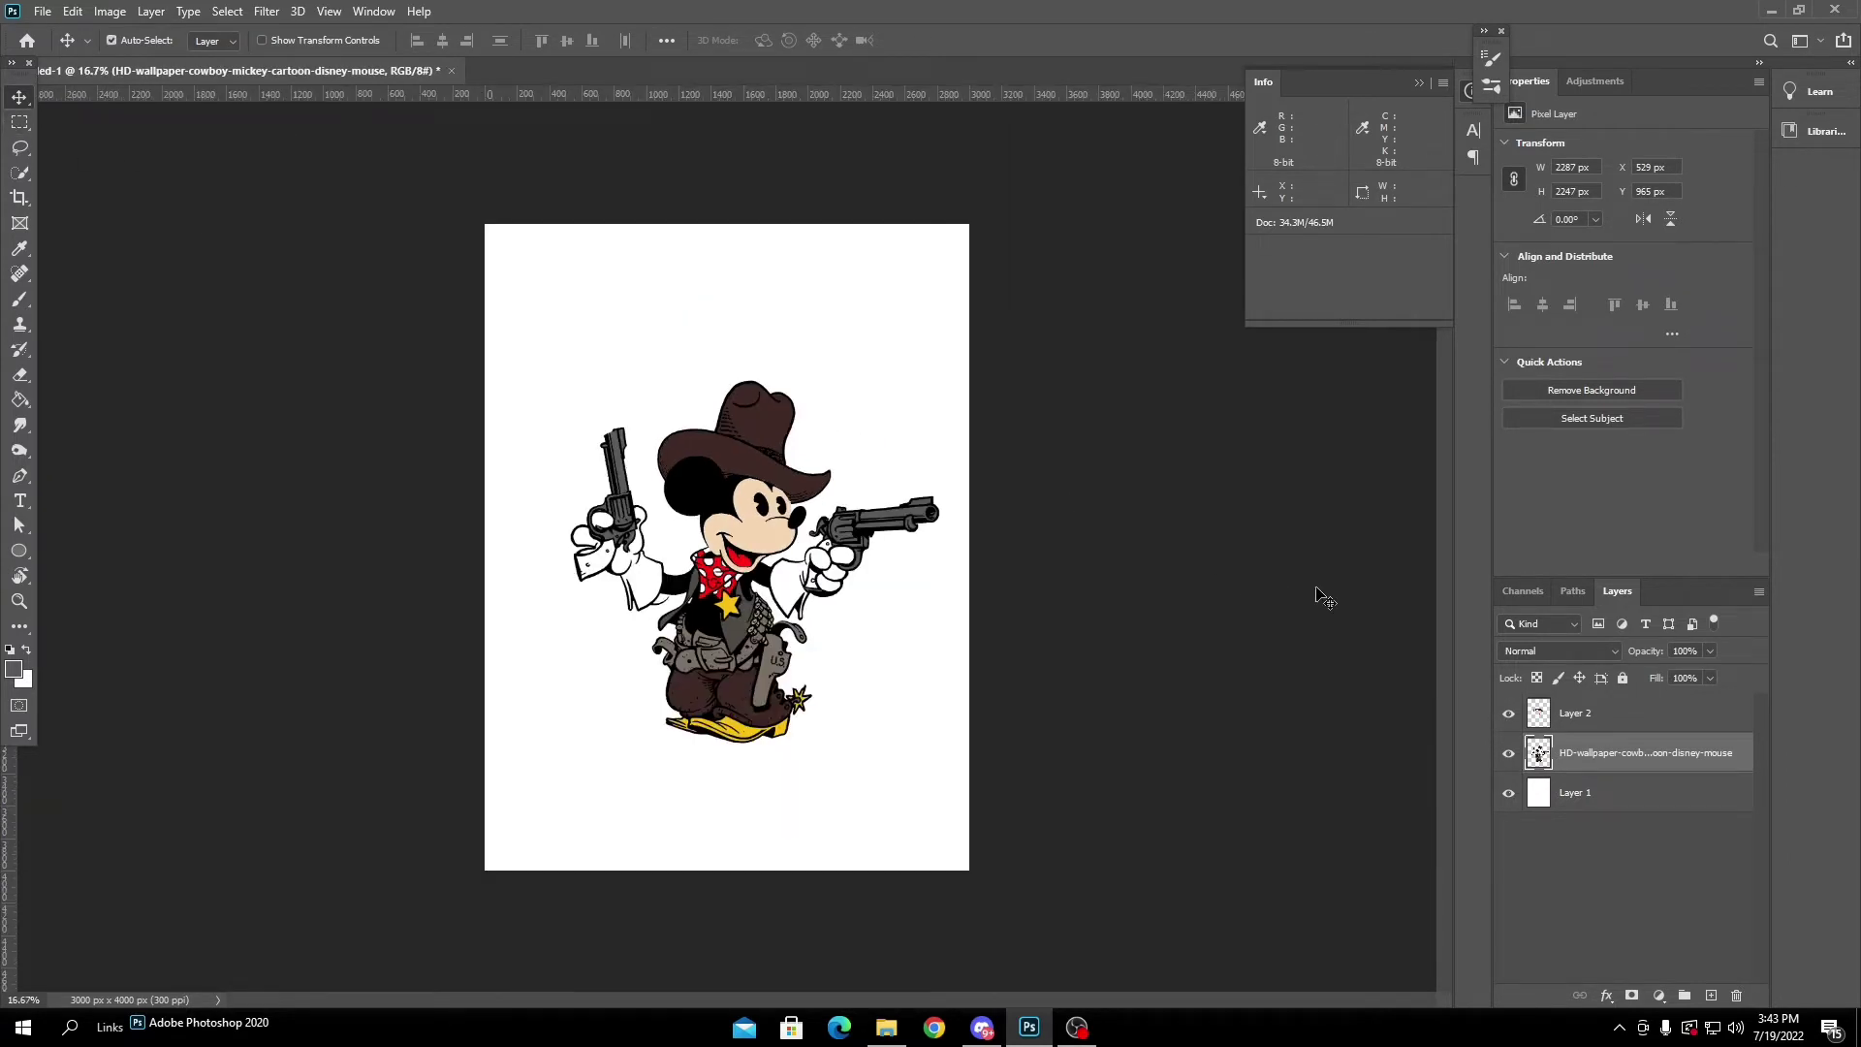
{"action": "key", "text": "ctrl"}
{"action": "left_click", "coordinate": [1623, 712], "text": "shift"}
{"action": "right_click", "coordinate": [1628, 716]}
{"action": "left_click", "coordinate": [1396, 757]}
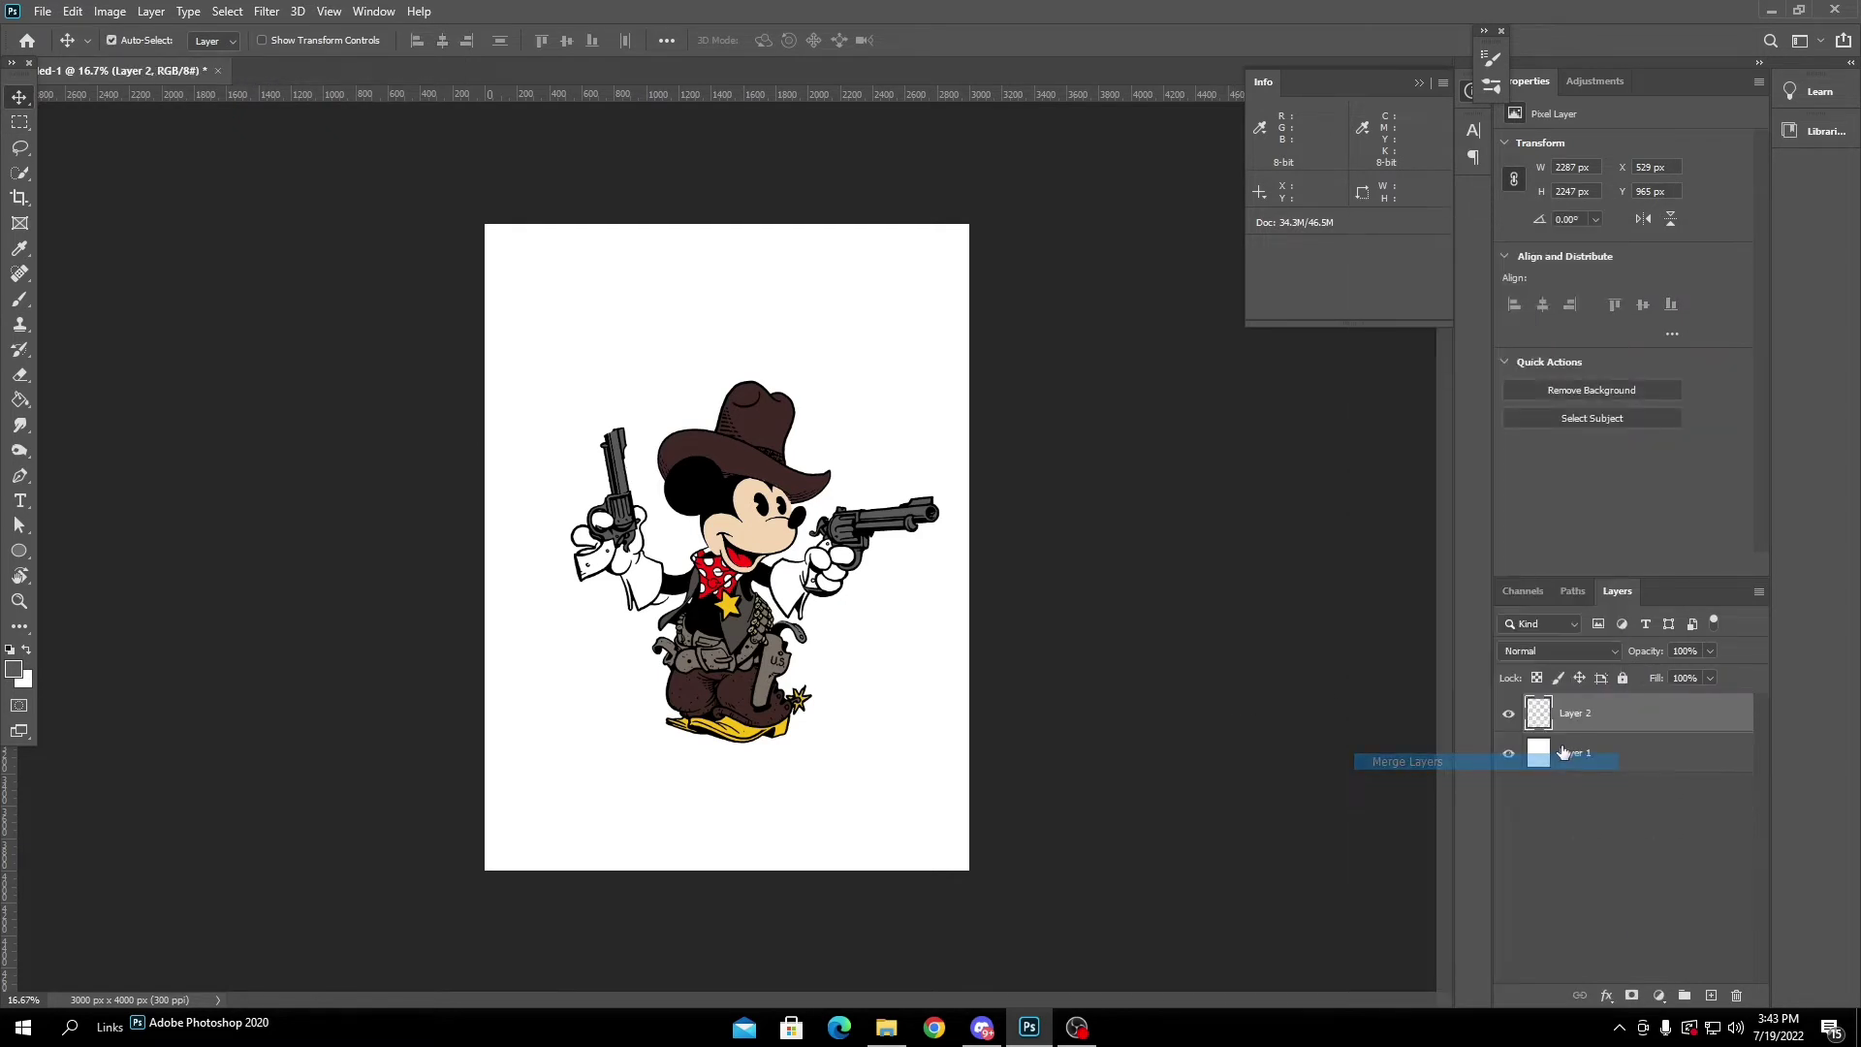
{"action": "left_click", "coordinate": [1509, 717]}
Scale the merged cowboy figure up to about 2512 x 2468 px and shift it so it sits centred across the canvas.
{"action": "key", "text": "ctrl+t"}
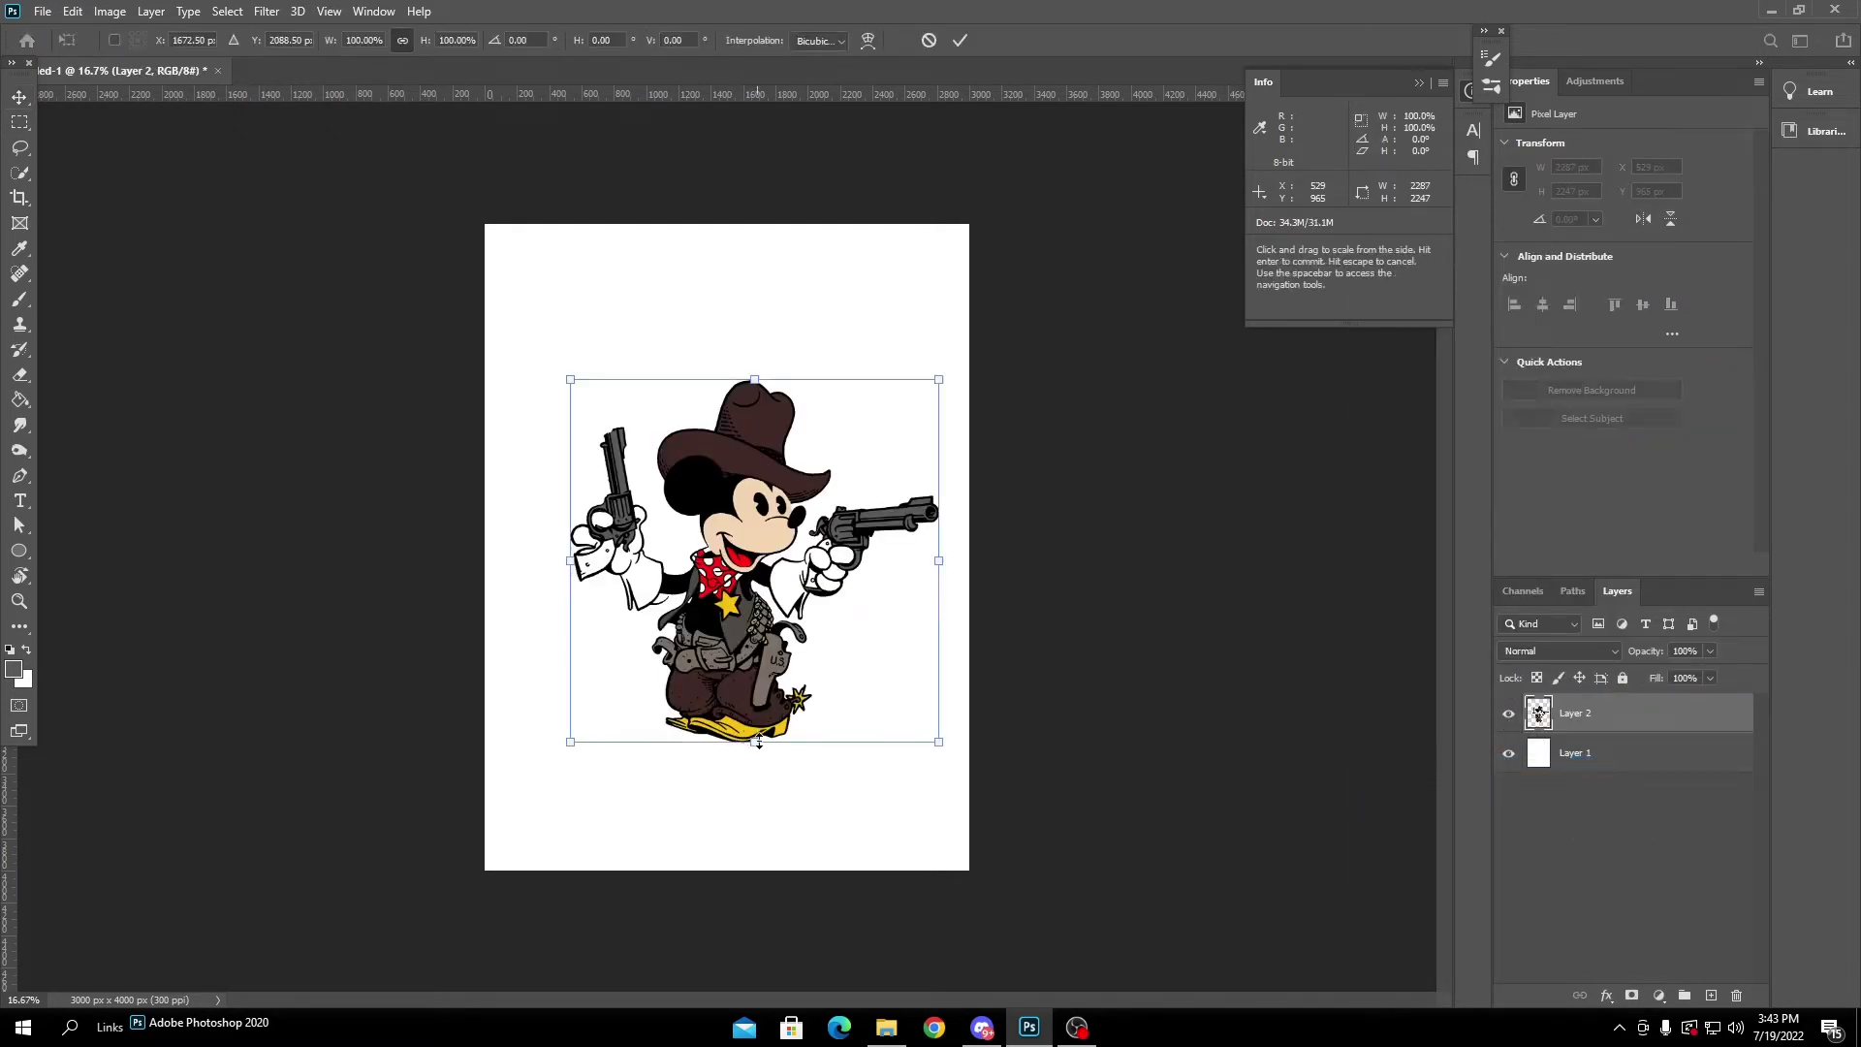
{"action": "left_click_drag", "start_coordinate": [569, 743], "coordinate": [536, 773]}
{"action": "left_click_drag", "start_coordinate": [787, 694], "coordinate": [749, 714]}
{"action": "key", "text": "Return"}
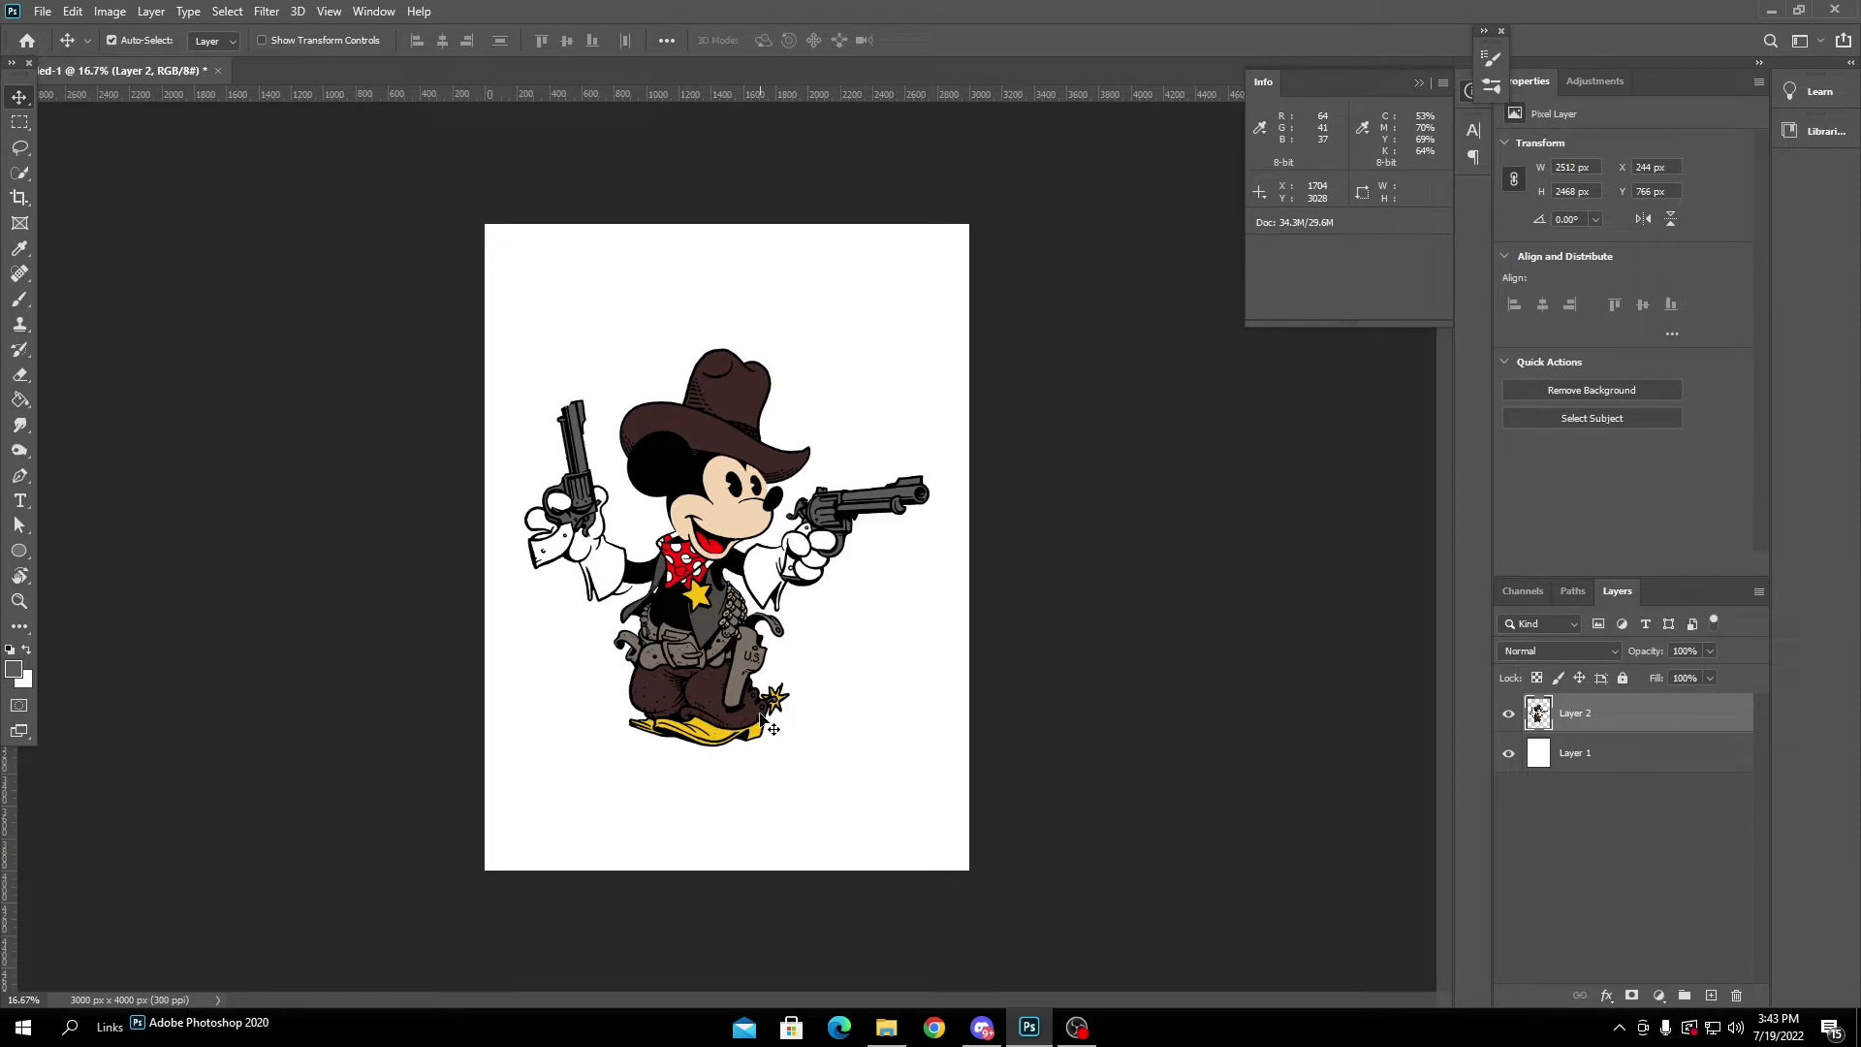
Examine the enlarged cowboy figure and the free space above and below it on the canvas.
{"action": "key", "text": "ctrl+plus"}
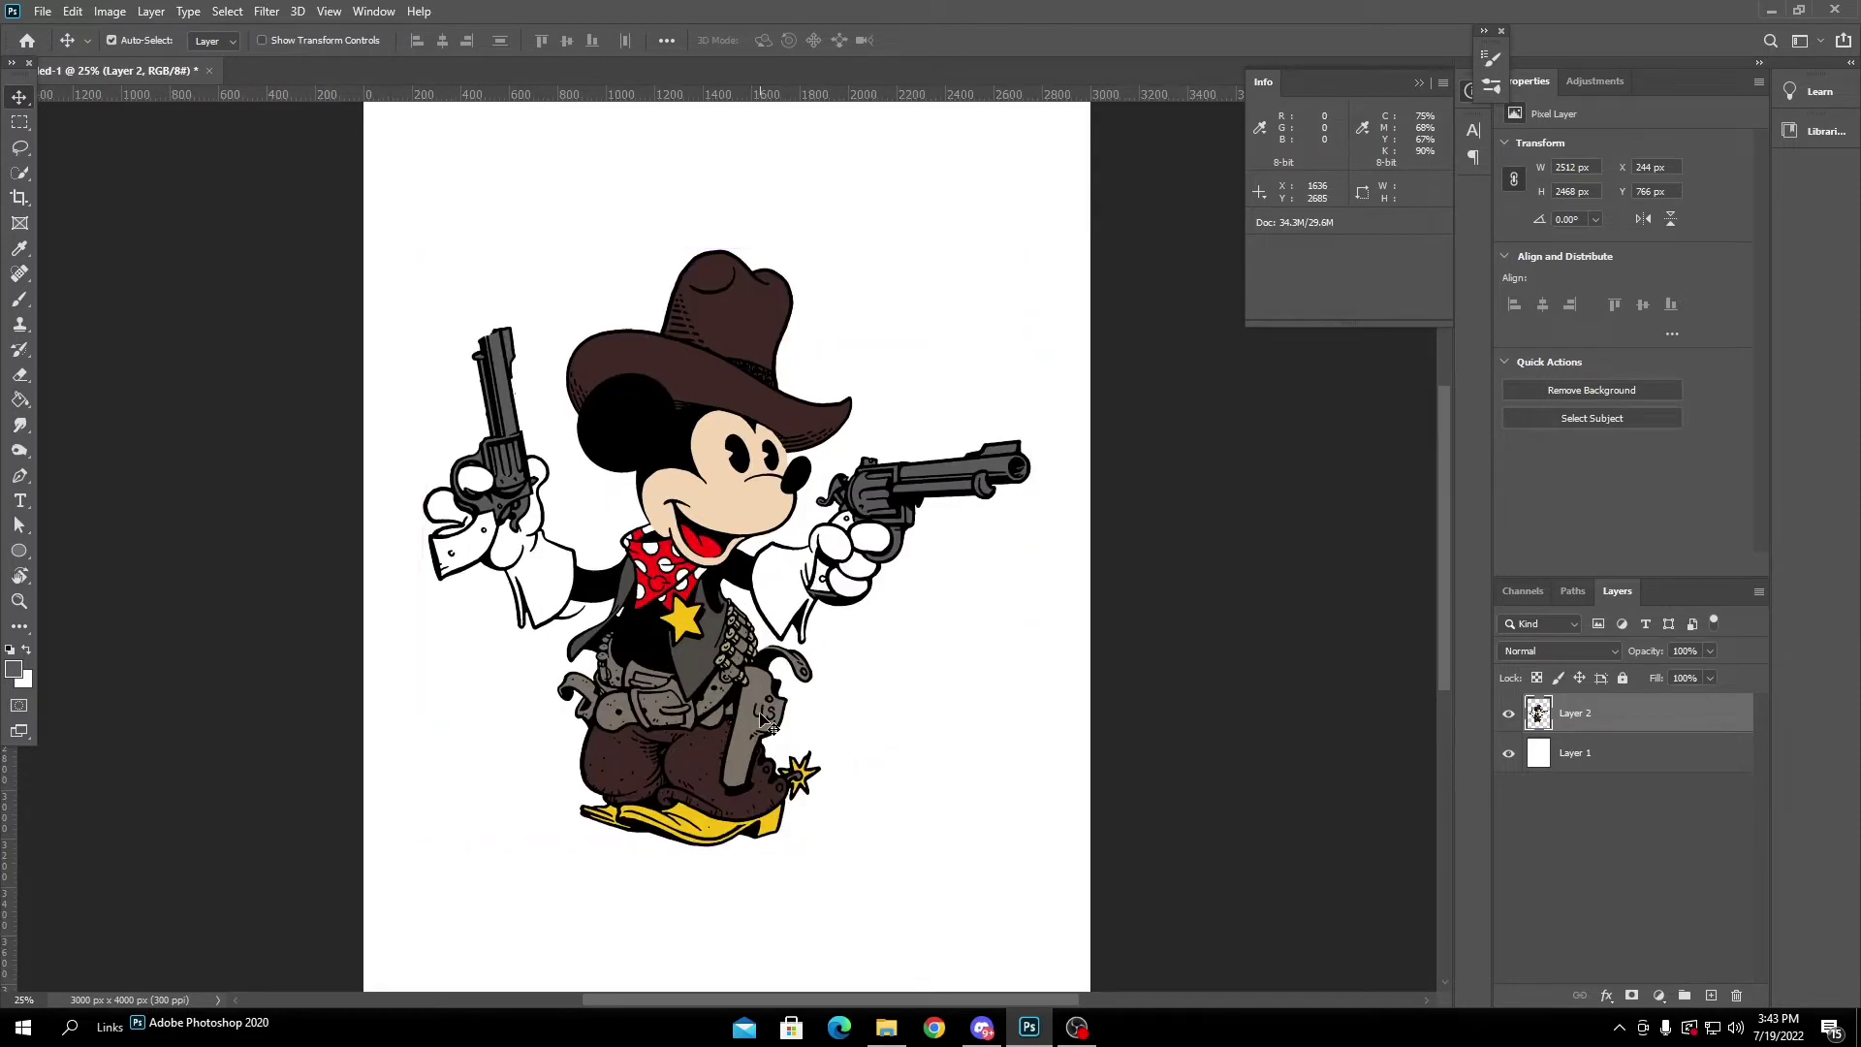
{"action": "key", "text": "ctrl+minus"}
{"action": "key", "text": "ctrl+plus"}
{"action": "scroll", "coordinate": [851, 548], "scroll_direction": "down", "scroll_amount": 2}
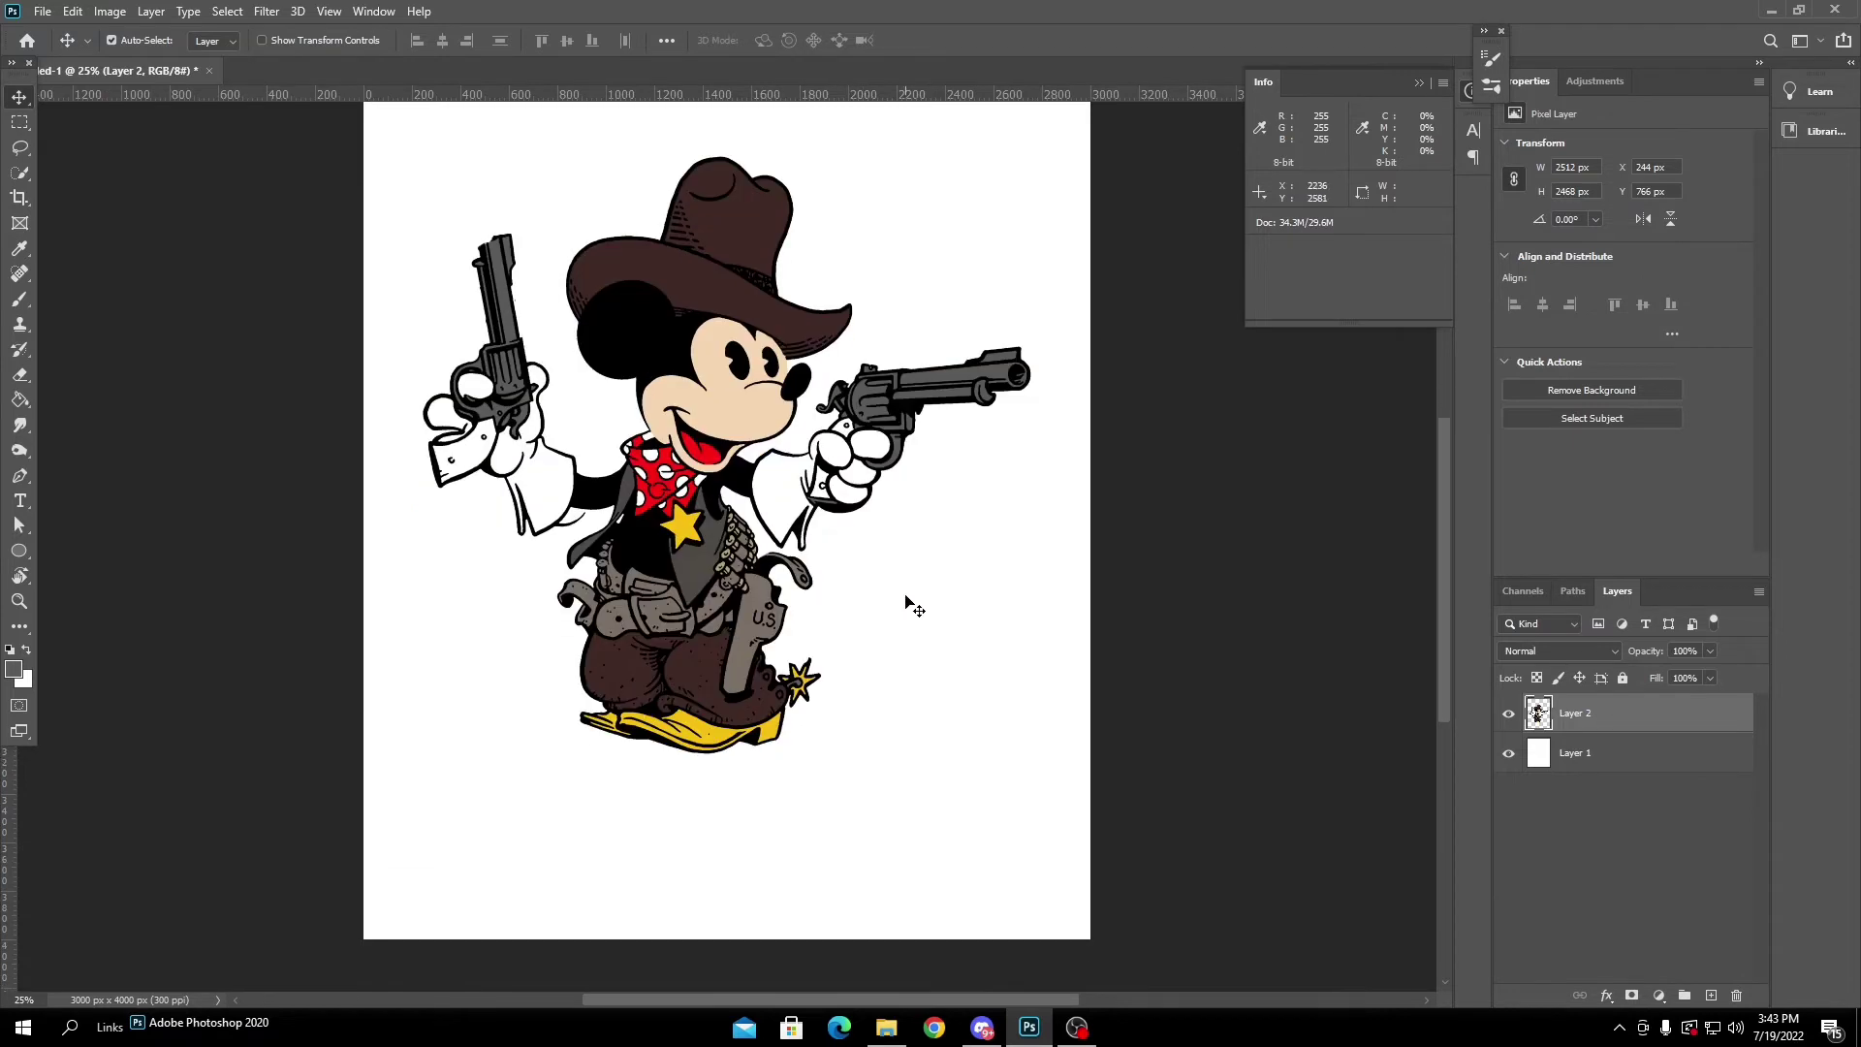
{"action": "scroll", "coordinate": [858, 117], "scroll_direction": "up", "scroll_amount": 3}
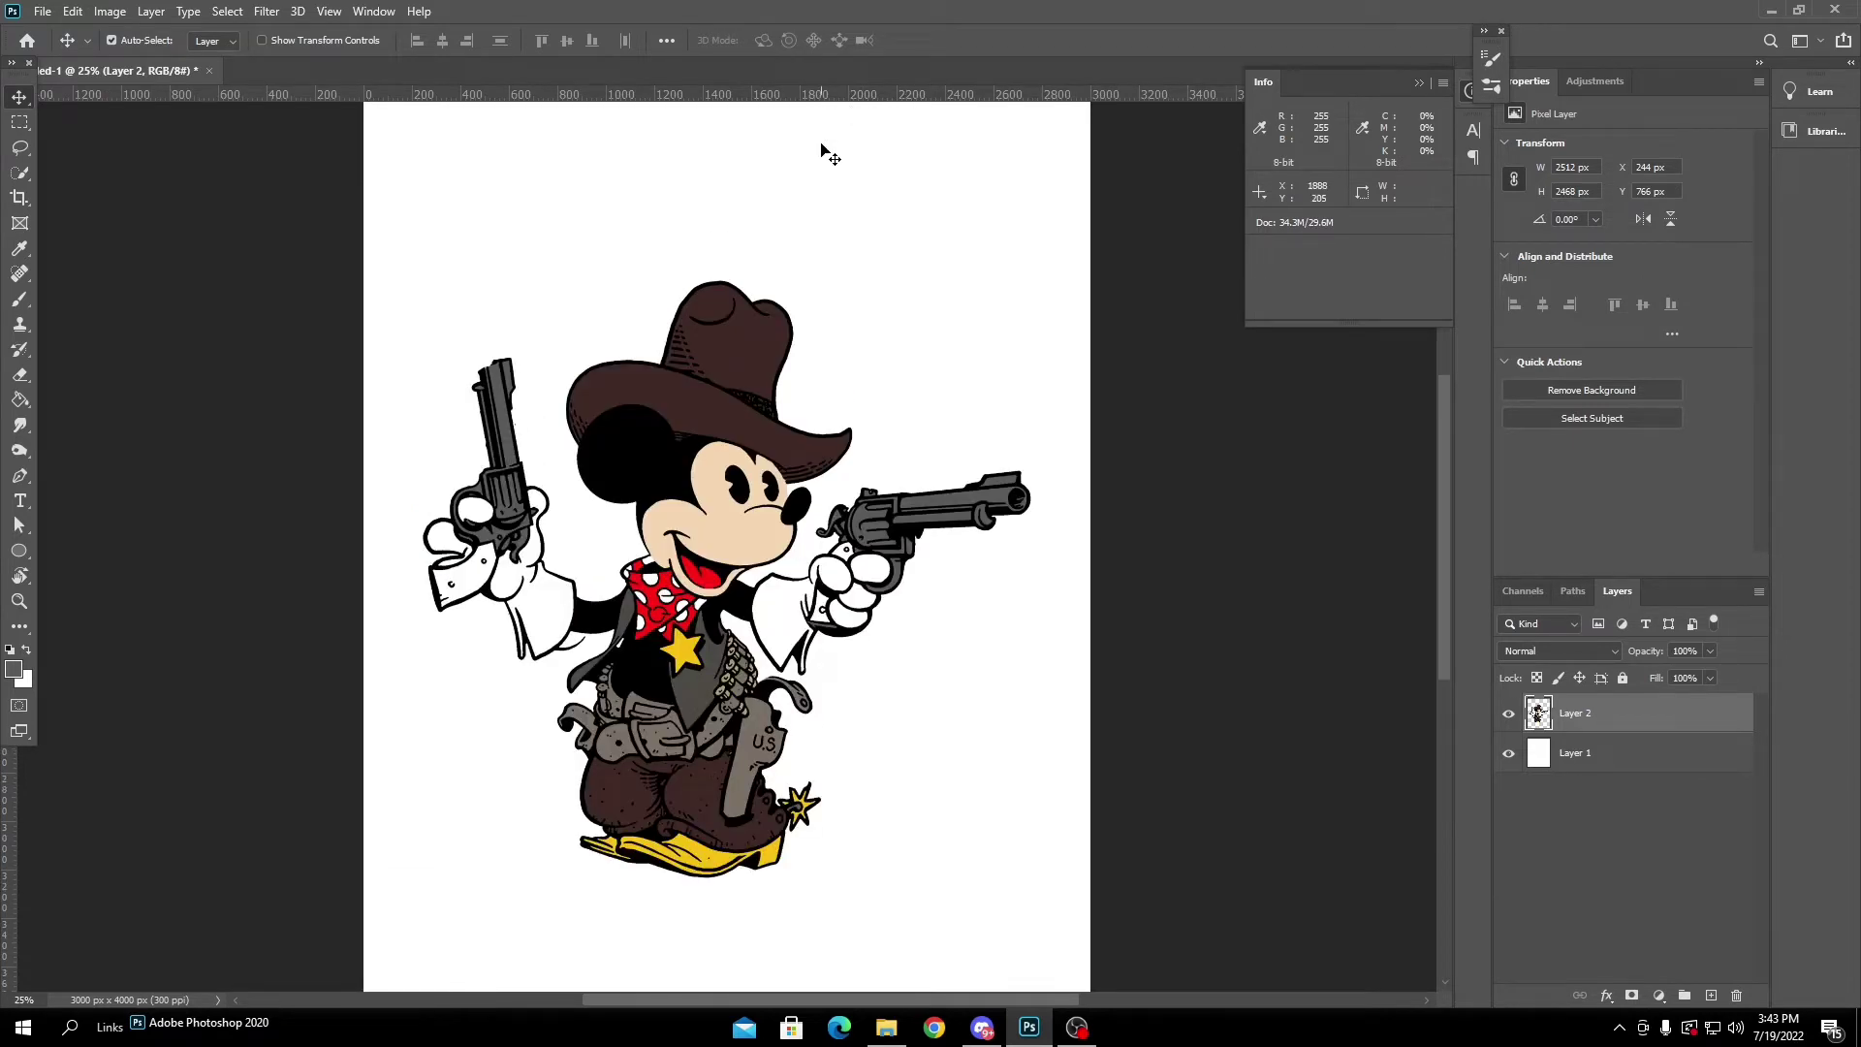
{"action": "scroll", "coordinate": [765, 204], "scroll_direction": "up", "scroll_amount": 2}
{"action": "scroll", "coordinate": [737, 383], "scroll_direction": "down", "scroll_amount": 2}
{"action": "scroll", "coordinate": [877, 405], "scroll_direction": "up", "scroll_amount": 1}
Set the foreground colour to black, 000000, and return to the Move tool.
{"action": "left_click", "coordinate": [14, 669]}
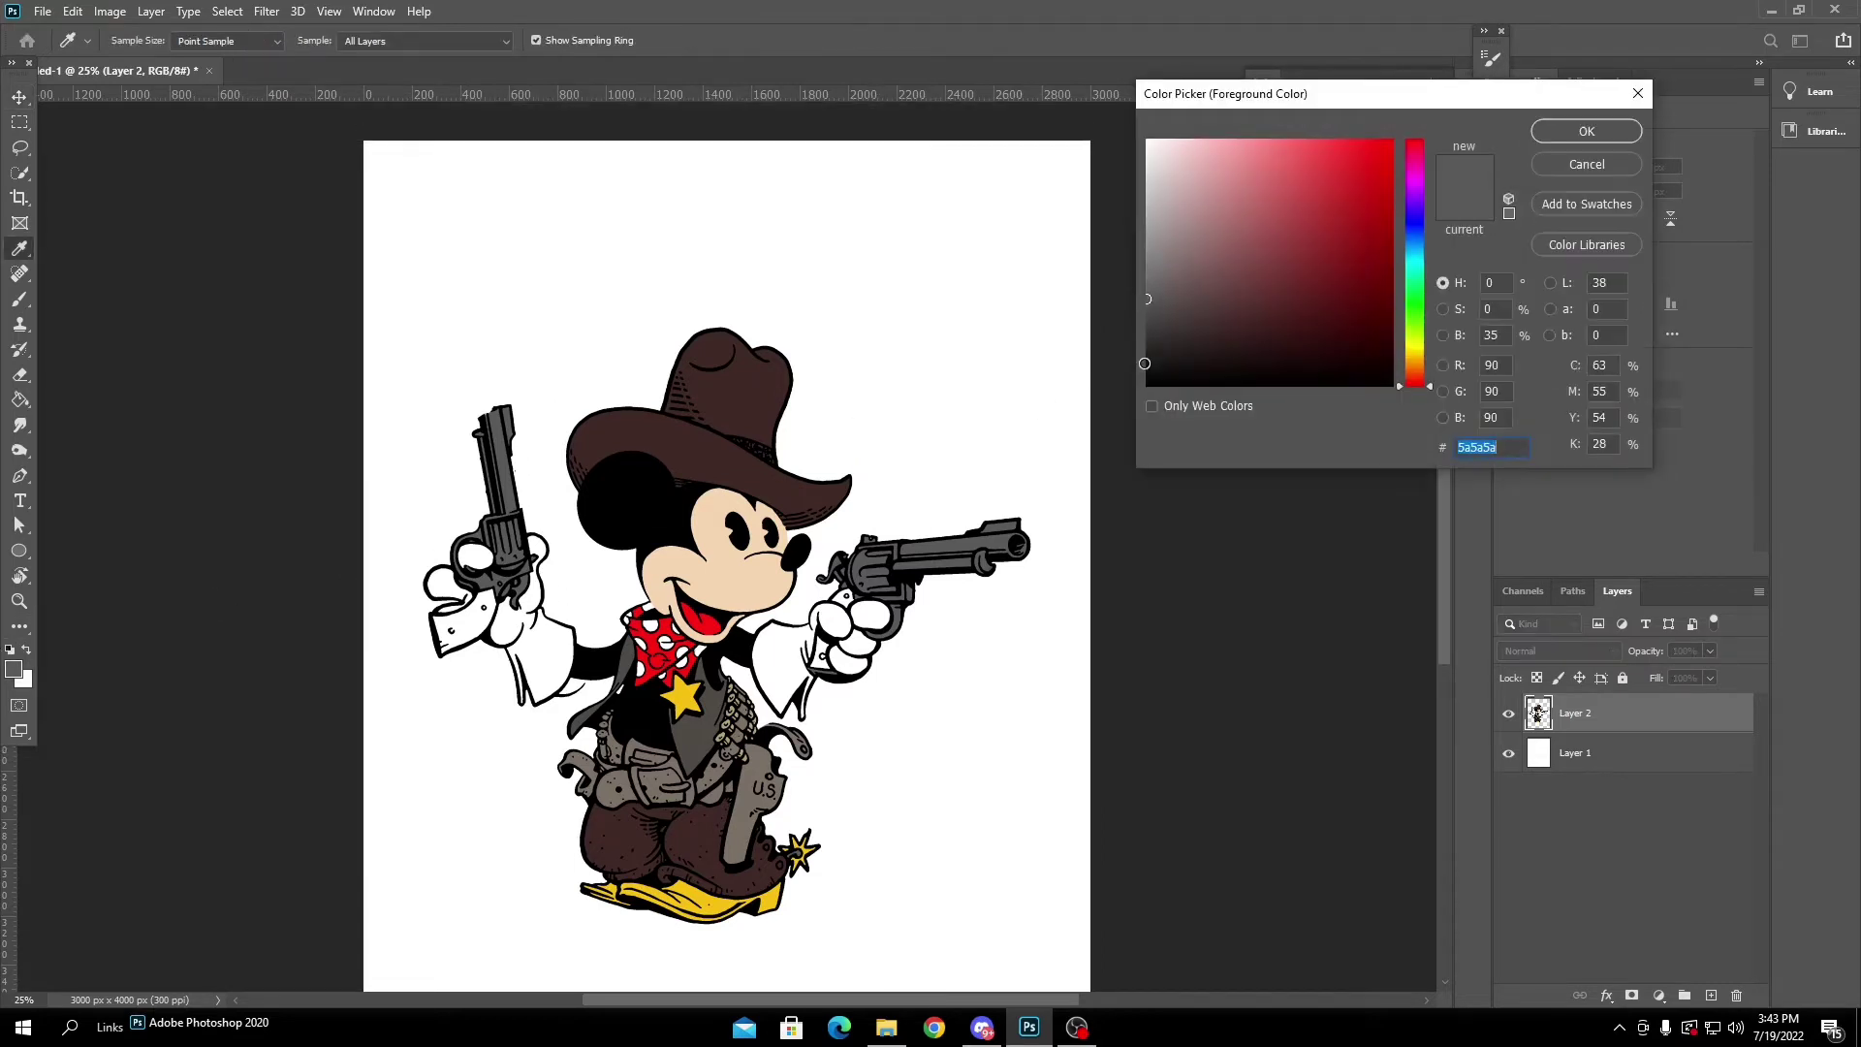
{"action": "type", "text": "000000"}
{"action": "key", "text": "Return"}
{"action": "key", "text": "v"}
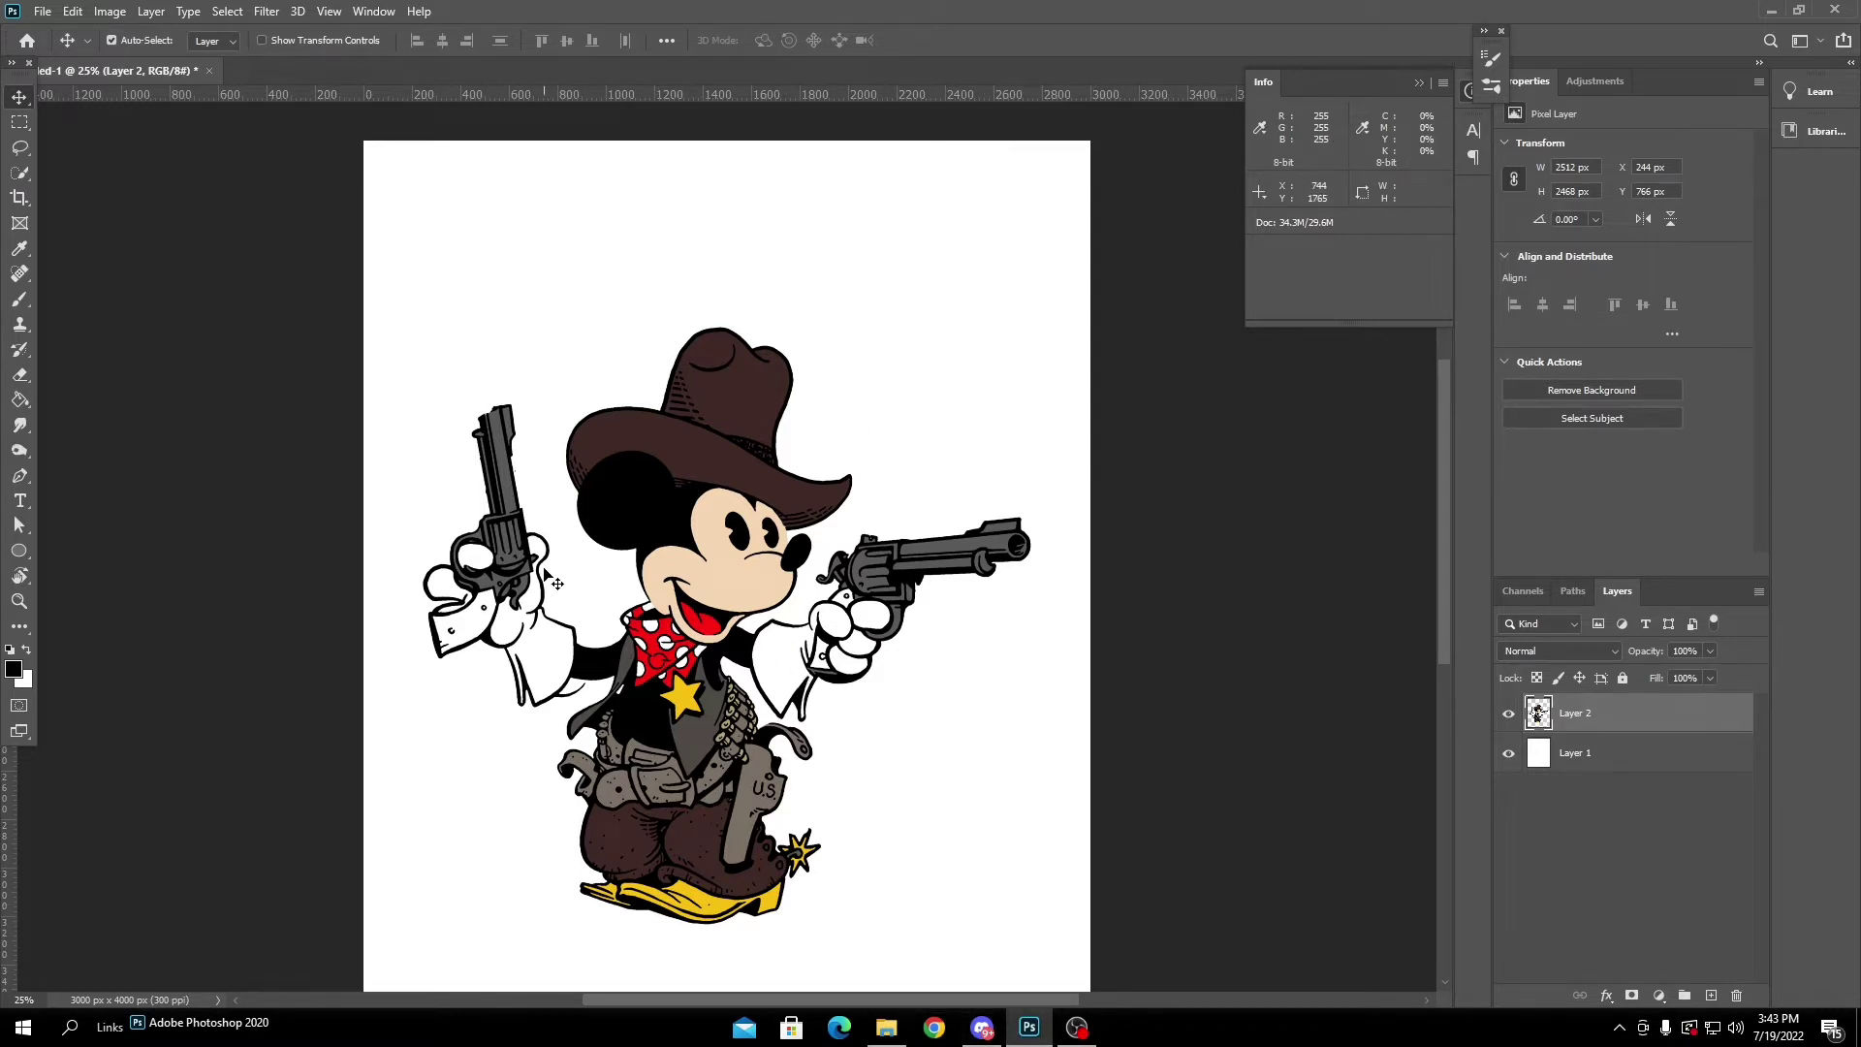
{"action": "scroll", "coordinate": [523, 441], "scroll_direction": "down", "scroll_amount": 2}
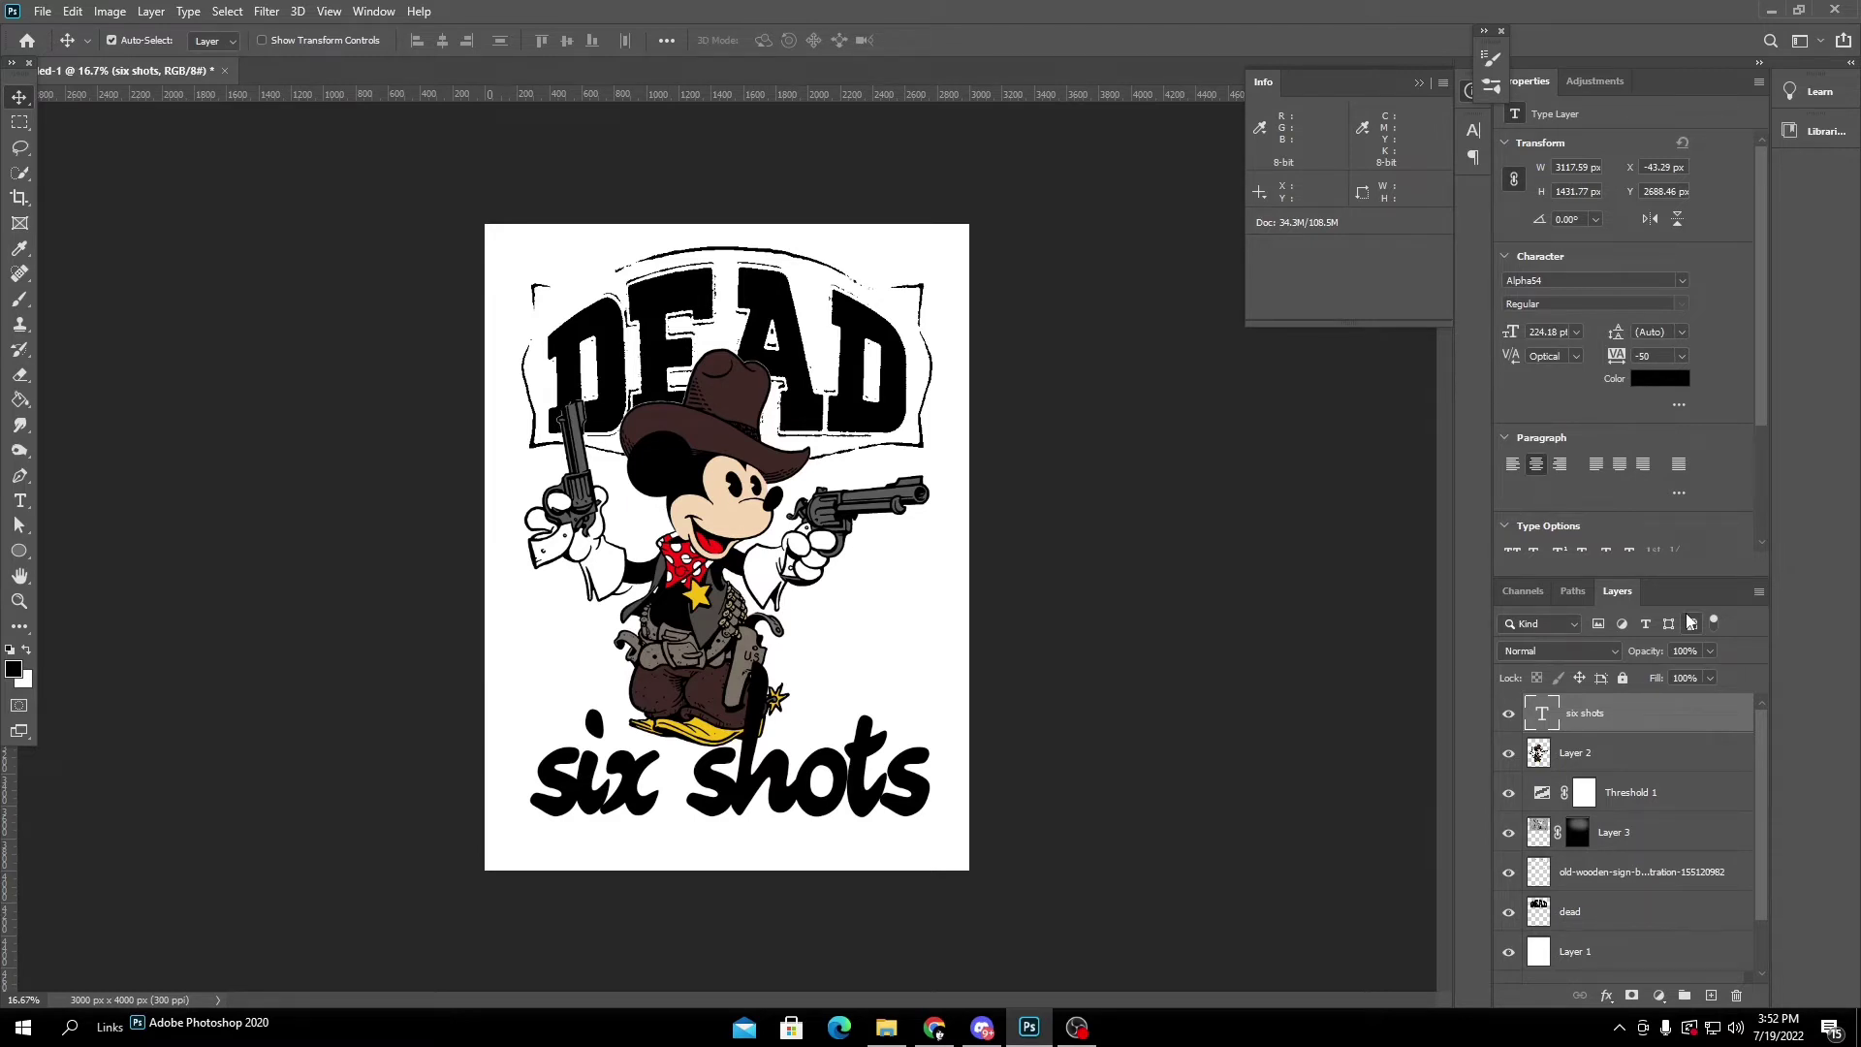
{"action": "left_click", "coordinate": [1187, 383]}
{"action": "key", "text": "ctrl+plus"}
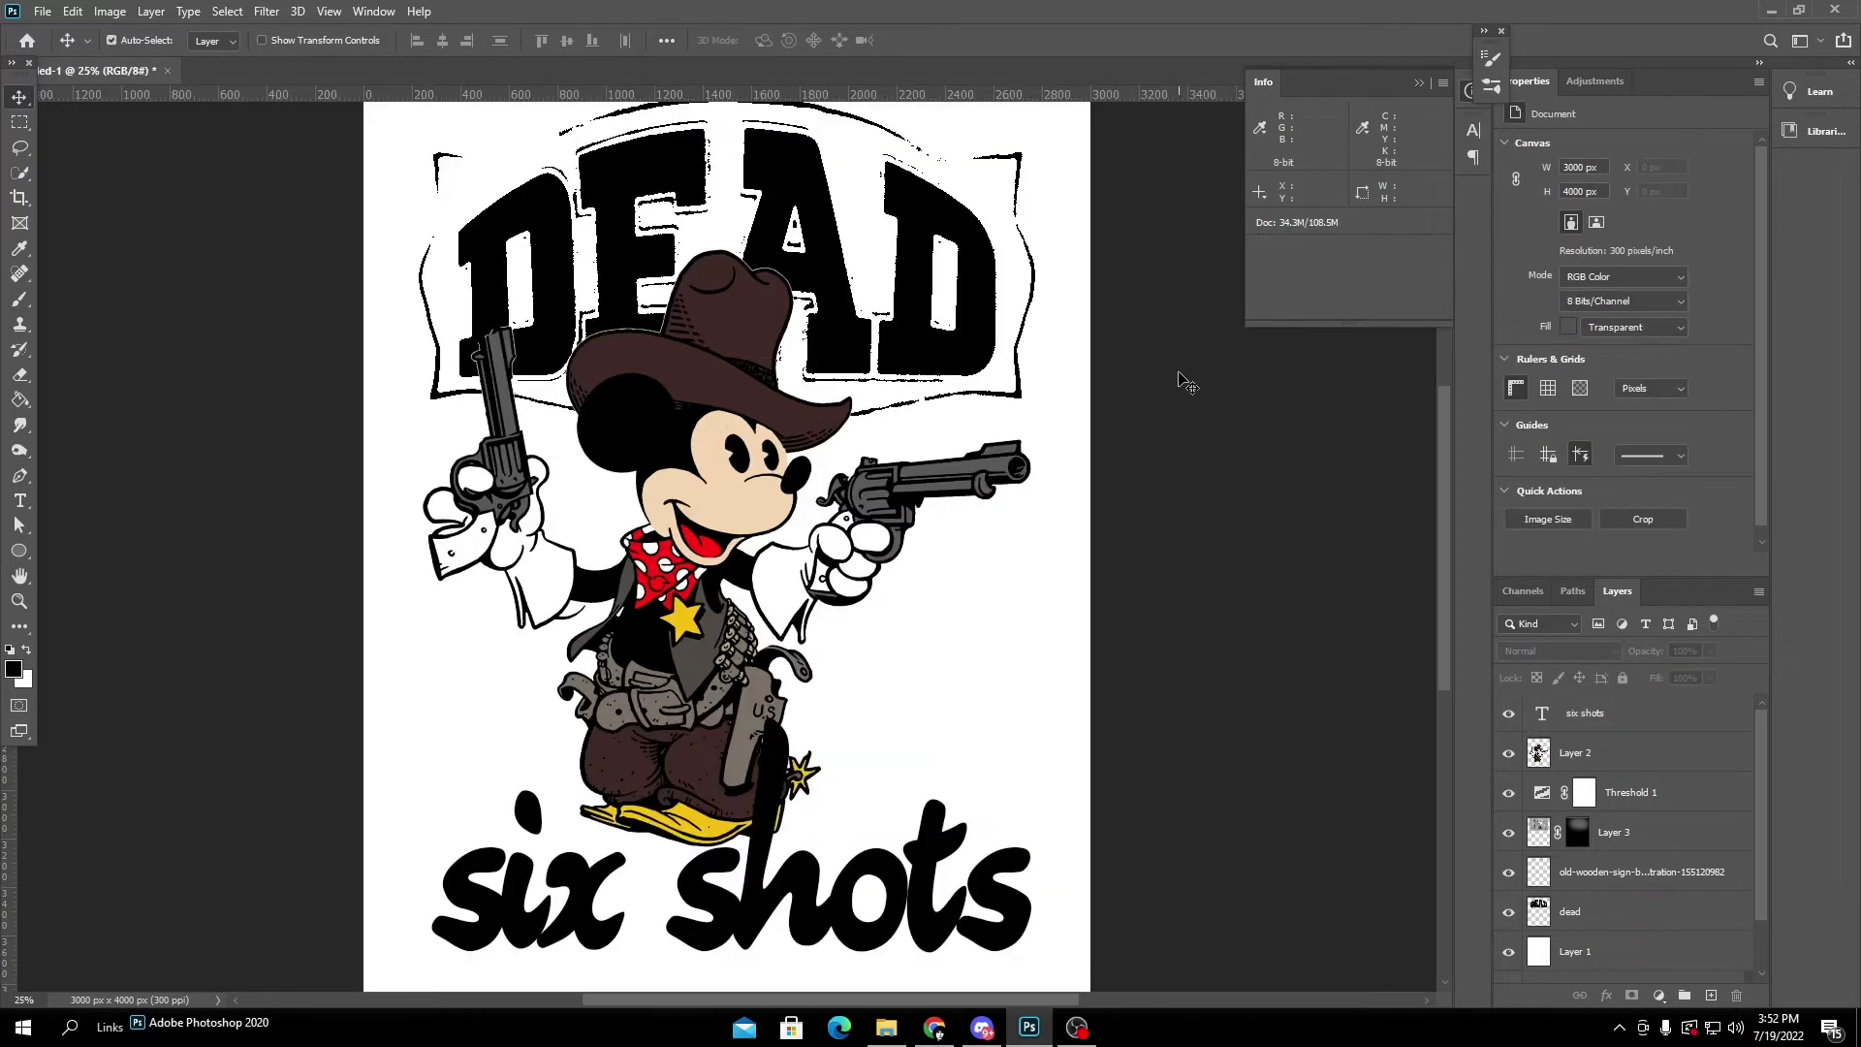
{"action": "scroll", "coordinate": [836, 715], "scroll_direction": "down", "scroll_amount": 2}
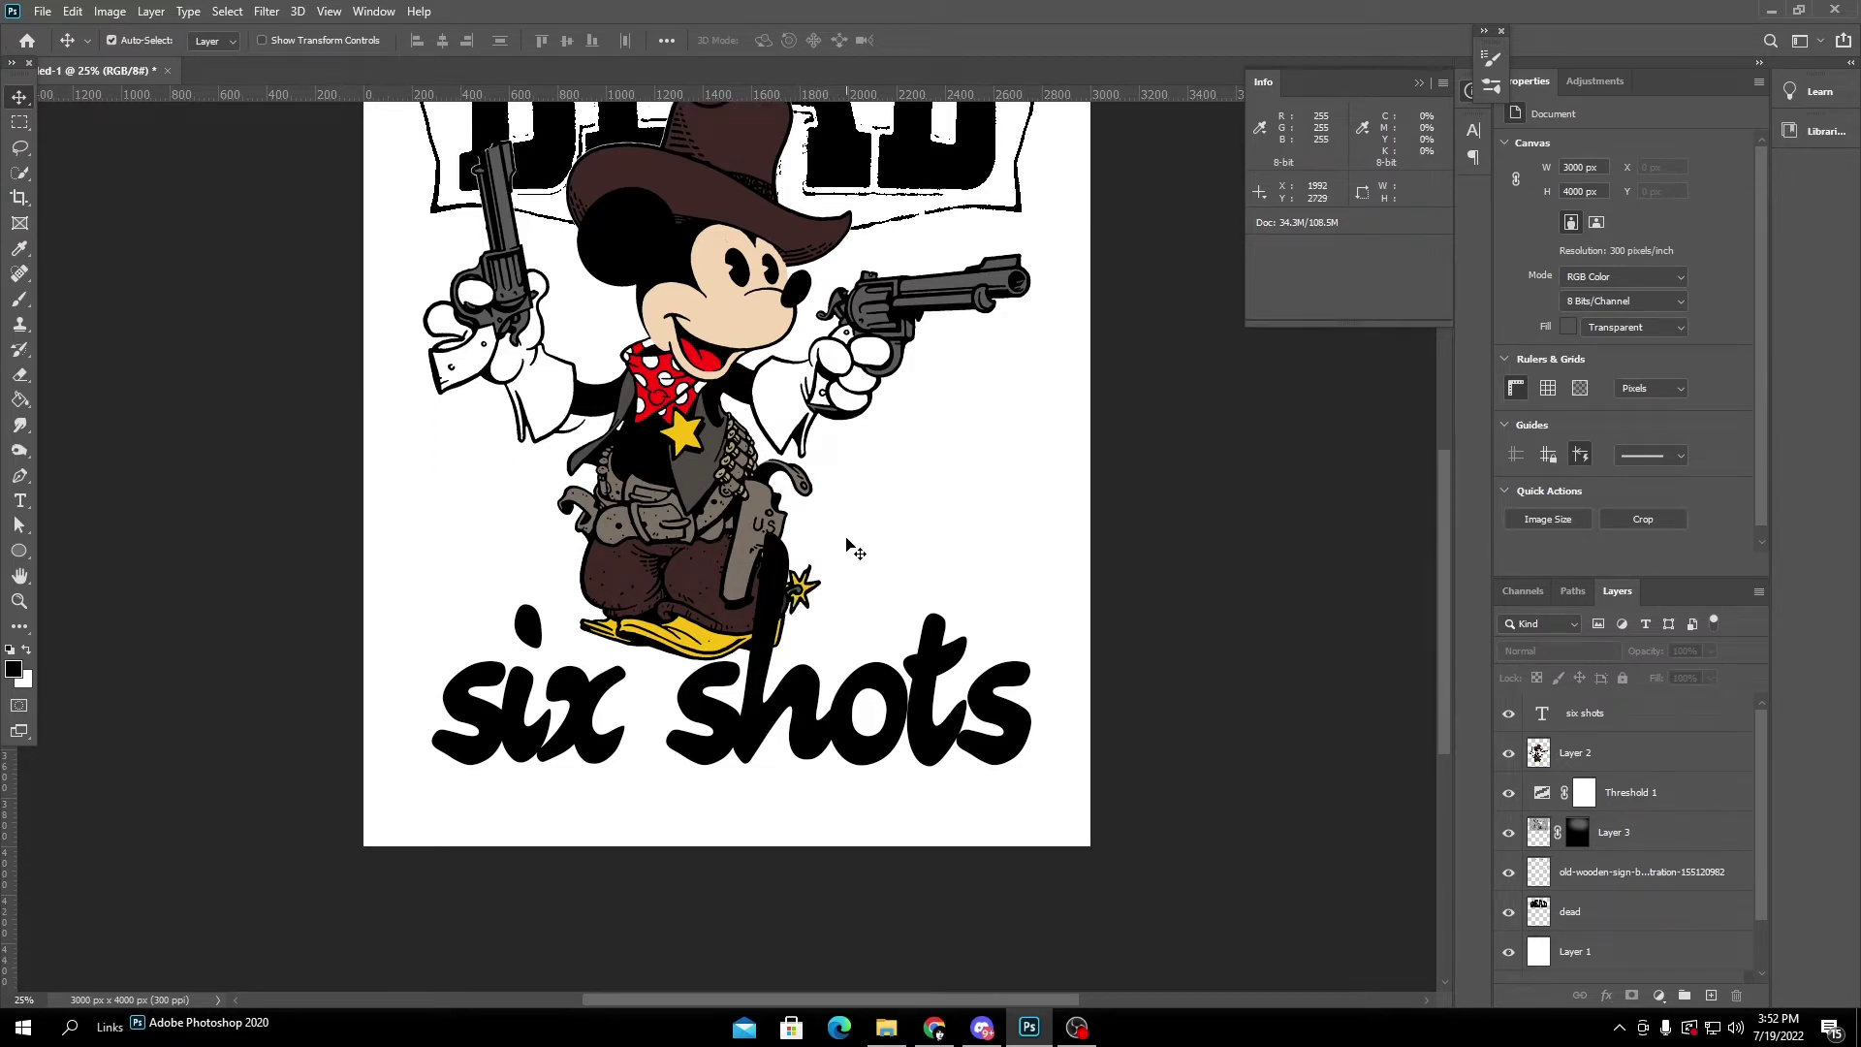
{"action": "scroll", "coordinate": [836, 550], "scroll_direction": "up", "scroll_amount": 3}
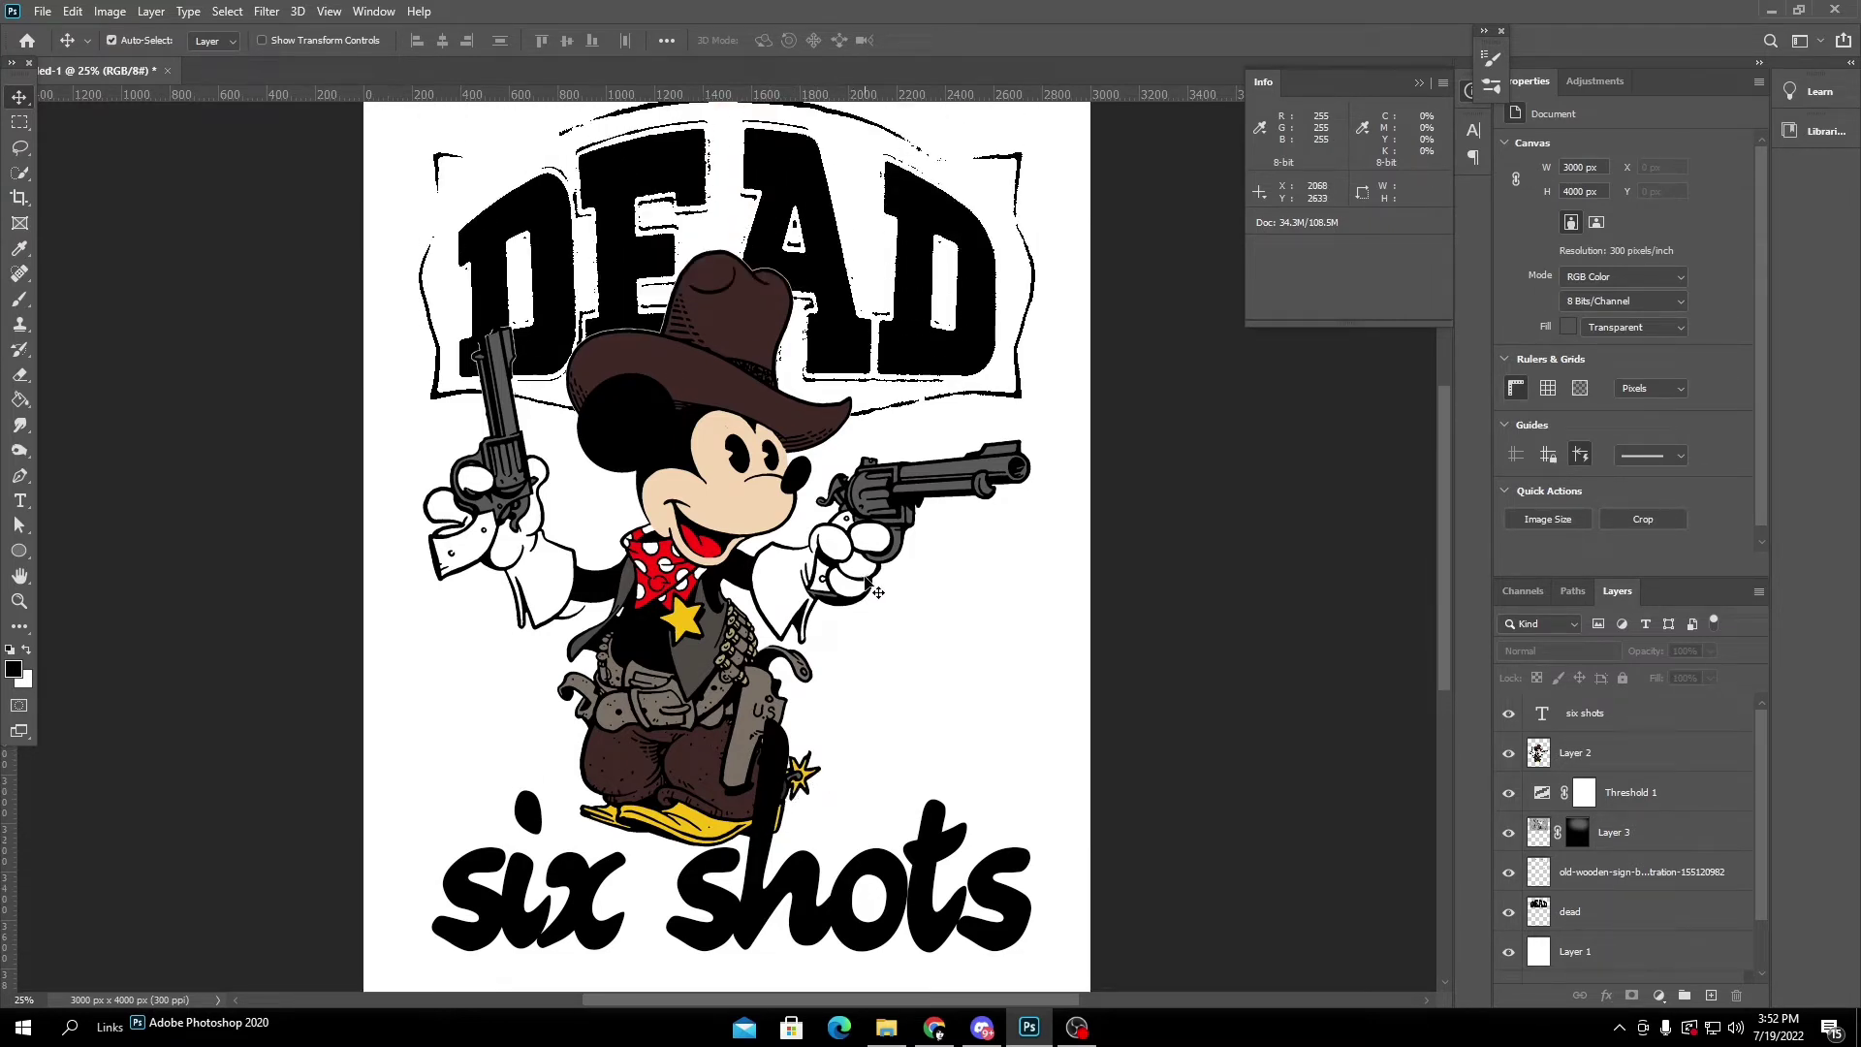
{"action": "key", "text": "ctrl+minus"}
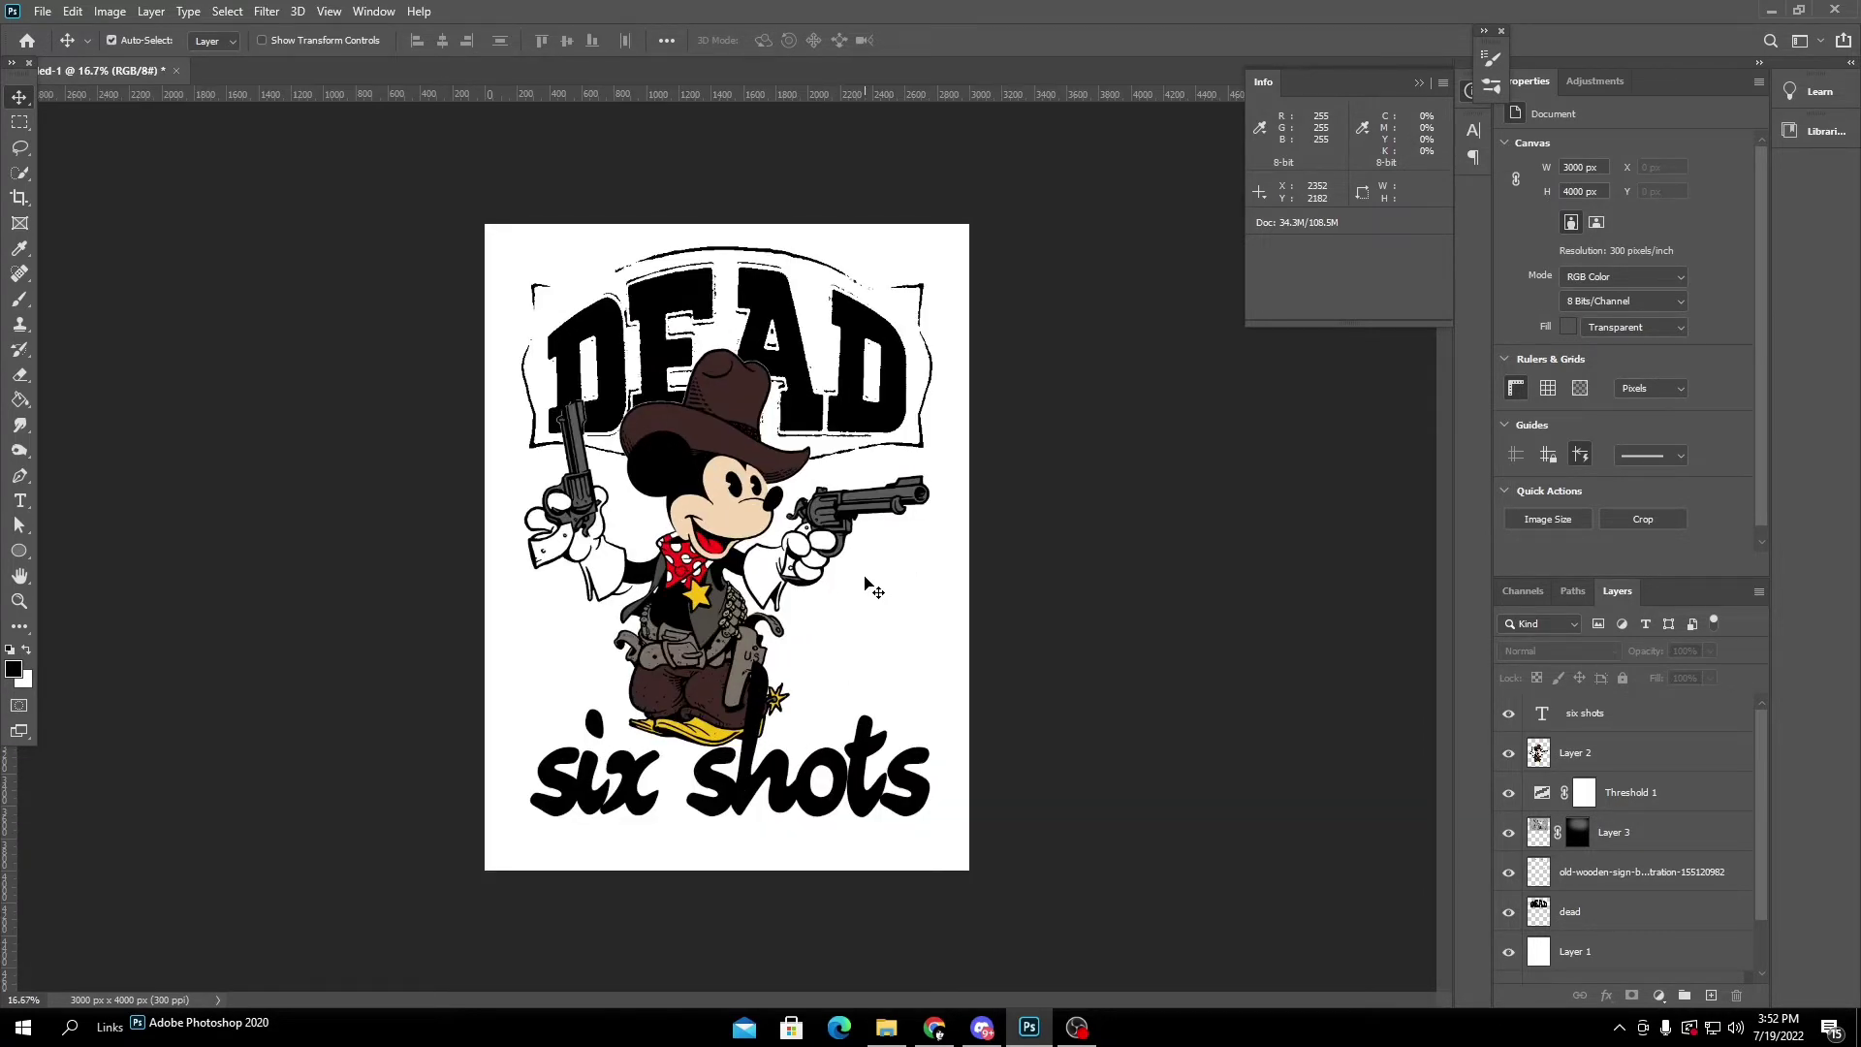
Change the font of the "six shots" text to Allura and commit the text edit.
{"action": "left_click", "coordinate": [954, 768]}
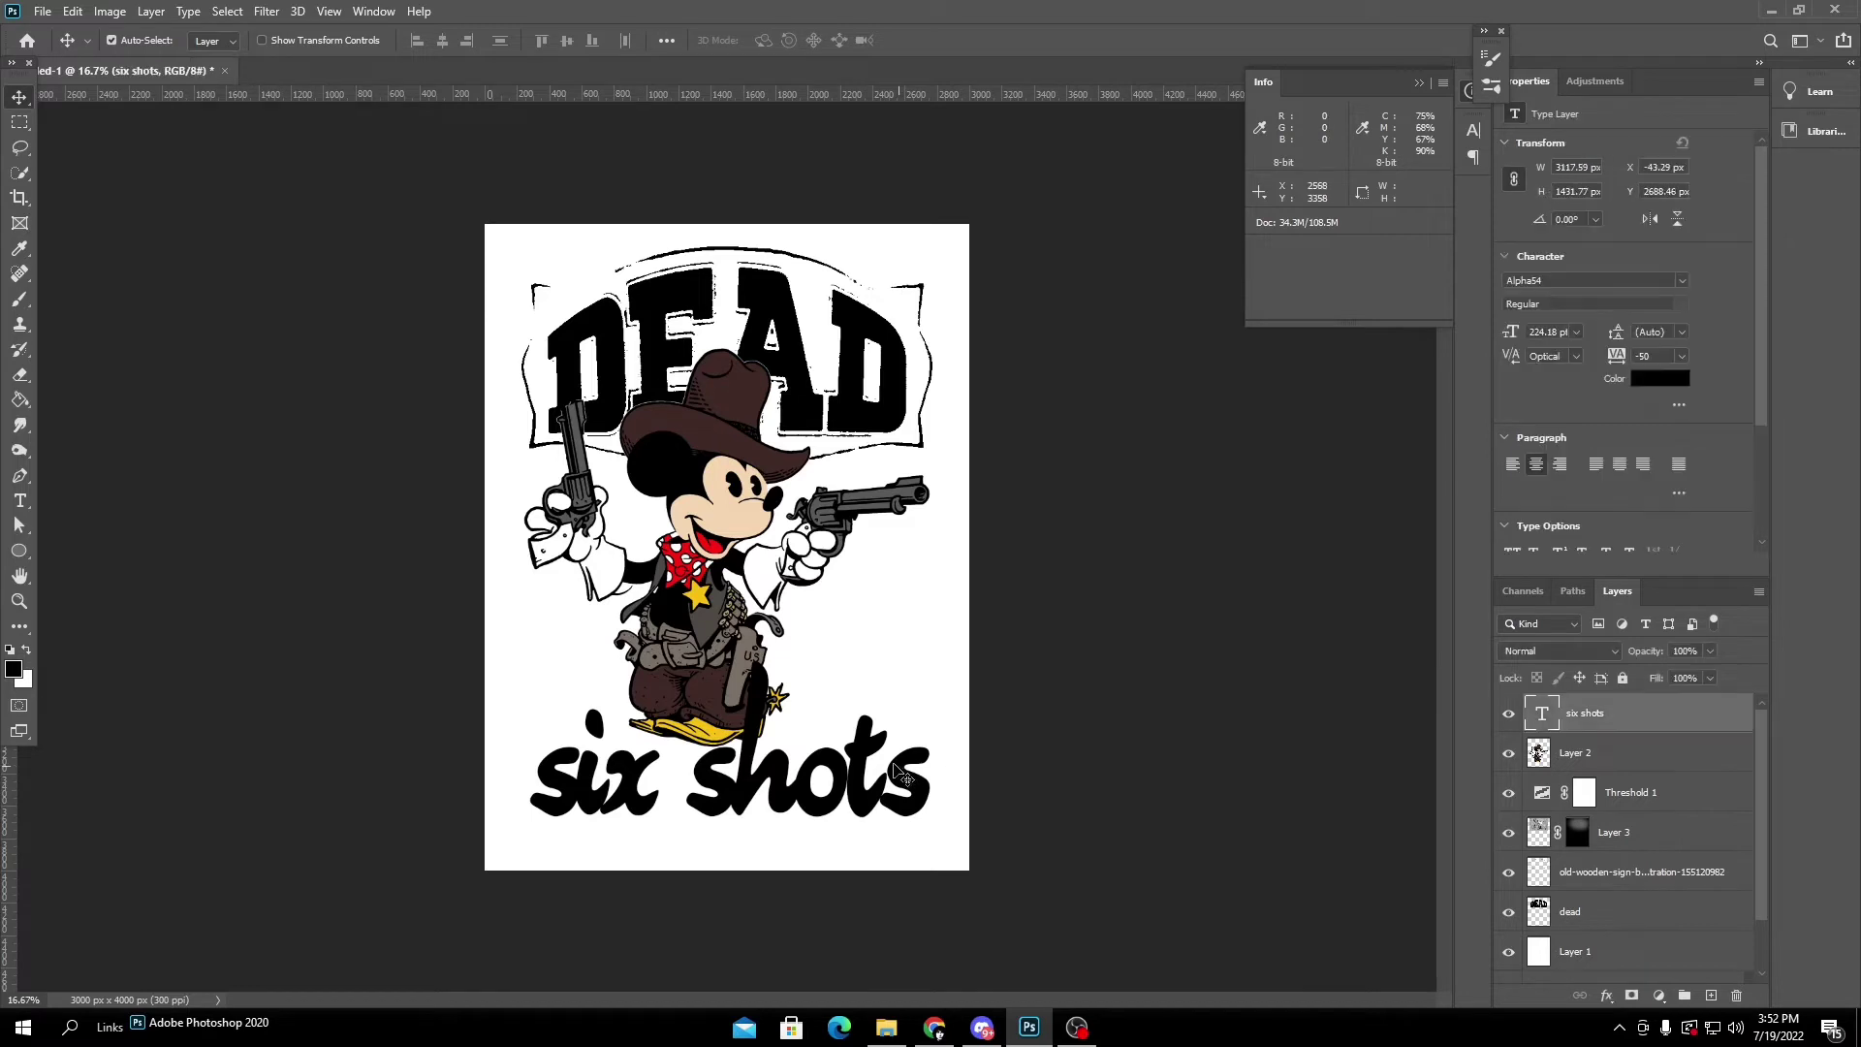
{"action": "double_click", "coordinate": [875, 760]}
{"action": "left_click", "coordinate": [279, 40]}
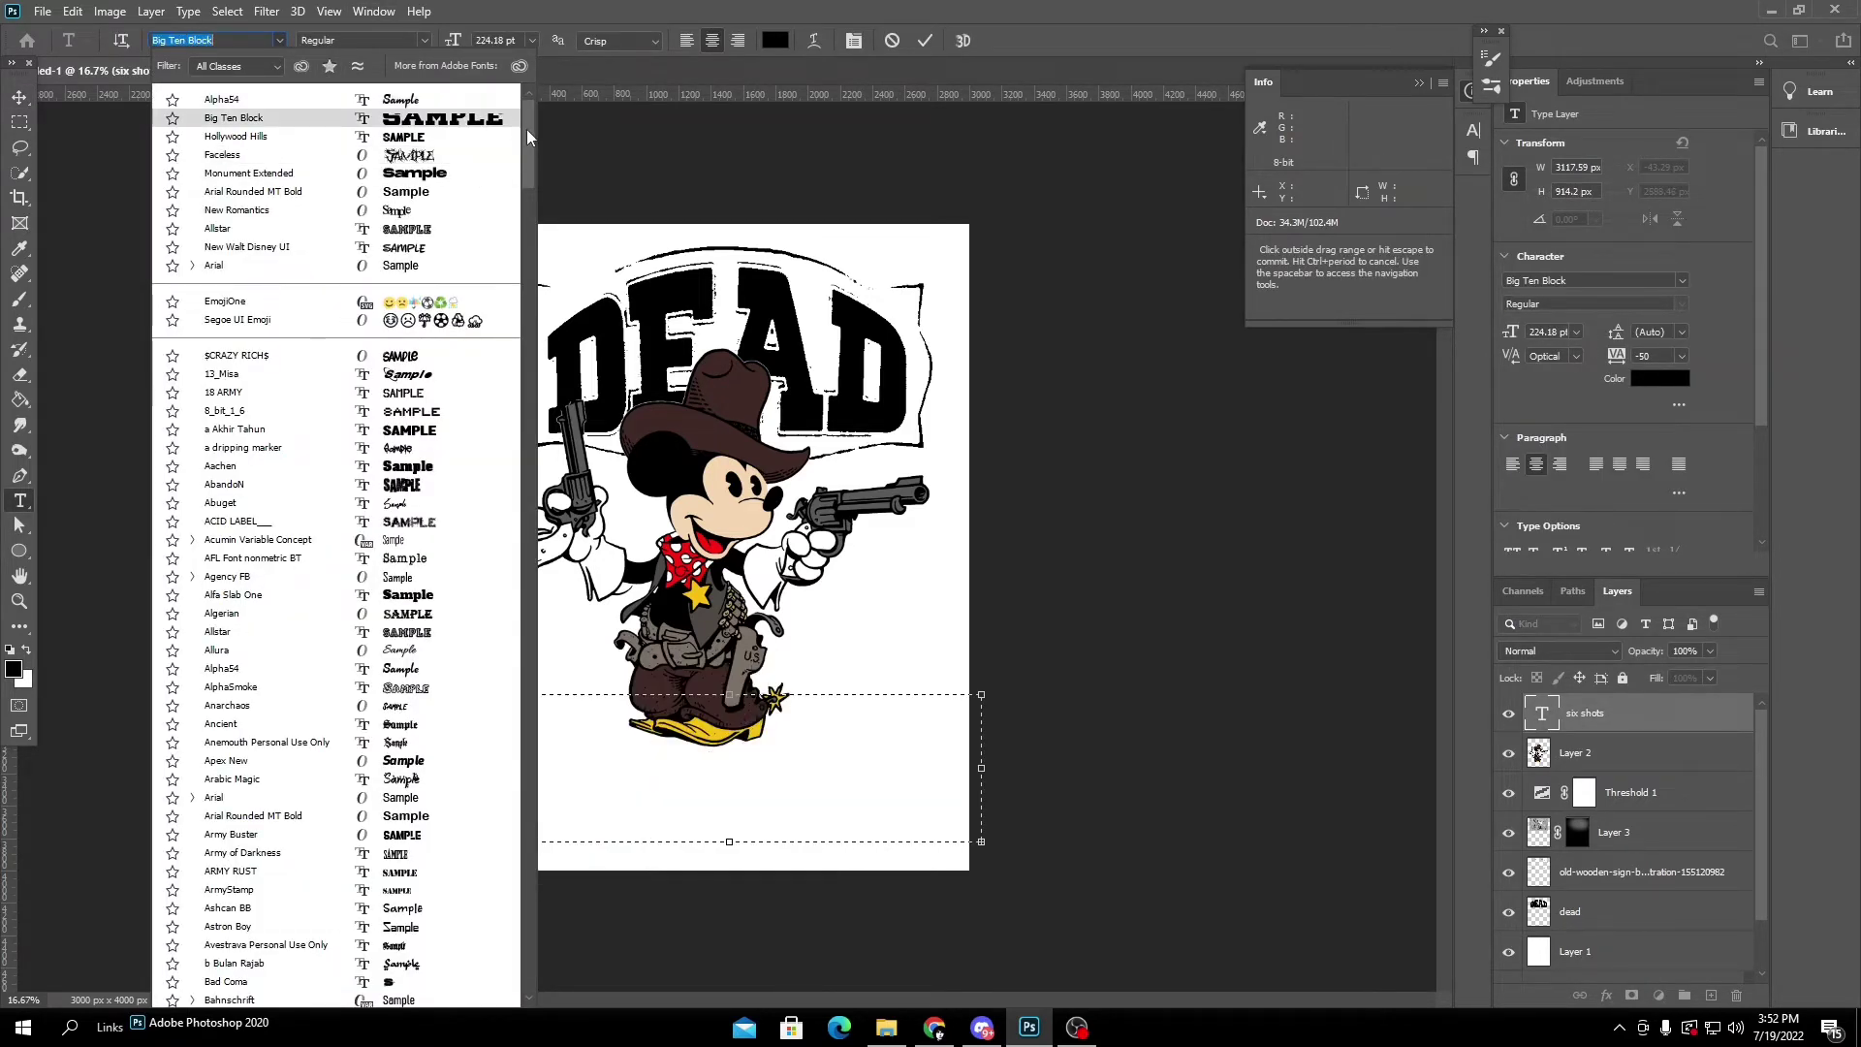
{"action": "scroll", "coordinate": [485, 193], "scroll_direction": "down", "scroll_amount": 8}
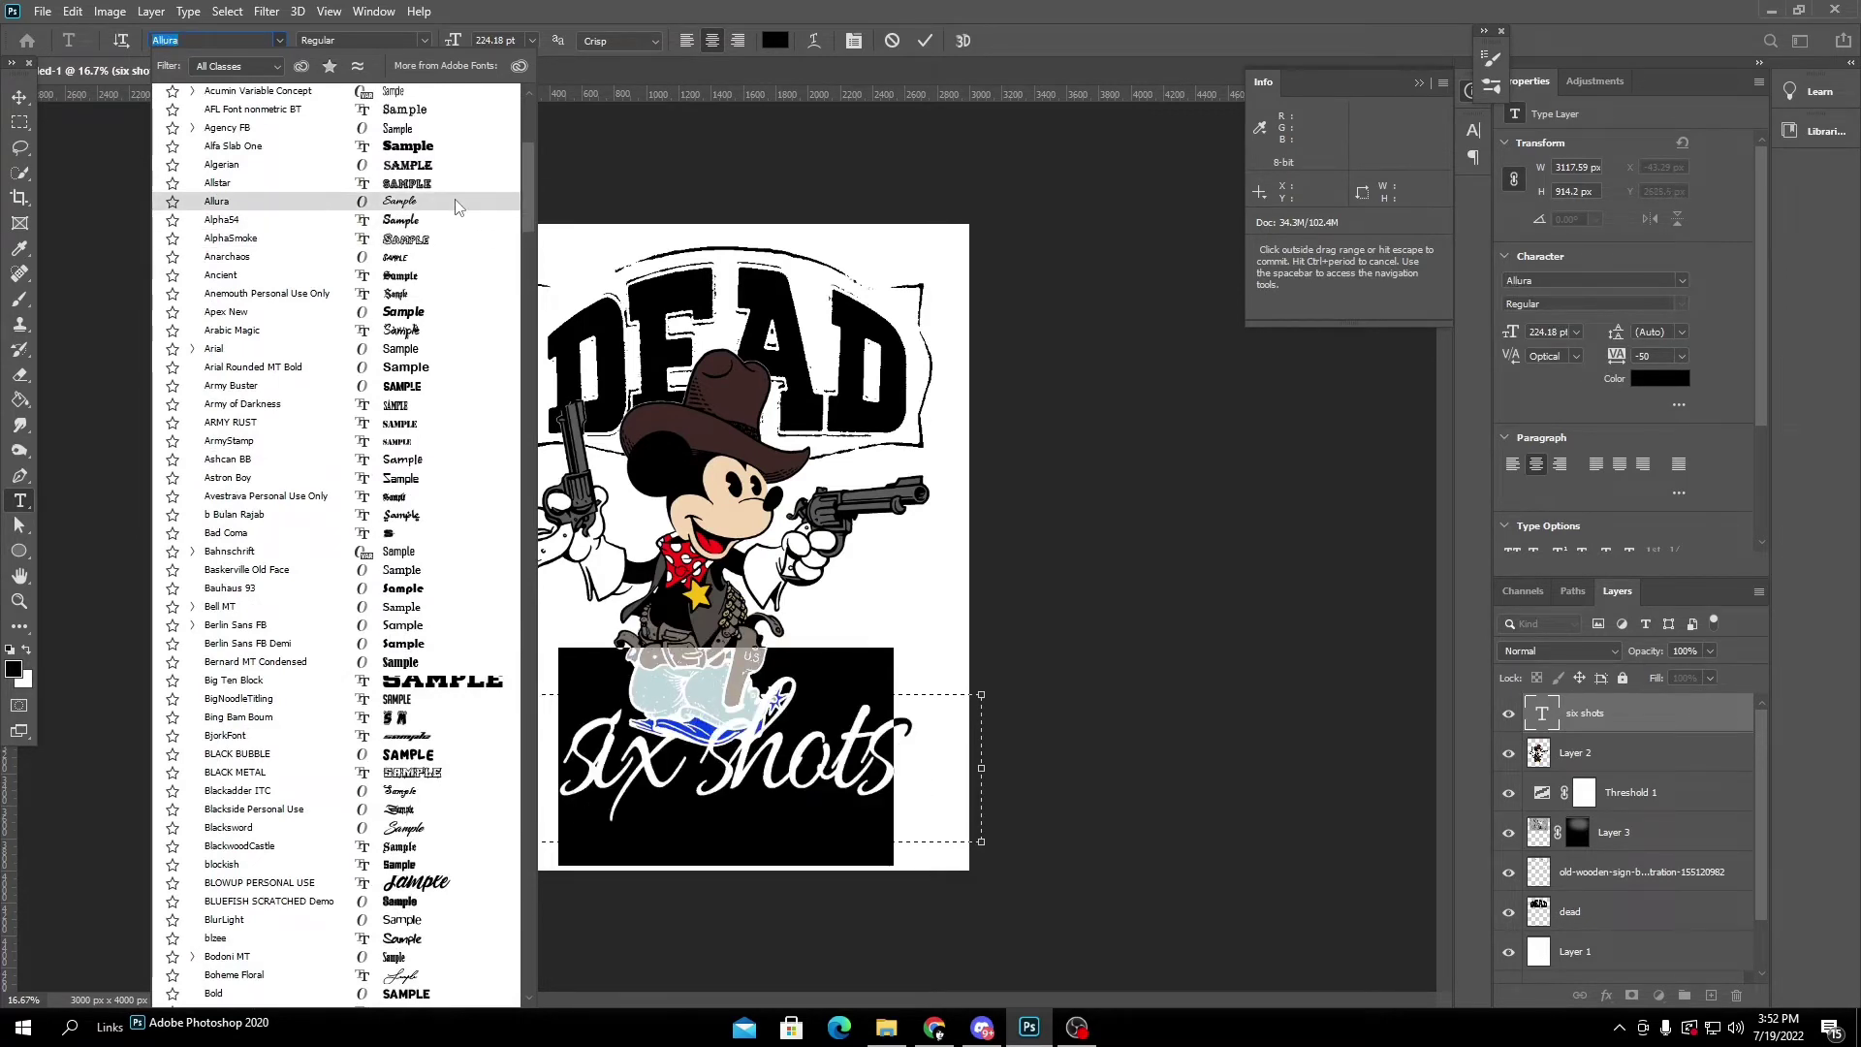
{"action": "left_click", "coordinate": [455, 206]}
{"action": "left_click", "coordinate": [20, 97]}
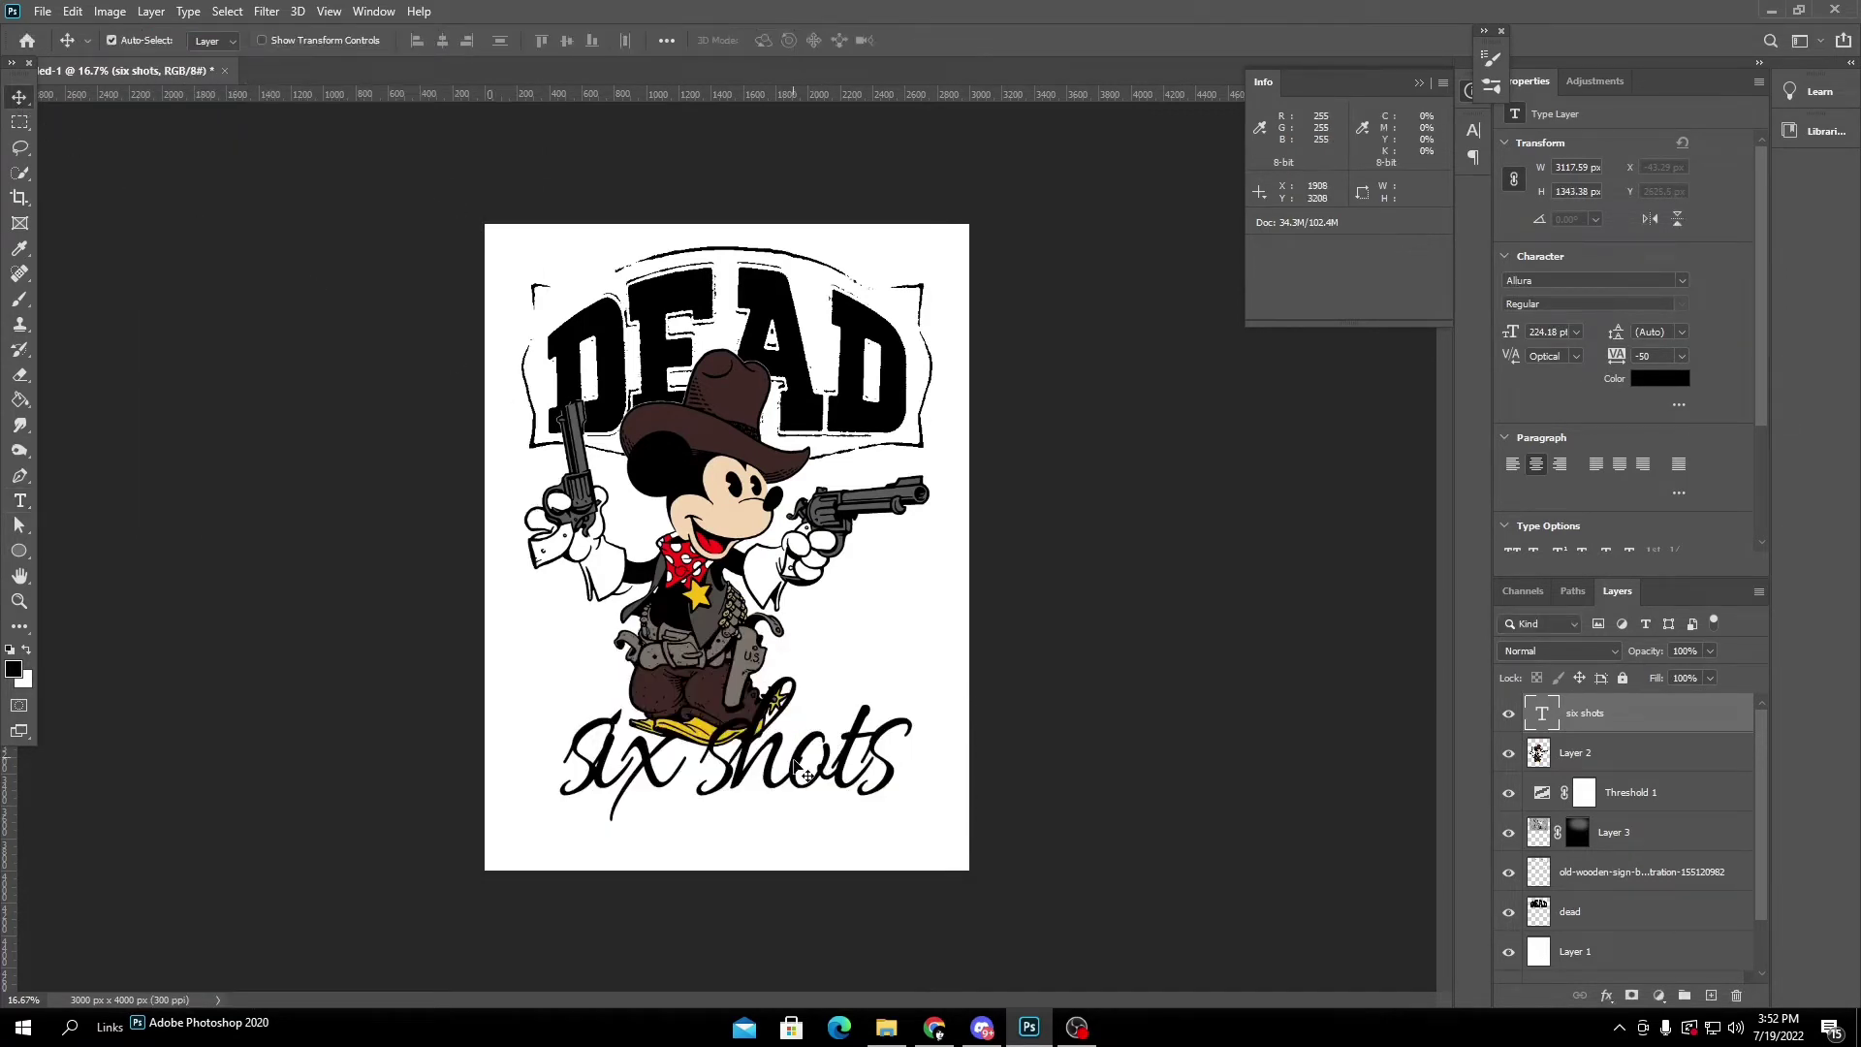
Move the "six shots" text slightly lower and scale it up to about 235 pt.
{"action": "left_click_drag", "start_coordinate": [794, 763], "coordinate": [795, 772]}
{"action": "key", "text": "ctrl+t"}
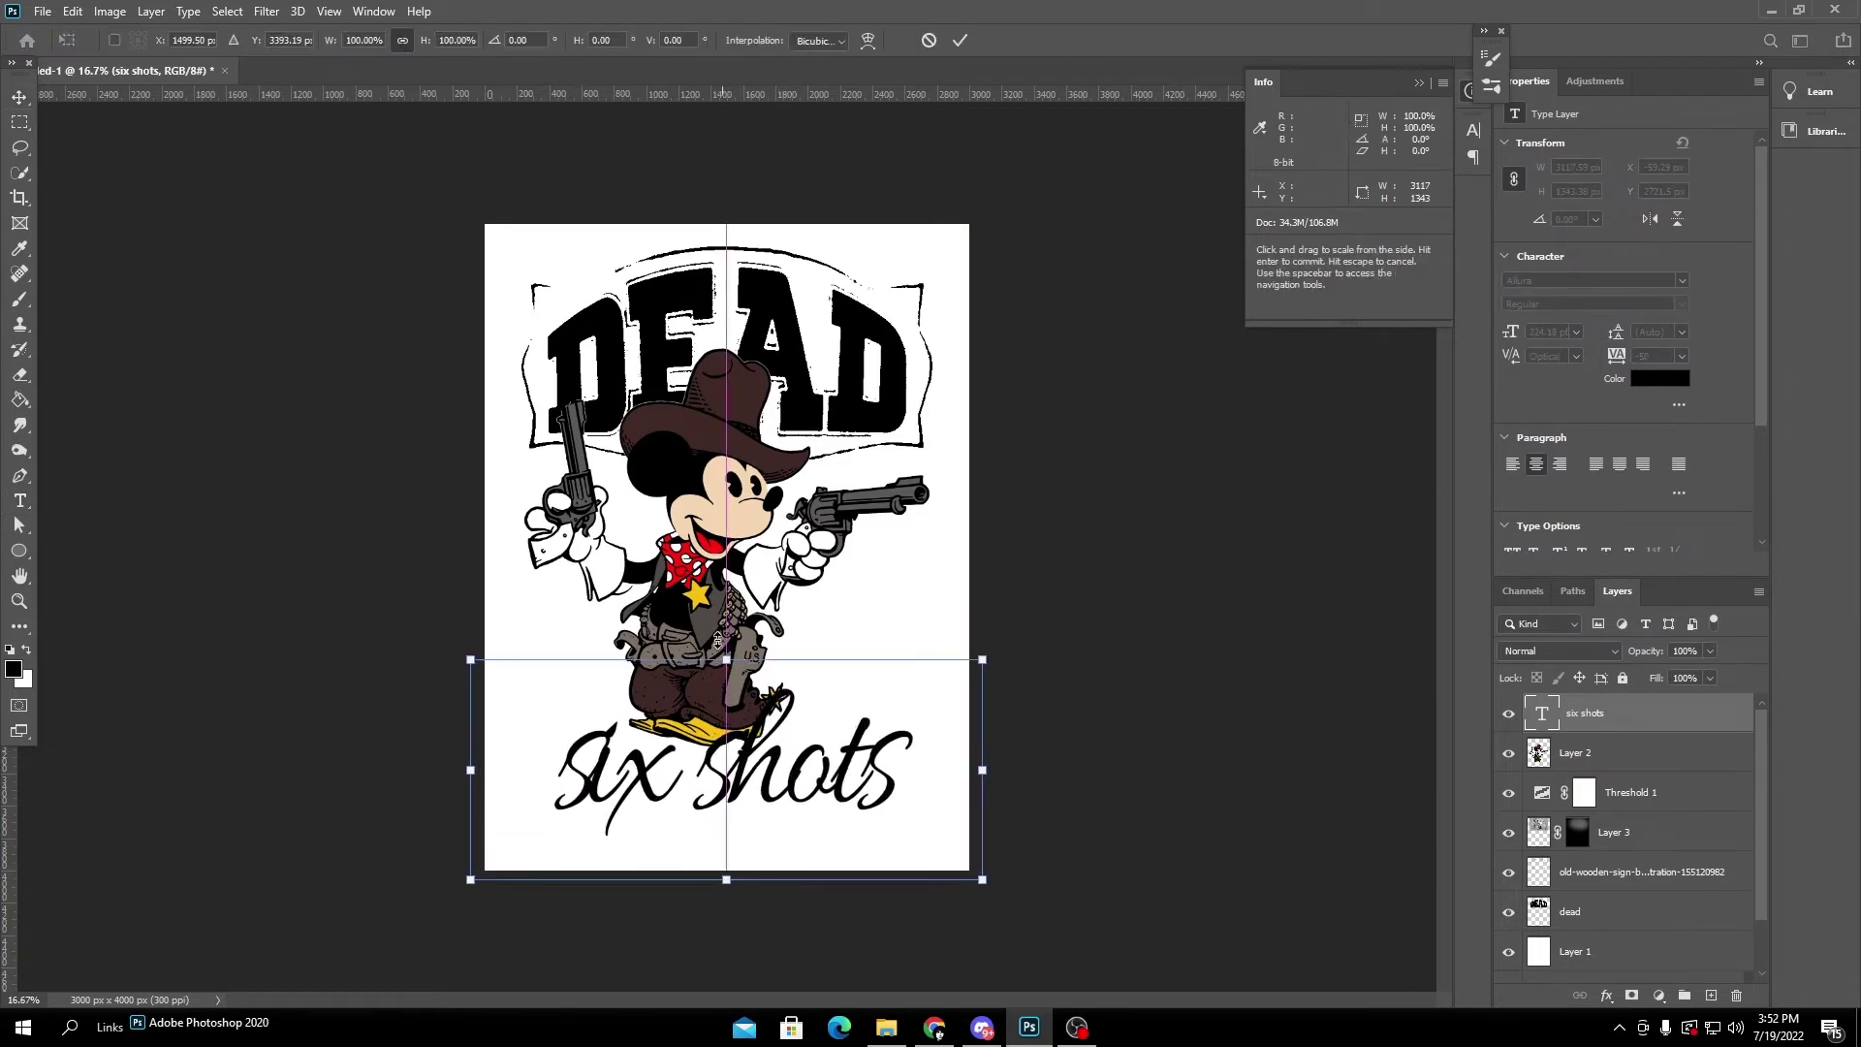
{"action": "mouse_move", "coordinate": [717, 638]}
{"action": "left_mouse_down"}
{"action": "mouse_move", "coordinate": [705, 605]}
{"action": "mouse_move", "coordinate": [694, 658]}
{"action": "left_mouse_up"}
{"action": "key", "text": "Return"}
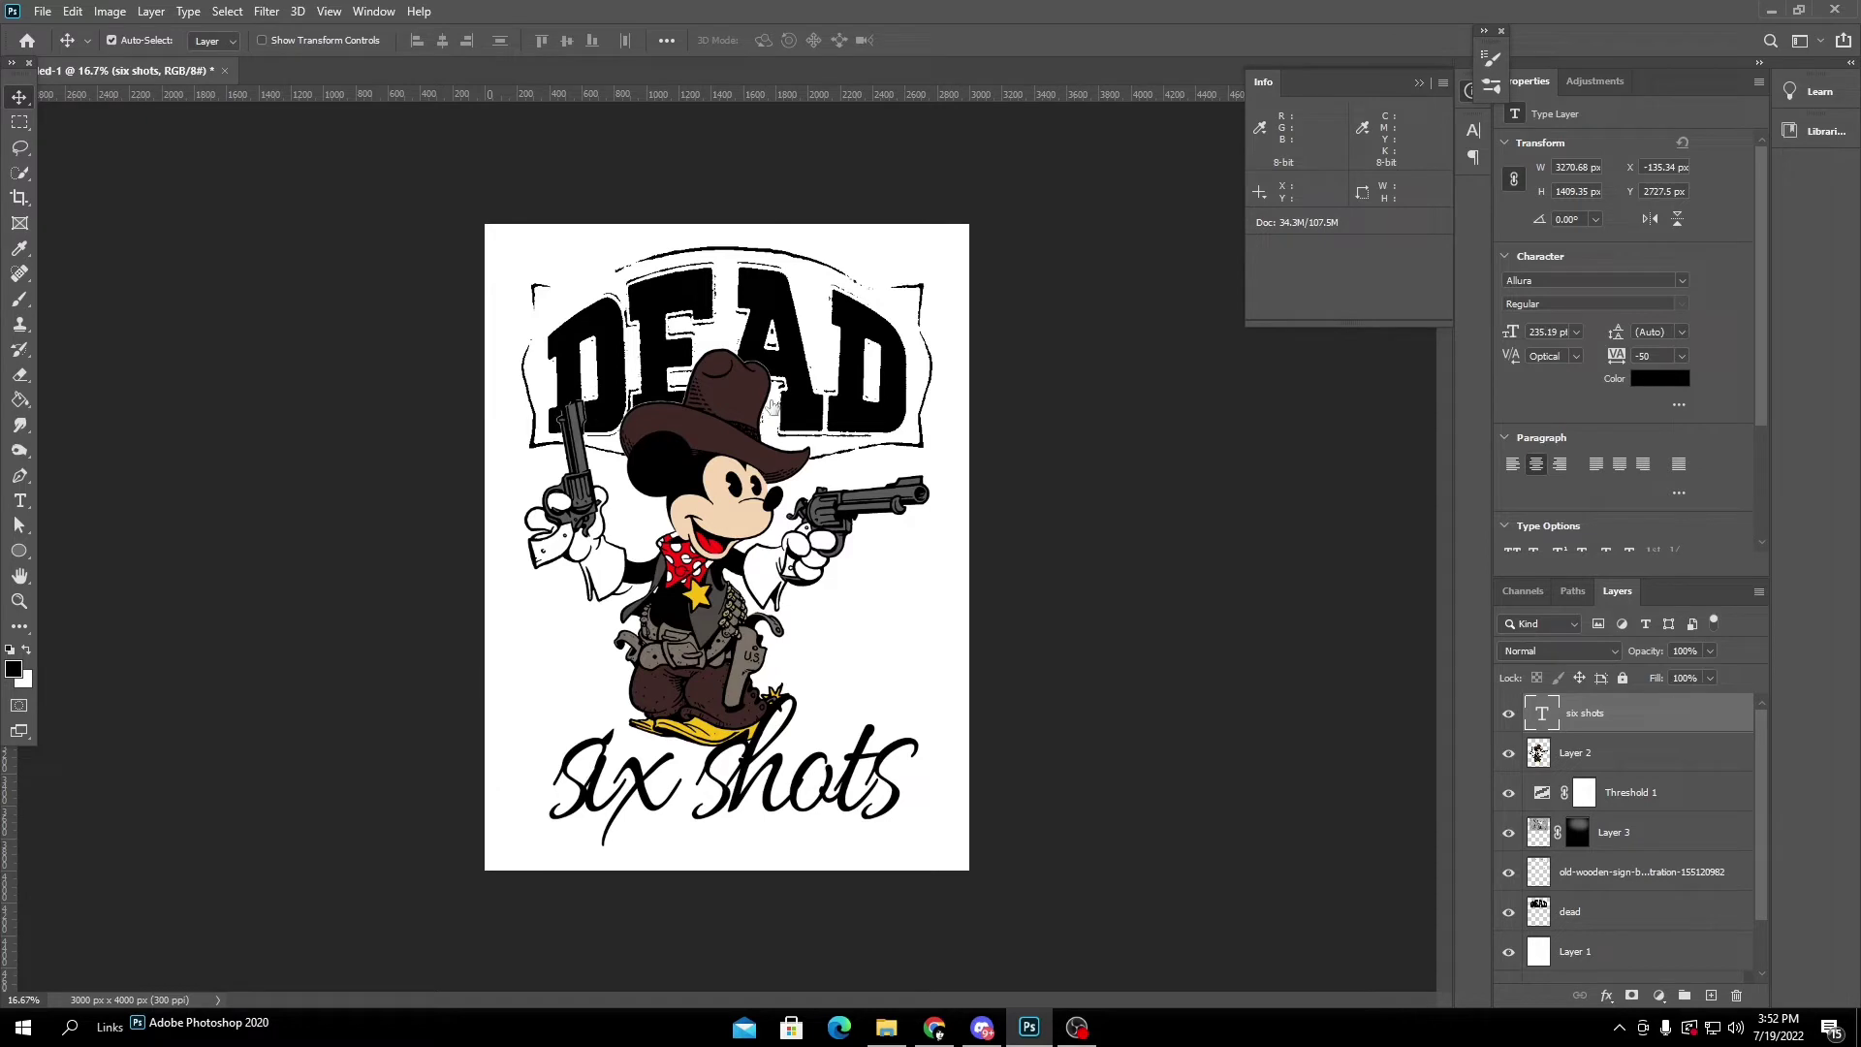
{"action": "double_click", "coordinate": [1638, 712]}
{"action": "left_click", "coordinate": [1063, 512]}
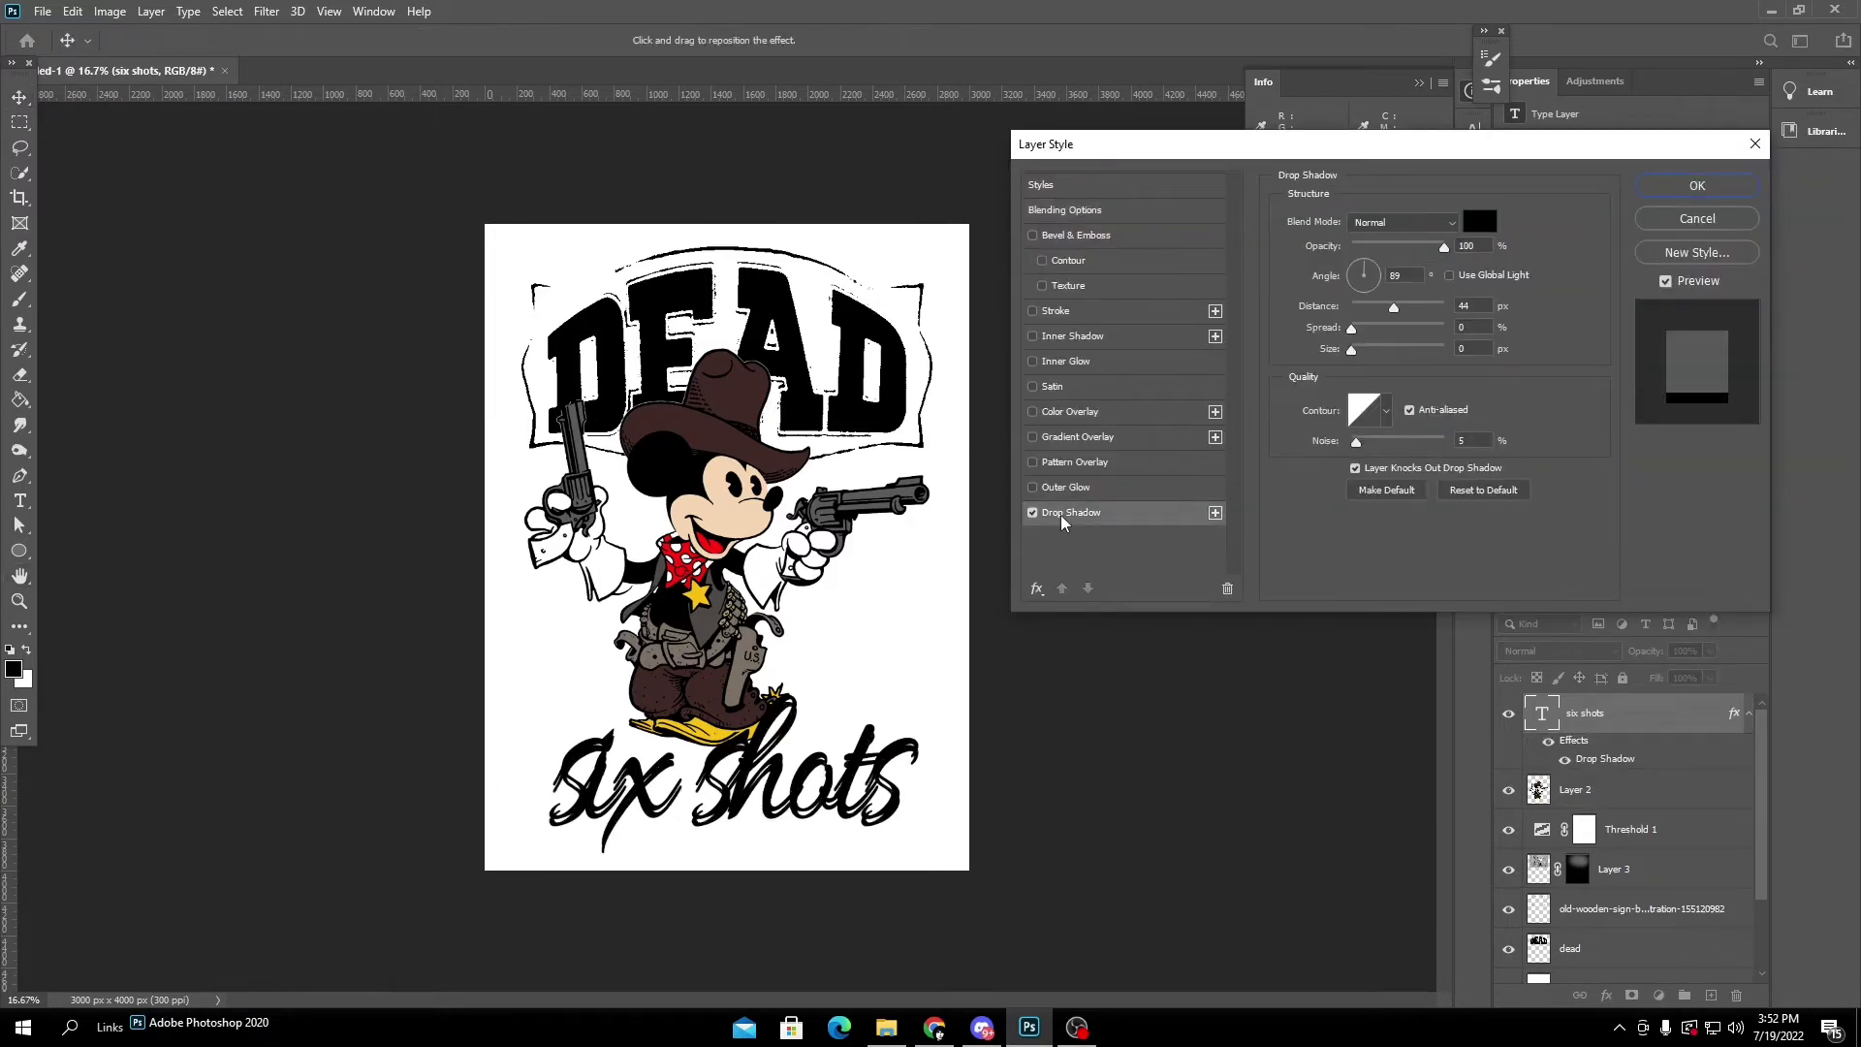
{"action": "left_click", "coordinate": [1034, 513]}
{"action": "left_click", "coordinate": [1055, 311]}
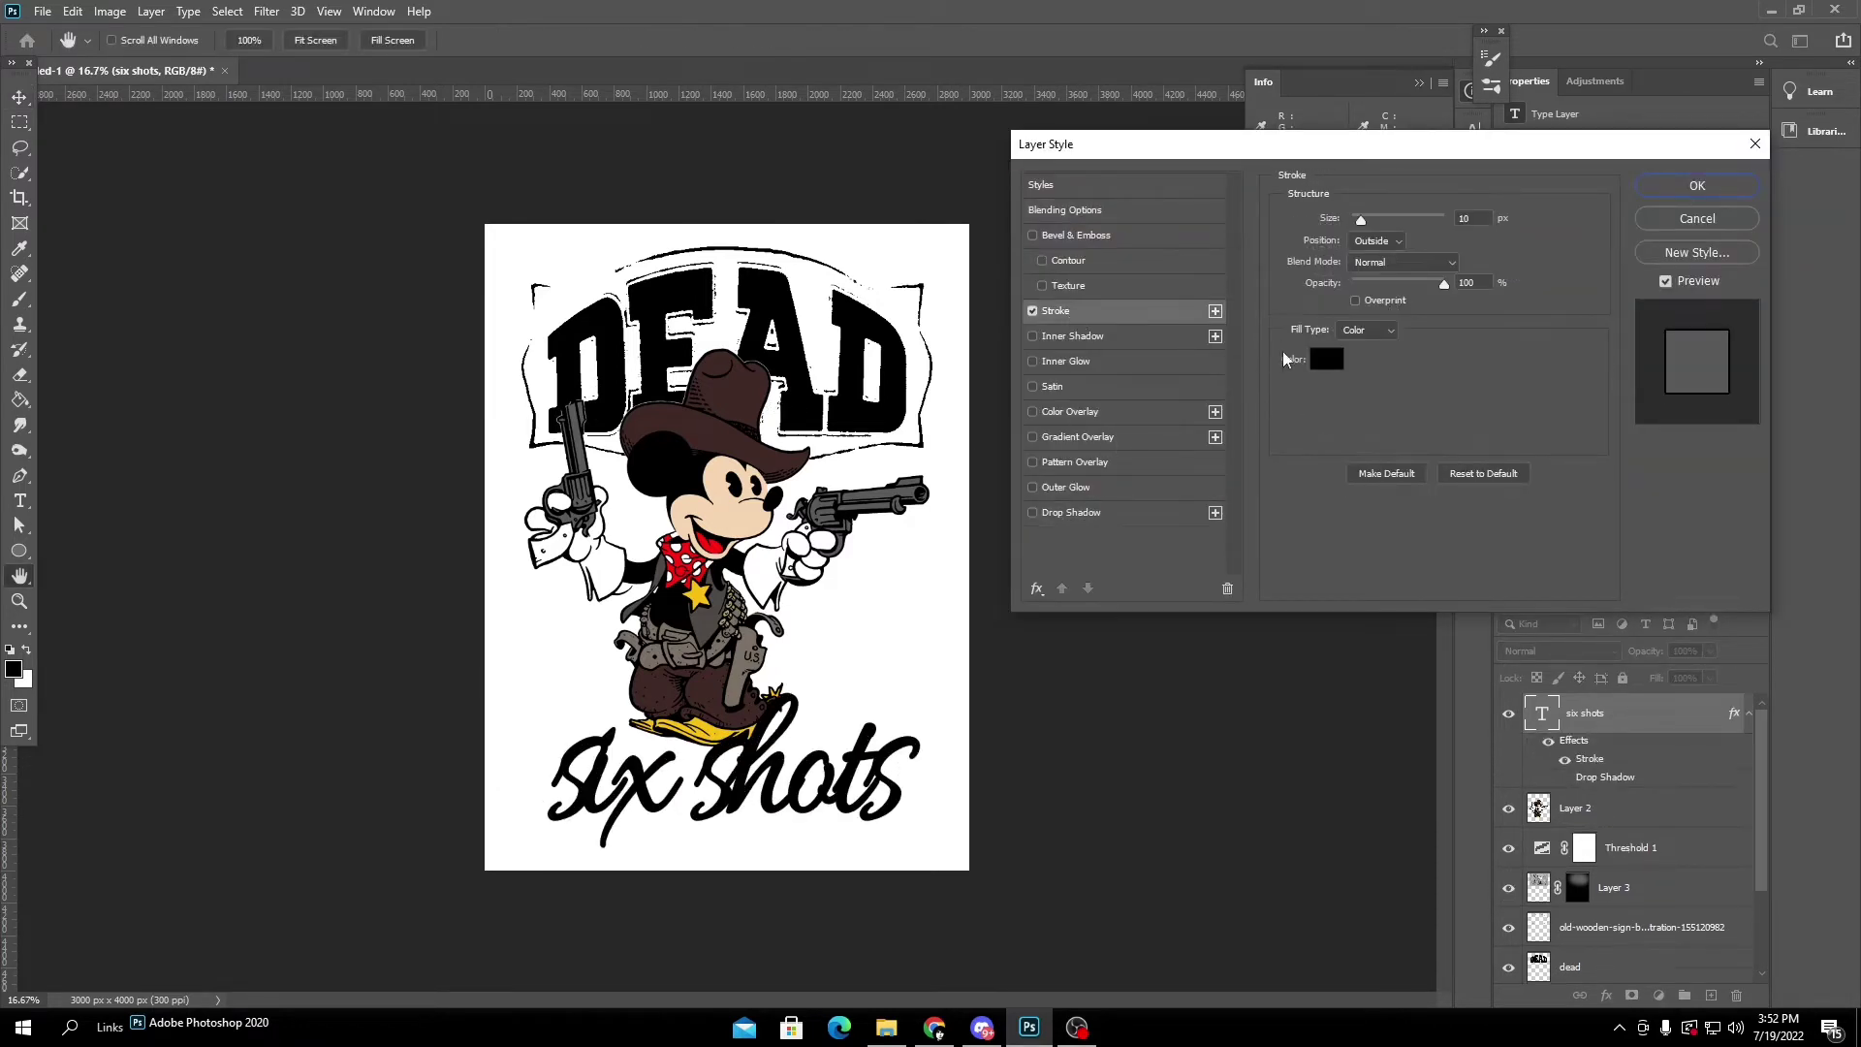
{"action": "left_click", "coordinate": [1697, 219]}
Shorten the "six shots" text to read only "six".
{"action": "double_click", "coordinate": [824, 807]}
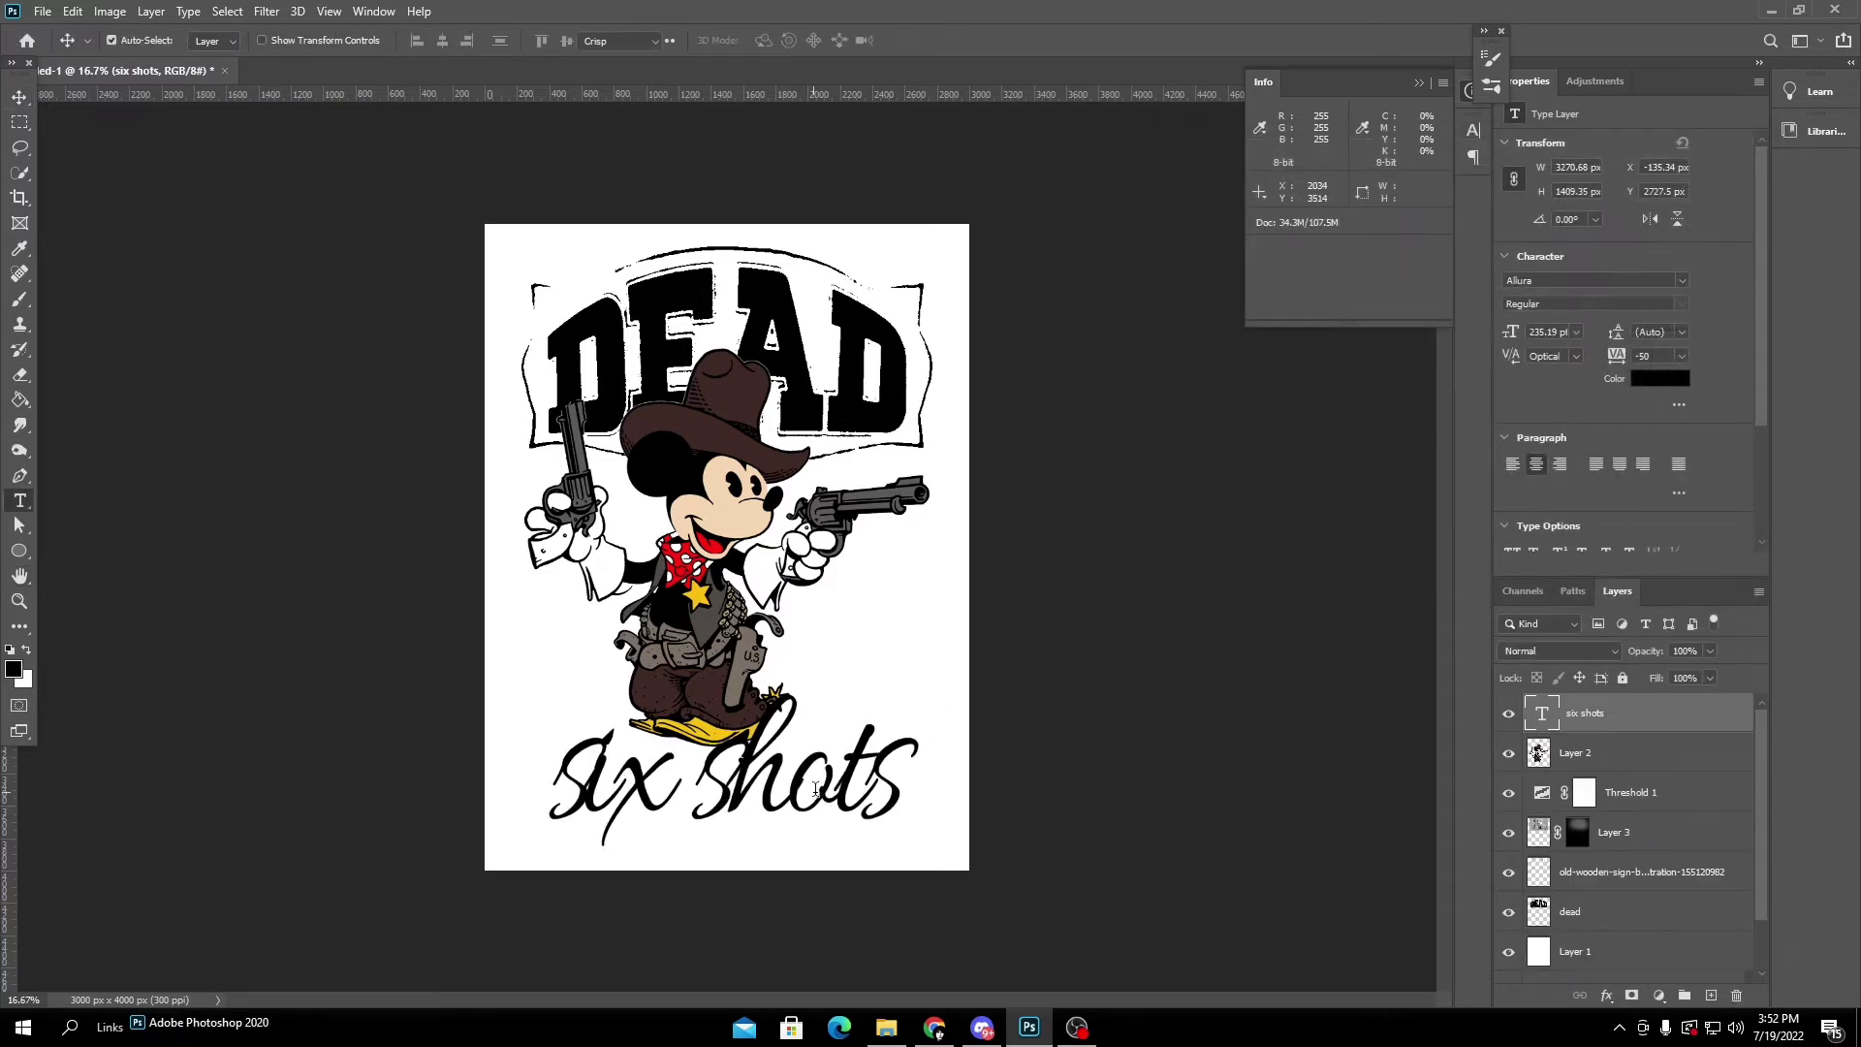
{"action": "left_click", "coordinate": [705, 757]}
{"action": "key", "text": "Delete"}
{"action": "key", "text": "Delete"}
{"action": "key", "text": "Delete"}
{"action": "key", "text": "Delete"}
{"action": "key", "text": "Delete"}
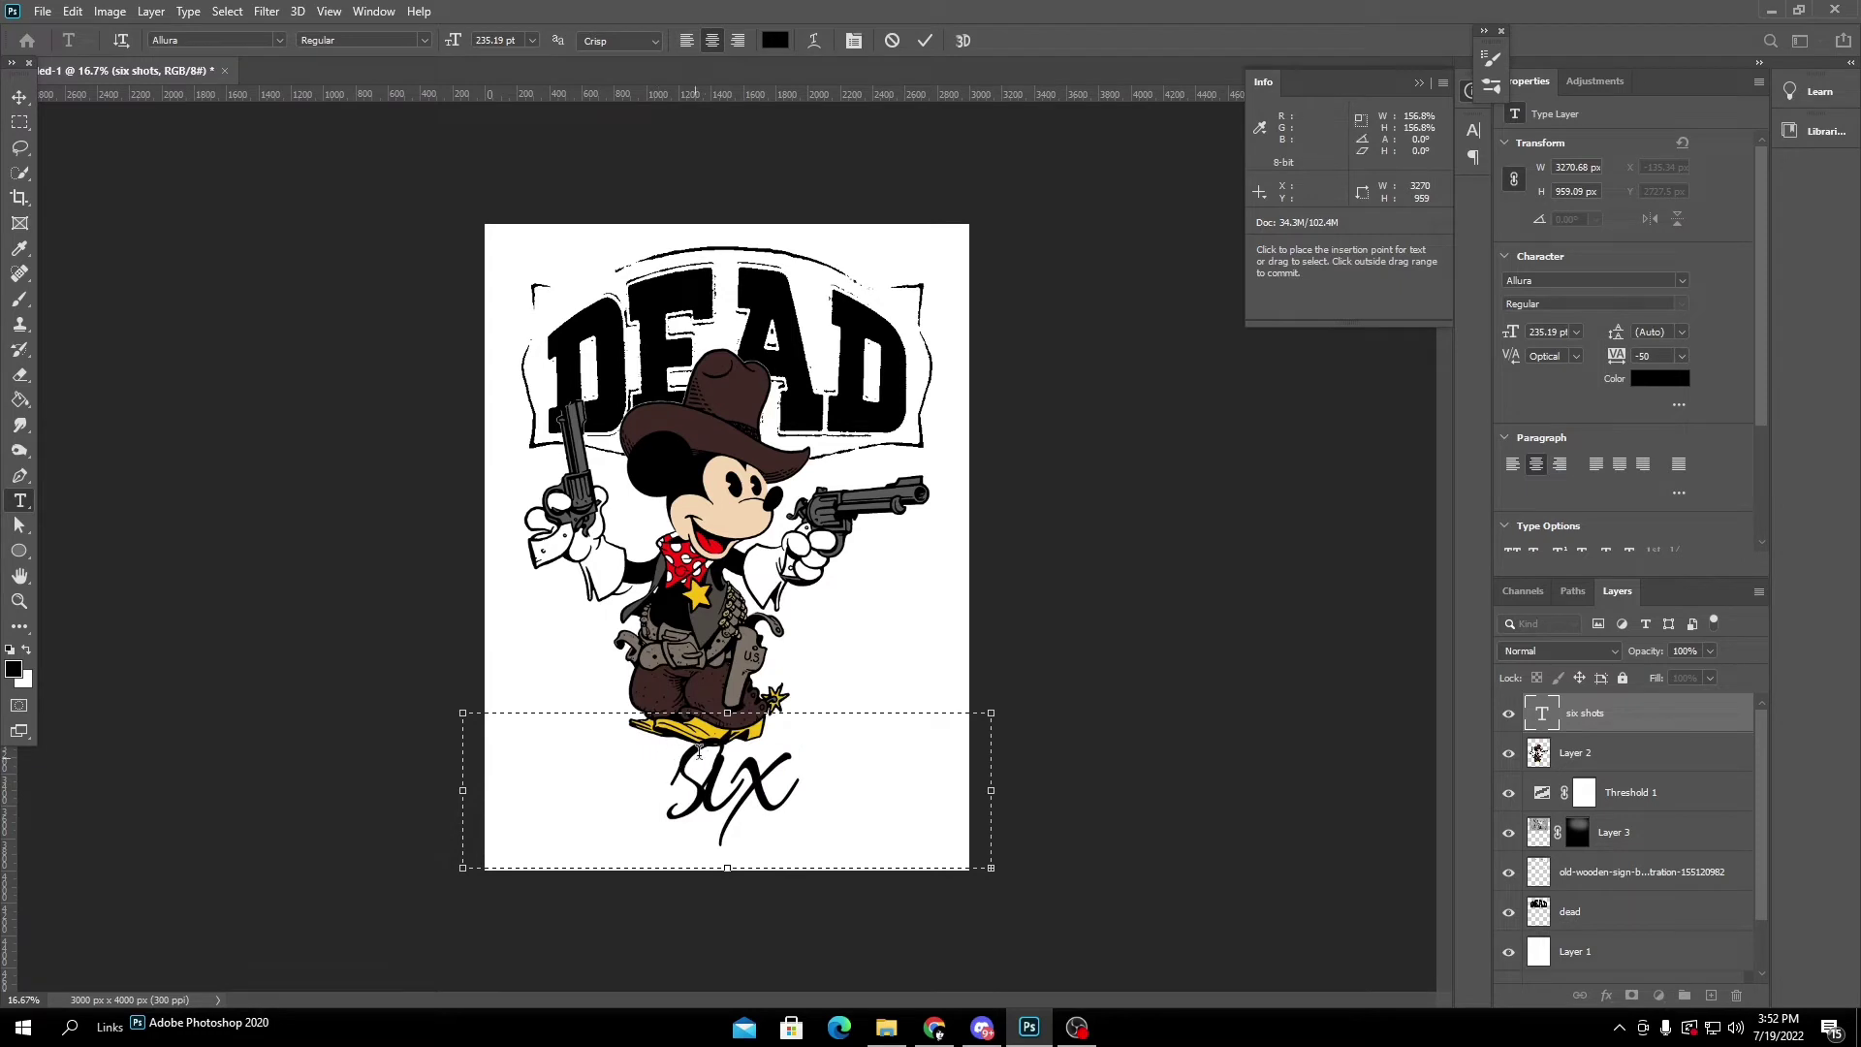
{"action": "mouse_move", "coordinate": [748, 715]}
{"action": "left_mouse_down"}
{"action": "mouse_move", "coordinate": [748, 519]}
{"action": "mouse_move", "coordinate": [749, 712]}
{"action": "left_mouse_up"}
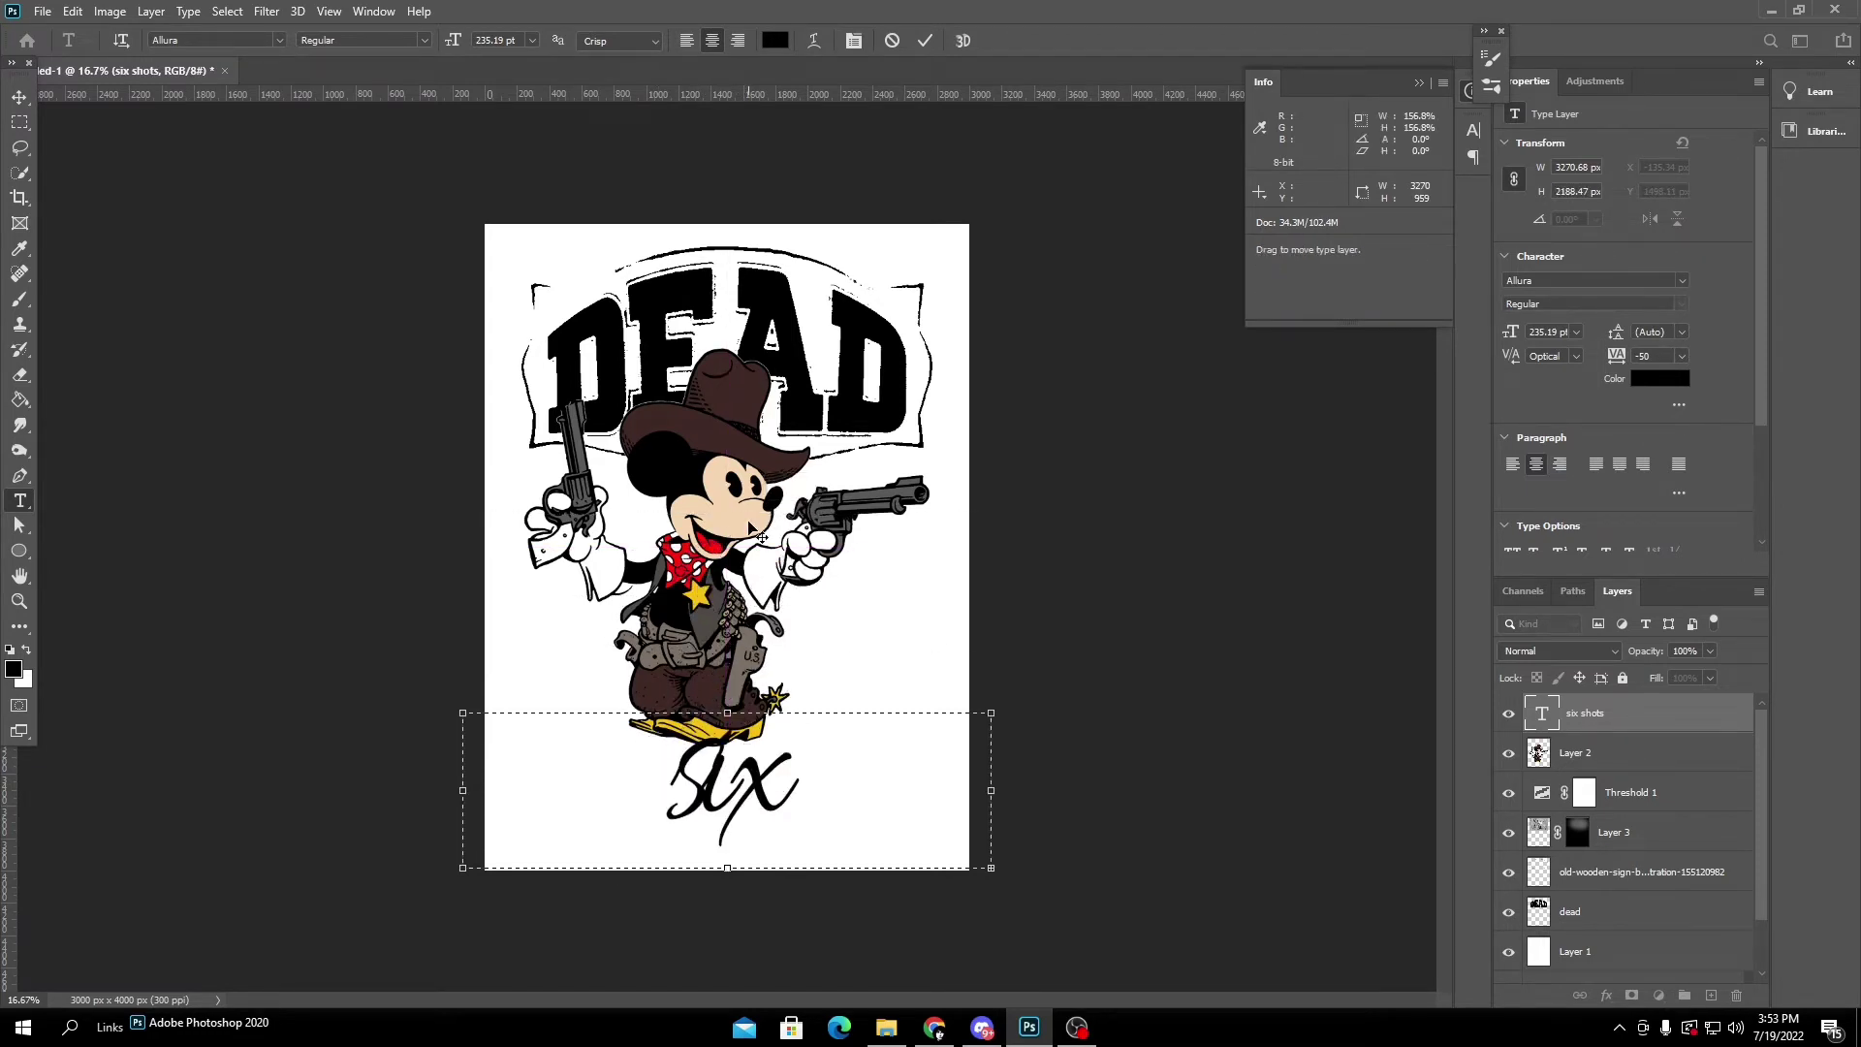
{"action": "key", "text": "ctrl+a"}
{"action": "type", "text": "six"}
{"action": "left_click", "coordinate": [19, 97]}
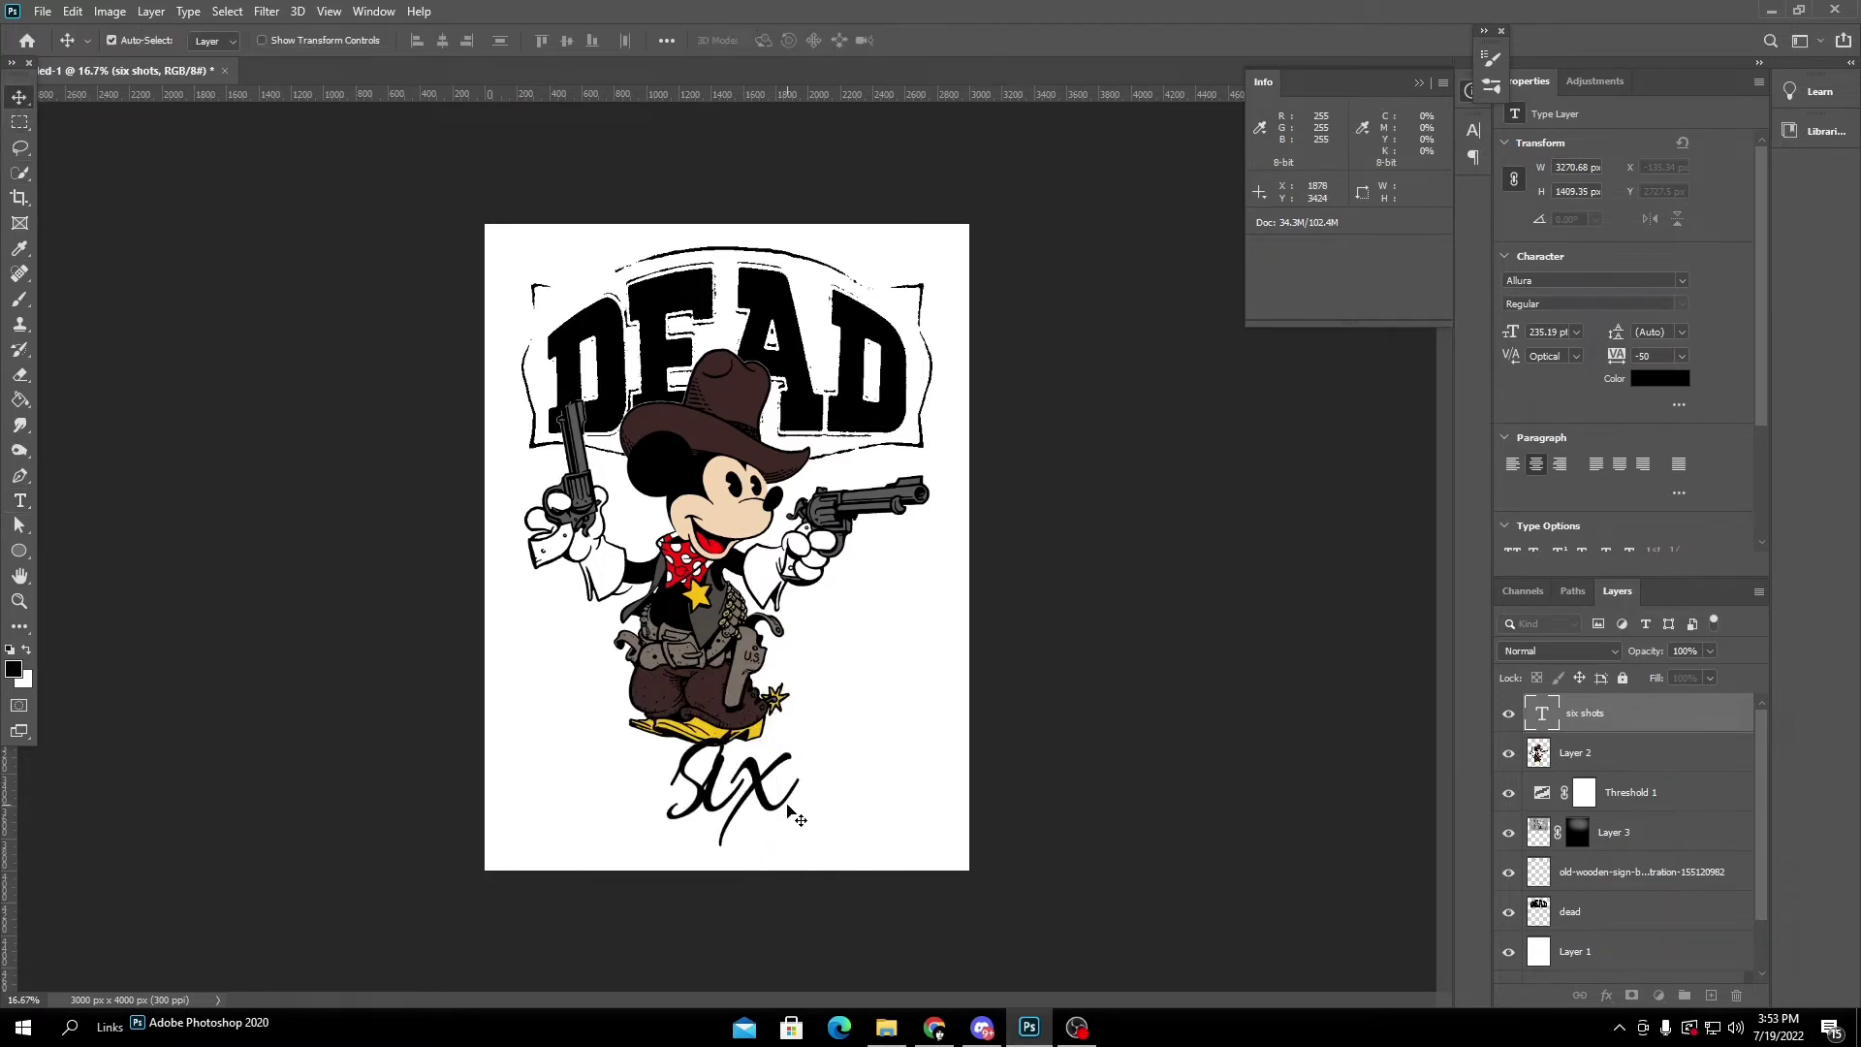
Move the "six" text beside the cowboy's boots and rotate it to about -9.8° so it slants upward.
{"action": "left_click_drag", "start_coordinate": [750, 767], "coordinate": [841, 708]}
{"action": "key", "text": "ctrl+t"}
{"action": "left_click_drag", "start_coordinate": [1144, 678], "coordinate": [1172, 602]}
{"action": "left_click_drag", "start_coordinate": [1031, 657], "coordinate": [1029, 683]}
{"action": "key", "text": "Return"}
Narrow the "six" text box to about 1388 px wide, with the word just beside the holster.
{"action": "key", "text": "t"}
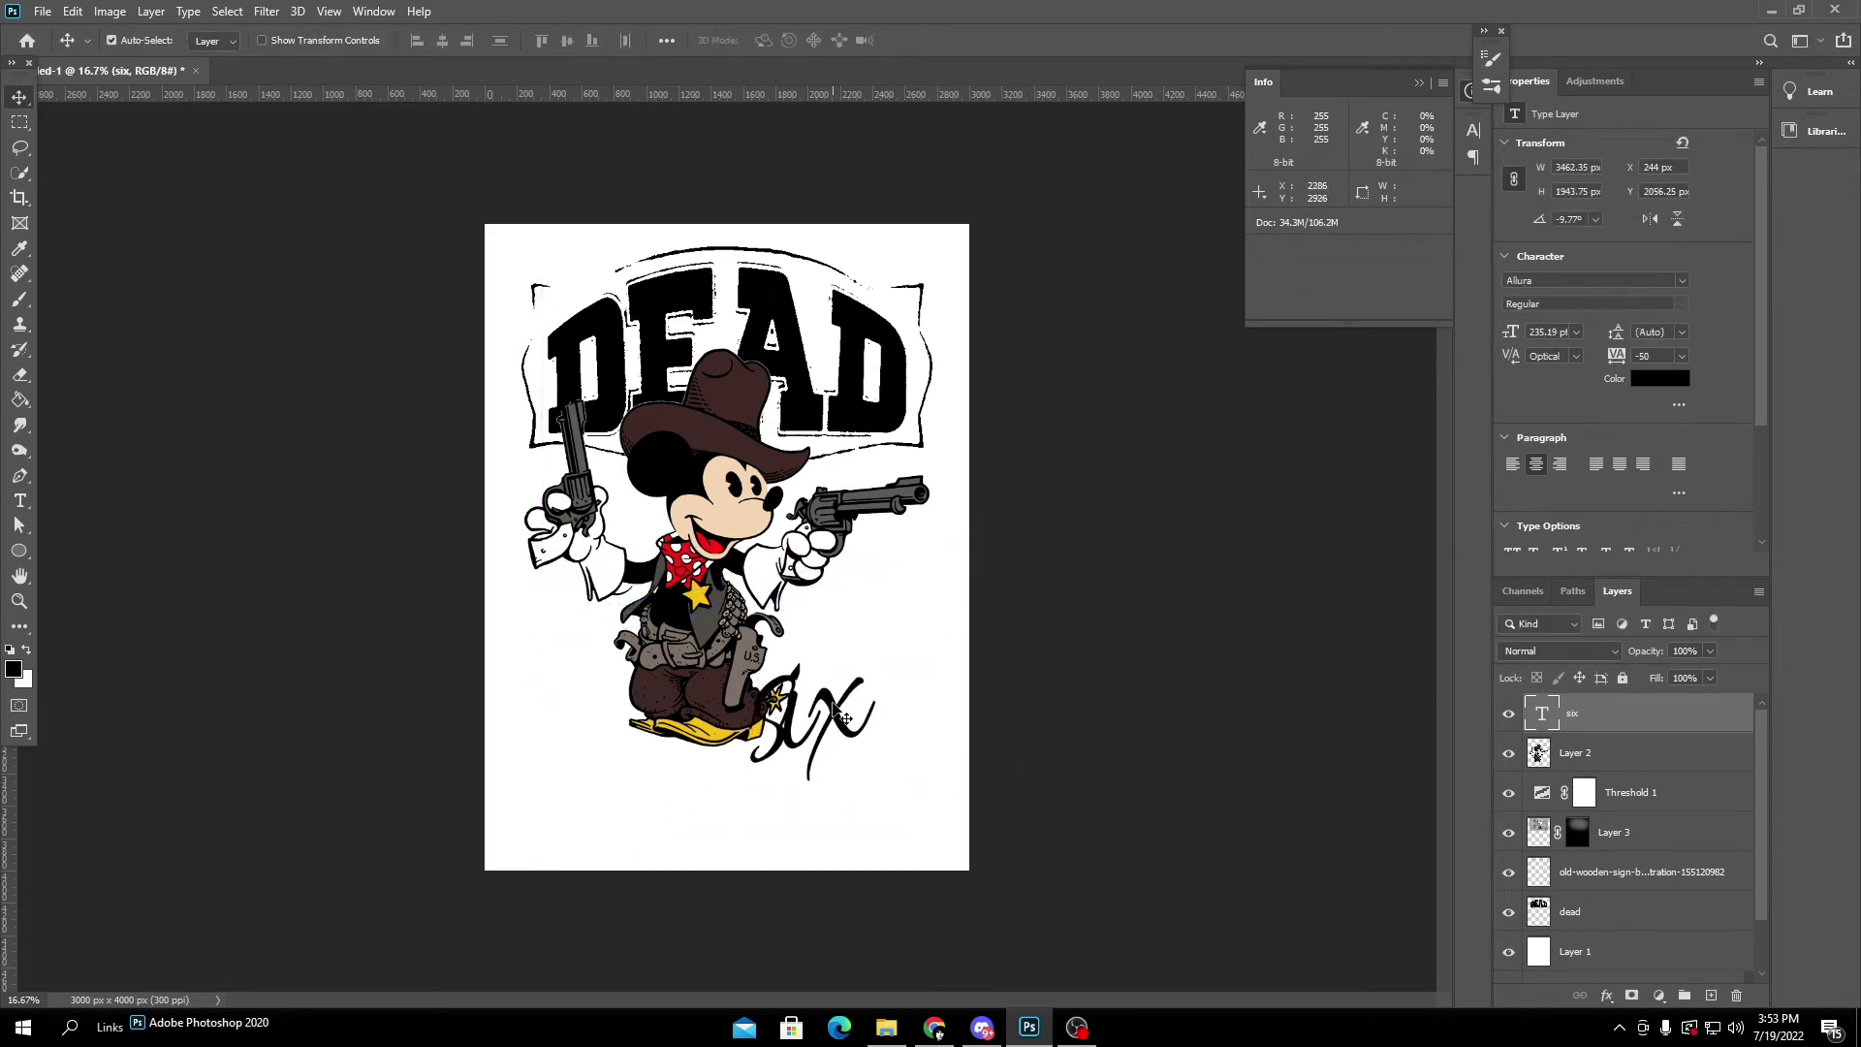
{"action": "left_click", "coordinate": [998, 706]}
{"action": "left_click_drag", "start_coordinate": [1070, 681], "coordinate": [878, 654]}
{"action": "right_click", "coordinate": [878, 733]}
{"action": "key", "text": "Escape"}
{"action": "left_click", "coordinate": [20, 97]}
Add a text box about 1884 x 474 px below the boots containing the word "Shots" in 150 pt Allura.
{"action": "left_click", "coordinate": [19, 500]}
{"action": "left_click_drag", "start_coordinate": [596, 778], "coordinate": [901, 856]}
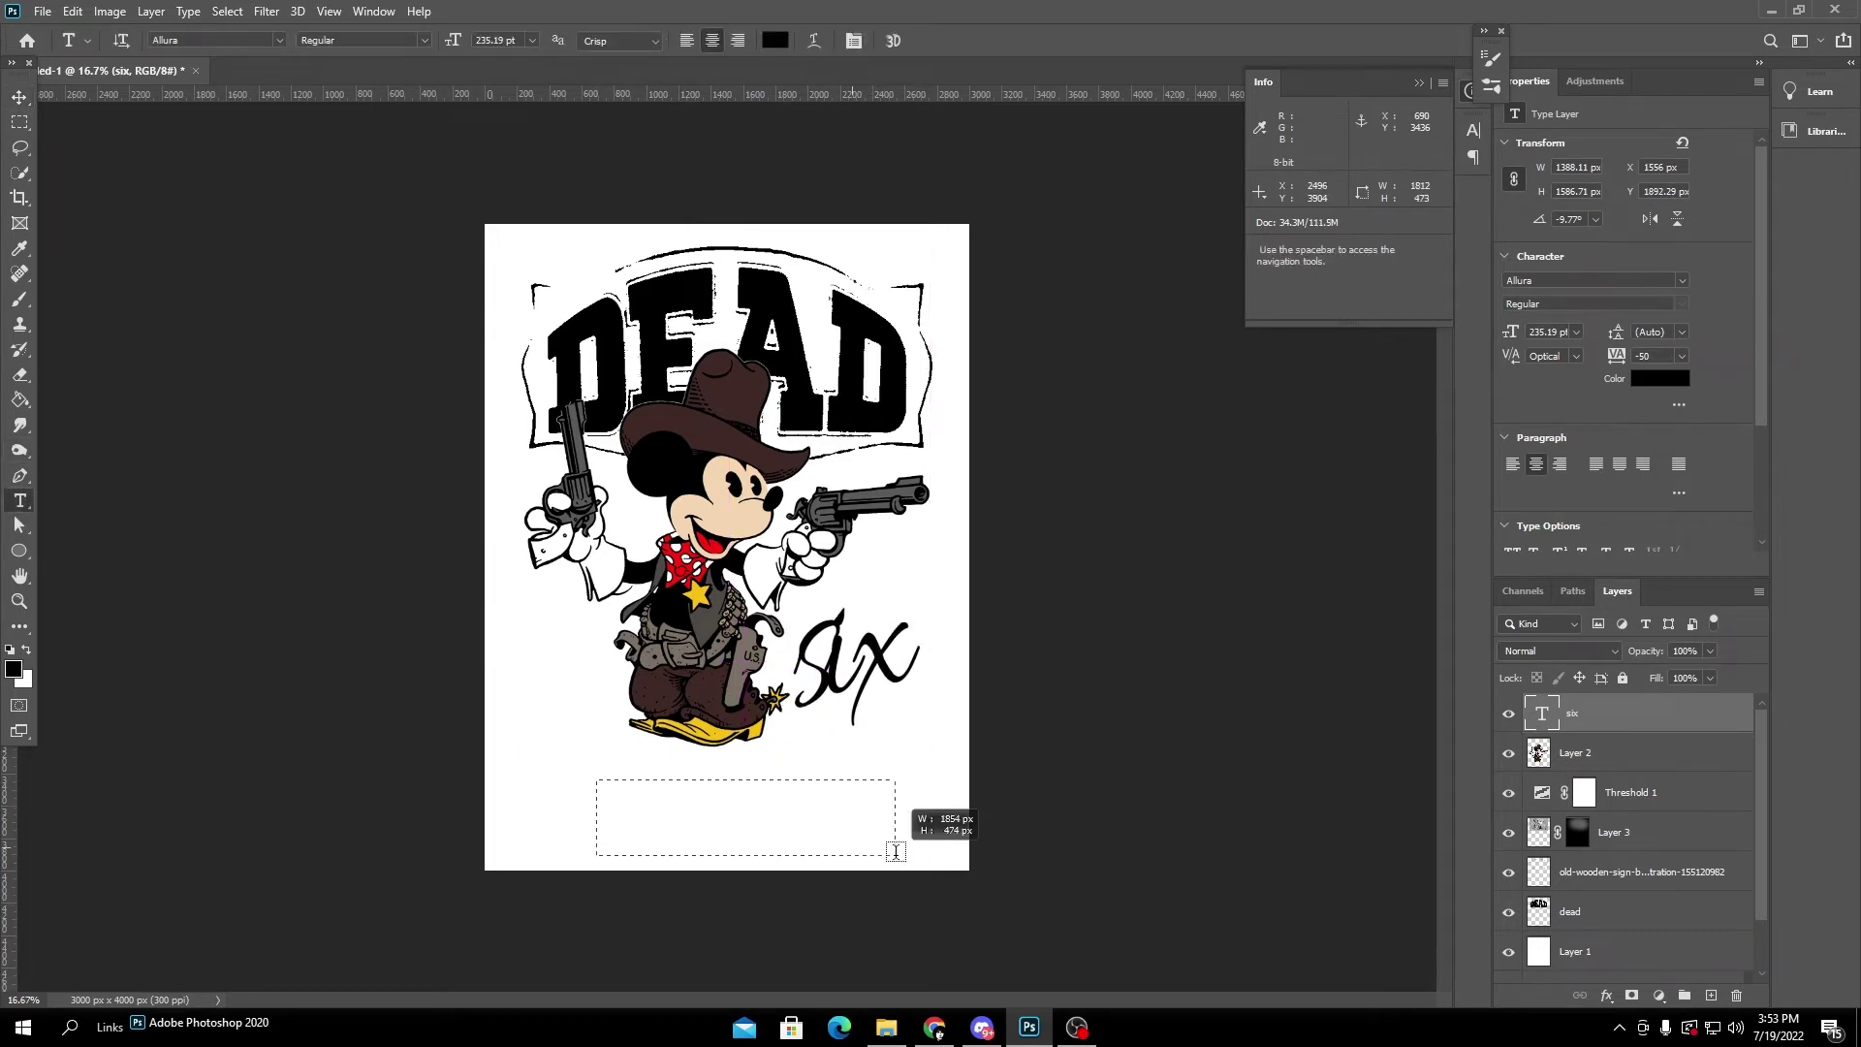
{"action": "key", "text": "BackSpace"}
{"action": "type", "text": "shots"}
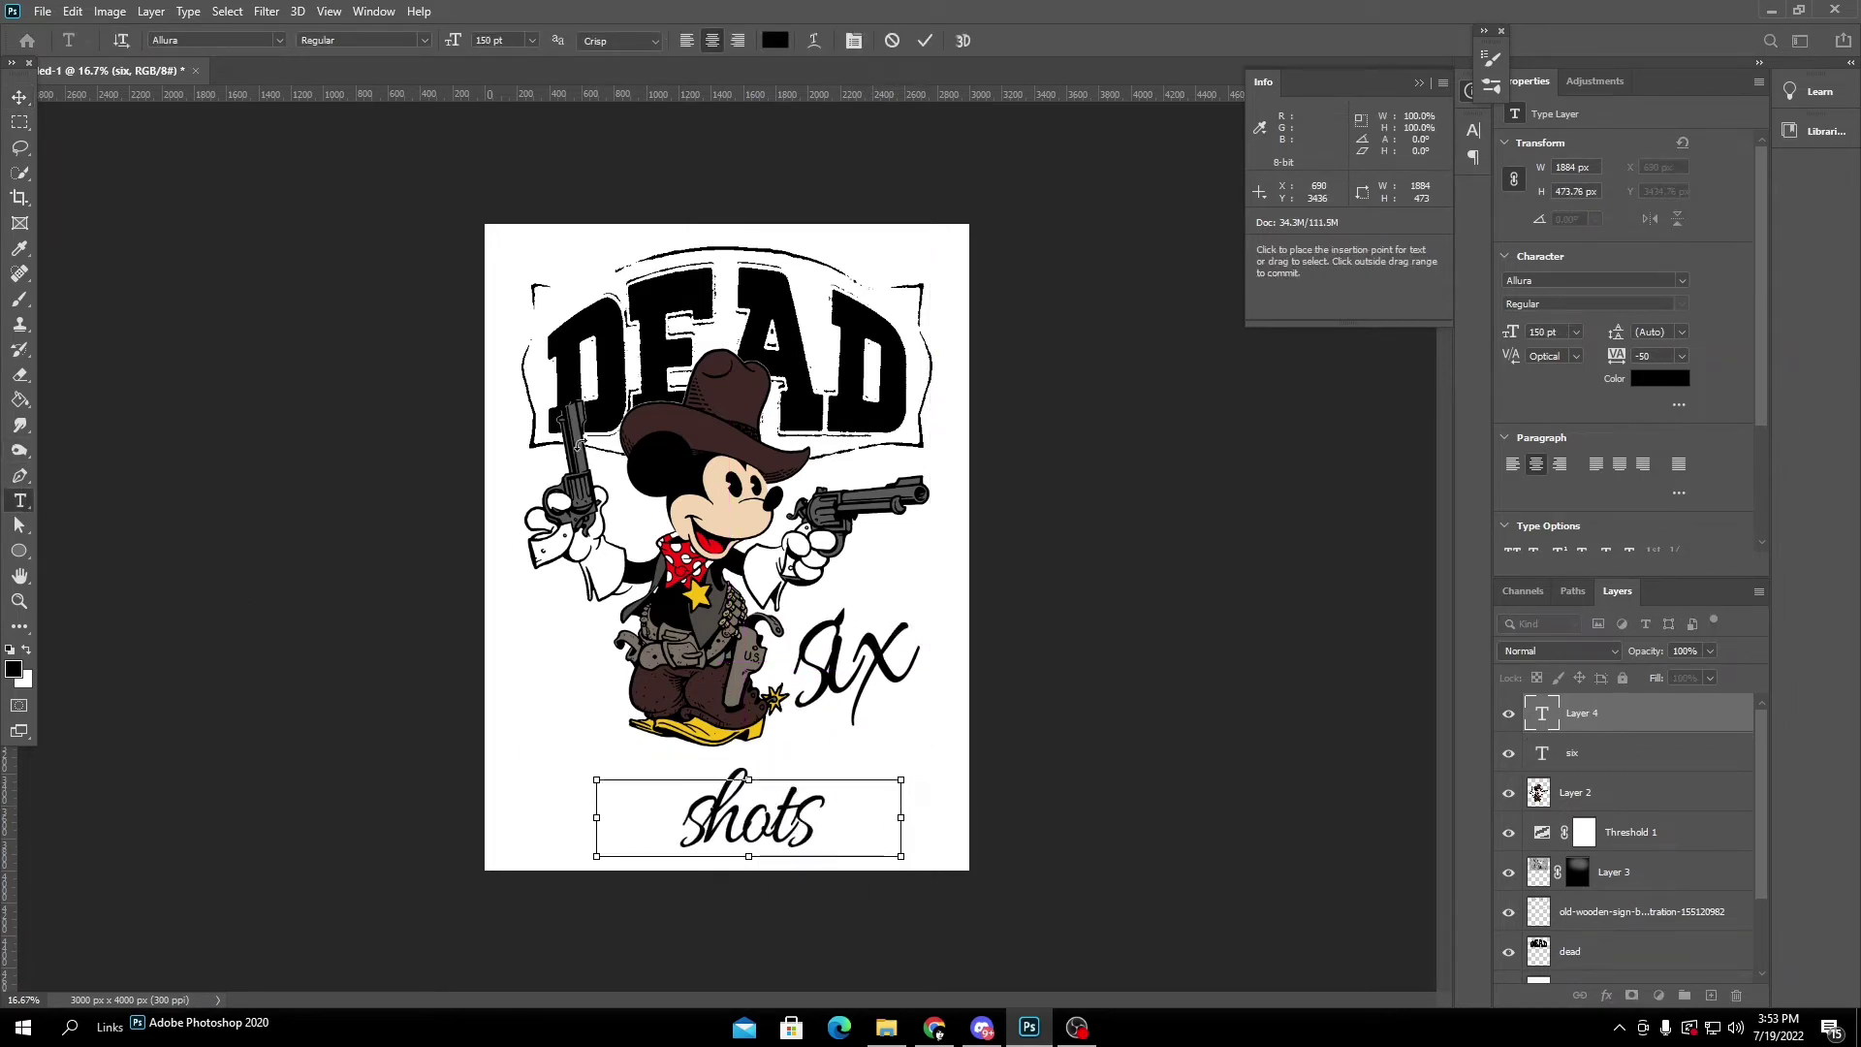
{"action": "key", "text": "ctrl+a"}
{"action": "key", "text": "BackSpace"}
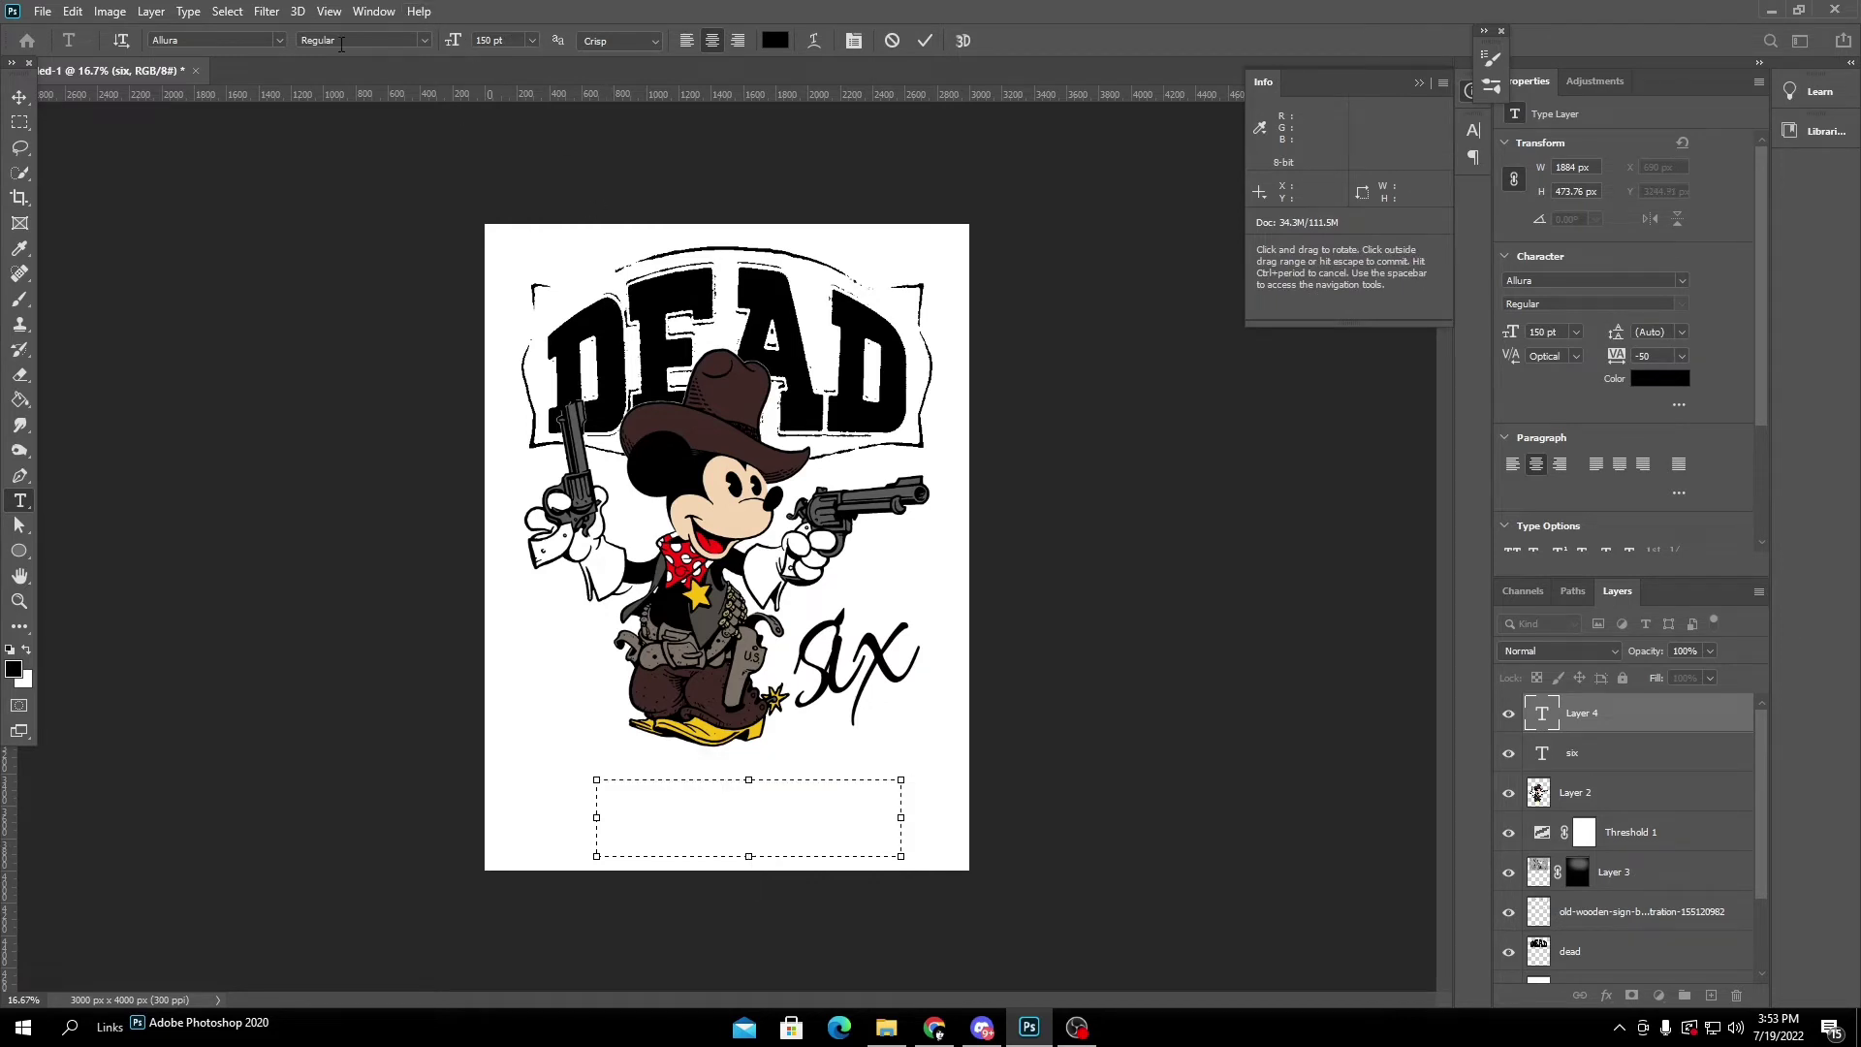
{"action": "type", "text": "Shots"}
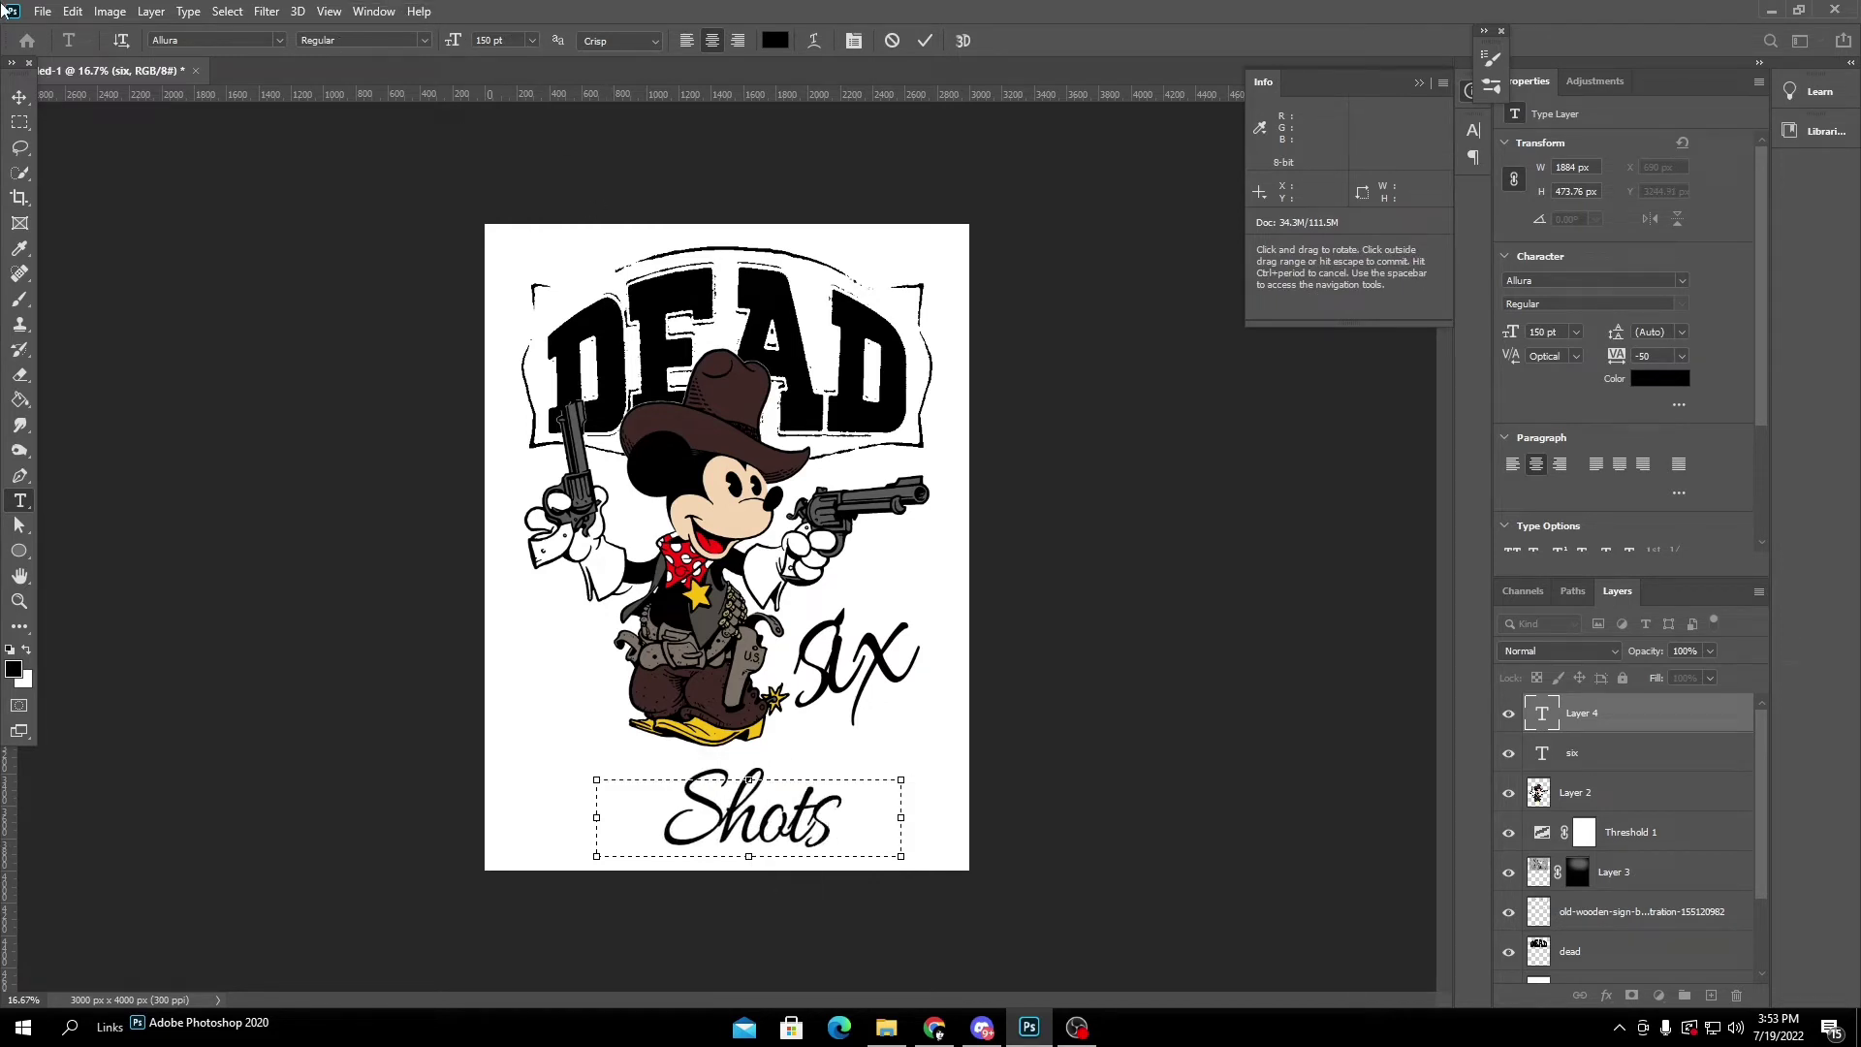
Commit the "Shots" text and move it up directly beneath the word "six", beside the boots.
{"action": "left_click", "coordinate": [827, 896]}
{"action": "key", "text": "v"}
{"action": "left_click_drag", "start_coordinate": [799, 827], "coordinate": [900, 757]}
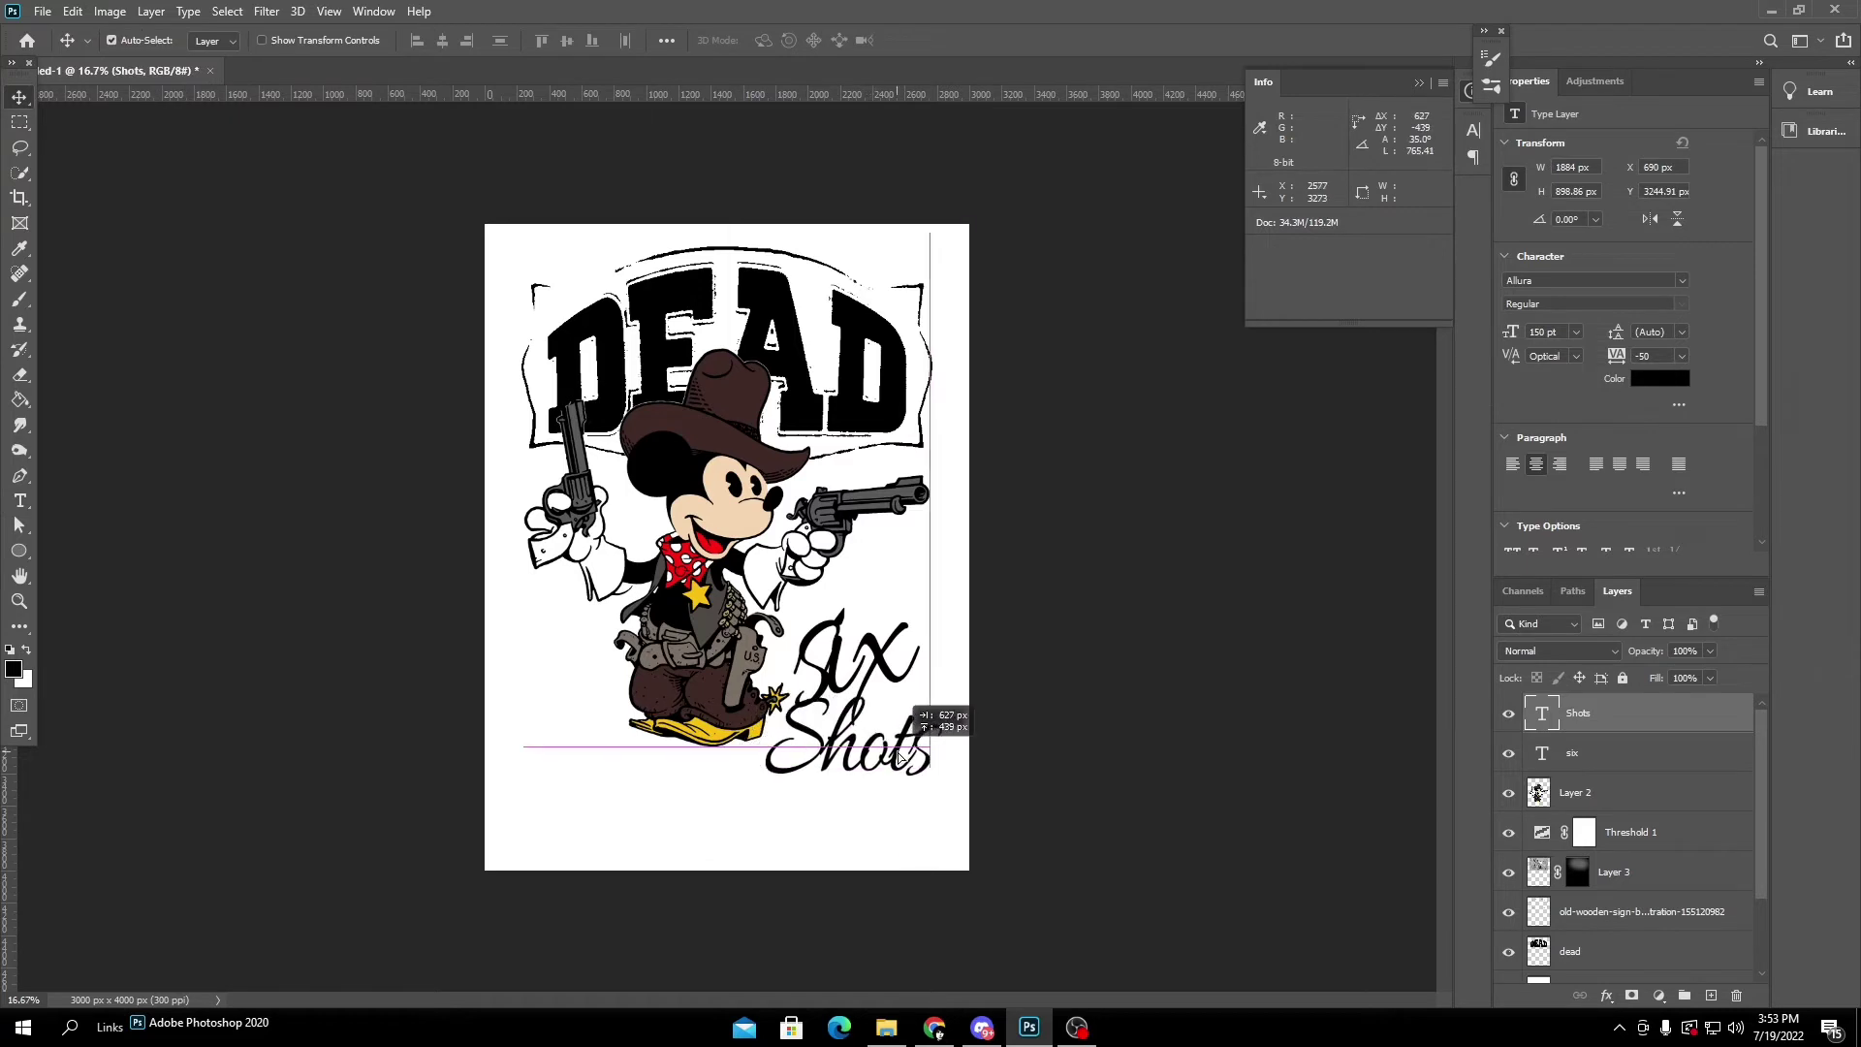
Rotate the "Shots" text to about -9.24° and enlarge it to about 201.68 pt beneath the word "six".
{"action": "key", "text": "ctrl+t"}
{"action": "left_click_drag", "start_coordinate": [1080, 747], "coordinate": [1100, 676]}
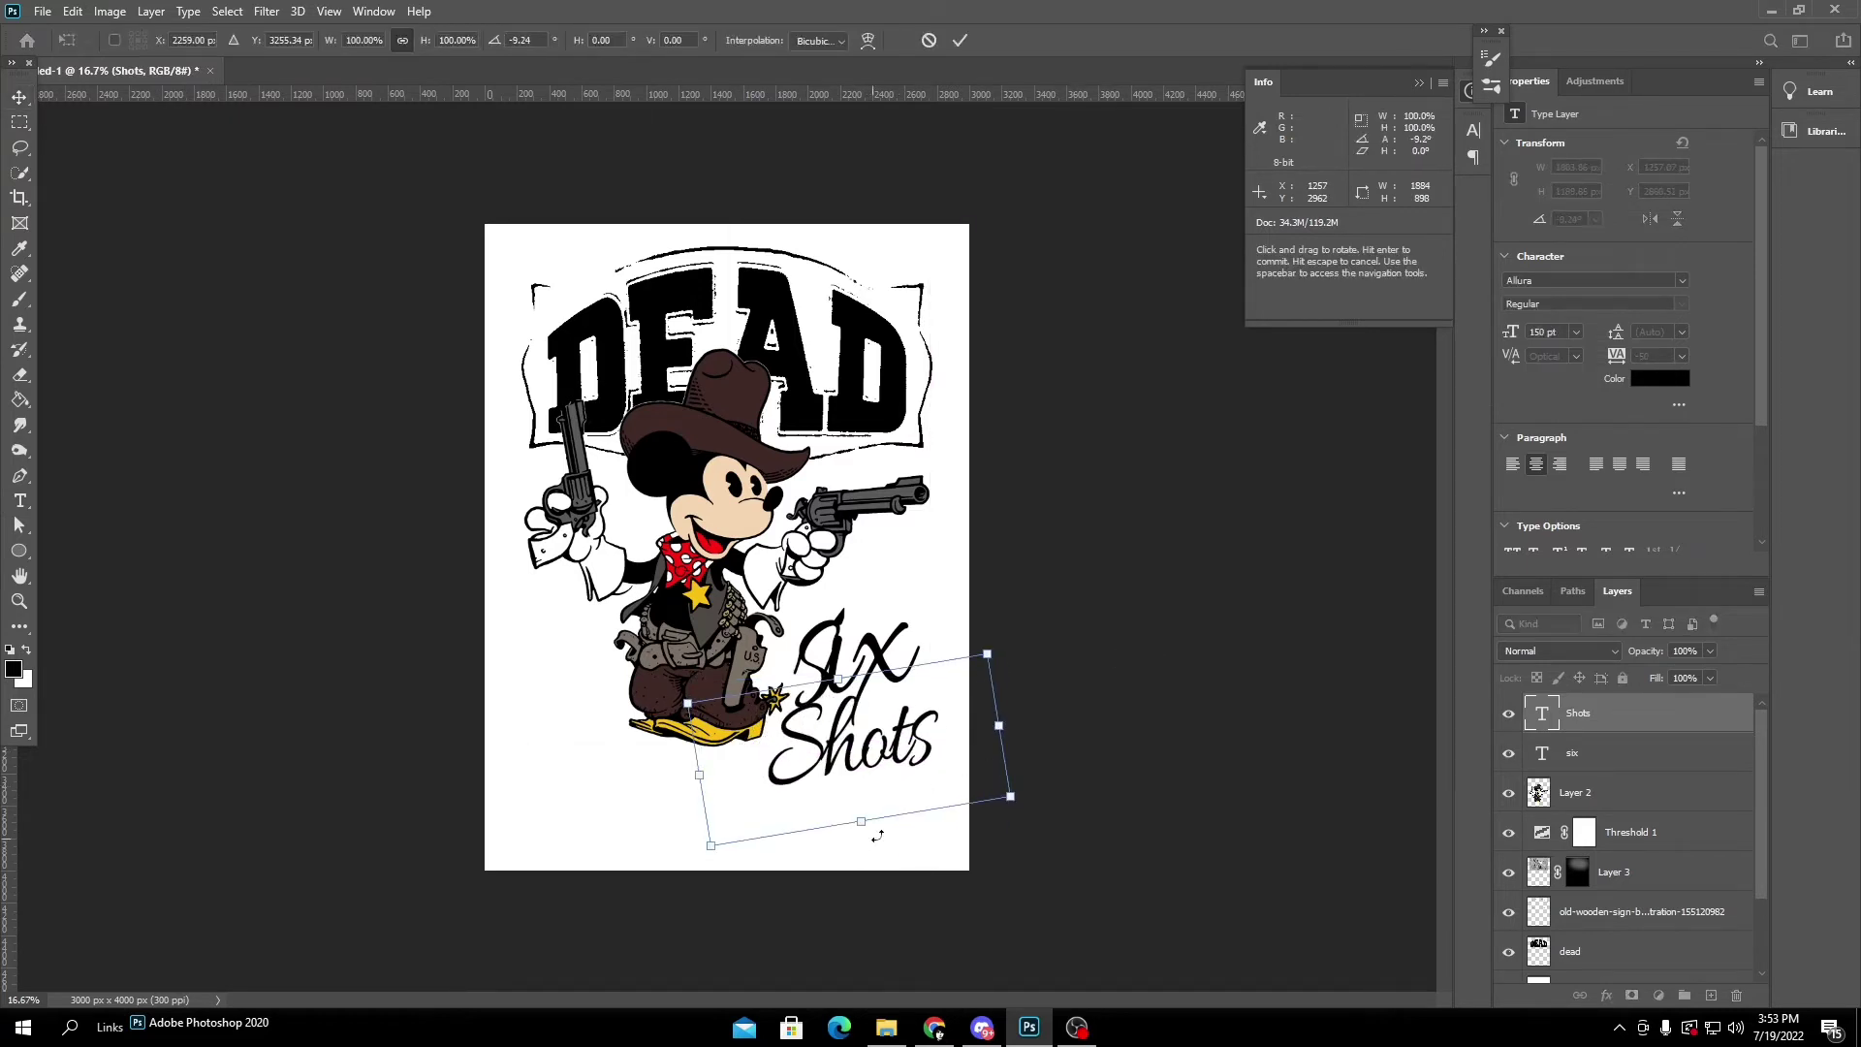
{"action": "left_click_drag", "start_coordinate": [873, 853], "coordinate": [877, 896]}
{"action": "mouse_move", "coordinate": [855, 796]}
{"action": "left_mouse_down"}
{"action": "mouse_move", "coordinate": [820, 768]}
{"action": "mouse_move", "coordinate": [841, 781]}
{"action": "mouse_move", "coordinate": [821, 792]}
{"action": "mouse_move", "coordinate": [840, 790]}
{"action": "left_mouse_up"}
{"action": "key", "text": "Return"}
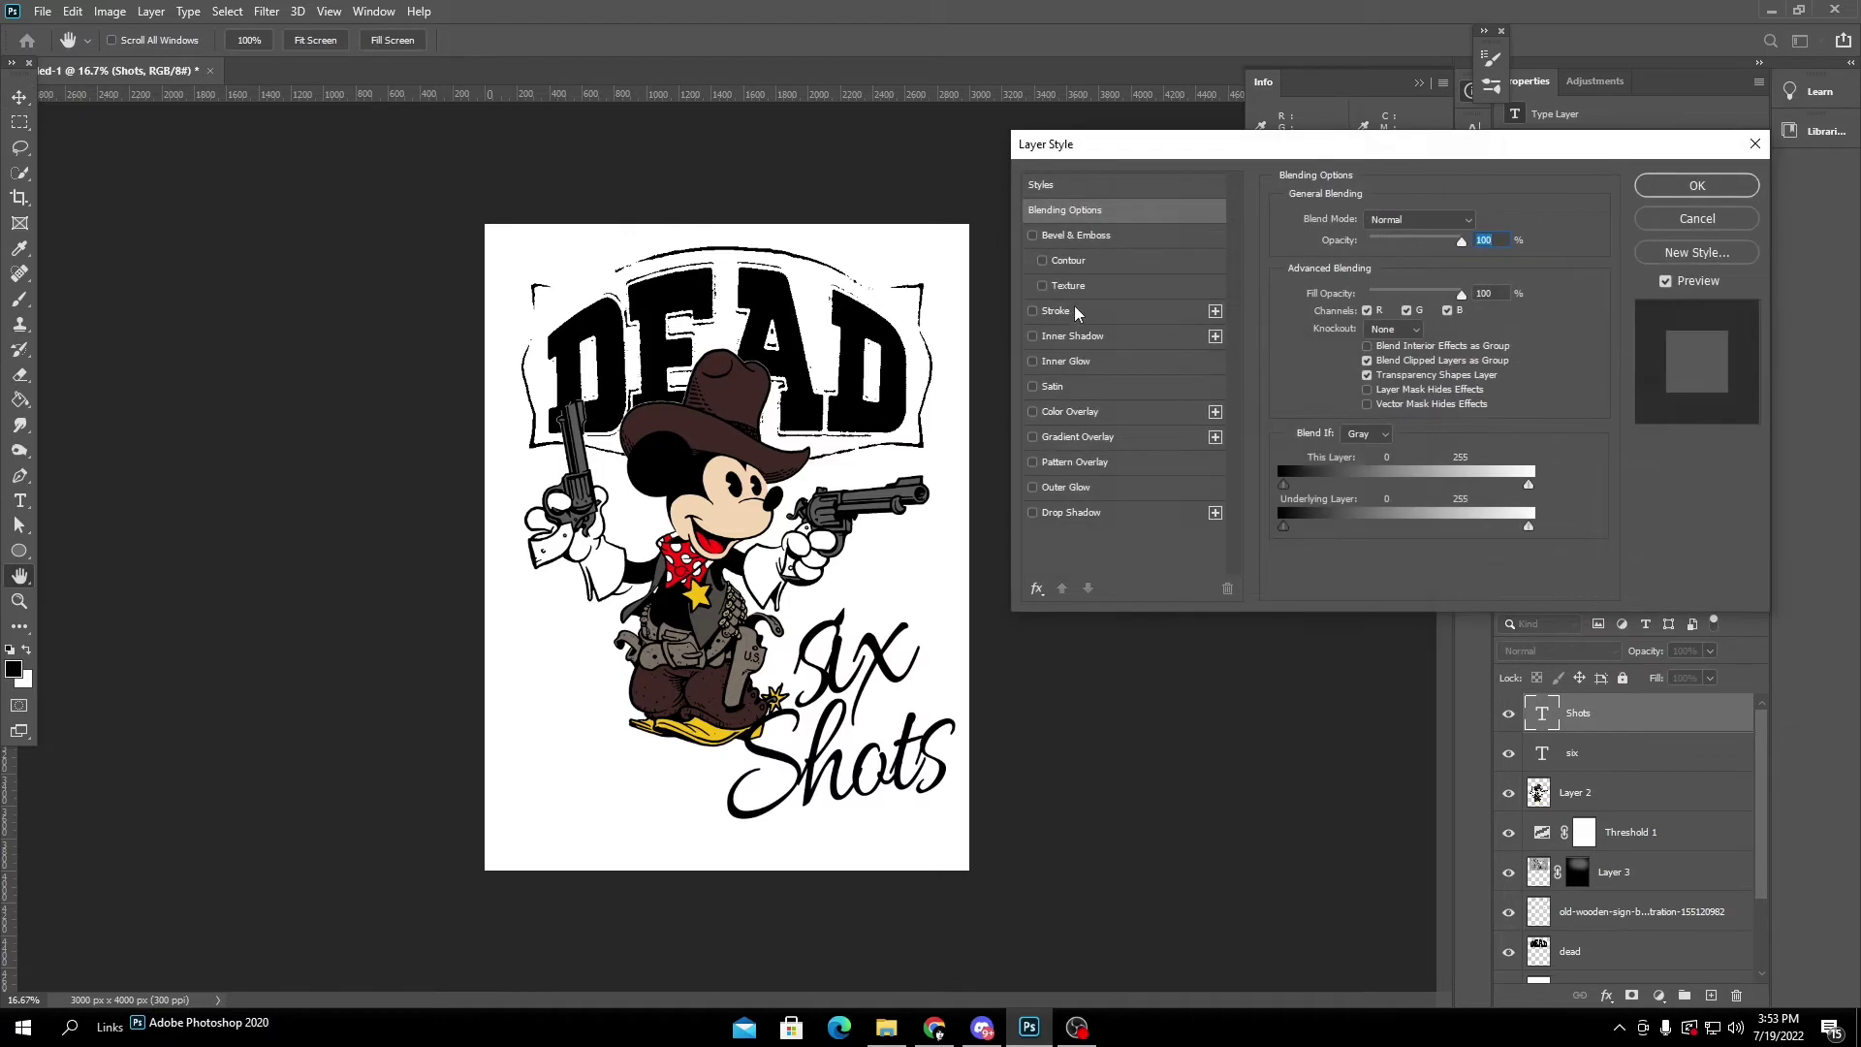
Add a white 27 px outside Stroke effect to the "Shots" lettering.
{"action": "left_click", "coordinate": [1076, 310]}
{"action": "left_click", "coordinate": [1326, 360]}
{"action": "left_click", "coordinate": [1149, 142]}
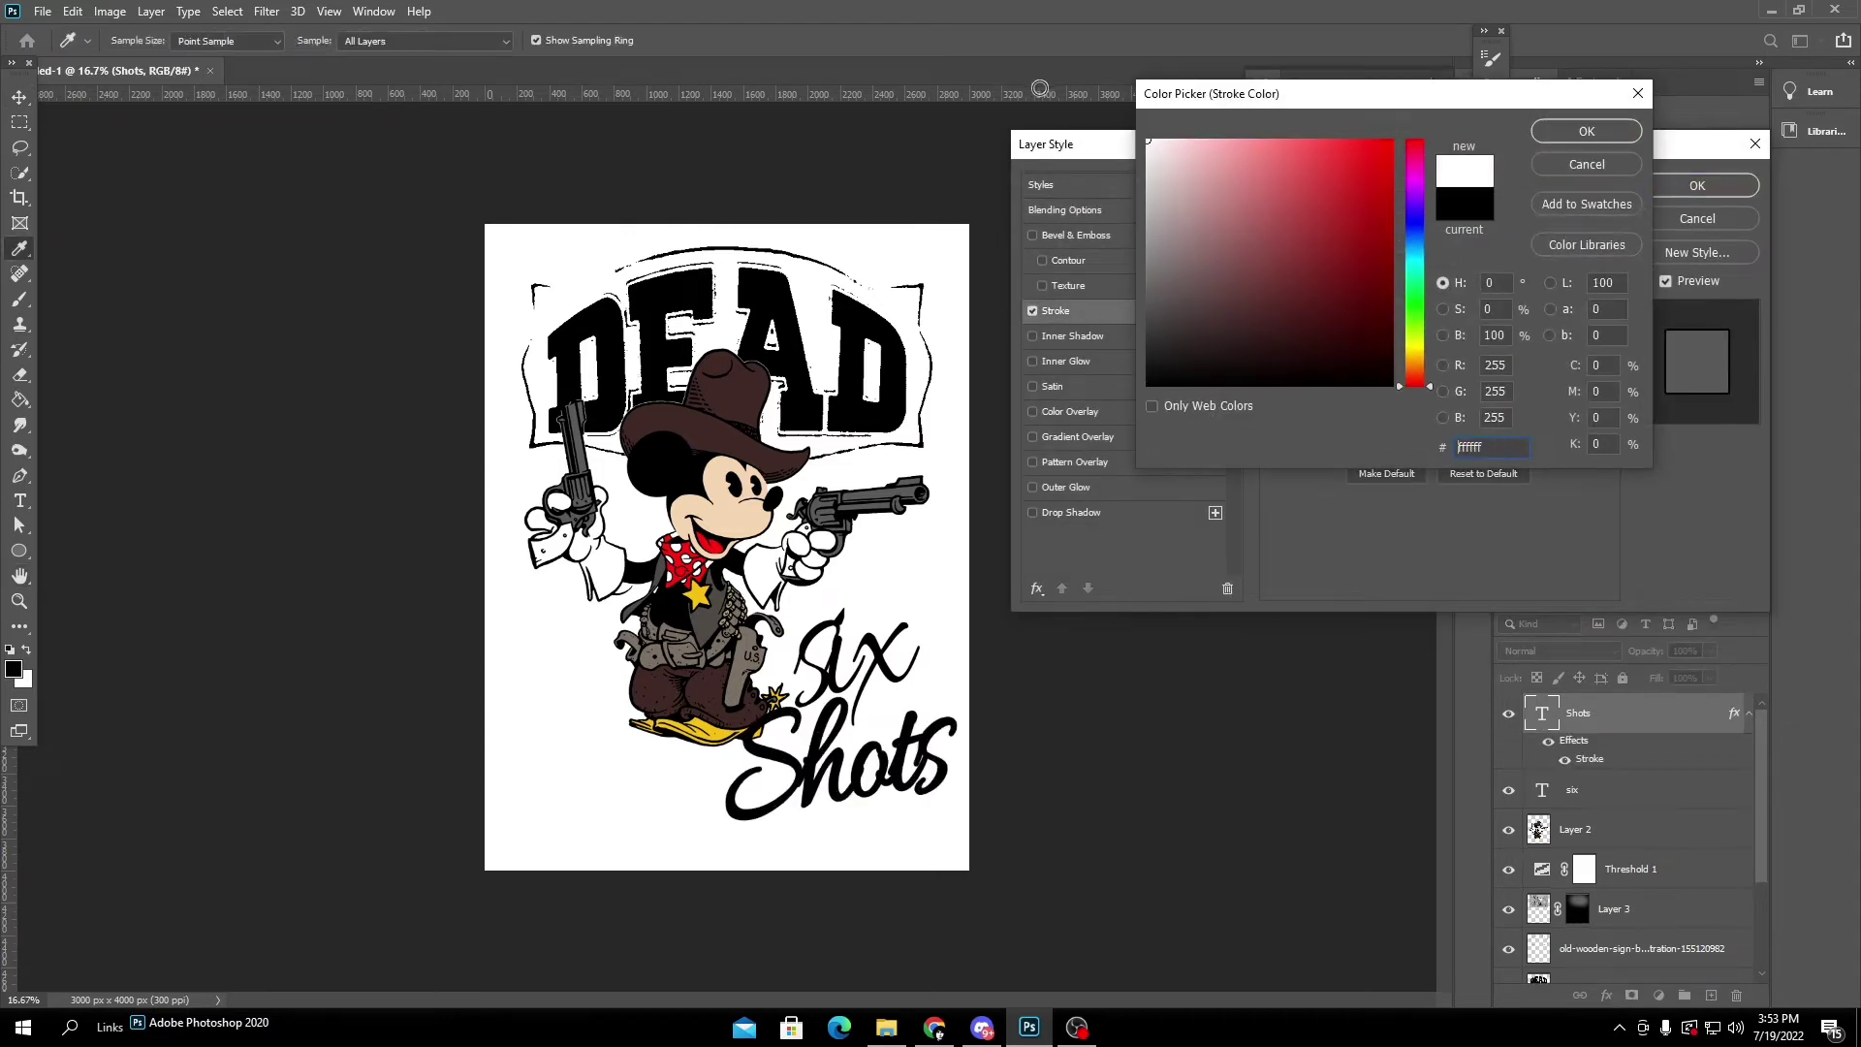
{"action": "left_click", "coordinate": [1571, 135]}
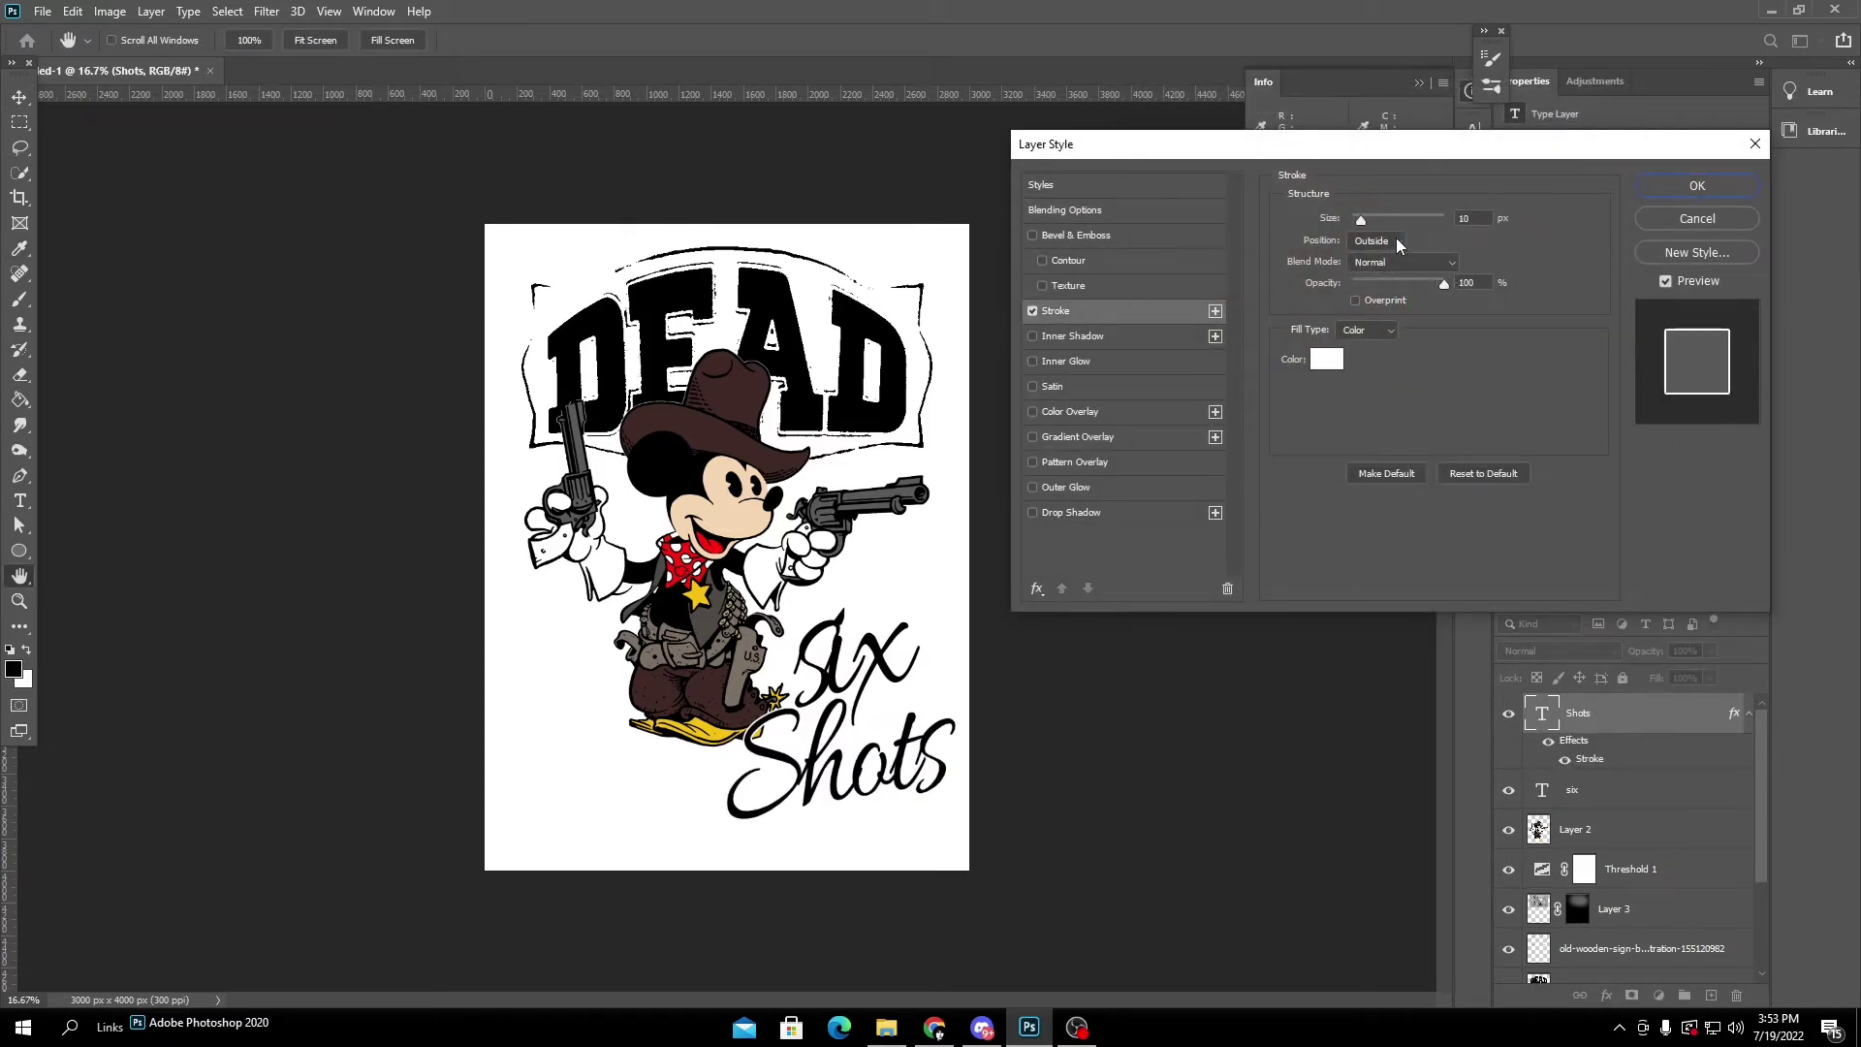
{"action": "left_click_drag", "start_coordinate": [1365, 221], "coordinate": [1373, 226]}
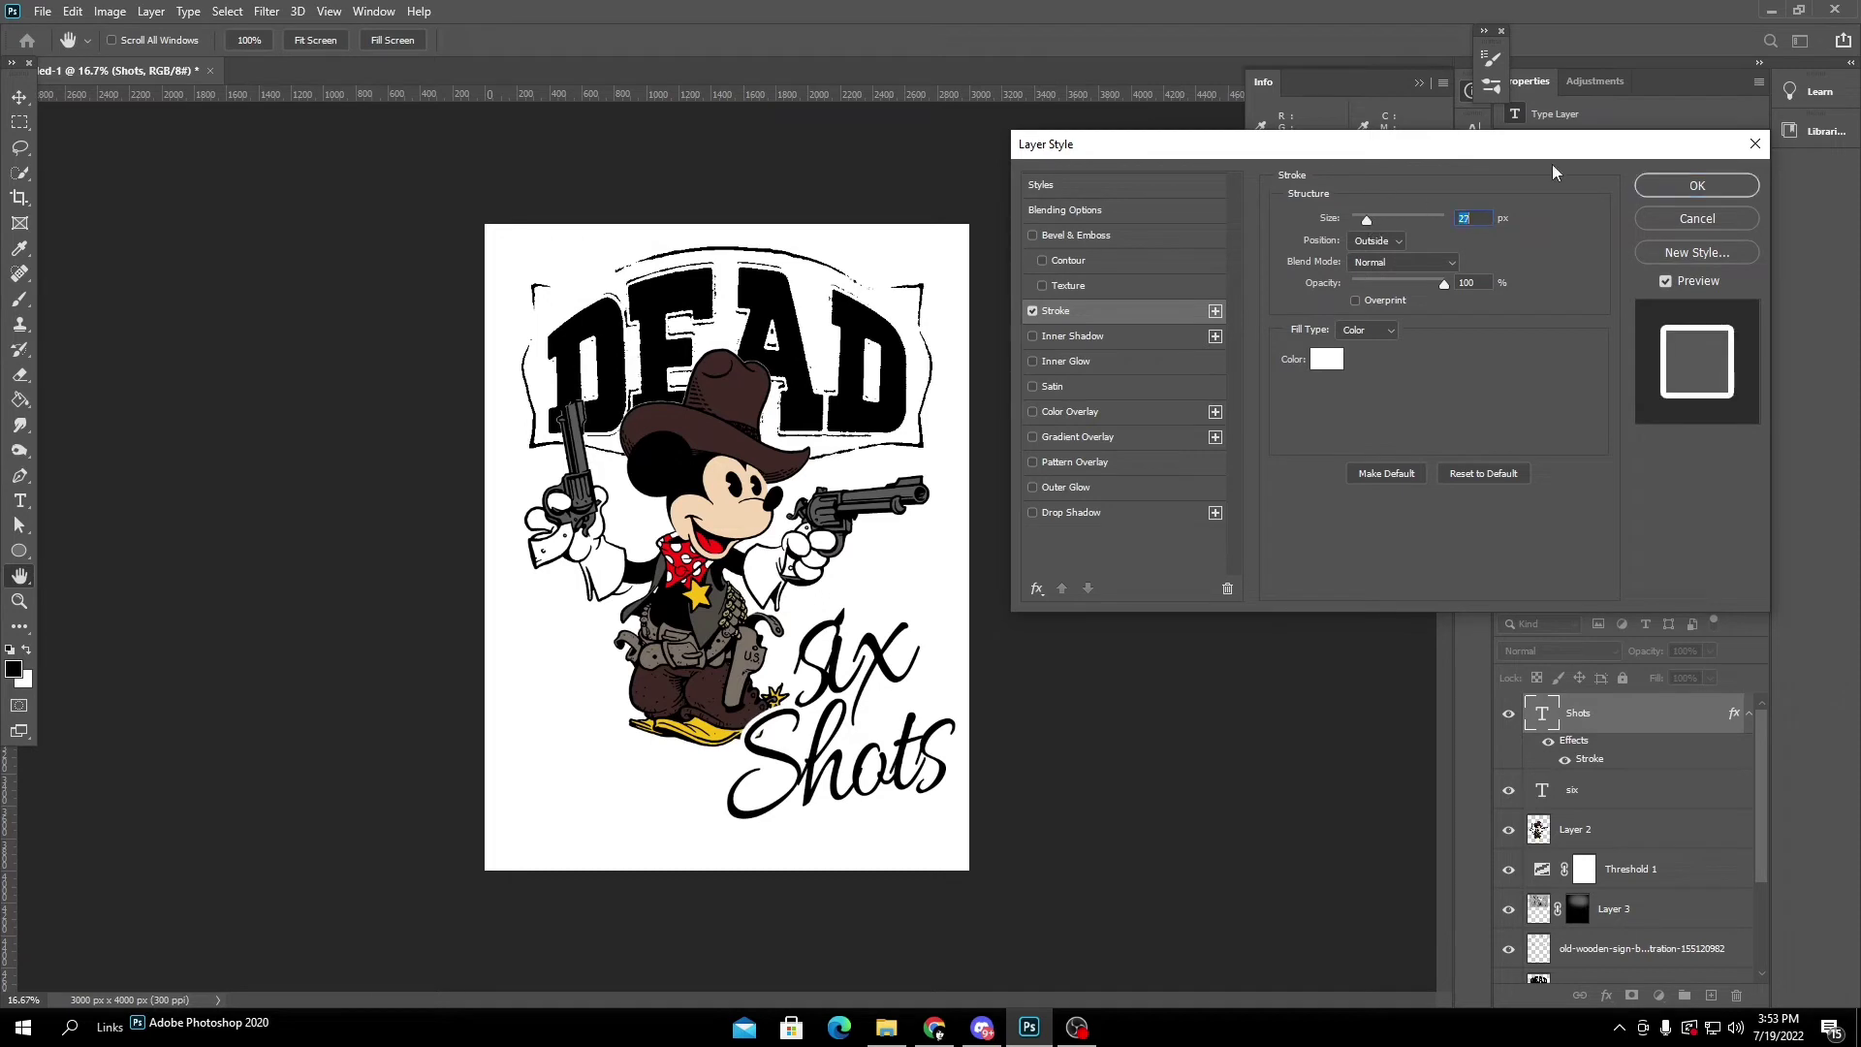
{"action": "left_click", "coordinate": [1696, 186]}
Place the "Shots" layer directly below the "six" layer in the stack and nudge the lettering slightly down.
{"action": "left_click_drag", "start_coordinate": [1615, 714], "coordinate": [1615, 793]}
{"action": "key", "text": "Down"}
{"action": "key", "text": "Down"}
{"action": "key", "text": "Down"}
{"action": "key", "text": "Down"}
{"action": "key", "text": "Down"}
{"action": "key", "text": "Down"}
{"action": "key", "text": "Down"}
{"action": "key", "text": "Down"}
{"action": "key", "text": "Down"}
{"action": "key", "text": "Down"}
{"action": "key", "text": "Down"}
{"action": "key", "text": "Down"}
{"action": "key", "text": "Down"}
{"action": "key", "text": "Down"}
{"action": "key", "text": "Down"}
{"action": "key", "text": "Down"}
{"action": "key", "text": "Down"}
{"action": "key", "text": "Down"}
{"action": "key", "text": "Down"}
{"action": "key", "text": "Down"}
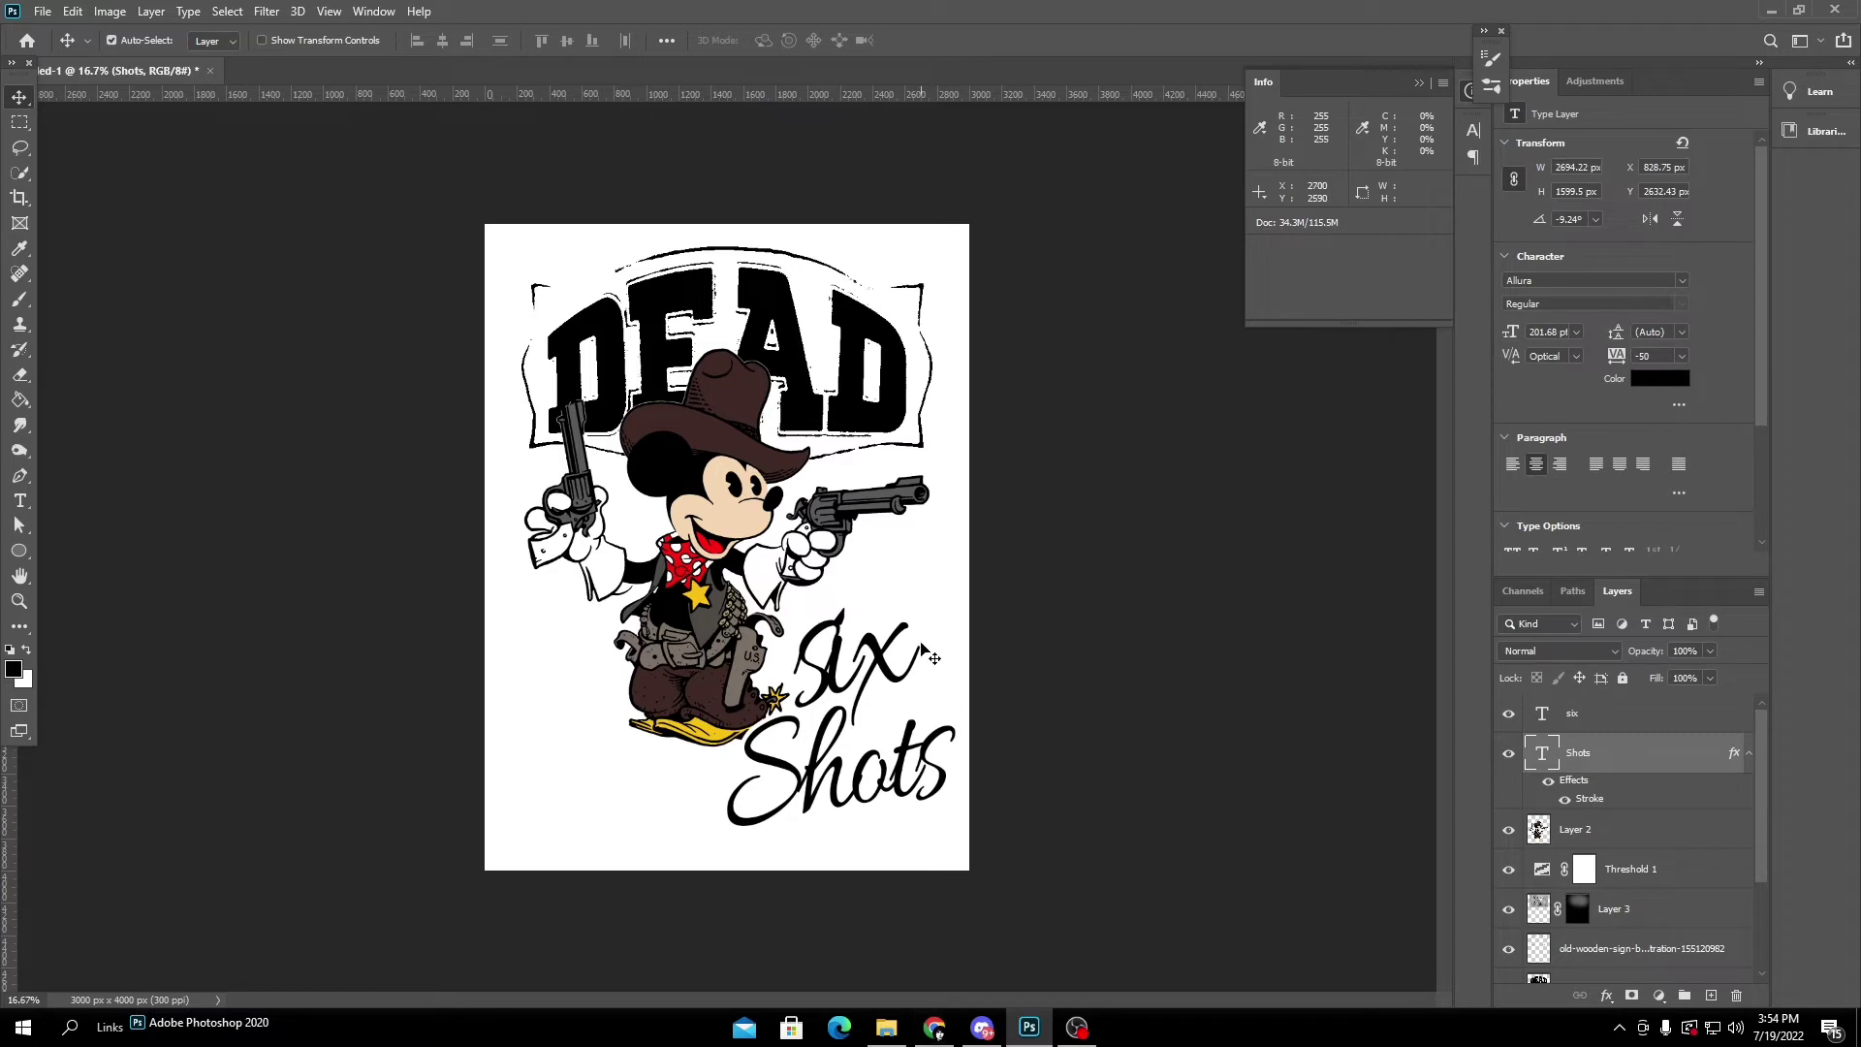
Fetch the cracked-wall texture image from Google Chrome and paste it into the Photoshop document as a new layer.
{"action": "scroll", "coordinate": [1700, 748], "scroll_direction": "down", "scroll_amount": 3}
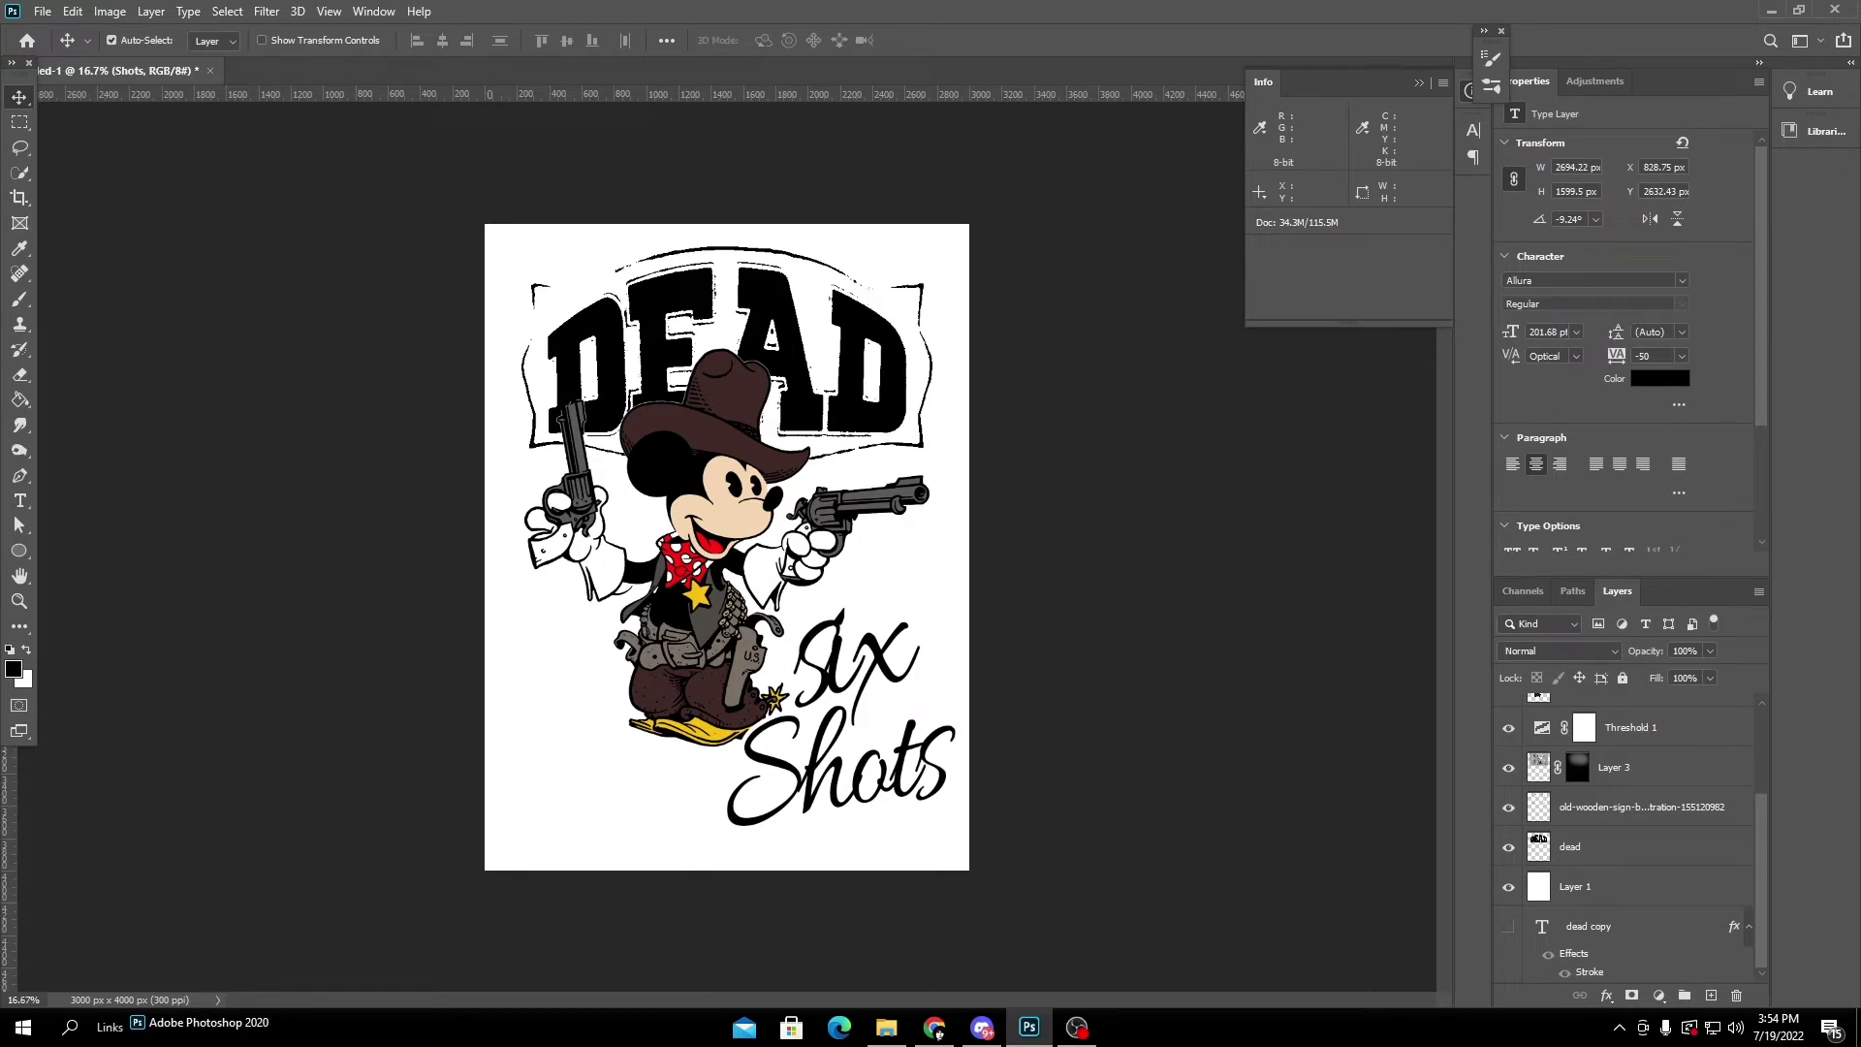
{"action": "left_click", "coordinate": [937, 1029]}
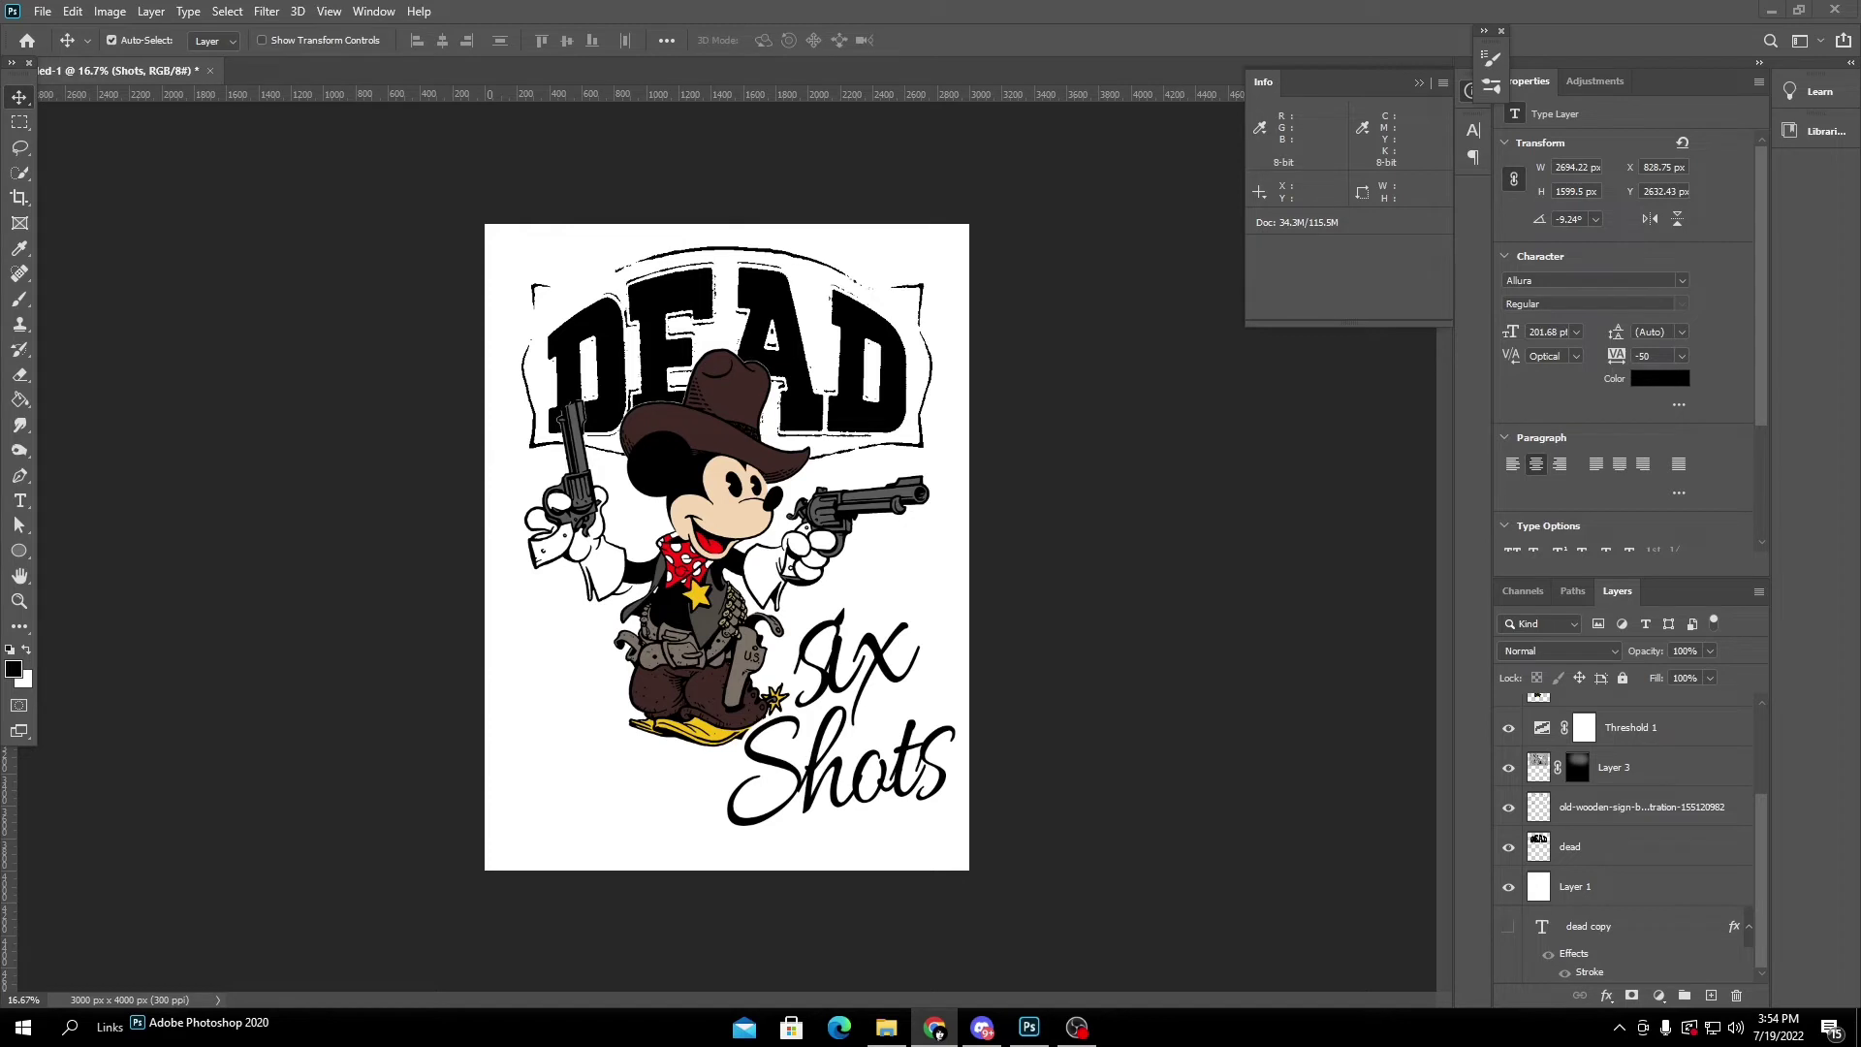
{"action": "left_click", "coordinate": [1128, 633]}
{"action": "key", "text": "ctrl+v"}
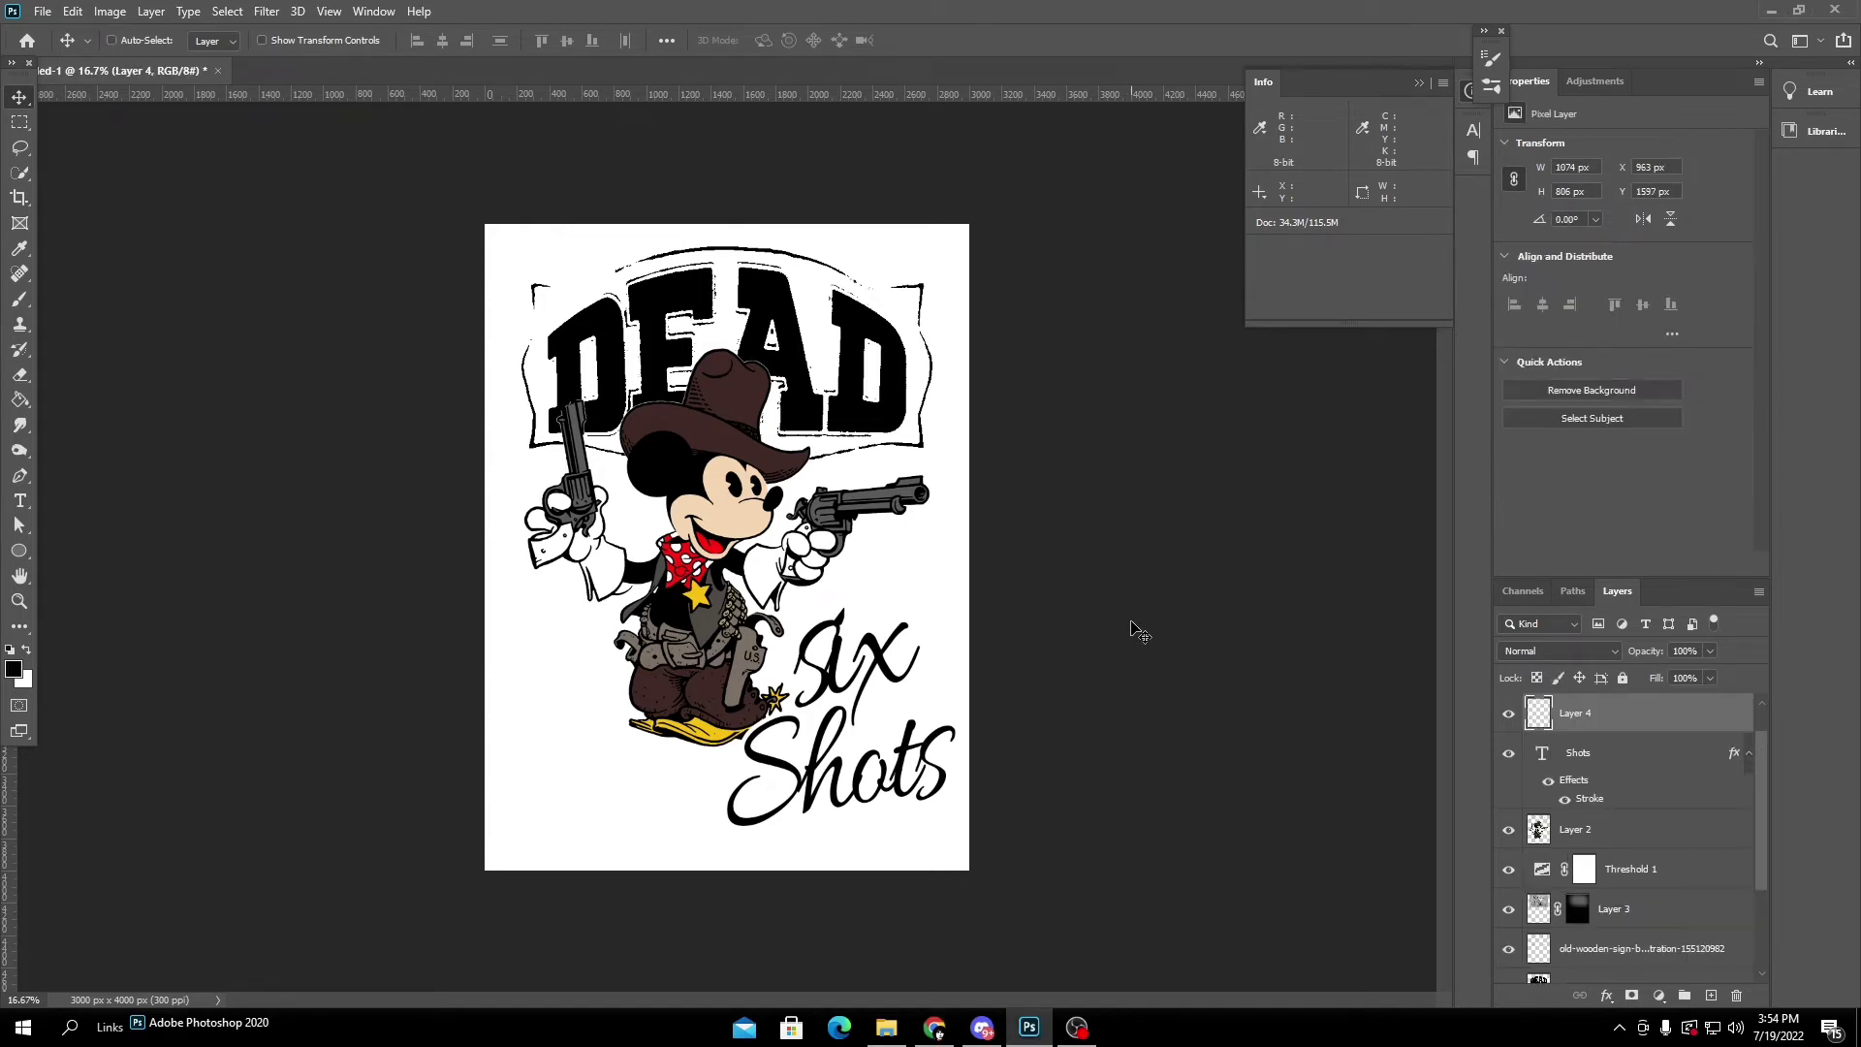
Rotate the pasted texture 90° counter-clockwise and enlarge it to about 2210 x 2945 px behind the whole design area.
{"action": "key", "text": "ctrl+t"}
{"action": "right_click", "coordinate": [891, 513]}
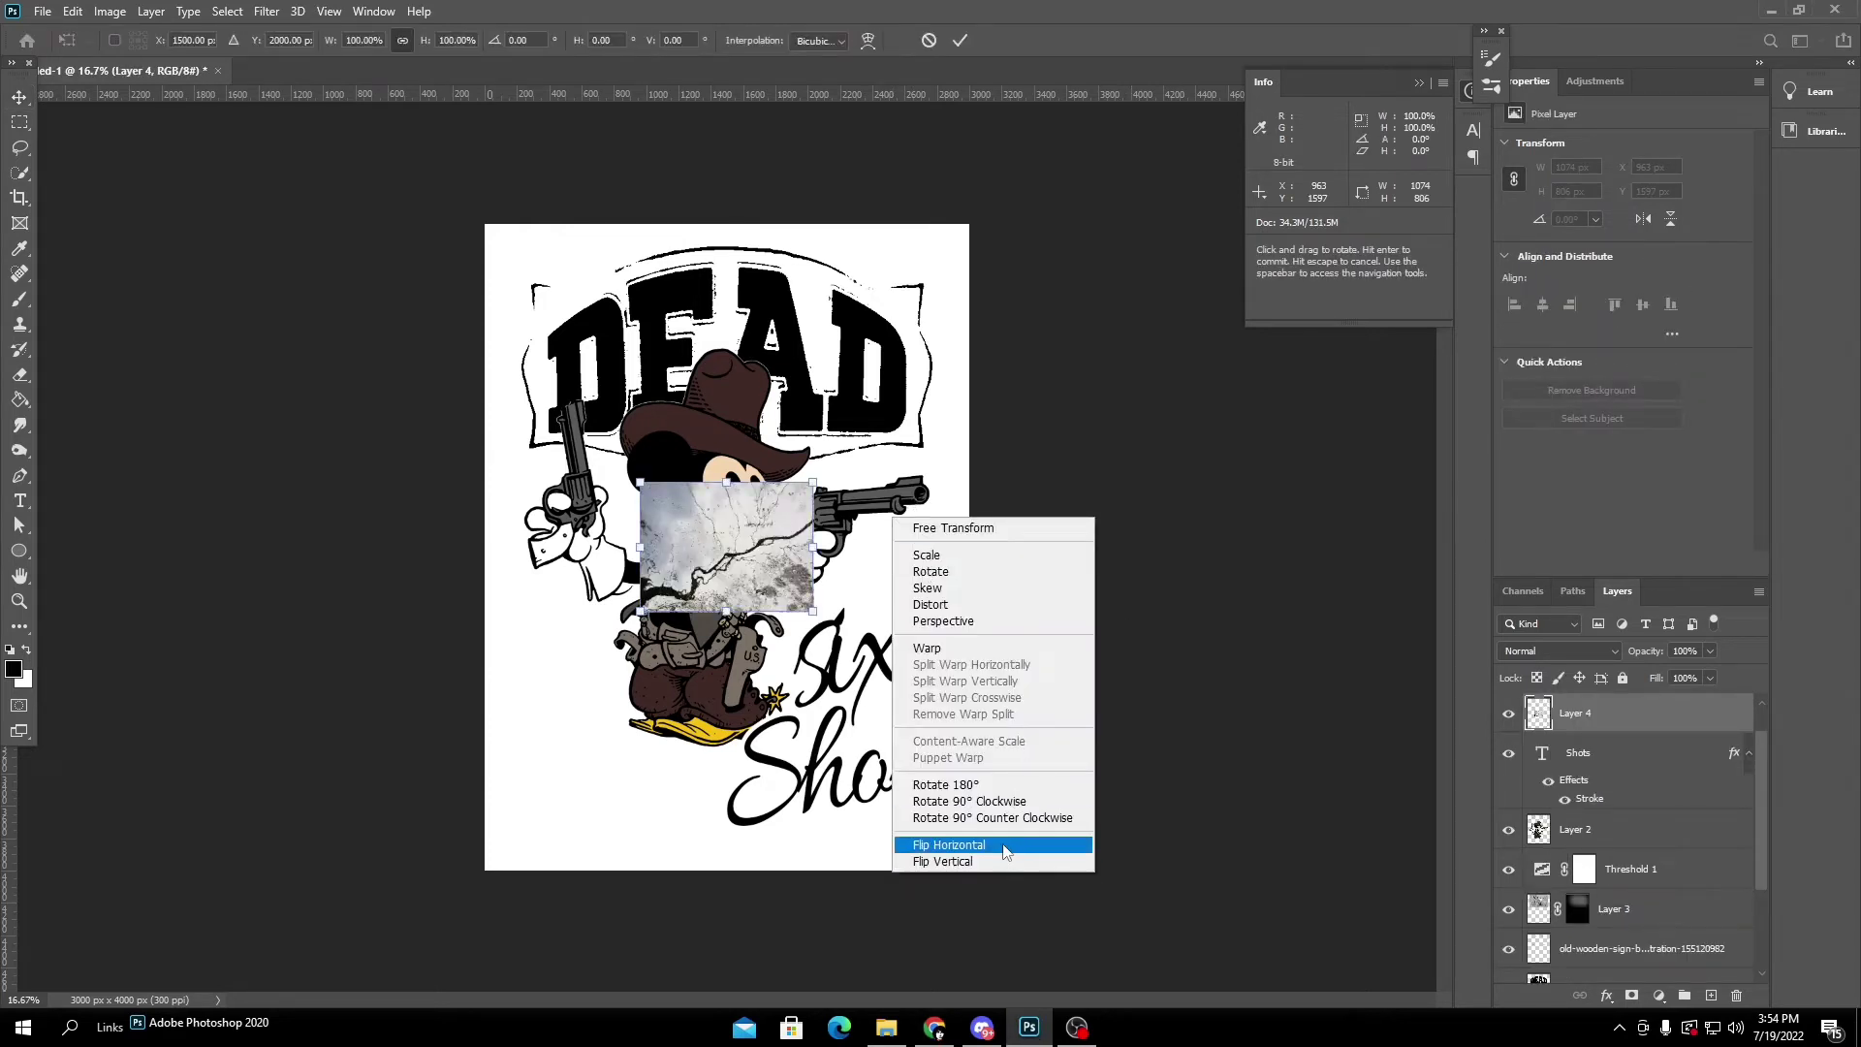
{"action": "left_click", "coordinate": [1022, 819]}
{"action": "left_click_drag", "start_coordinate": [727, 635], "coordinate": [727, 947]}
{"action": "left_click_drag", "start_coordinate": [771, 829], "coordinate": [773, 692]}
{"action": "key", "text": "Return"}
Move the texture layer directly below the "dead" layer and hide it with an inverted, black layer mask.
{"action": "left_click_drag", "start_coordinate": [1661, 714], "coordinate": [1650, 960]}
{"action": "scroll", "coordinate": [1646, 900], "scroll_direction": "down", "scroll_amount": 1}
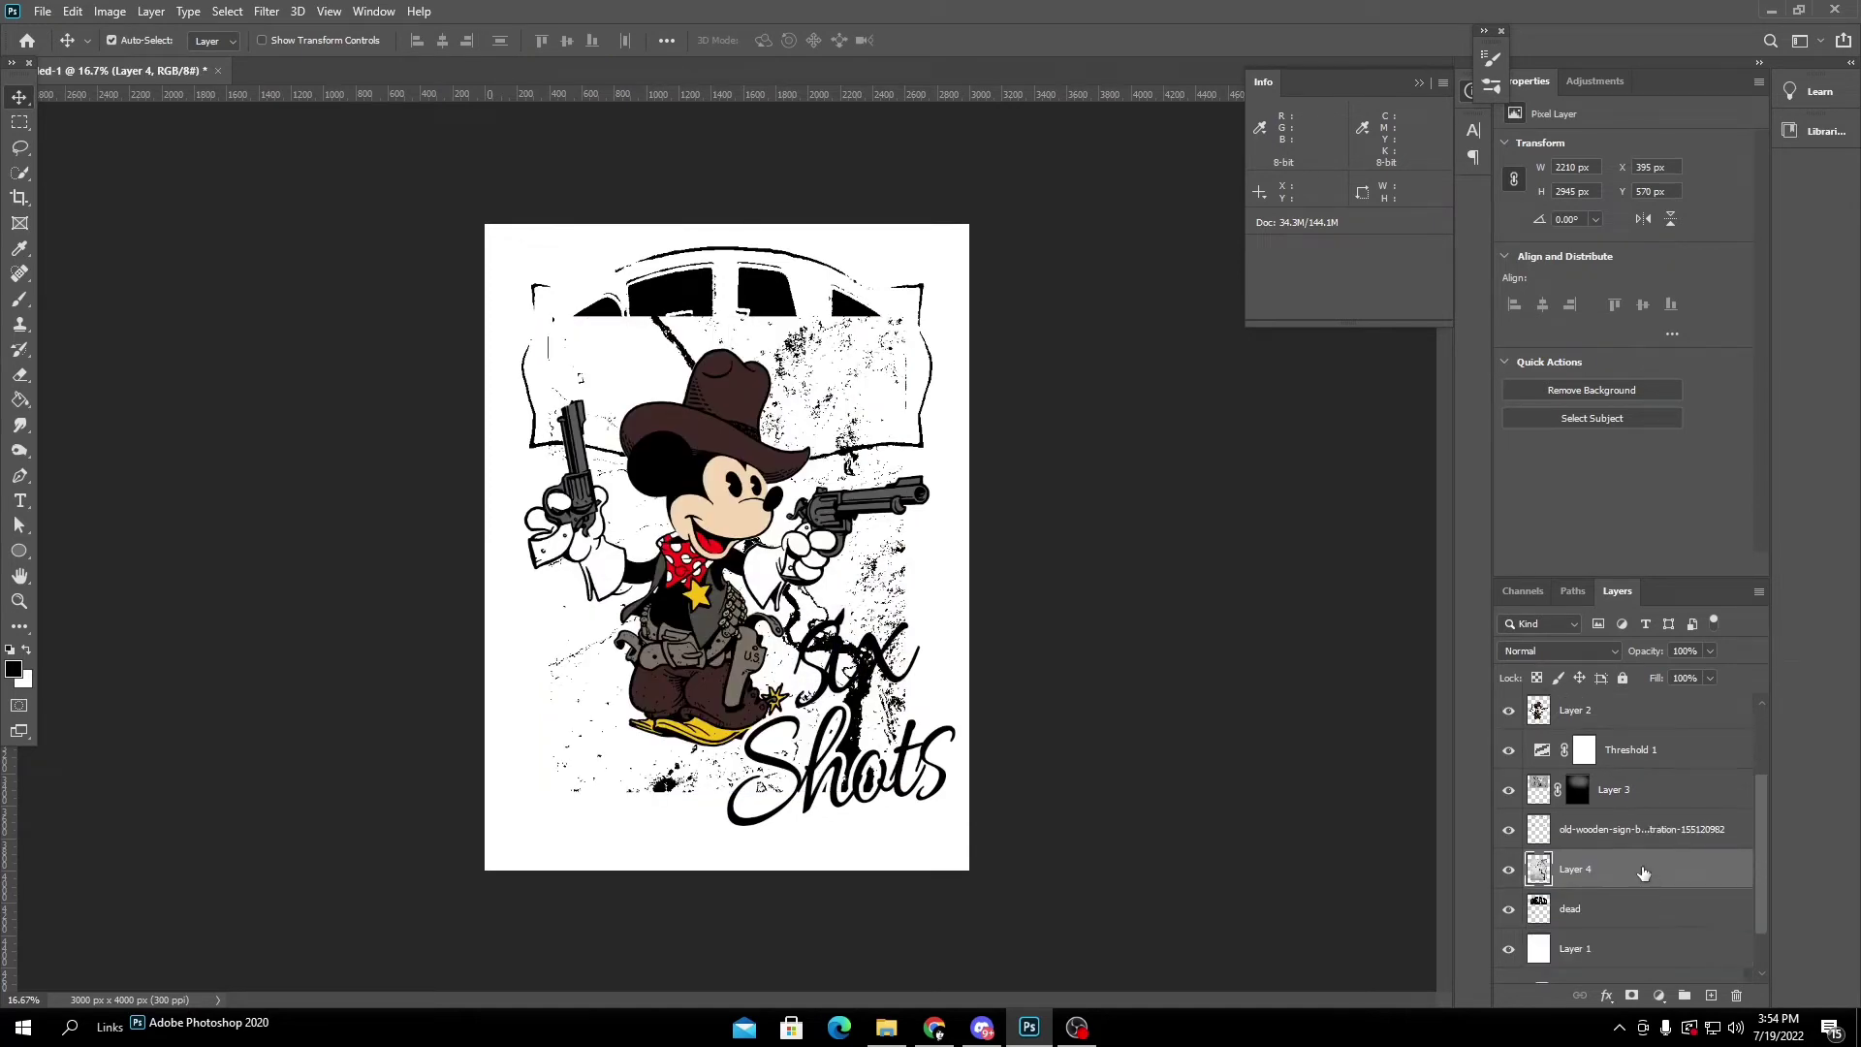
{"action": "left_click_drag", "start_coordinate": [1642, 872], "coordinate": [1639, 918]}
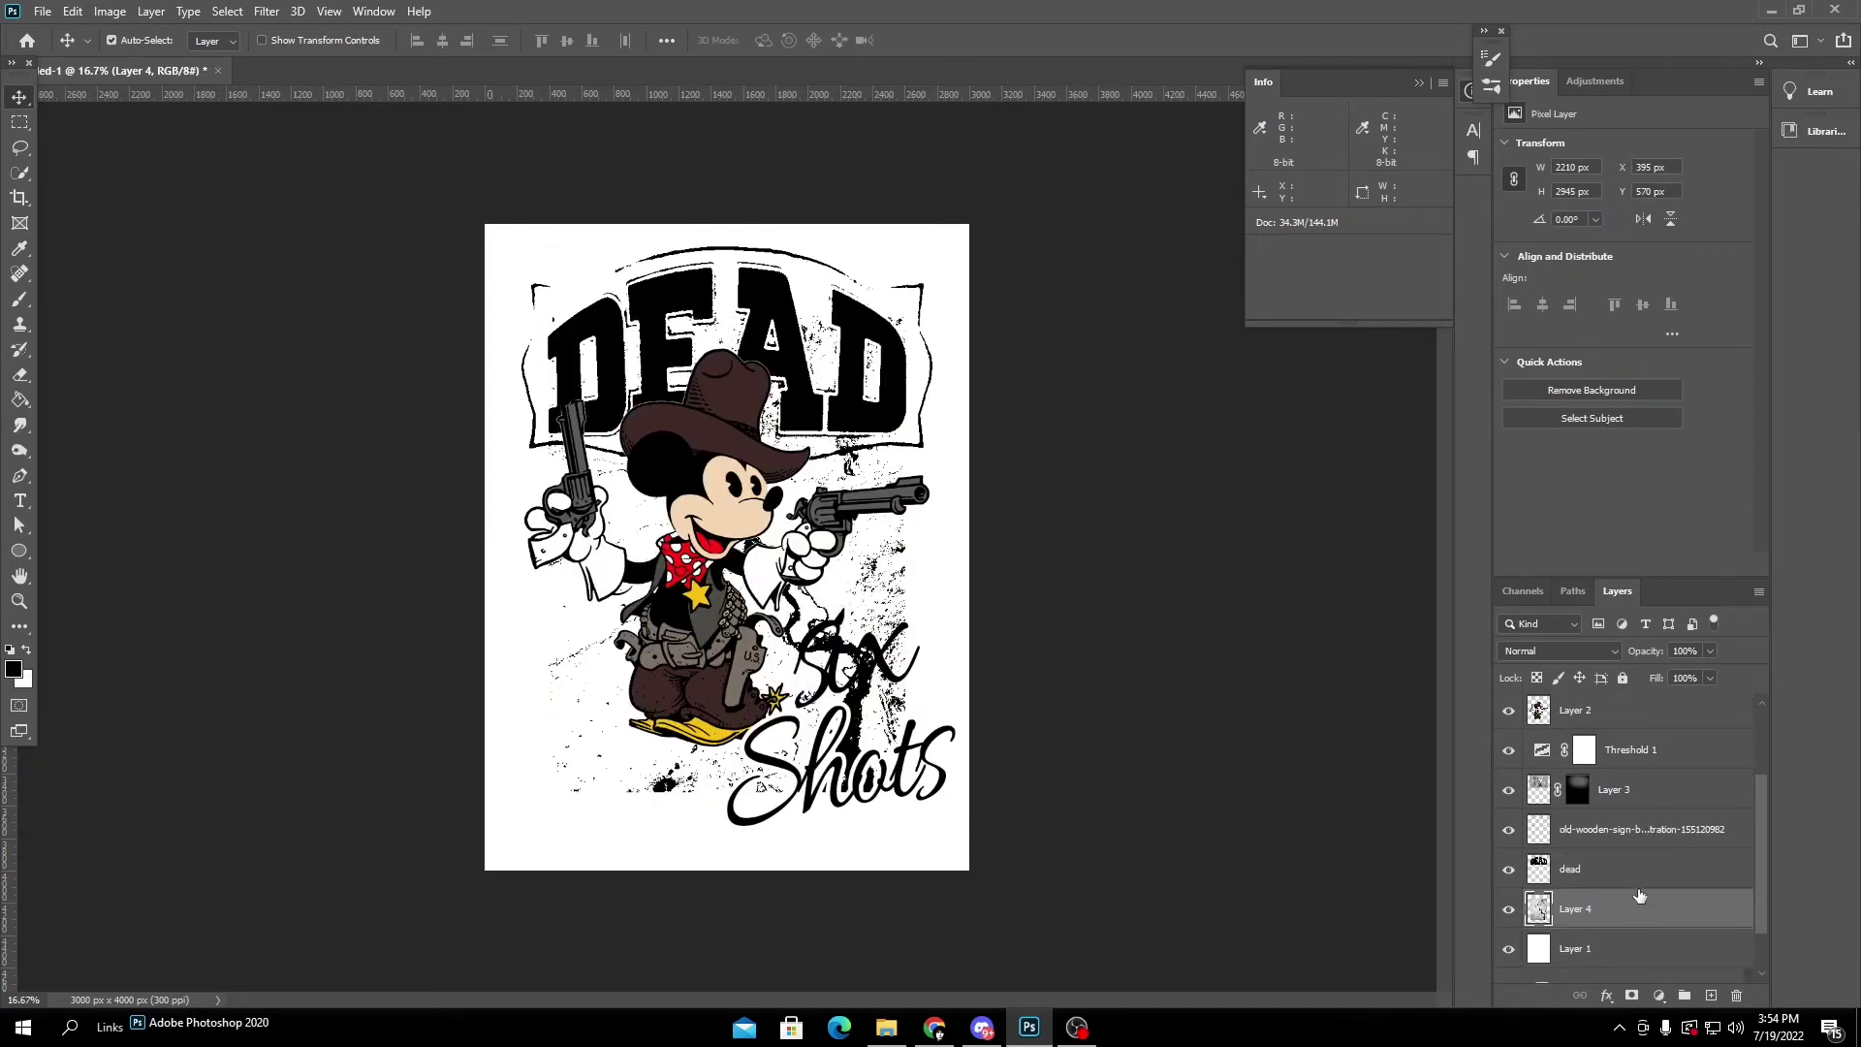
{"action": "left_click", "coordinate": [1632, 996]}
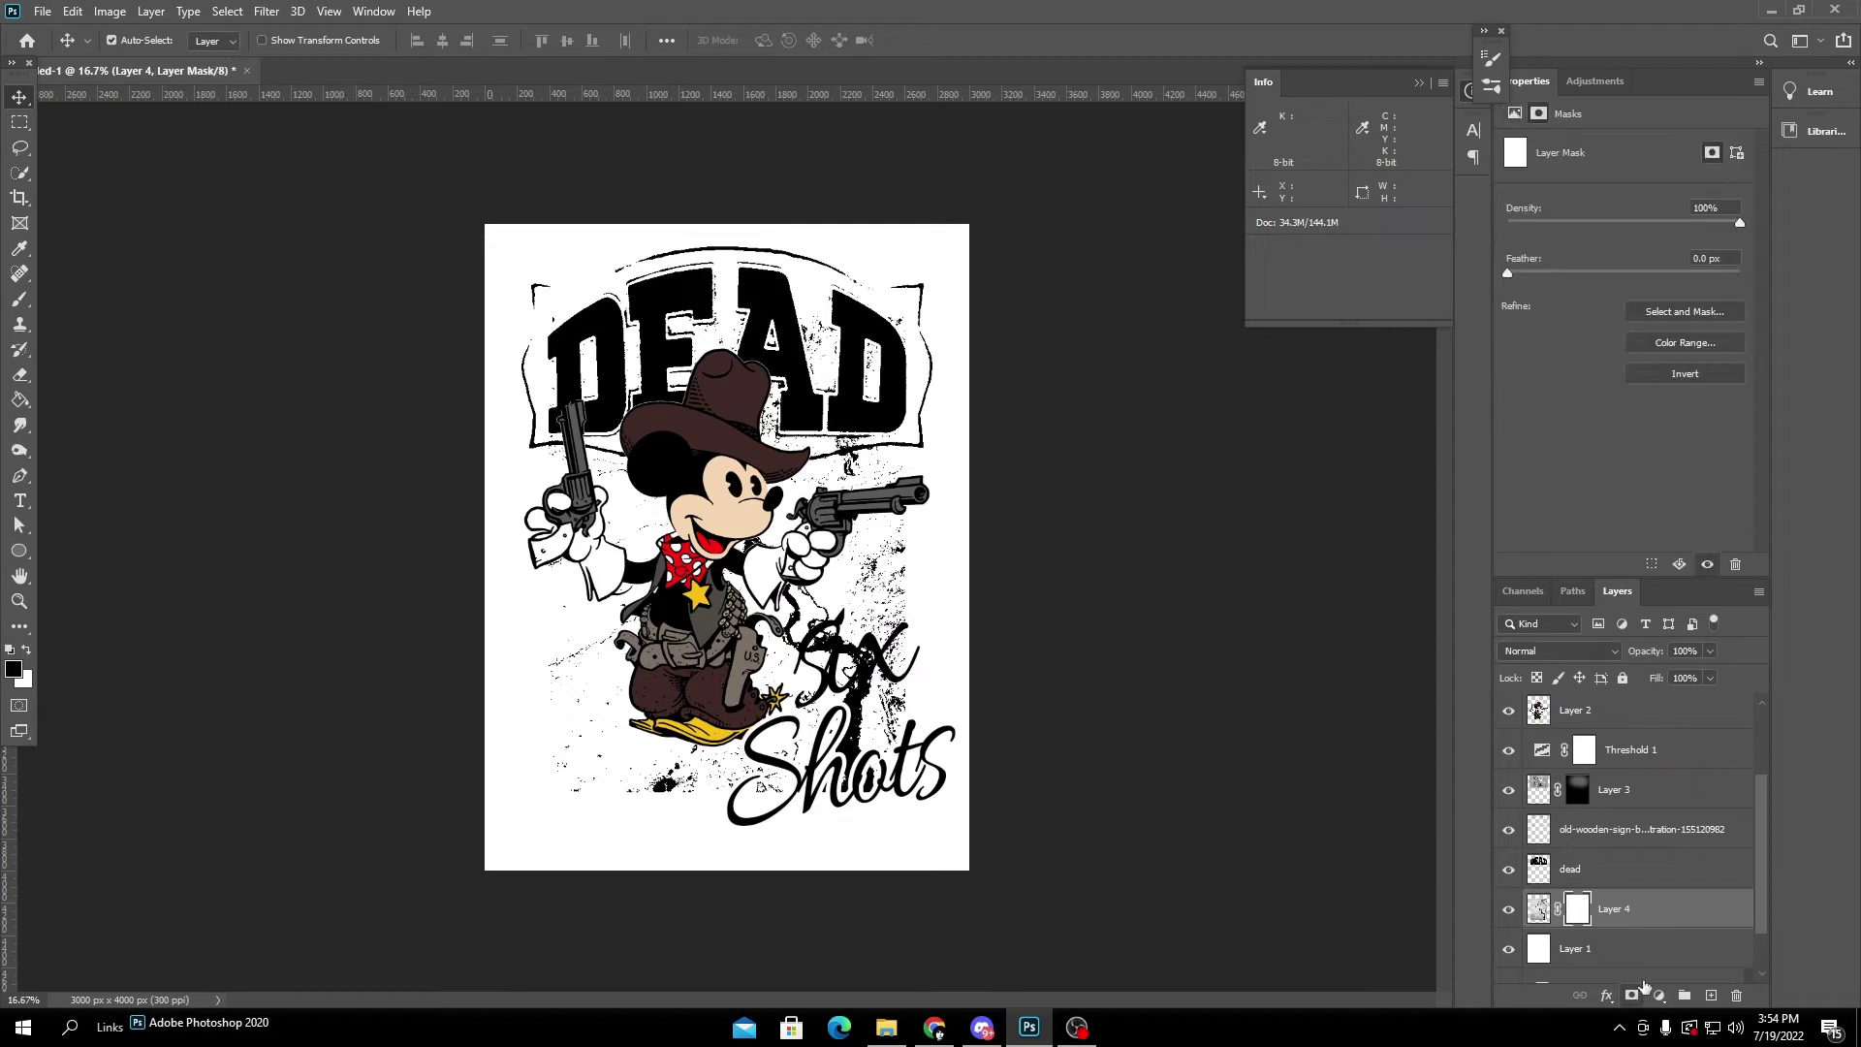
{"action": "key", "text": "ctrl+i"}
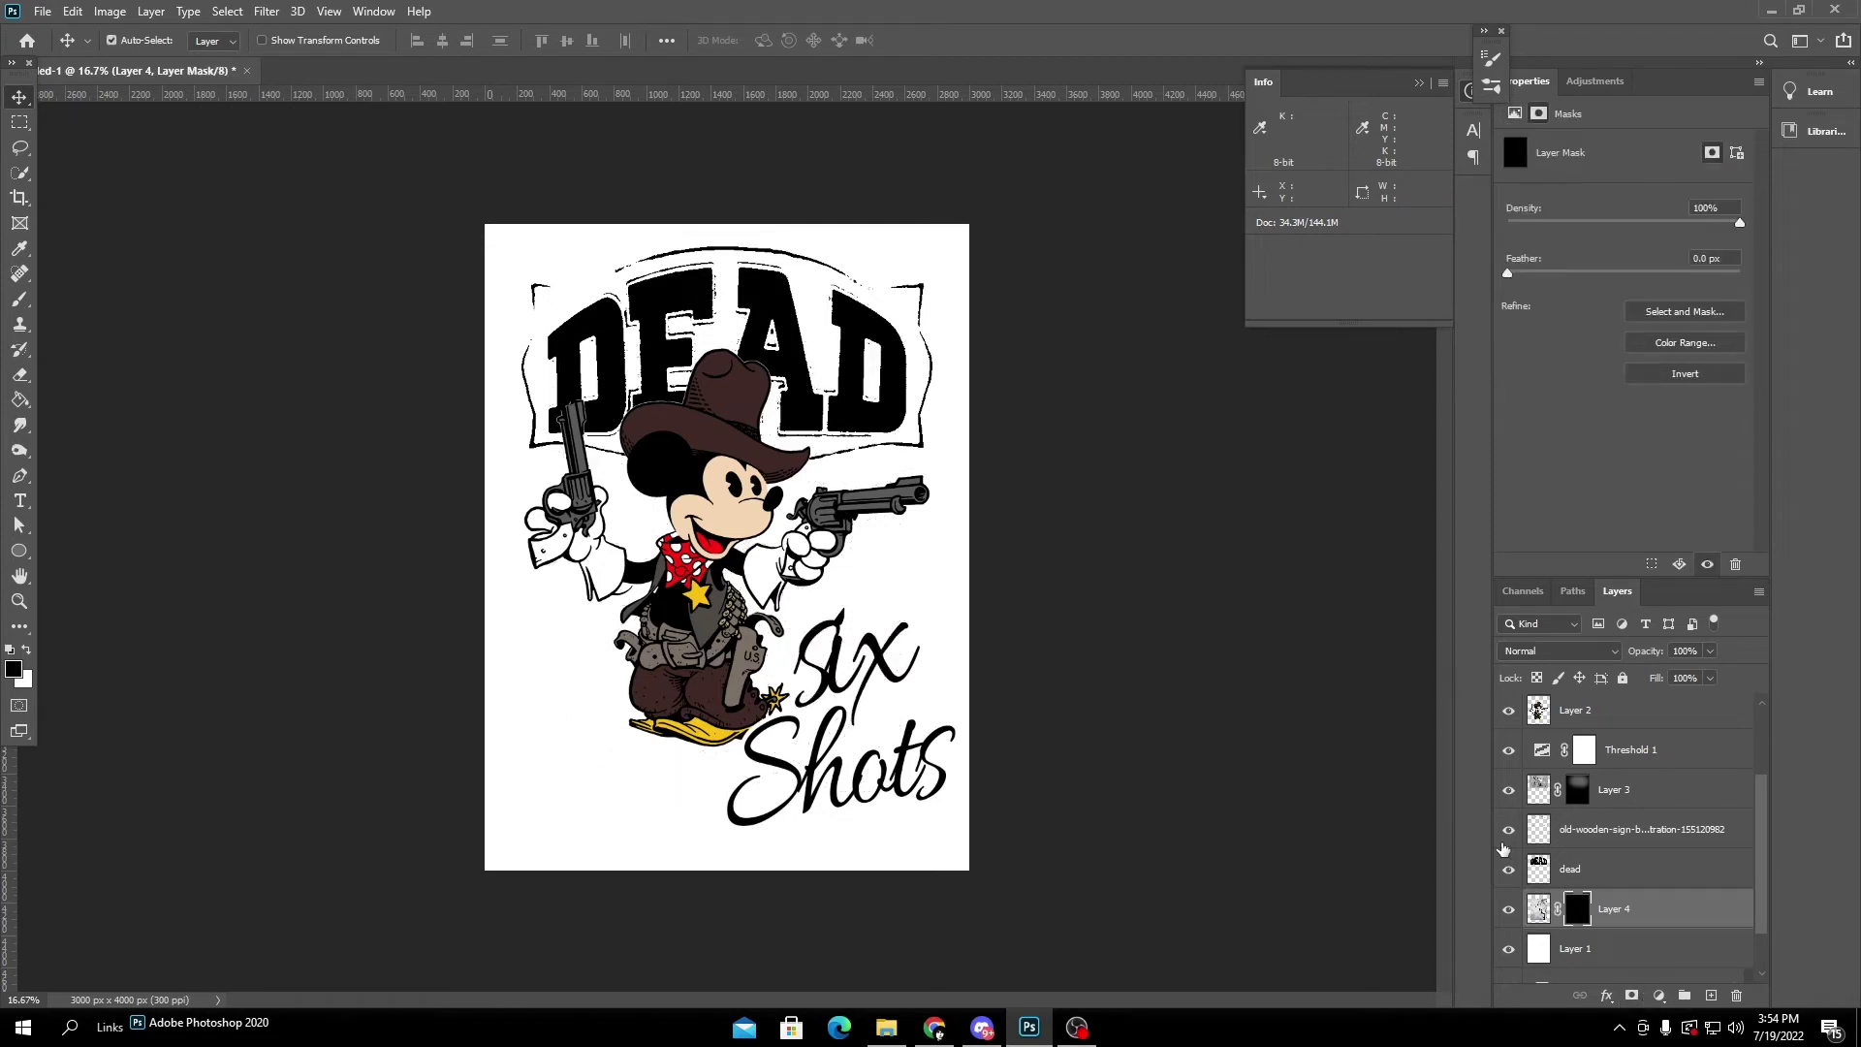
Reveal the texture around the cowboy, heading and lettering by erasing on its mask with a soft 1000 px Eraser.
{"action": "right_click", "coordinate": [20, 374]}
{"action": "left_click", "coordinate": [88, 372]}
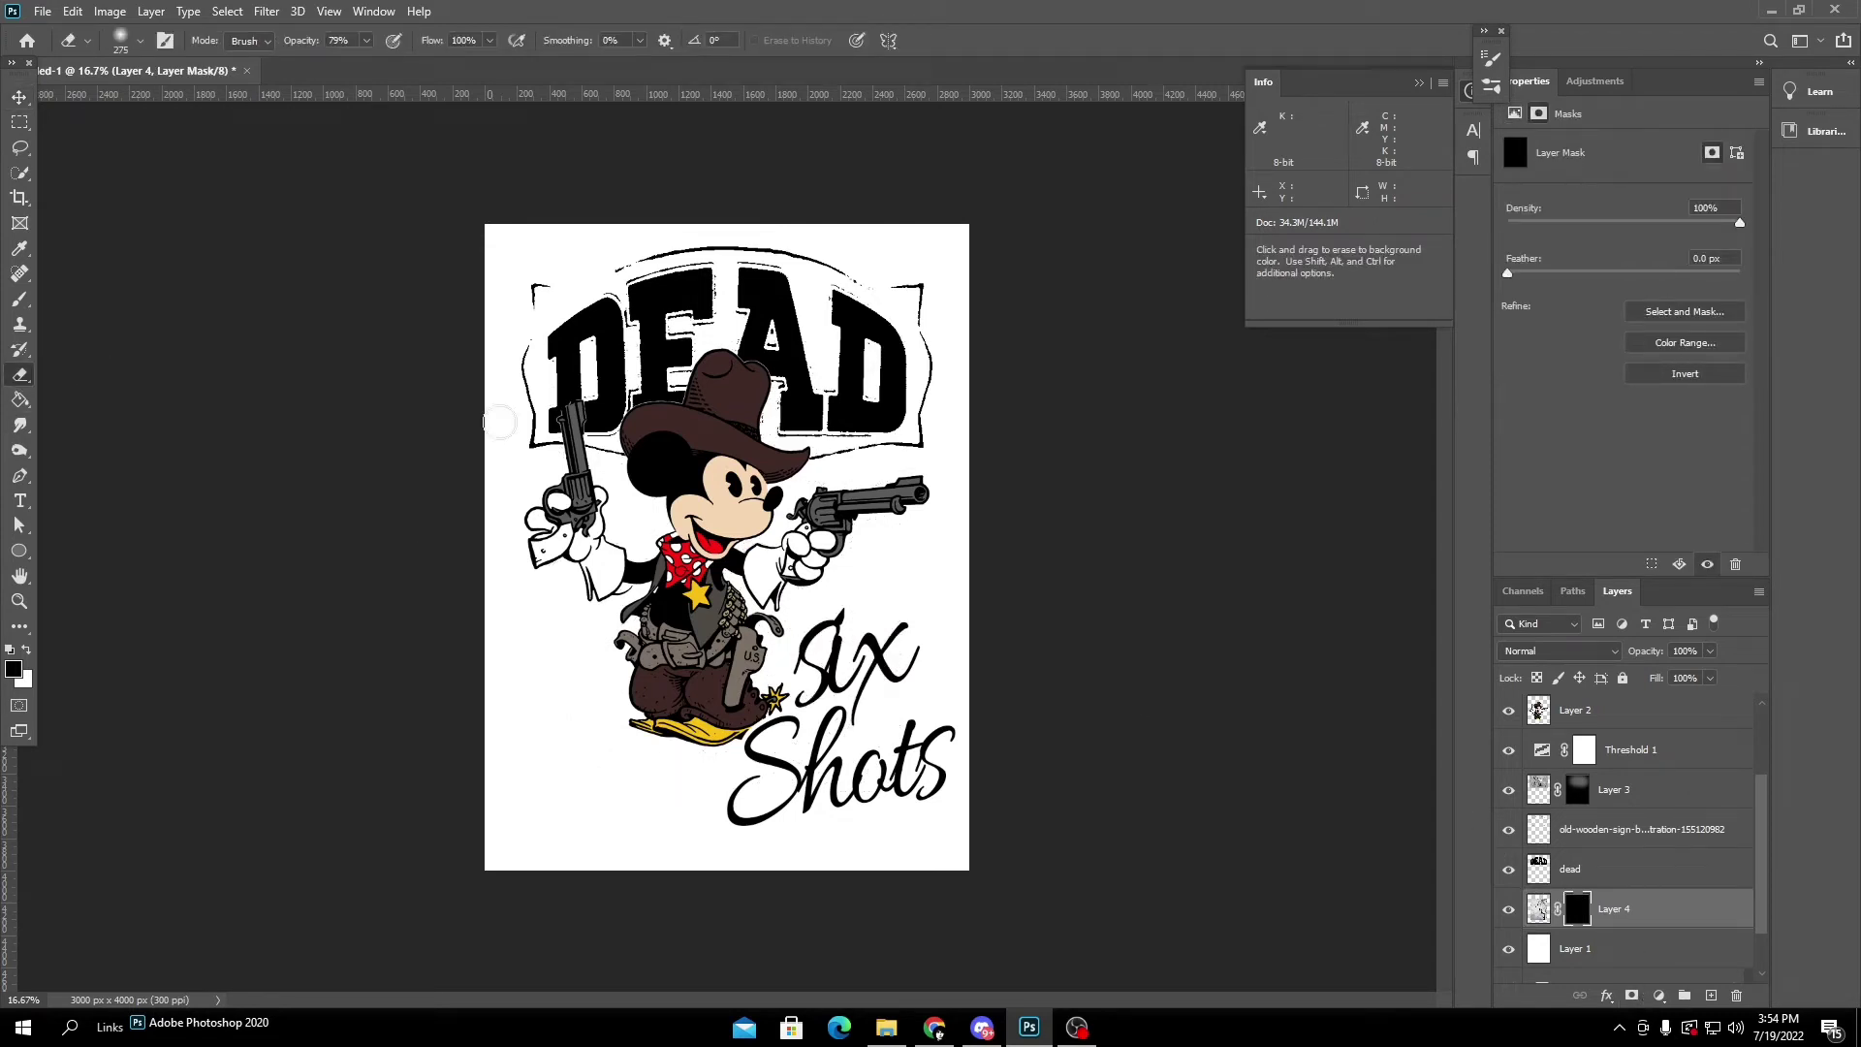
{"action": "right_click", "coordinate": [764, 426]}
{"action": "left_click", "coordinate": [988, 474]}
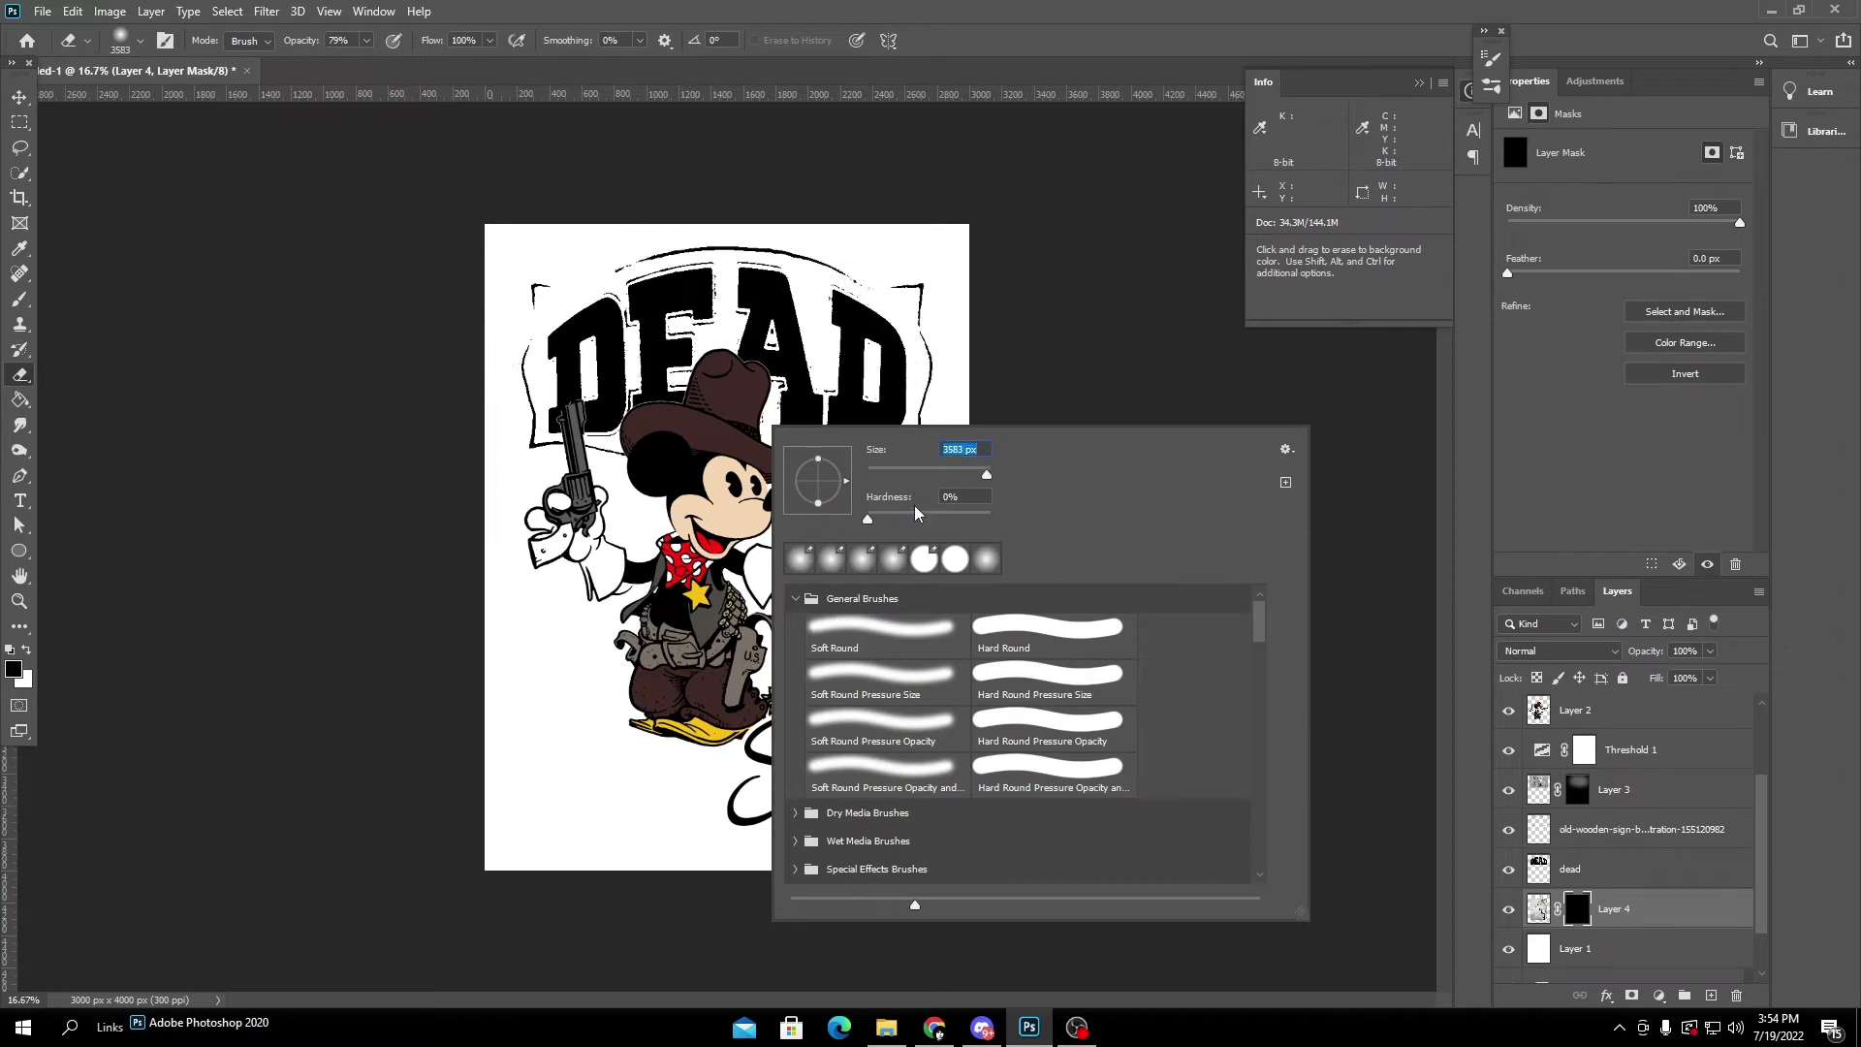
{"action": "type", "text": "1000"}
{"action": "key", "text": "Return"}
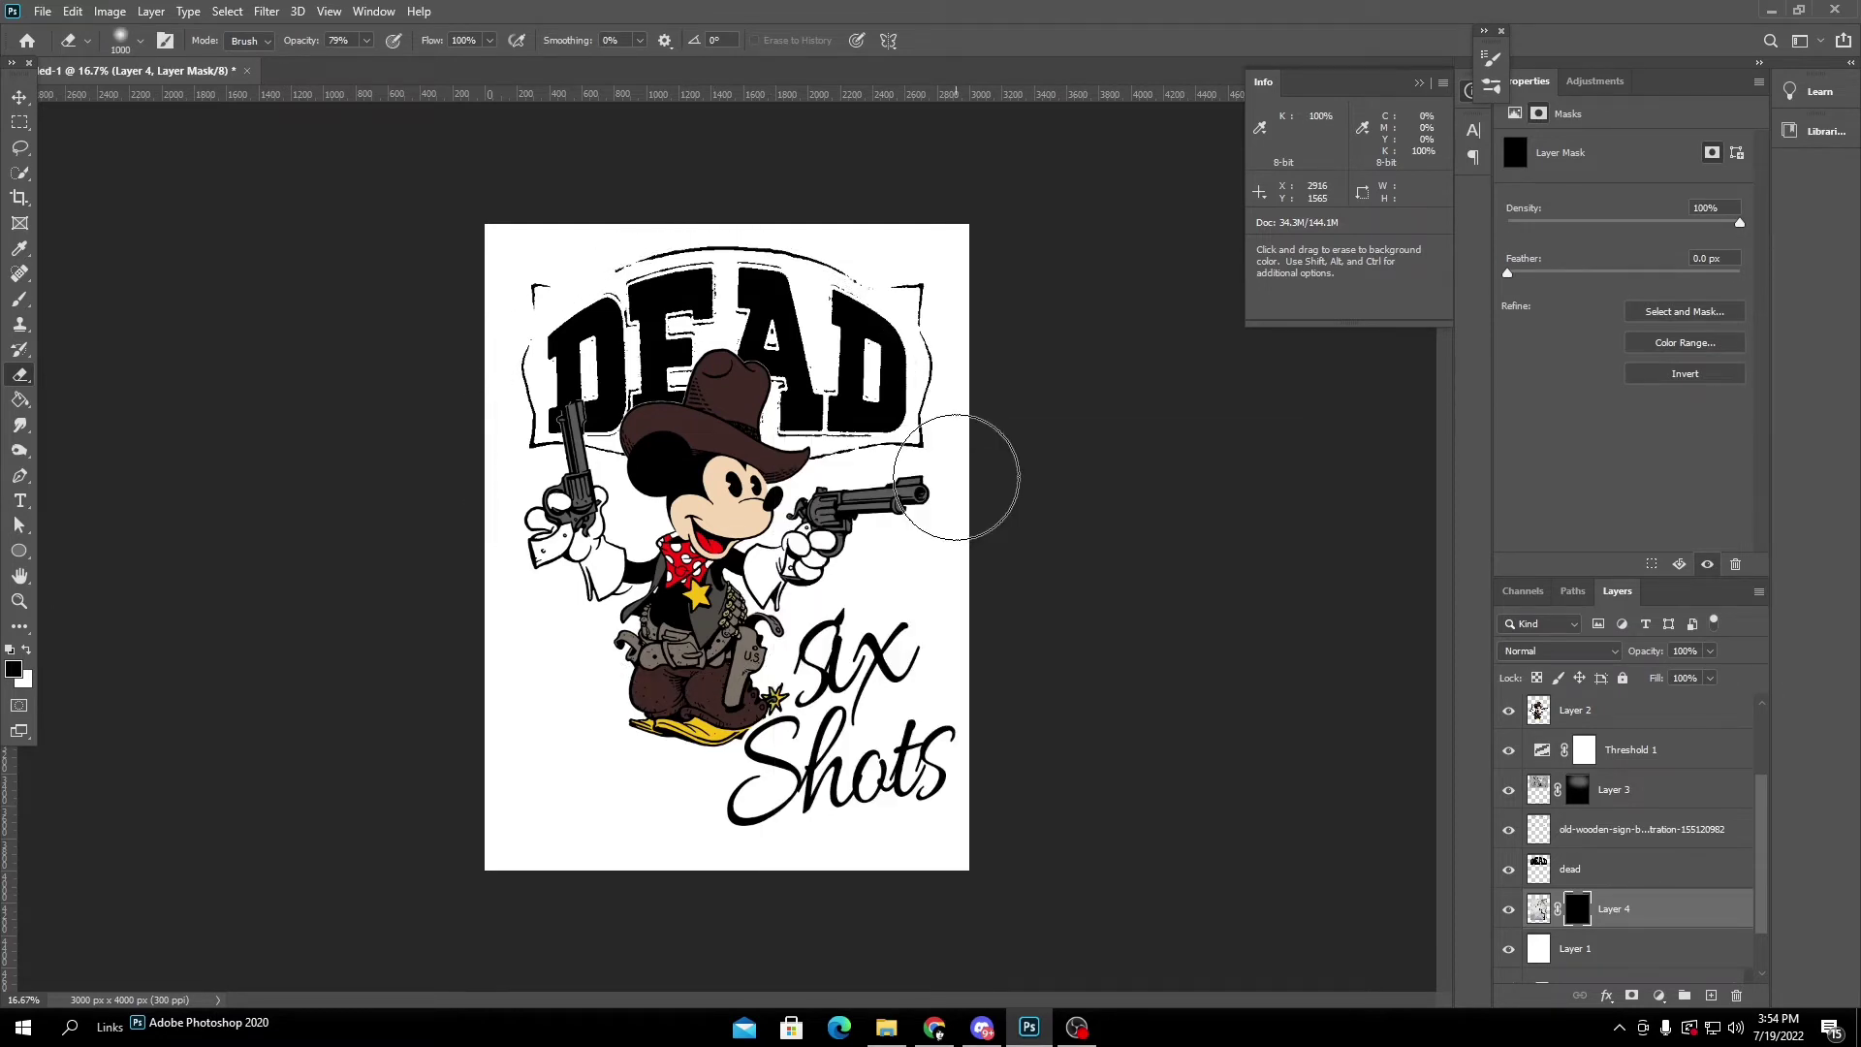
{"action": "left_click_drag", "start_coordinate": [773, 487], "coordinate": [780, 581]}
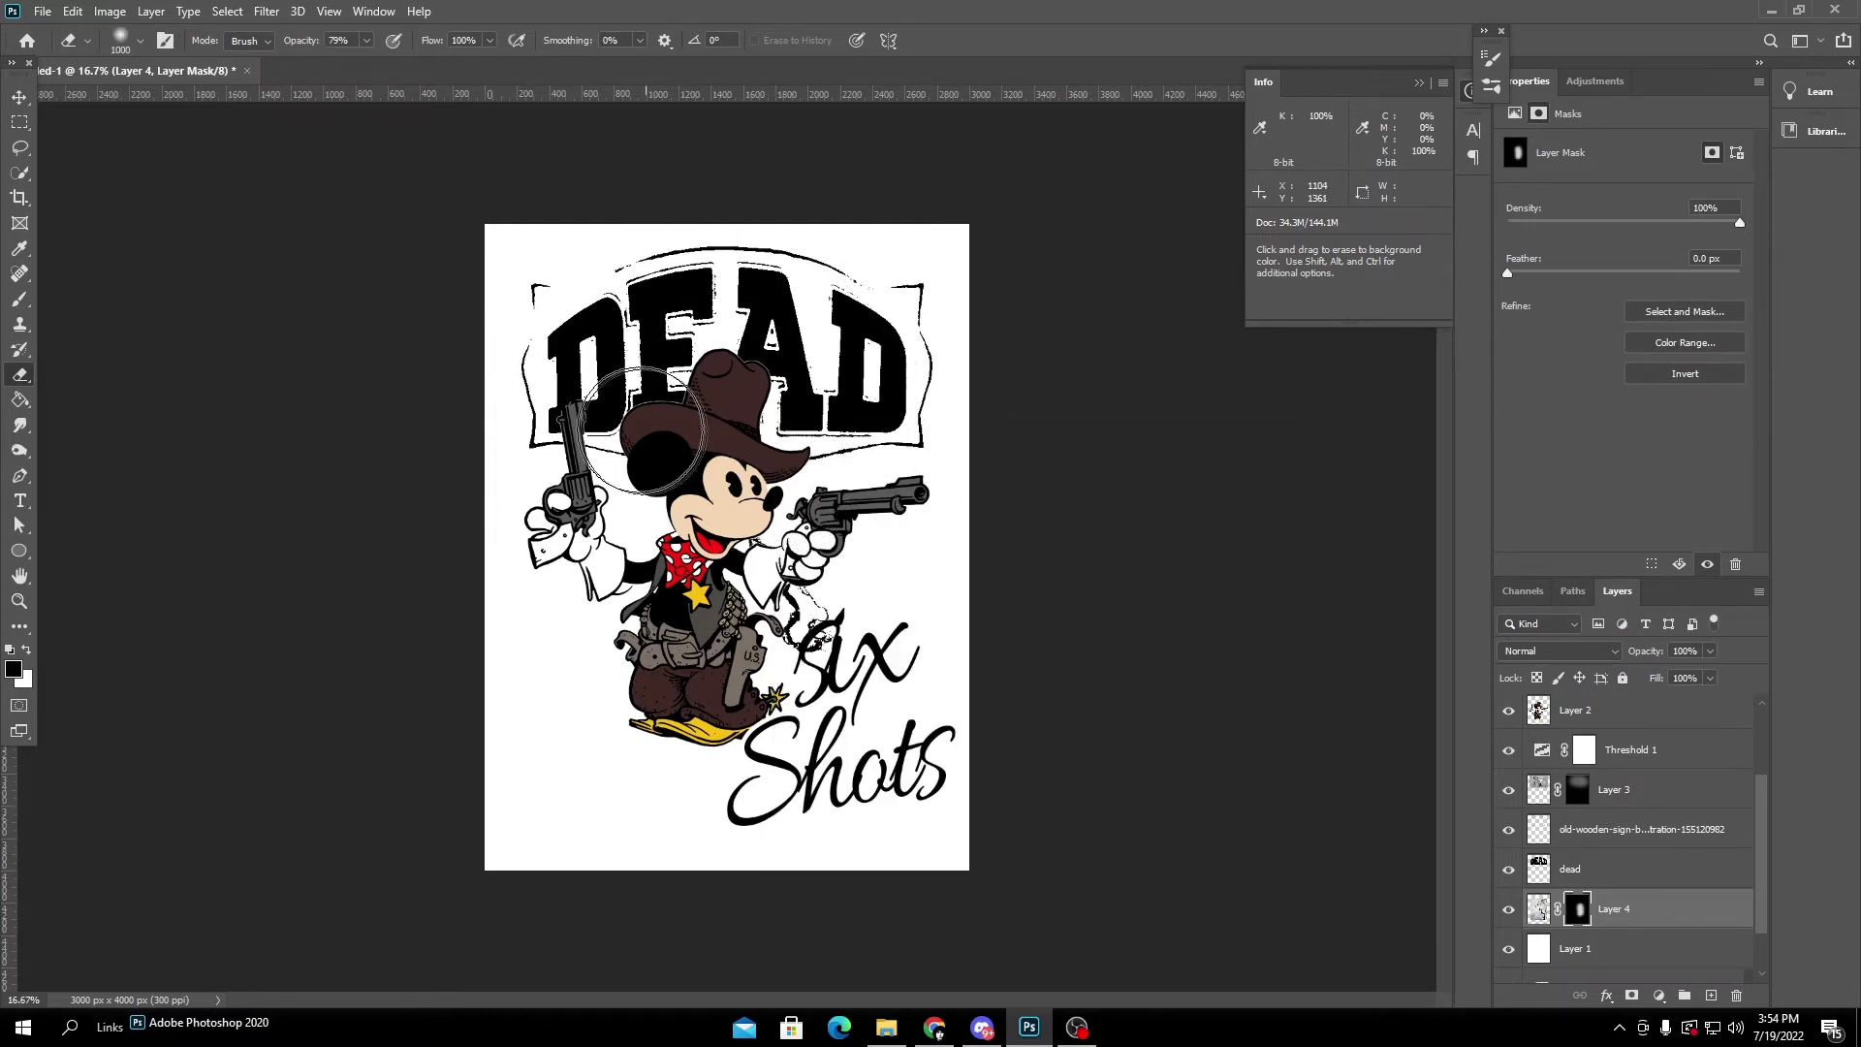
{"action": "mouse_move", "coordinate": [845, 484]}
{"action": "left_mouse_down"}
{"action": "mouse_move", "coordinate": [851, 620]}
{"action": "mouse_move", "coordinate": [845, 436]}
{"action": "left_mouse_up"}
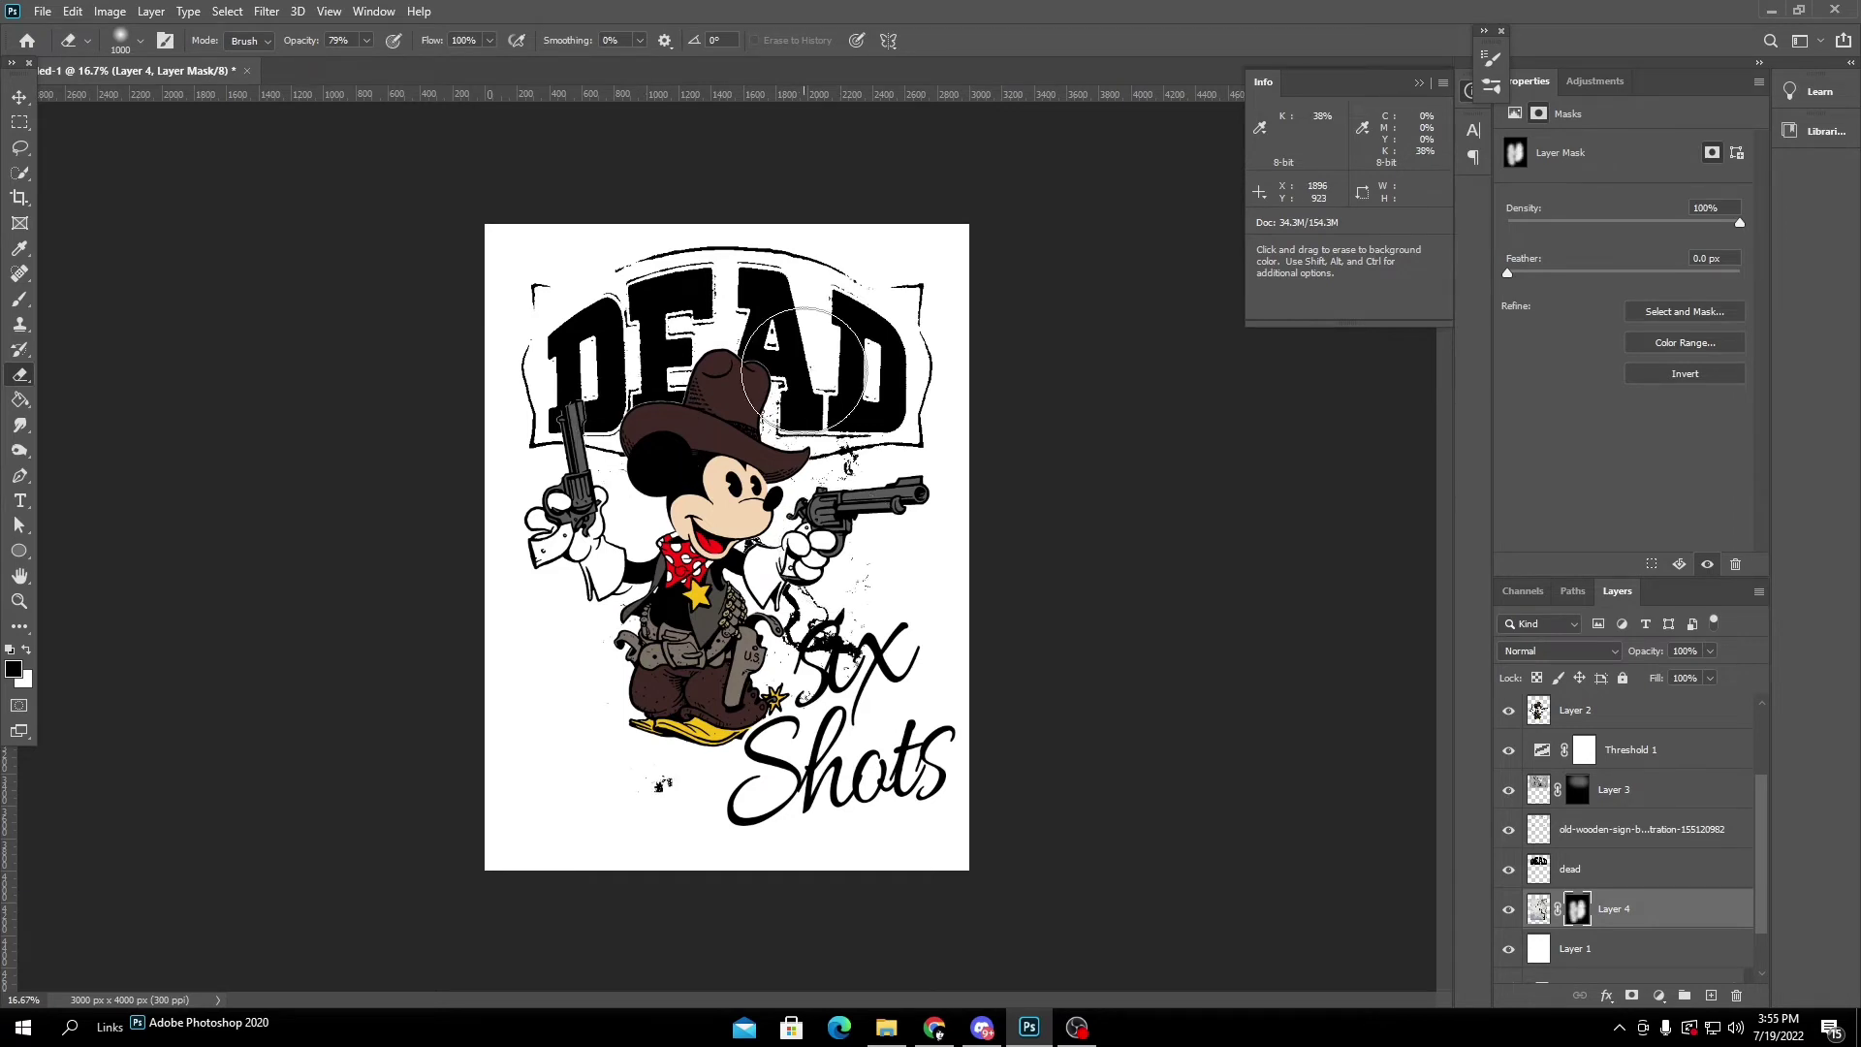
{"action": "left_click_drag", "start_coordinate": [635, 605], "coordinate": [620, 694]}
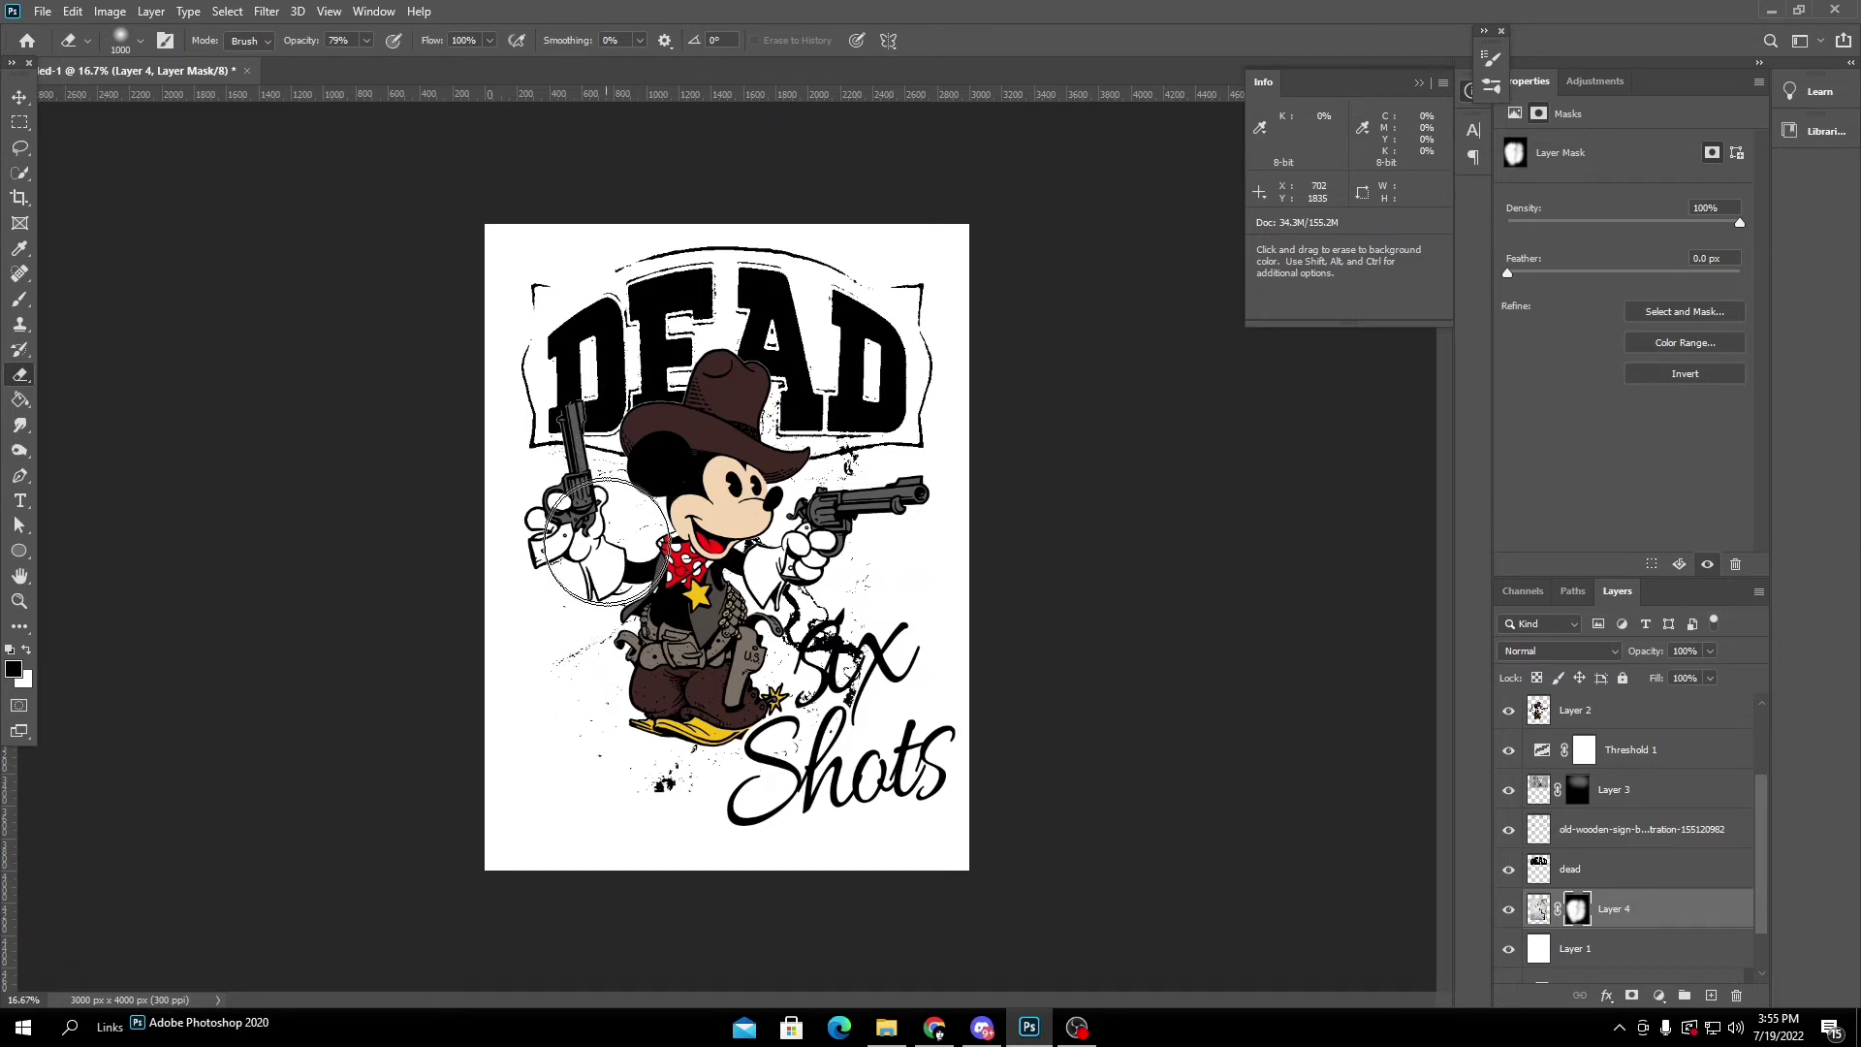
{"action": "mouse_move", "coordinate": [872, 610]}
{"action": "left_mouse_down"}
{"action": "mouse_move", "coordinate": [898, 686]}
{"action": "mouse_move", "coordinate": [872, 741]}
{"action": "left_mouse_up"}
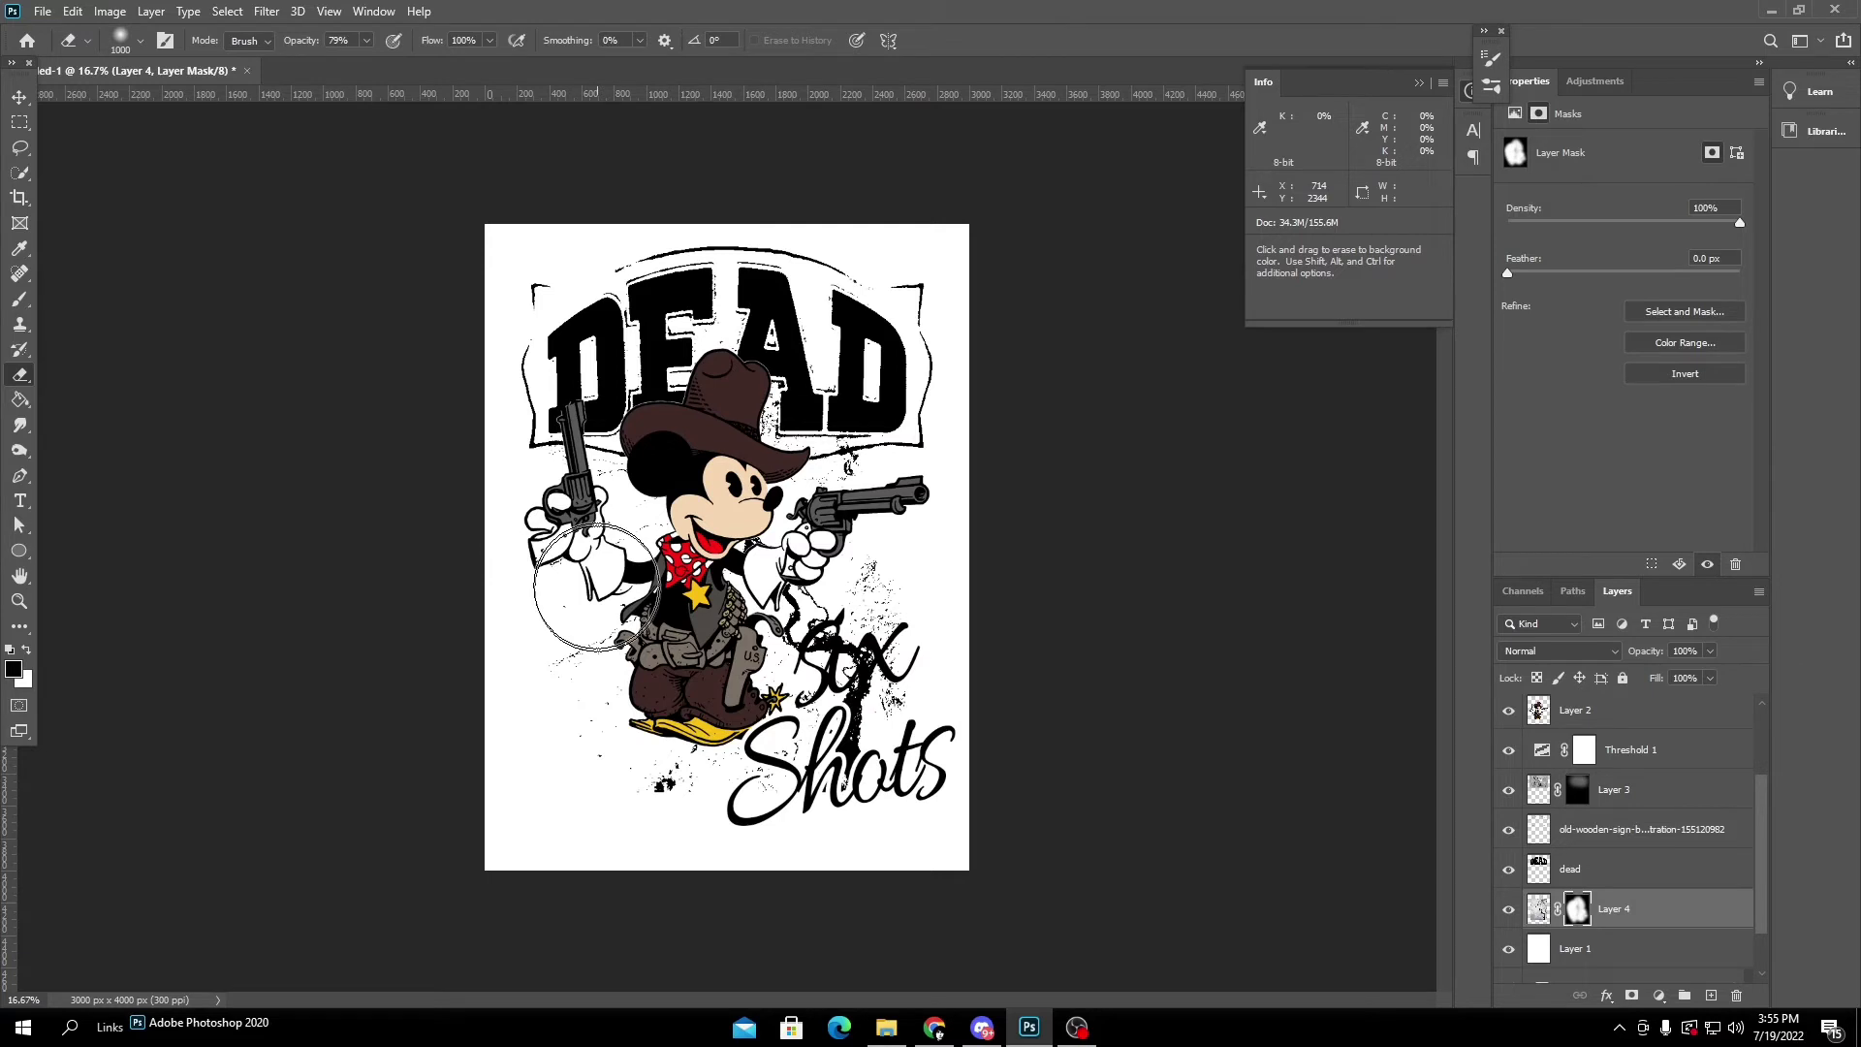
Try a white 27 px outside Stroke effect on the "six" lettering, then switch it off again.
{"action": "left_click", "coordinate": [19, 99]}
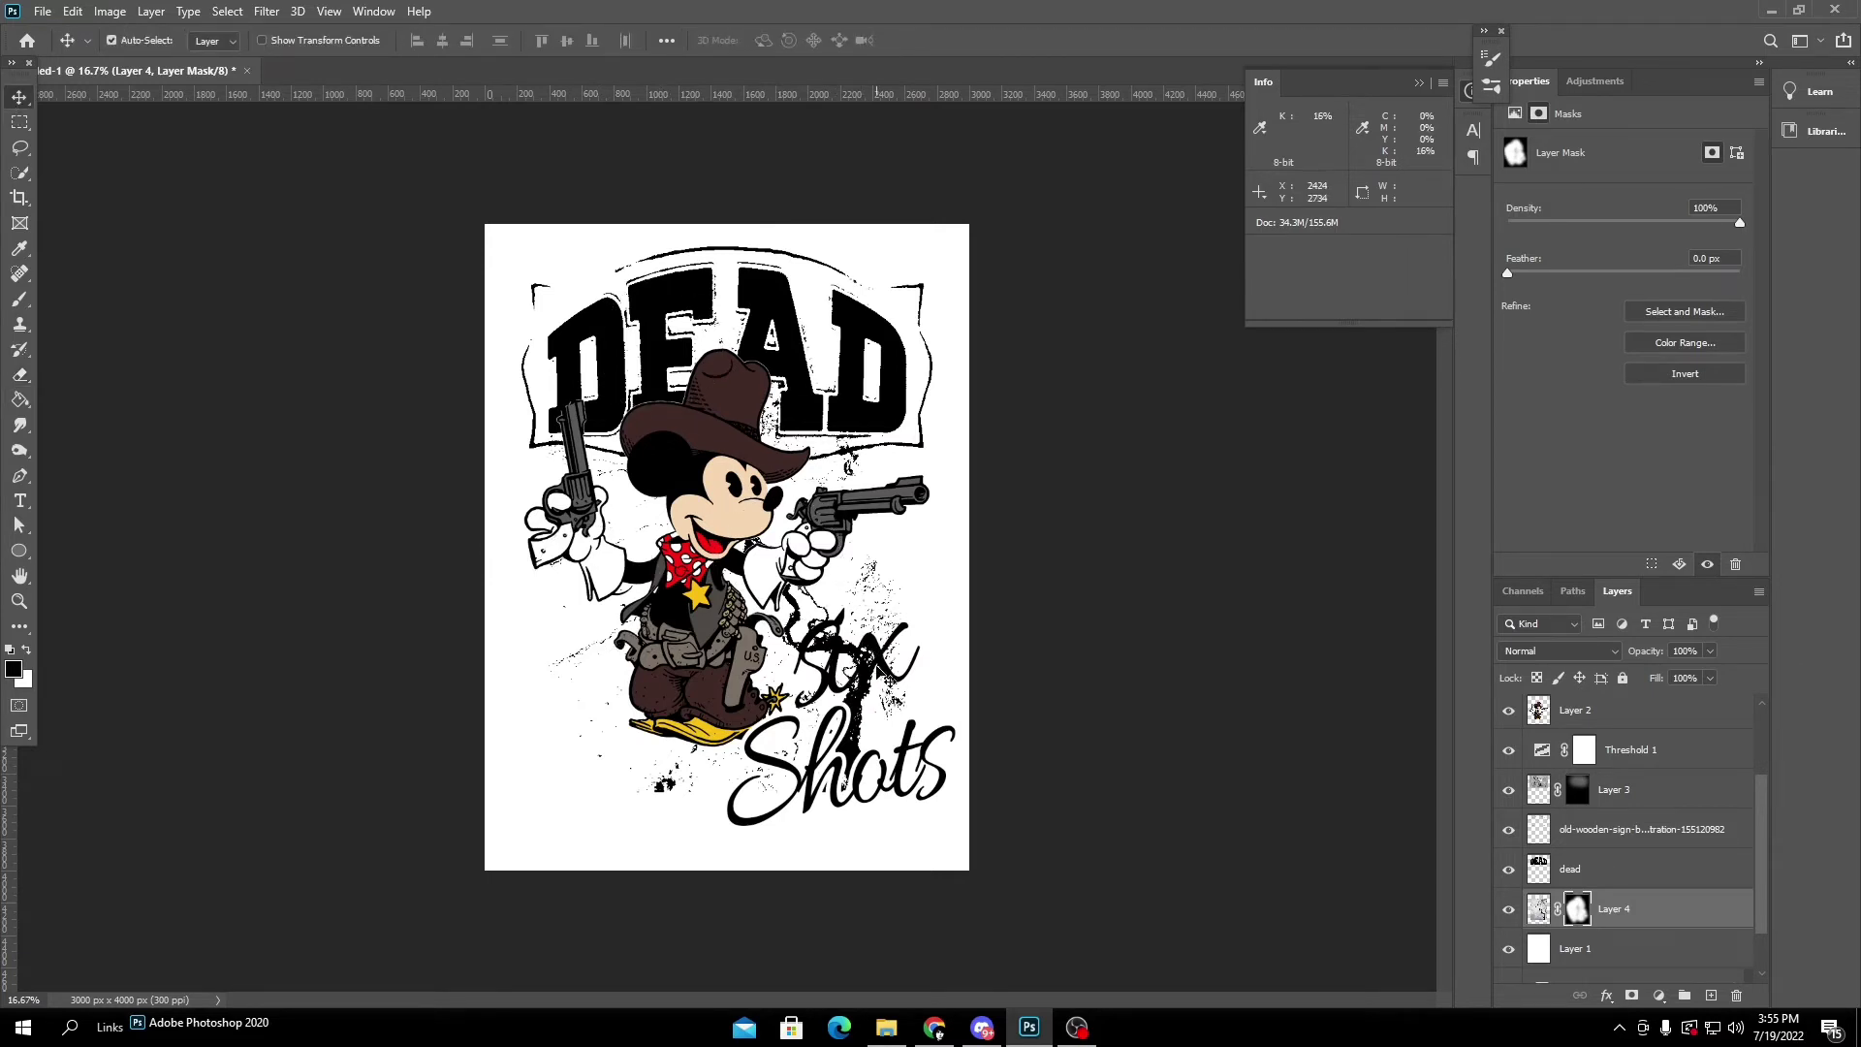
{"action": "left_click", "coordinate": [882, 662]}
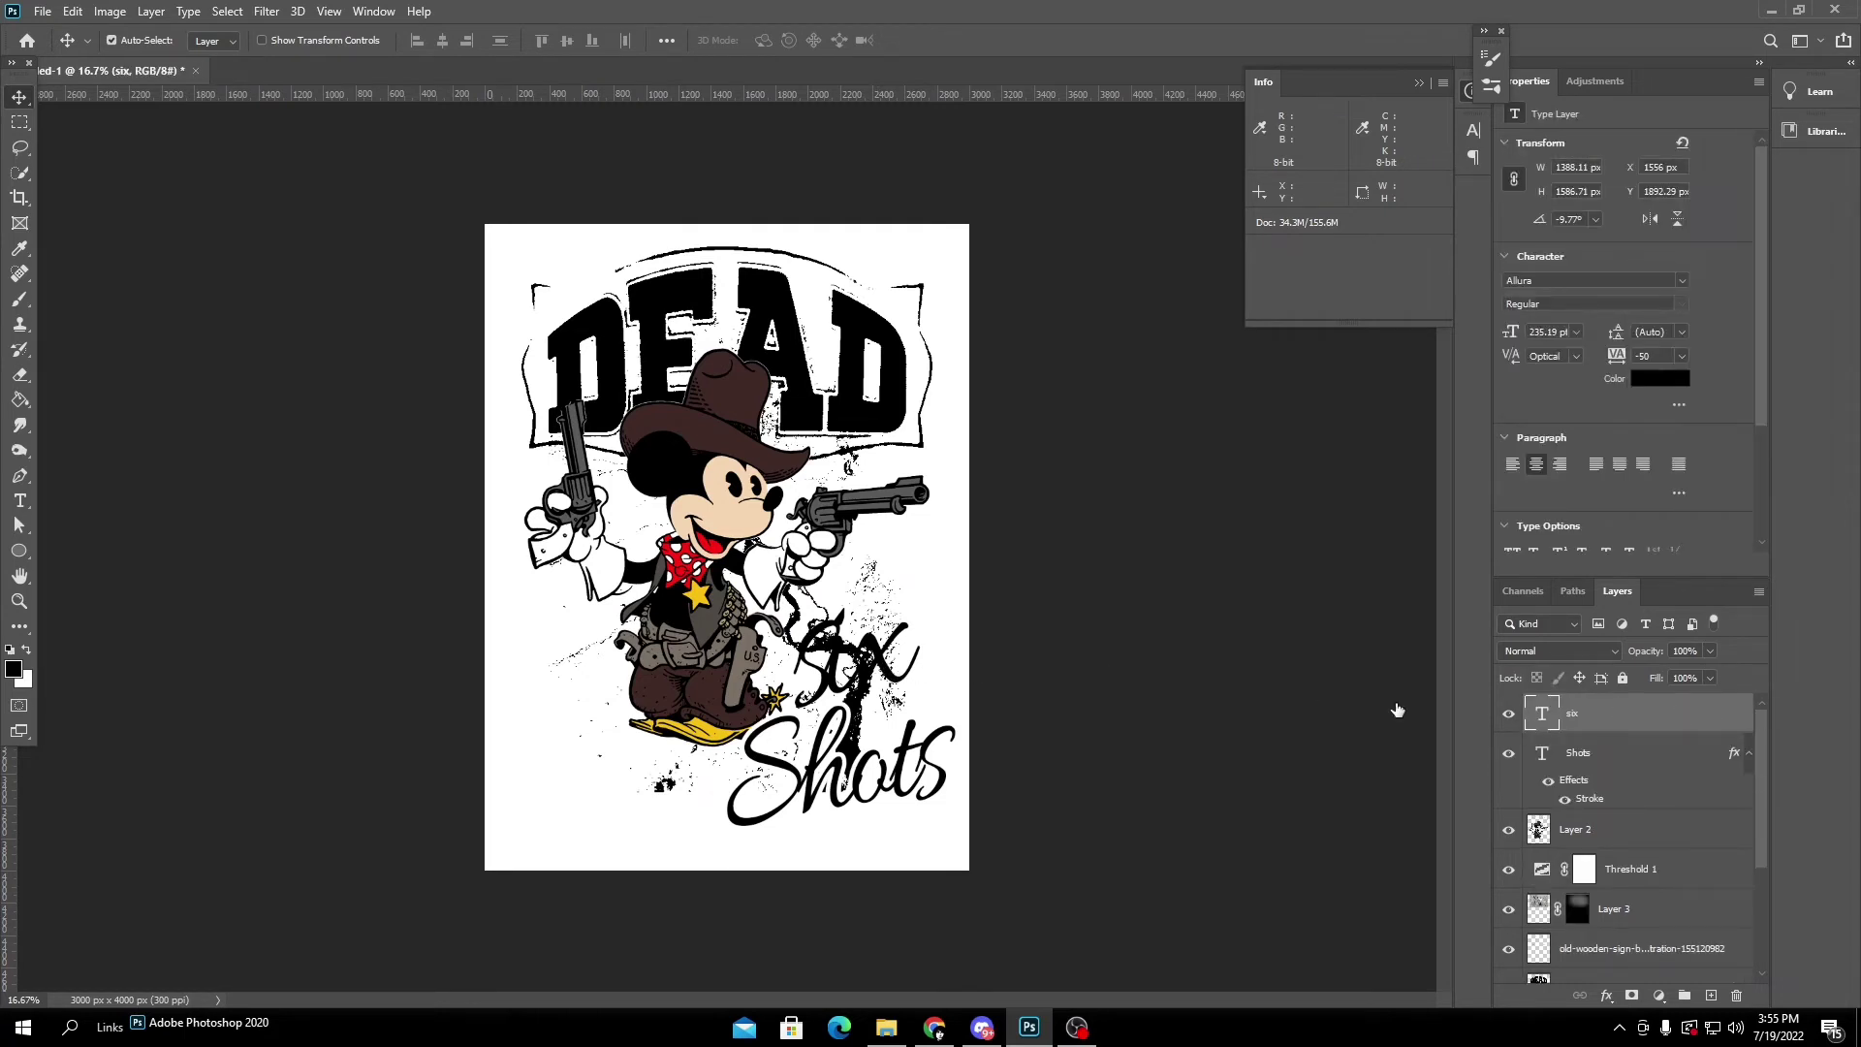
{"action": "key", "text": "h"}
{"action": "left_click", "coordinate": [1065, 314]}
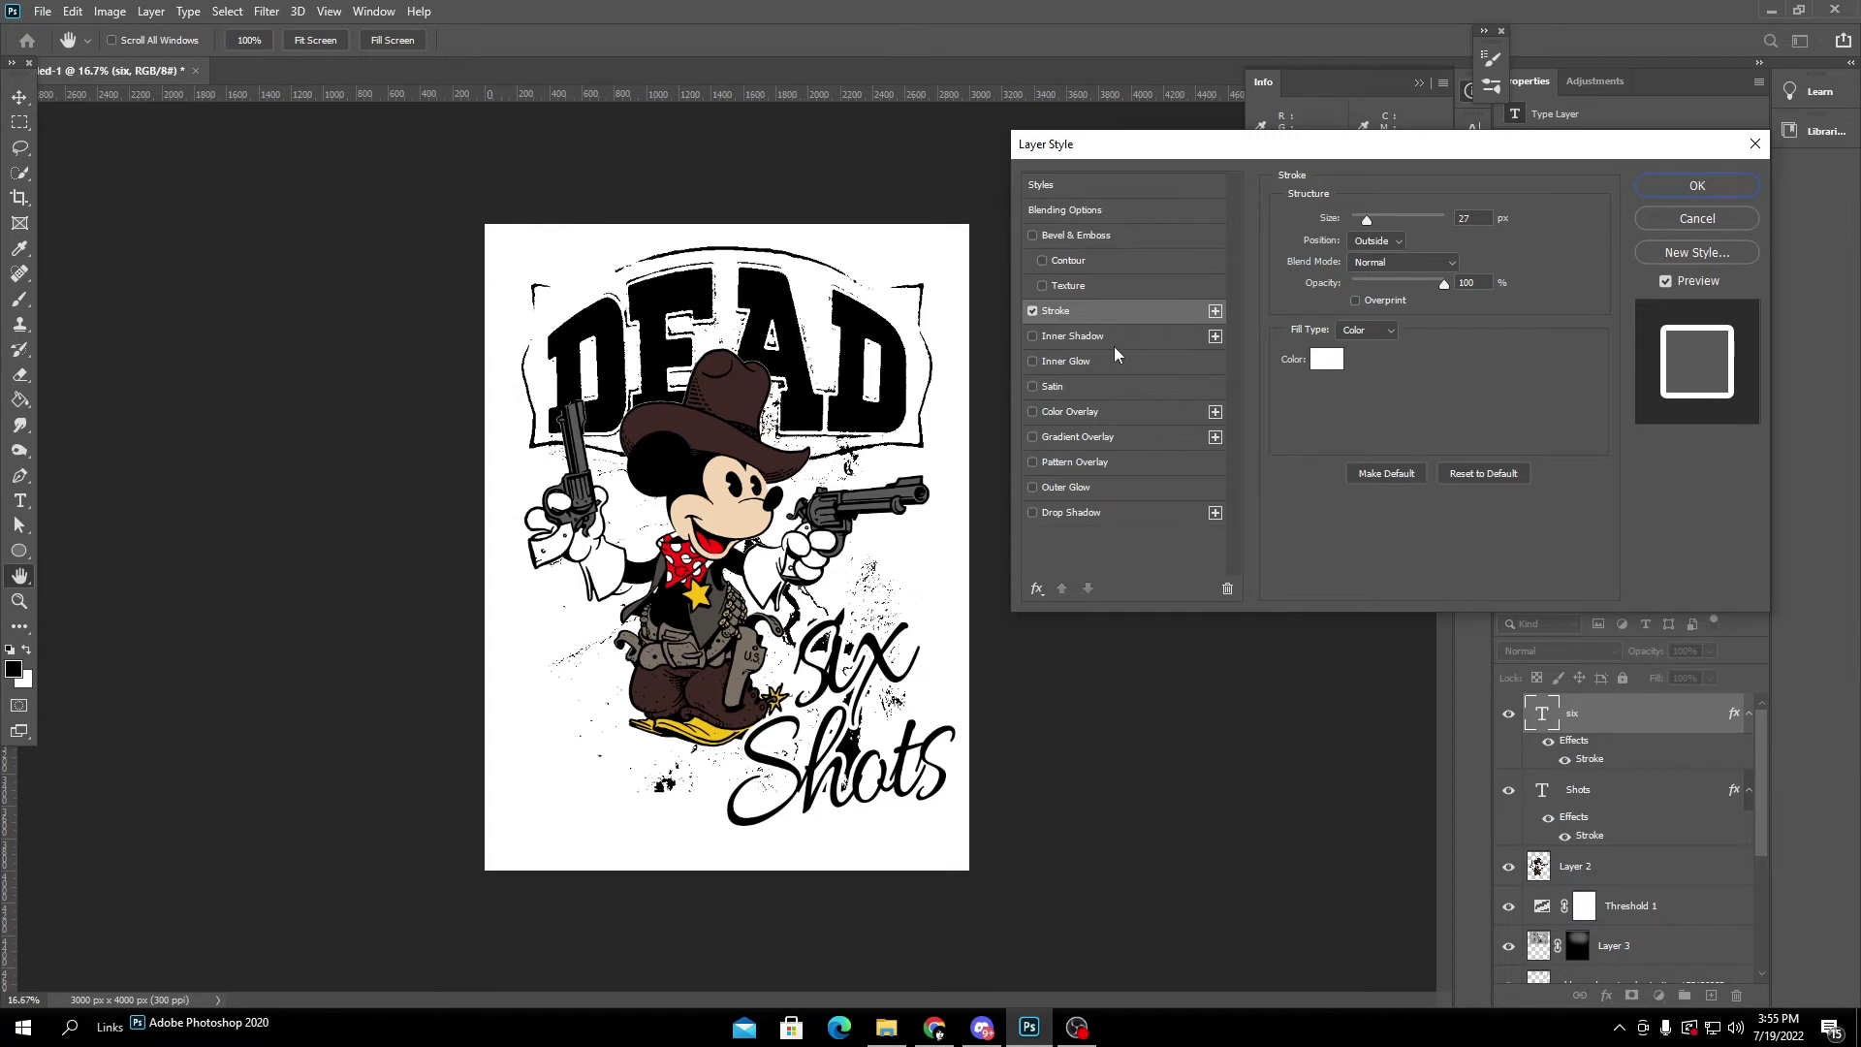
{"action": "left_click", "coordinate": [1032, 311]}
Try a Normal-mode Color Overlay on the "six" lettering with the reds fd160f and cf5e5a, then remove the overlay.
{"action": "left_click", "coordinate": [1070, 414]}
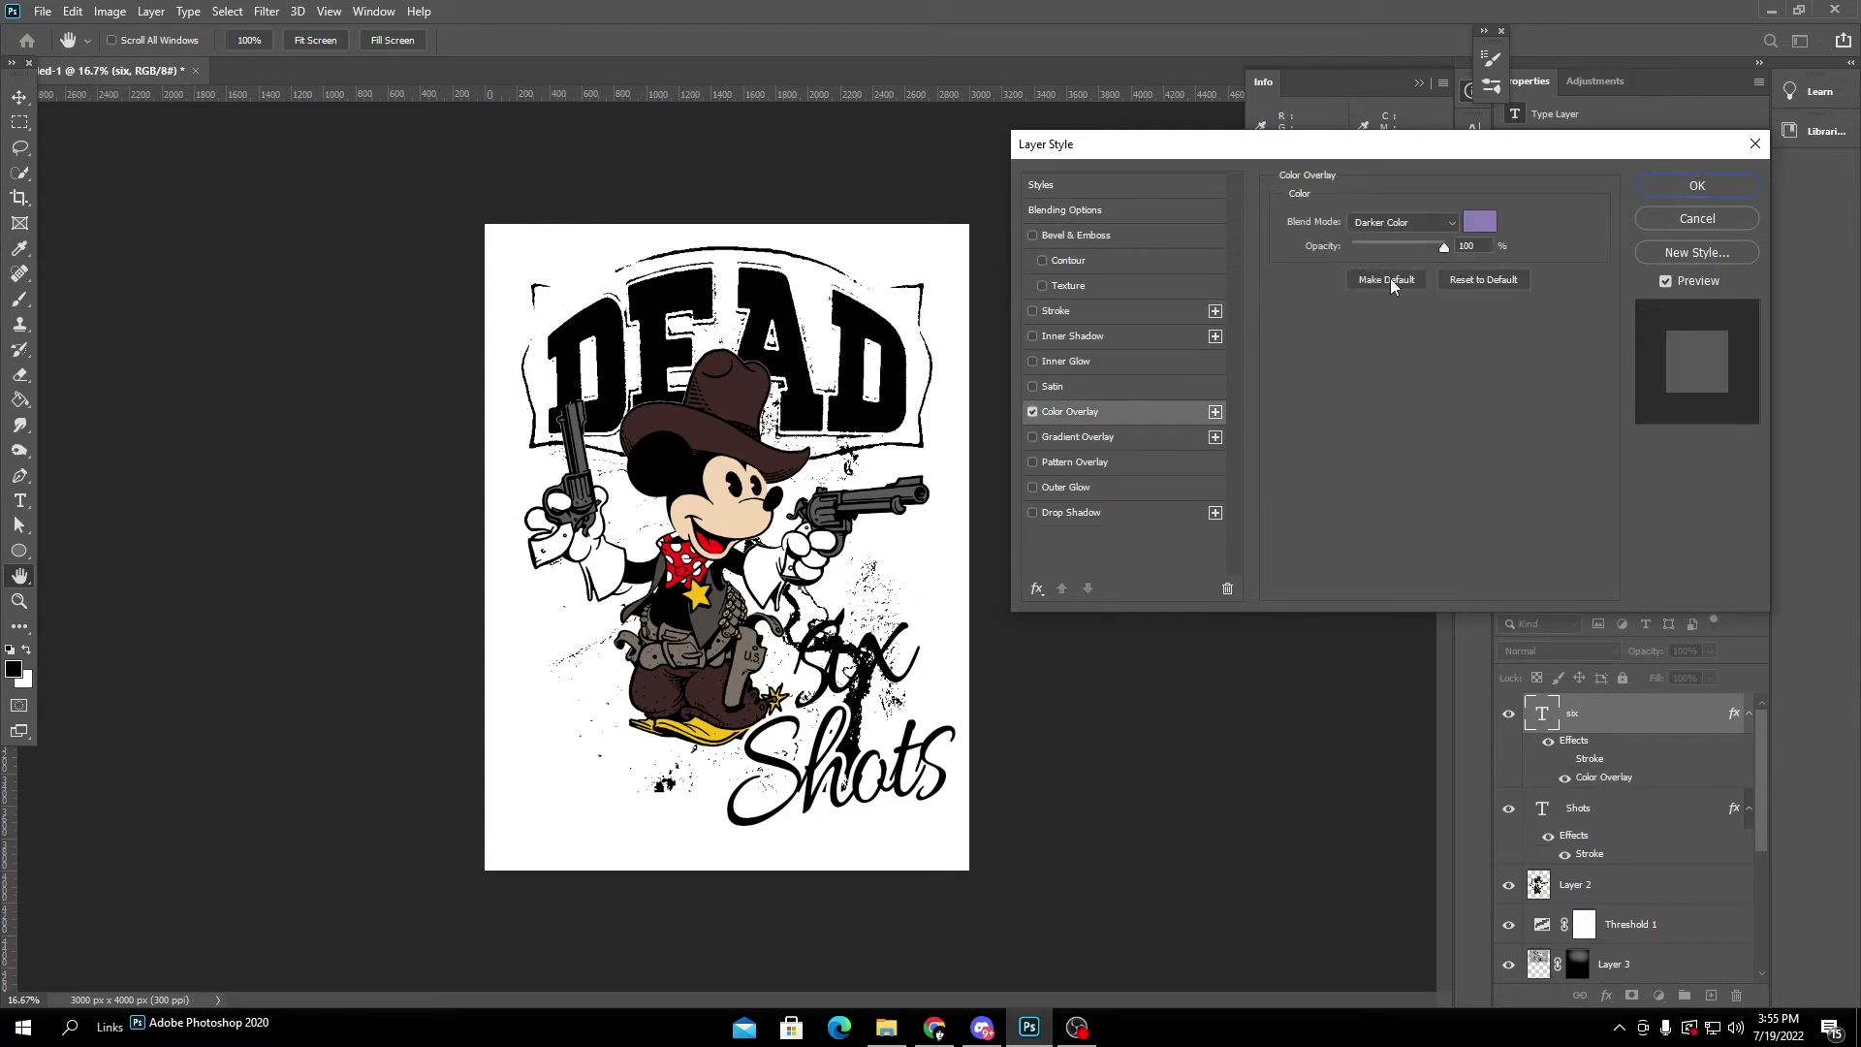
{"action": "left_click", "coordinate": [1405, 222]}
{"action": "left_click", "coordinate": [1405, 232]}
{"action": "left_click", "coordinate": [1405, 222]}
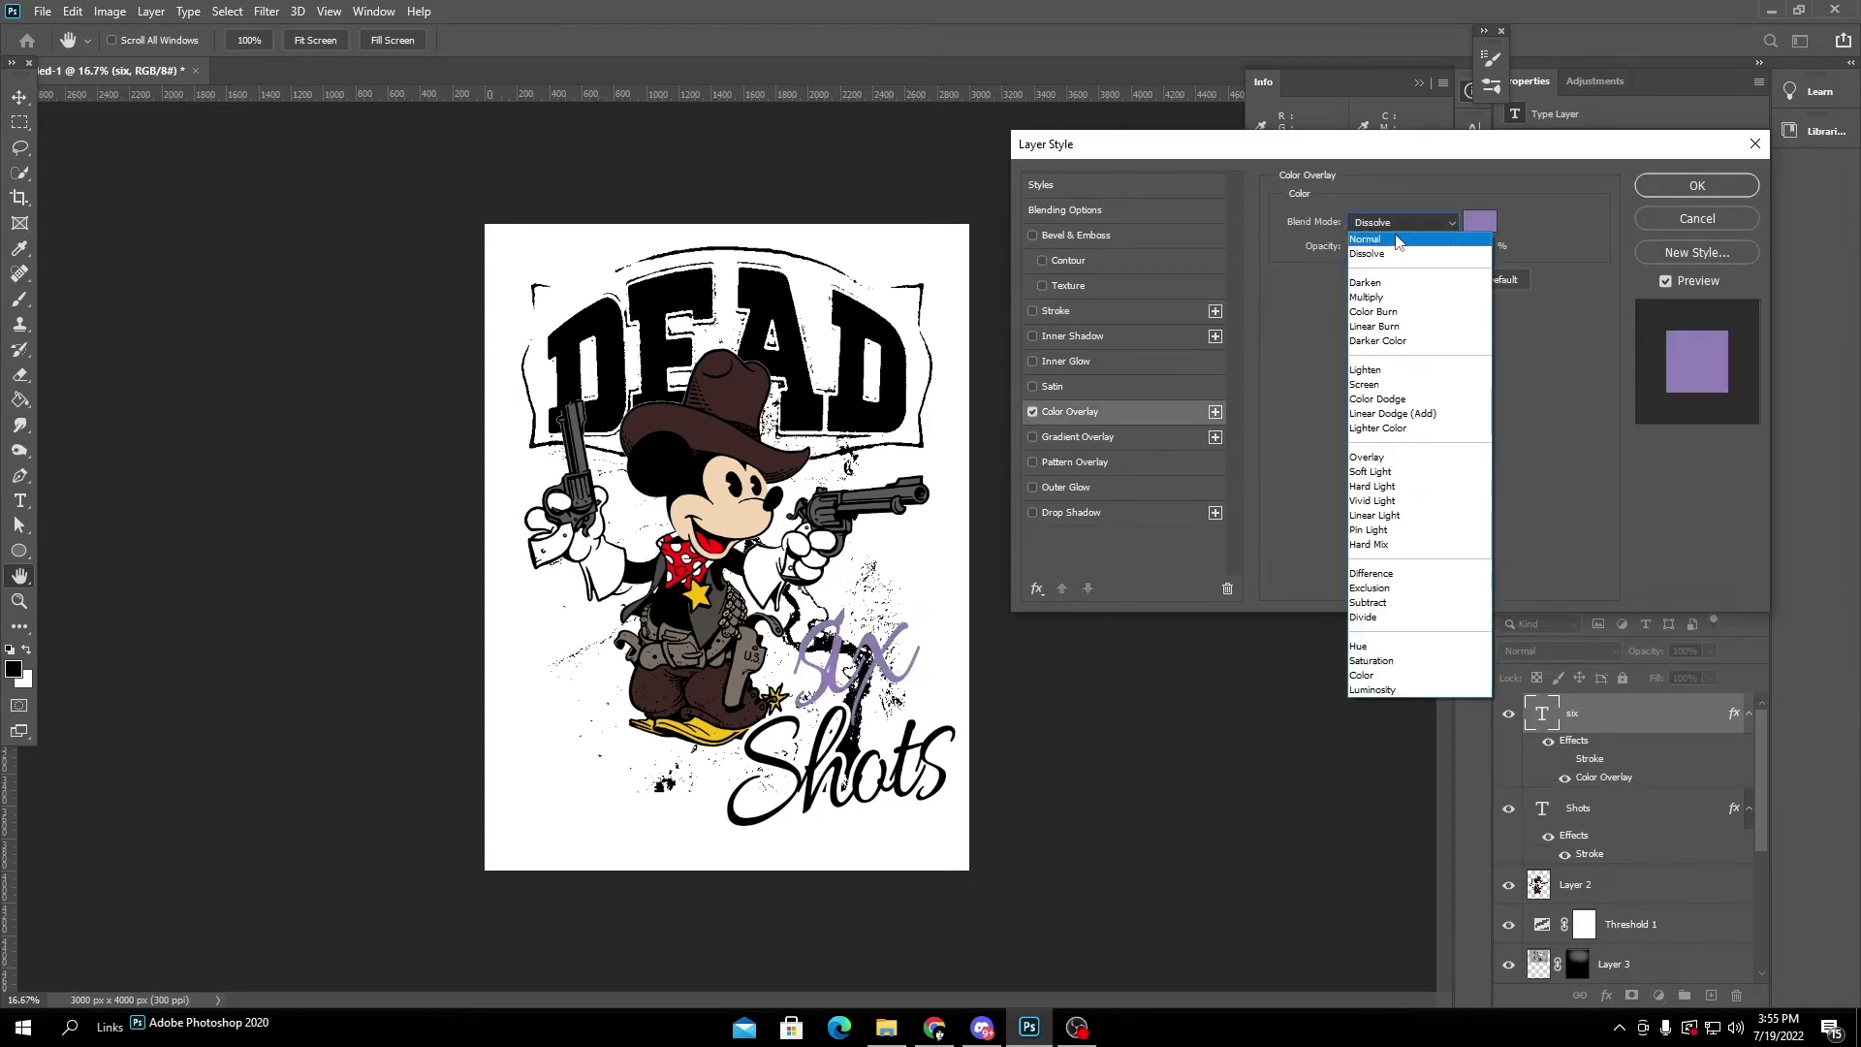
{"action": "left_click", "coordinate": [1434, 233]}
{"action": "left_click", "coordinate": [1467, 228]}
{"action": "left_click_drag", "start_coordinate": [1370, 332], "coordinate": [1347, 216]}
{"action": "left_click", "coordinate": [681, 551]}
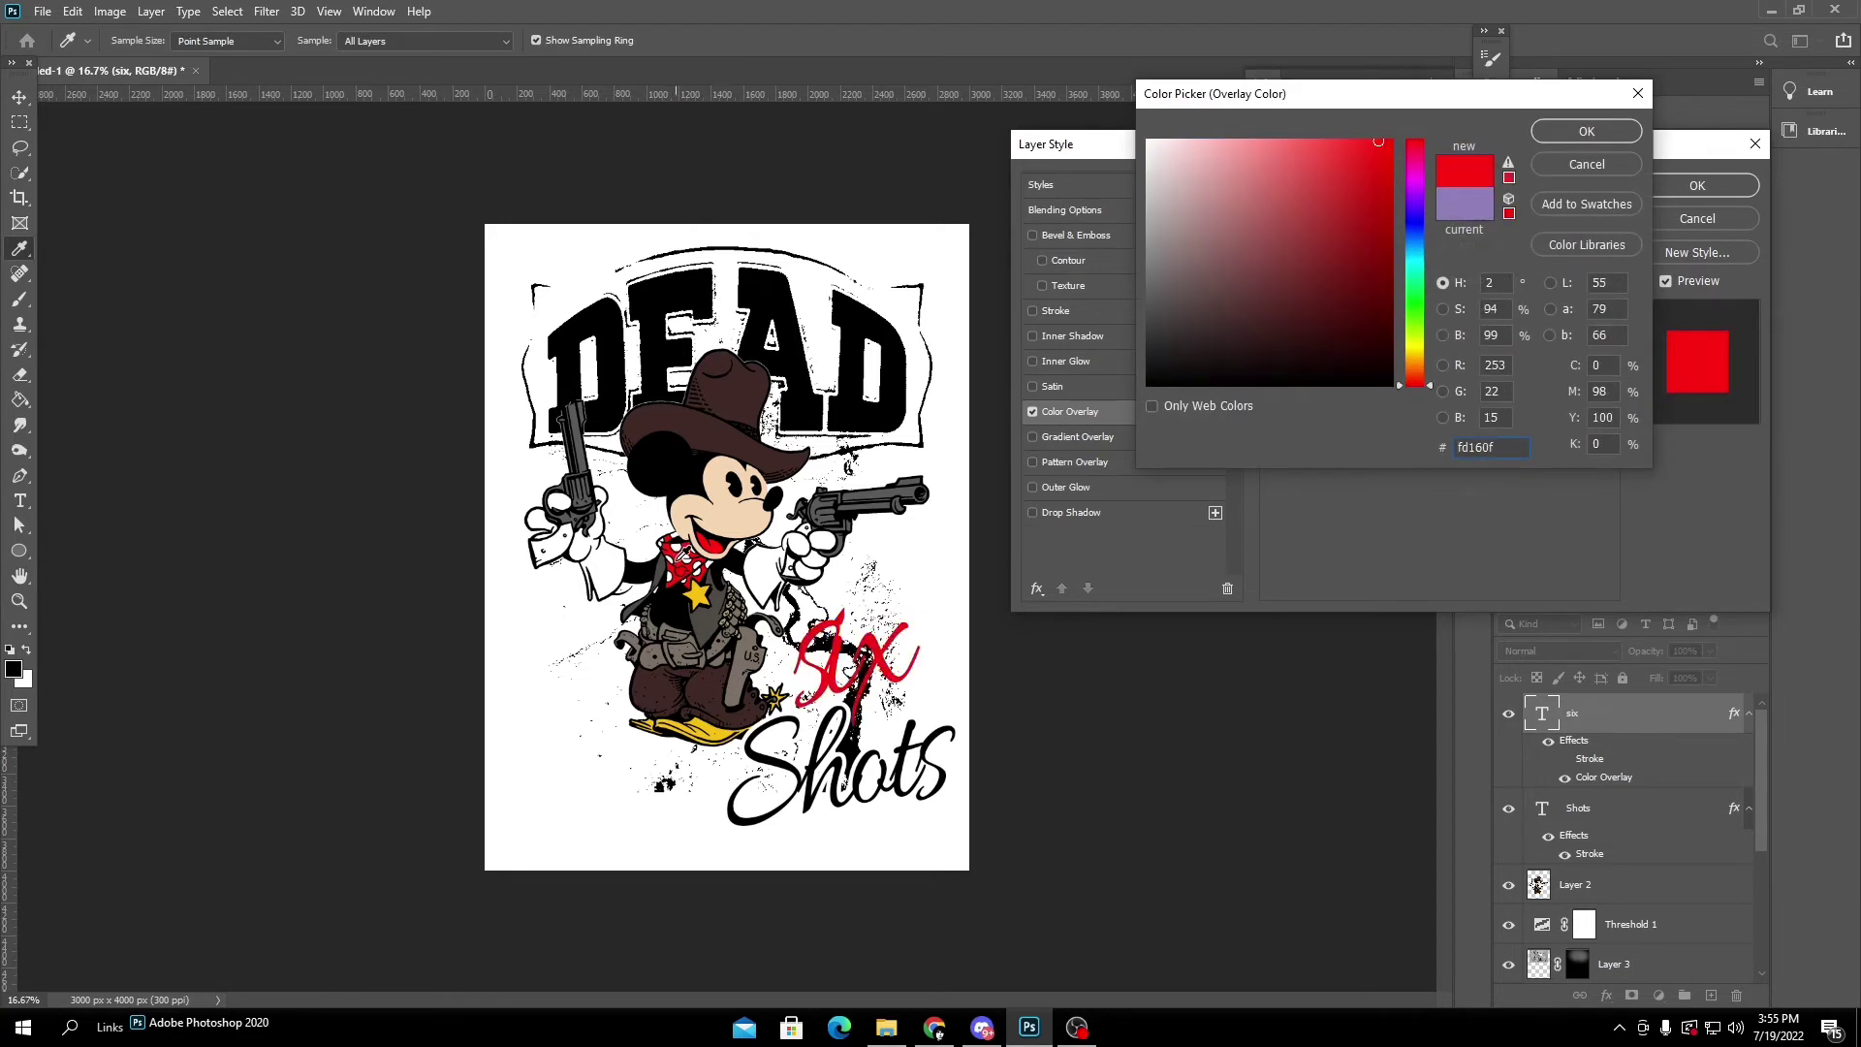
{"action": "left_click", "coordinate": [1284, 186]}
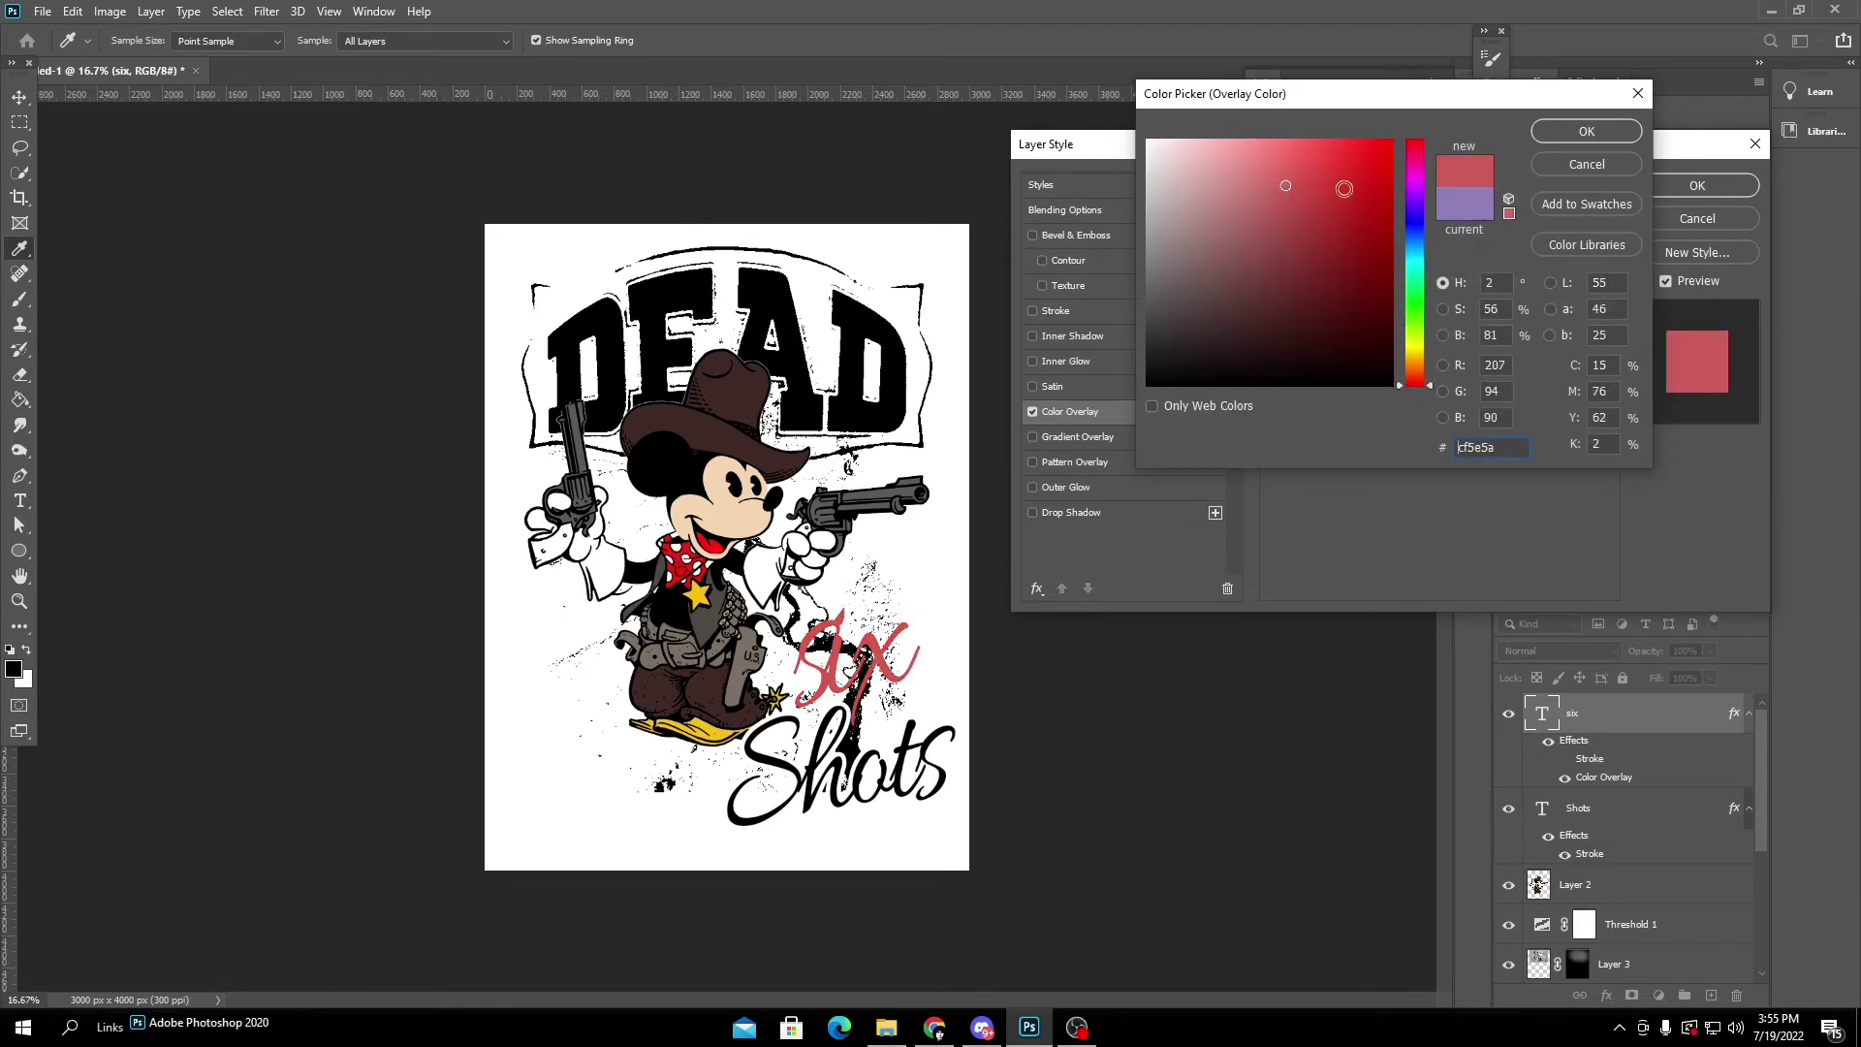
{"action": "left_click", "coordinate": [1551, 164]}
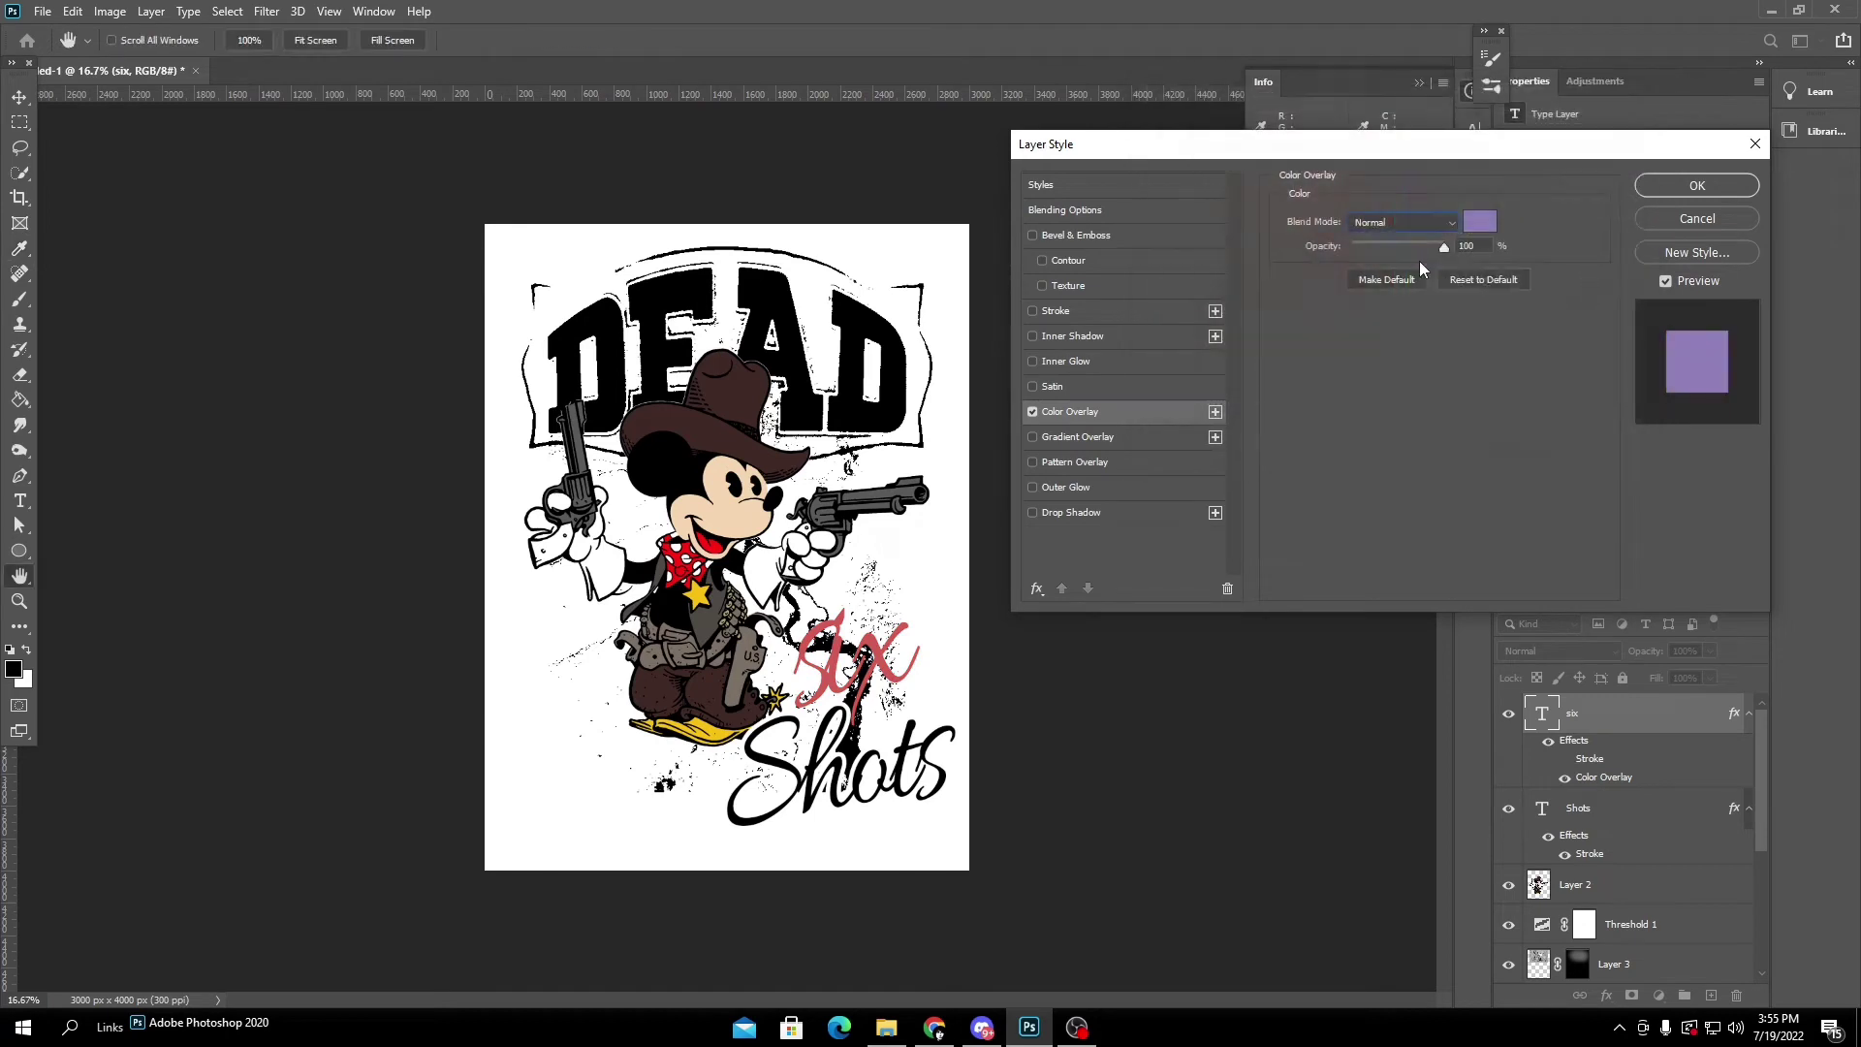
{"action": "left_click", "coordinate": [1032, 411]}
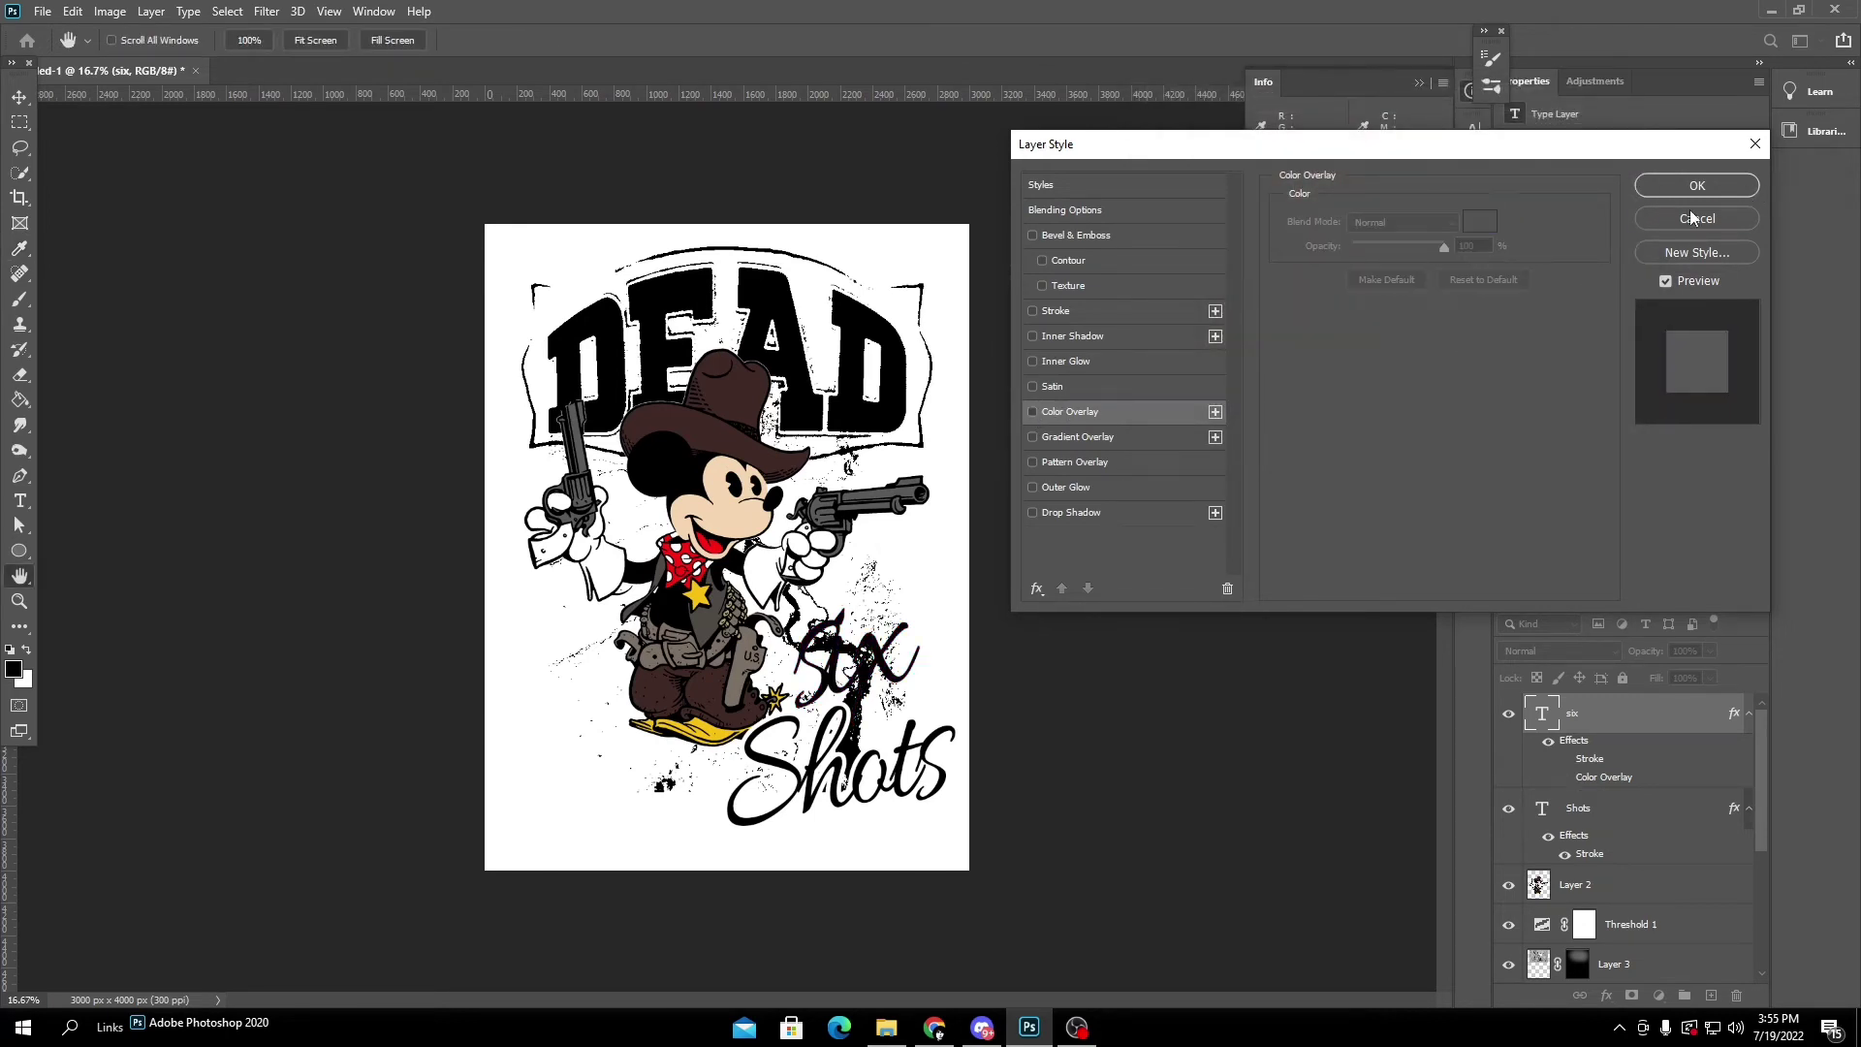
{"action": "key", "text": "Return"}
Replace the separate "six" and "Shots" text layers with a "Six Shots" text box about 2404 x 634 px below the boots, in 150 pt Allstar.
{"action": "key", "text": "Delete"}
{"action": "key", "text": "Delete"}
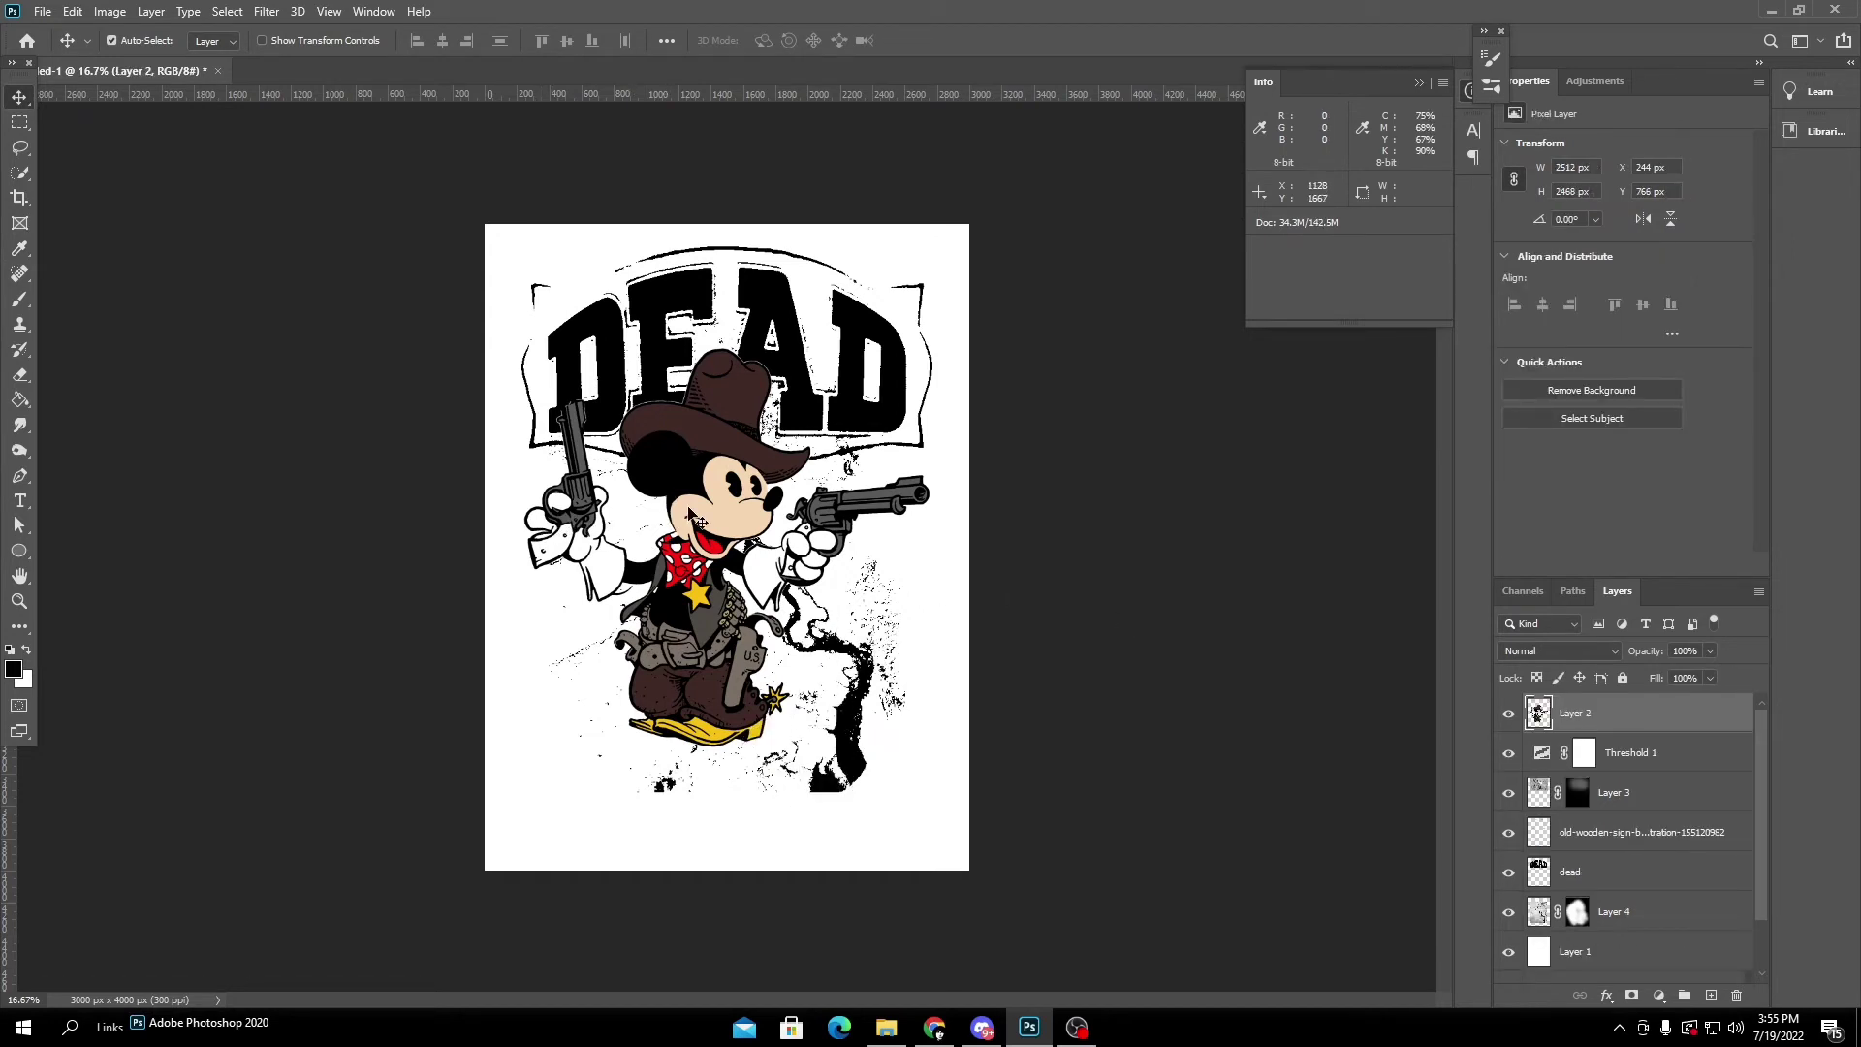
{"action": "left_click", "coordinate": [28, 506]}
{"action": "left_click_drag", "start_coordinate": [905, 849], "coordinate": [509, 738]}
{"action": "type", "text": "Six"}
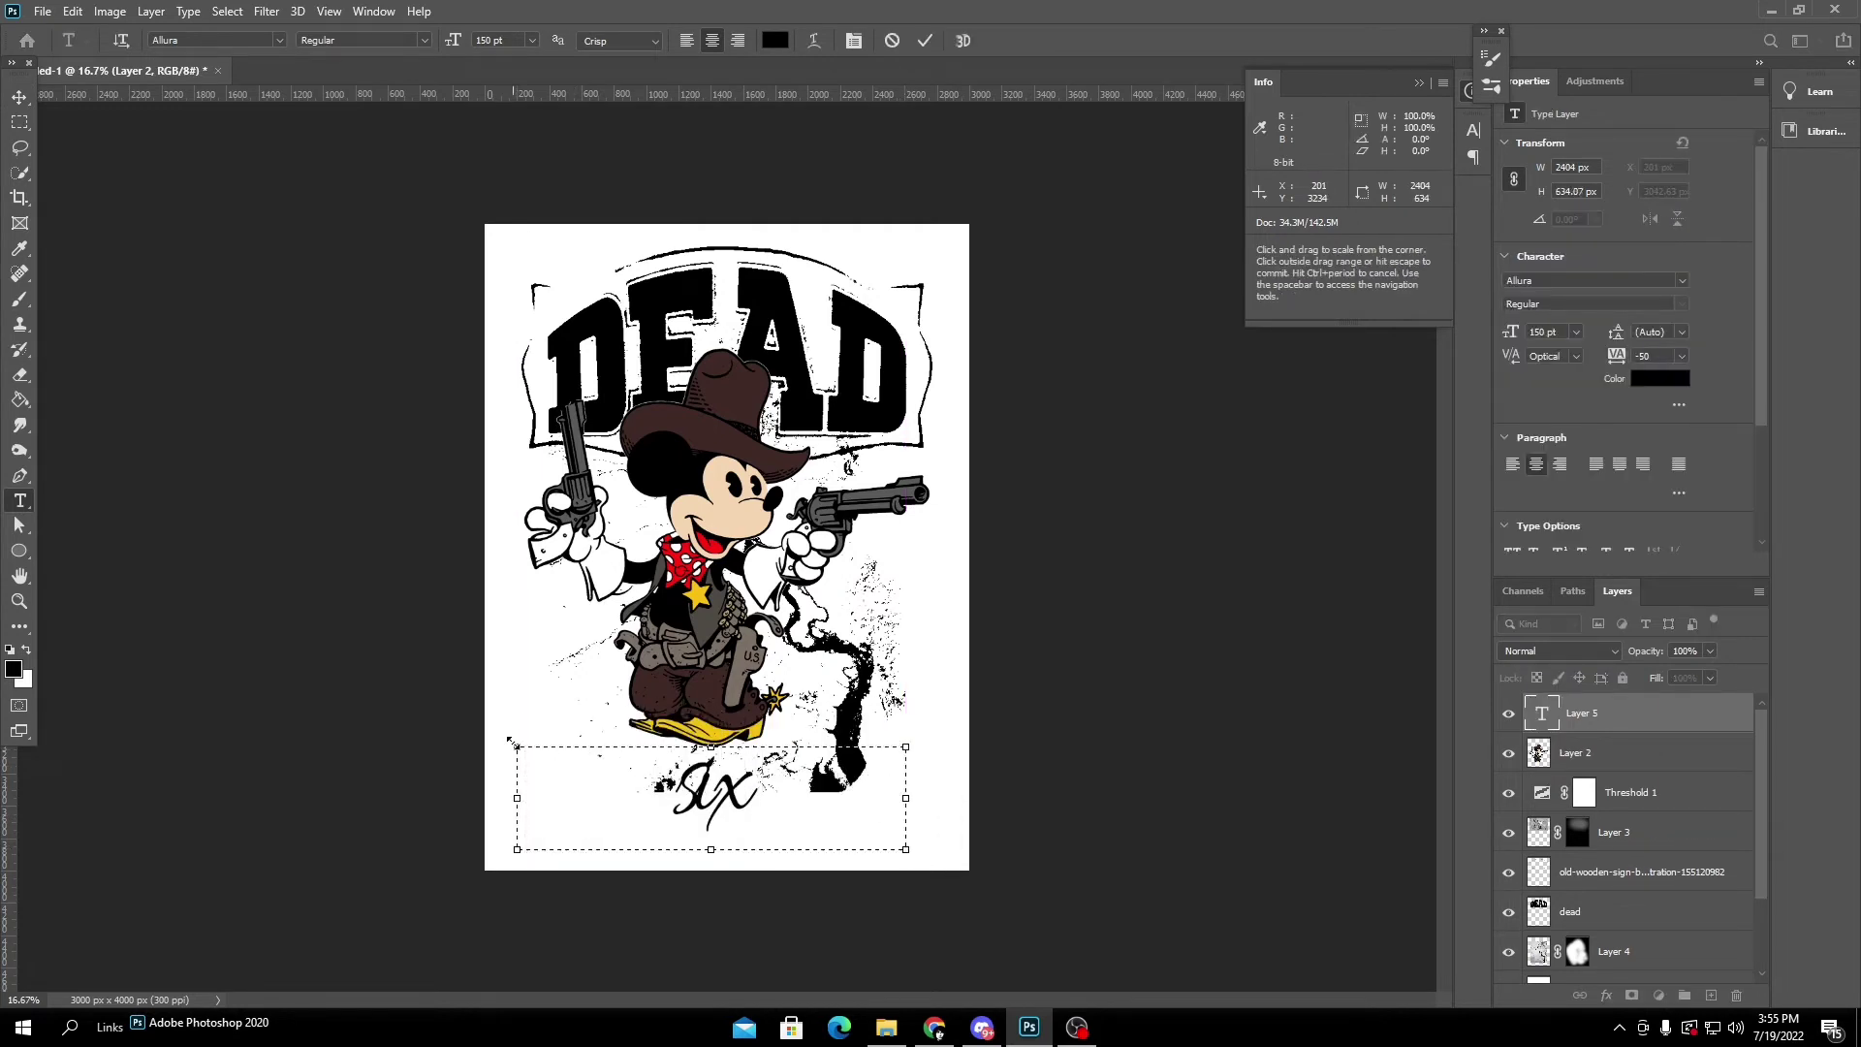
{"action": "type", "text": " Shots"}
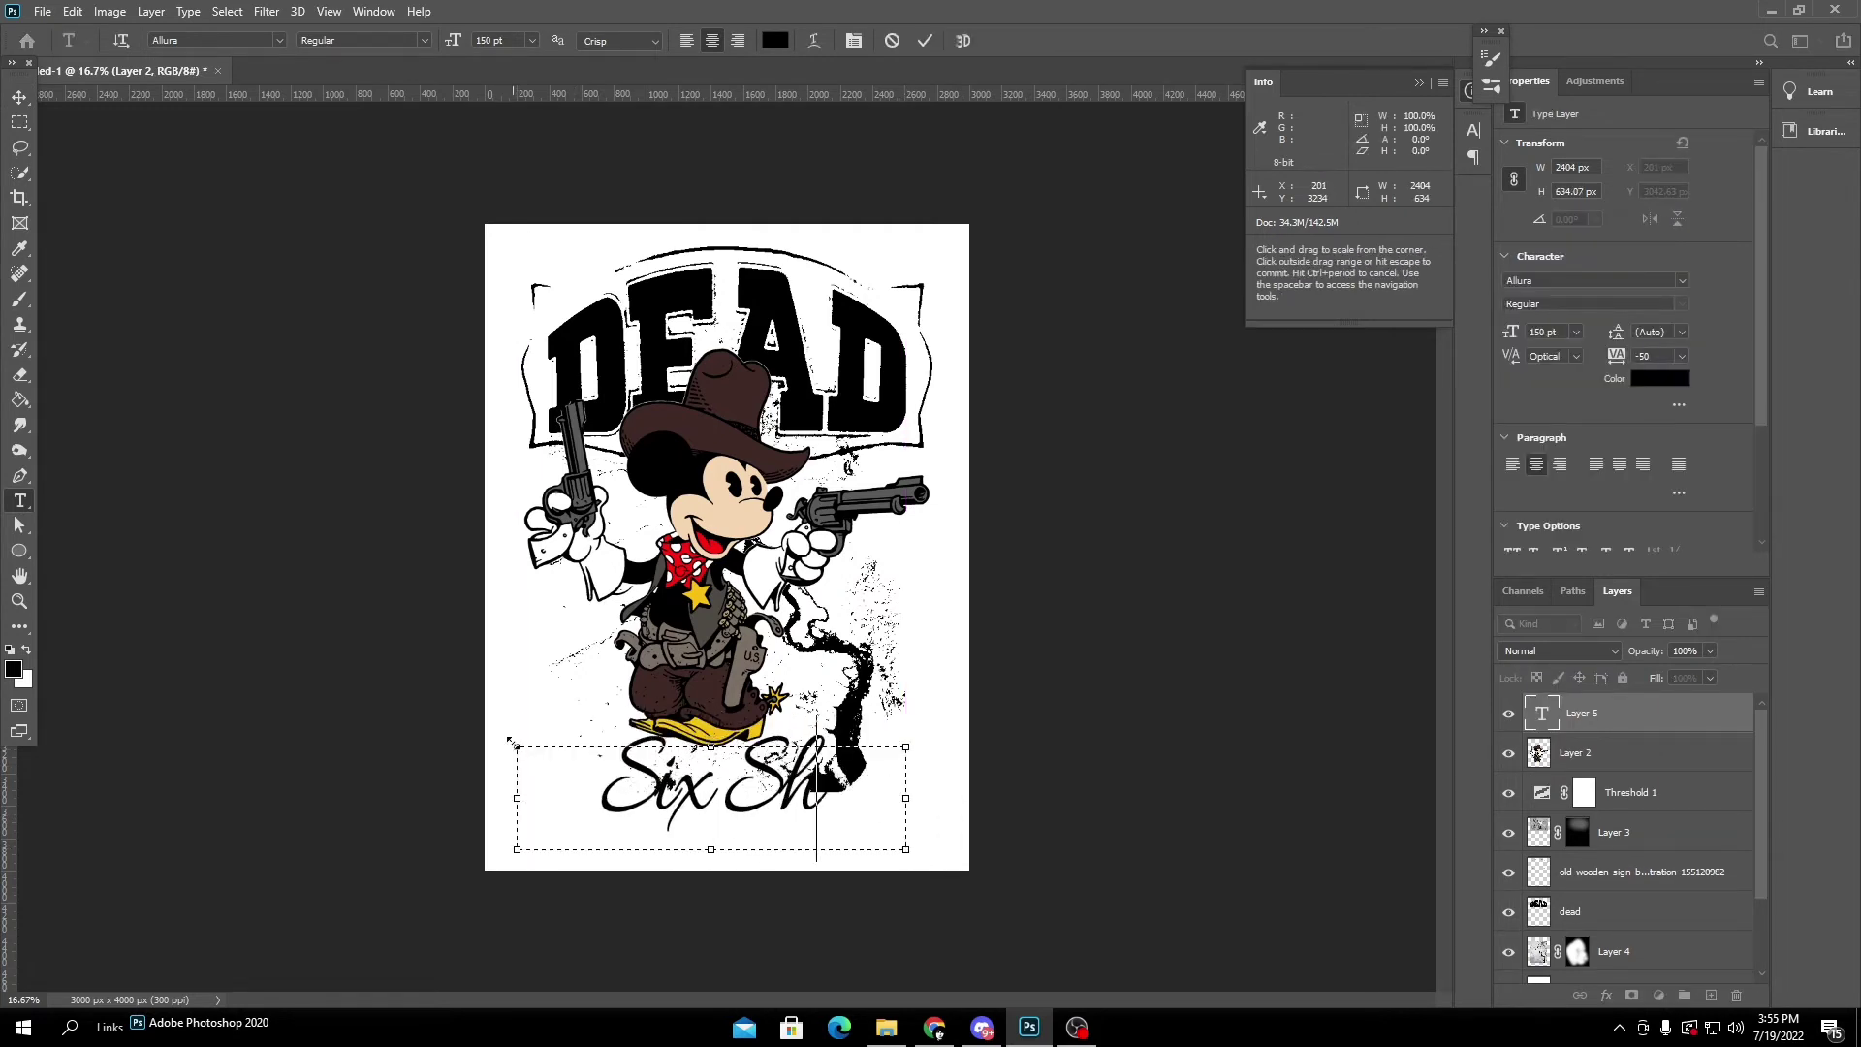
{"action": "left_click", "coordinate": [279, 41]}
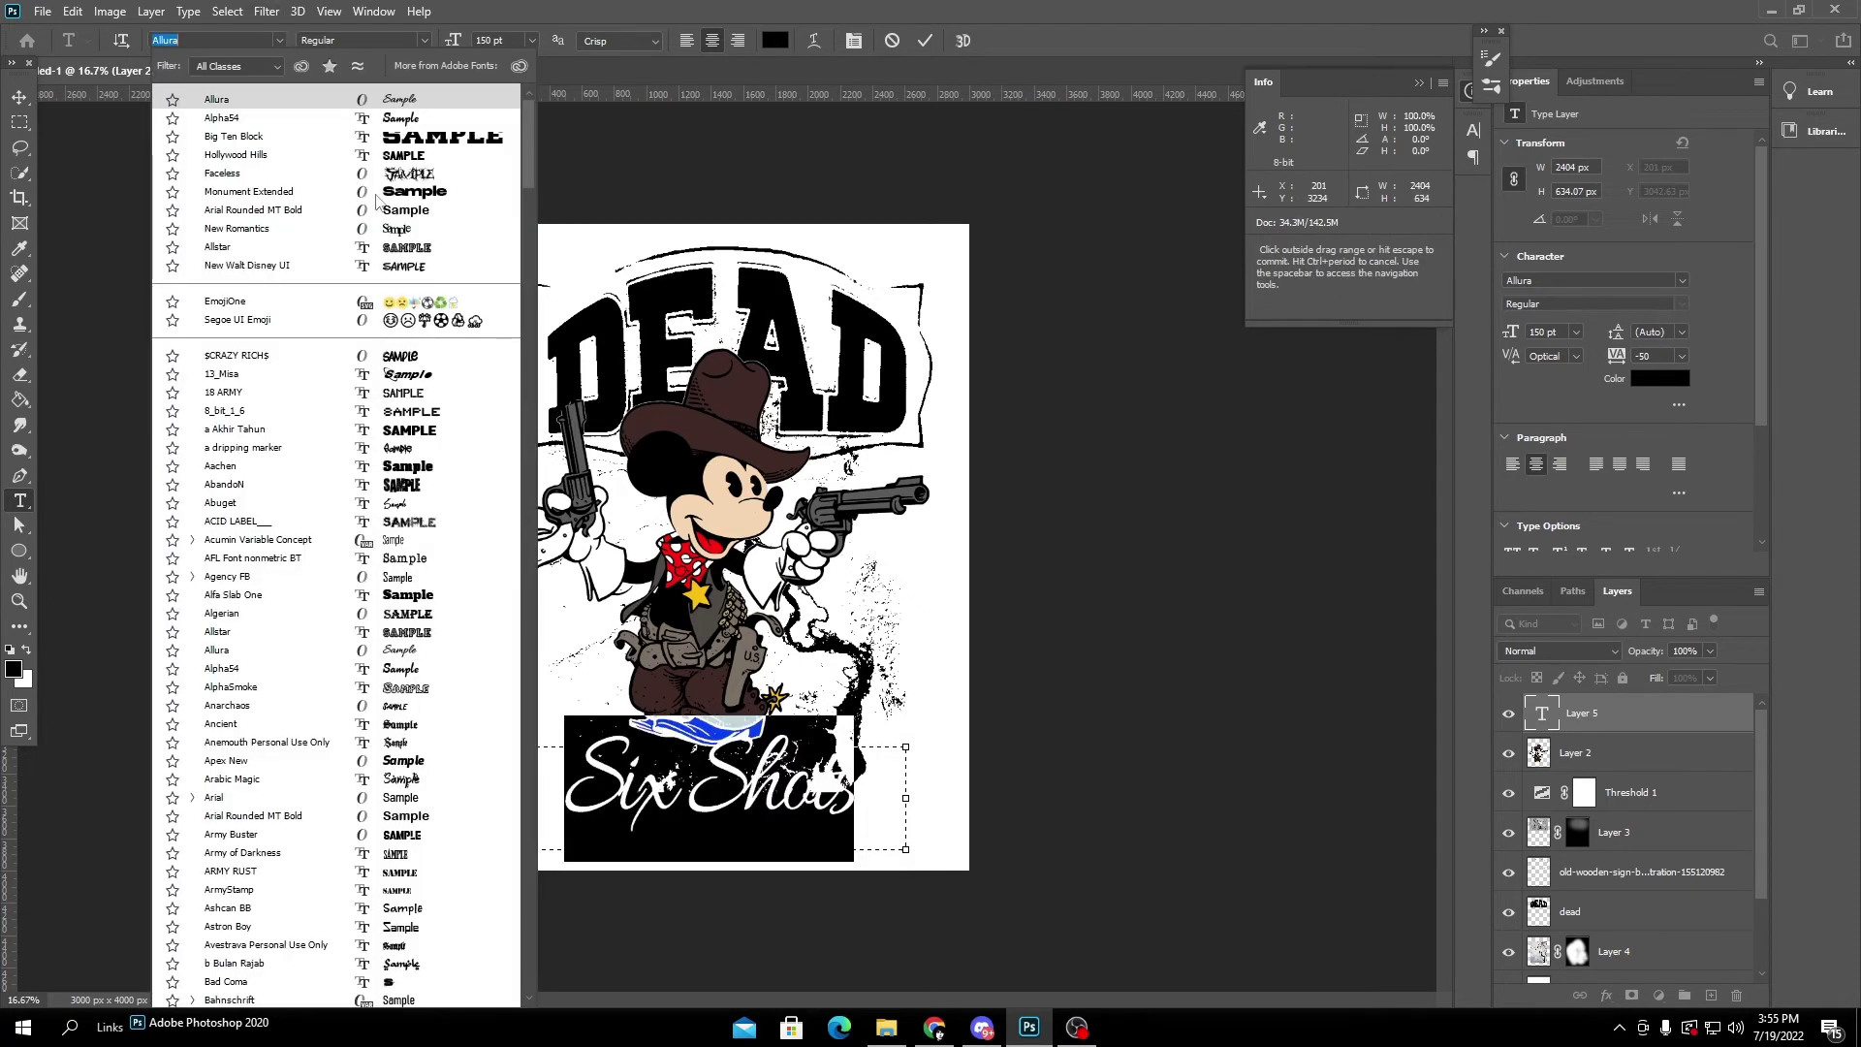
{"action": "left_click", "coordinate": [433, 251]}
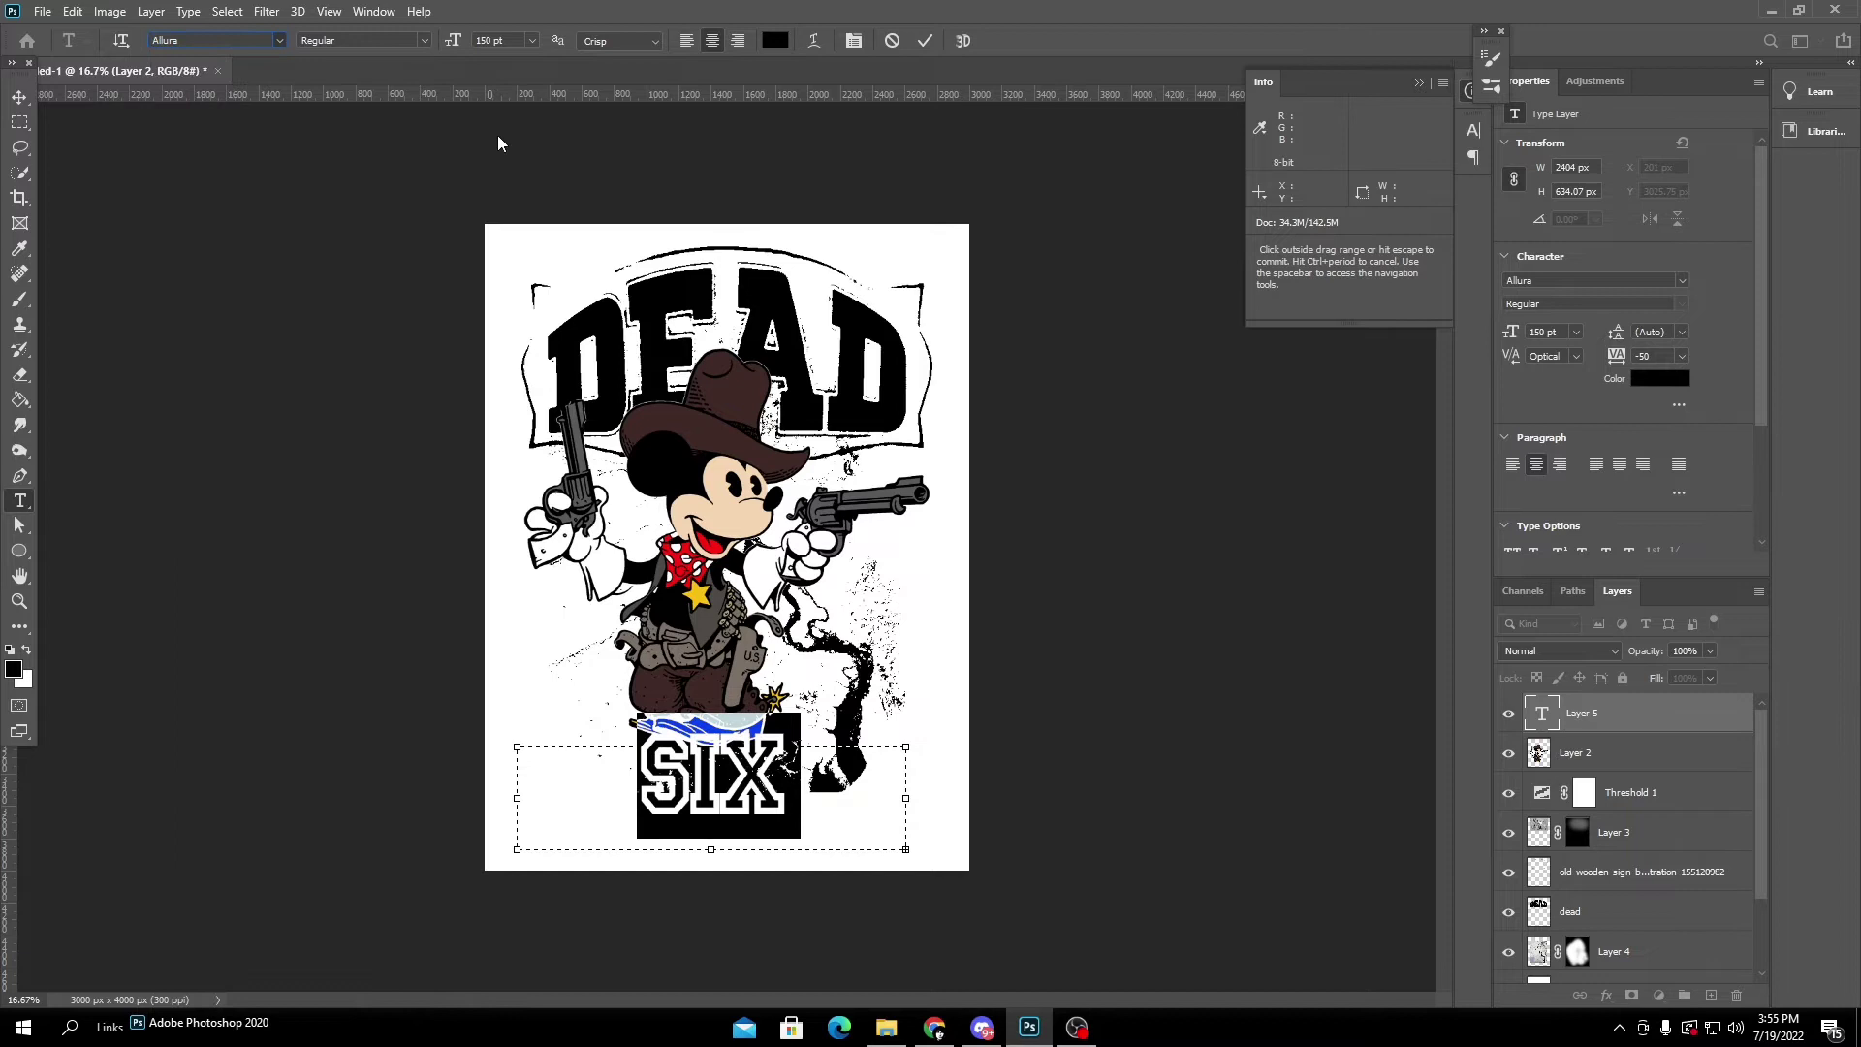
Set the "Six Shots" lettering to 72 pt, enlarge its text box, and scale it to about 203% beneath the boots.
{"action": "left_click", "coordinate": [531, 41]}
{"action": "left_click", "coordinate": [506, 287]}
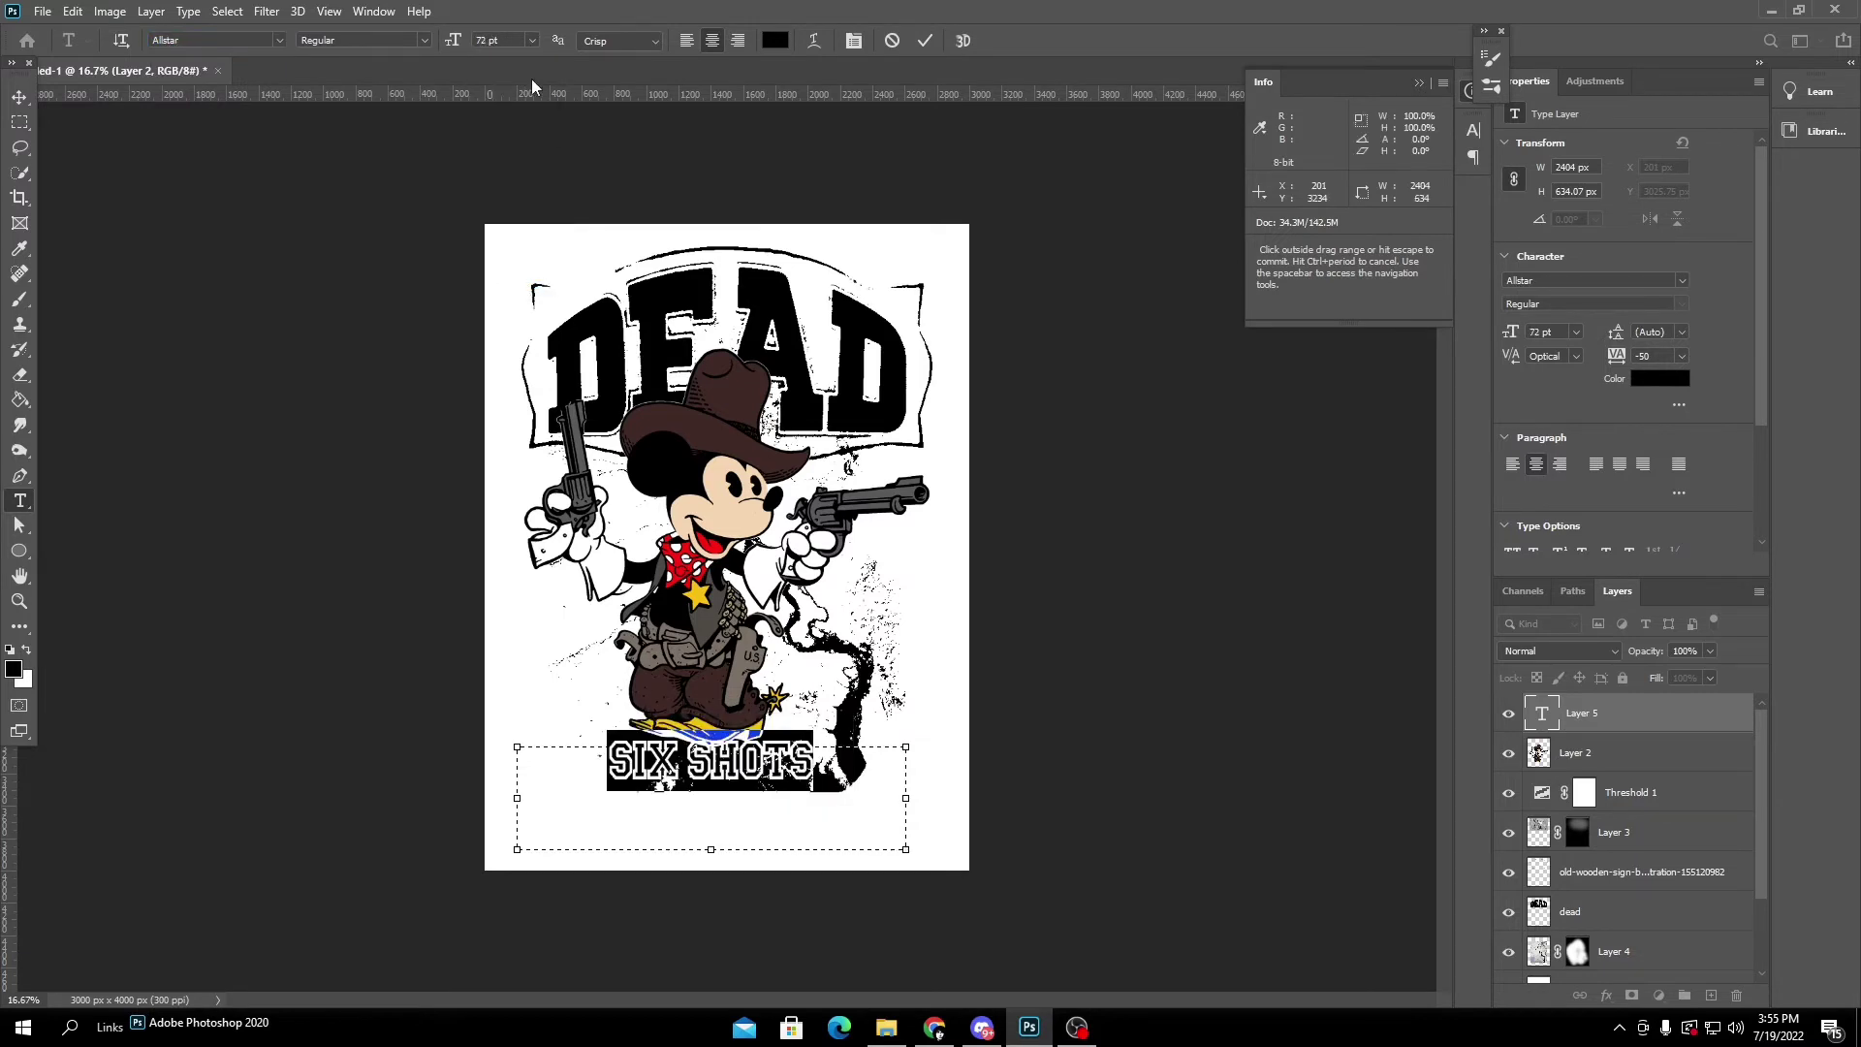
{"action": "left_click_drag", "start_coordinate": [778, 849], "coordinate": [778, 787]}
{"action": "left_click_drag", "start_coordinate": [905, 768], "coordinate": [1013, 896]}
{"action": "left_click", "coordinate": [19, 124]}
{"action": "key", "text": "ctrl+t"}
{"action": "left_click_drag", "start_coordinate": [888, 804], "coordinate": [849, 797]}
{"action": "key", "text": "Return"}
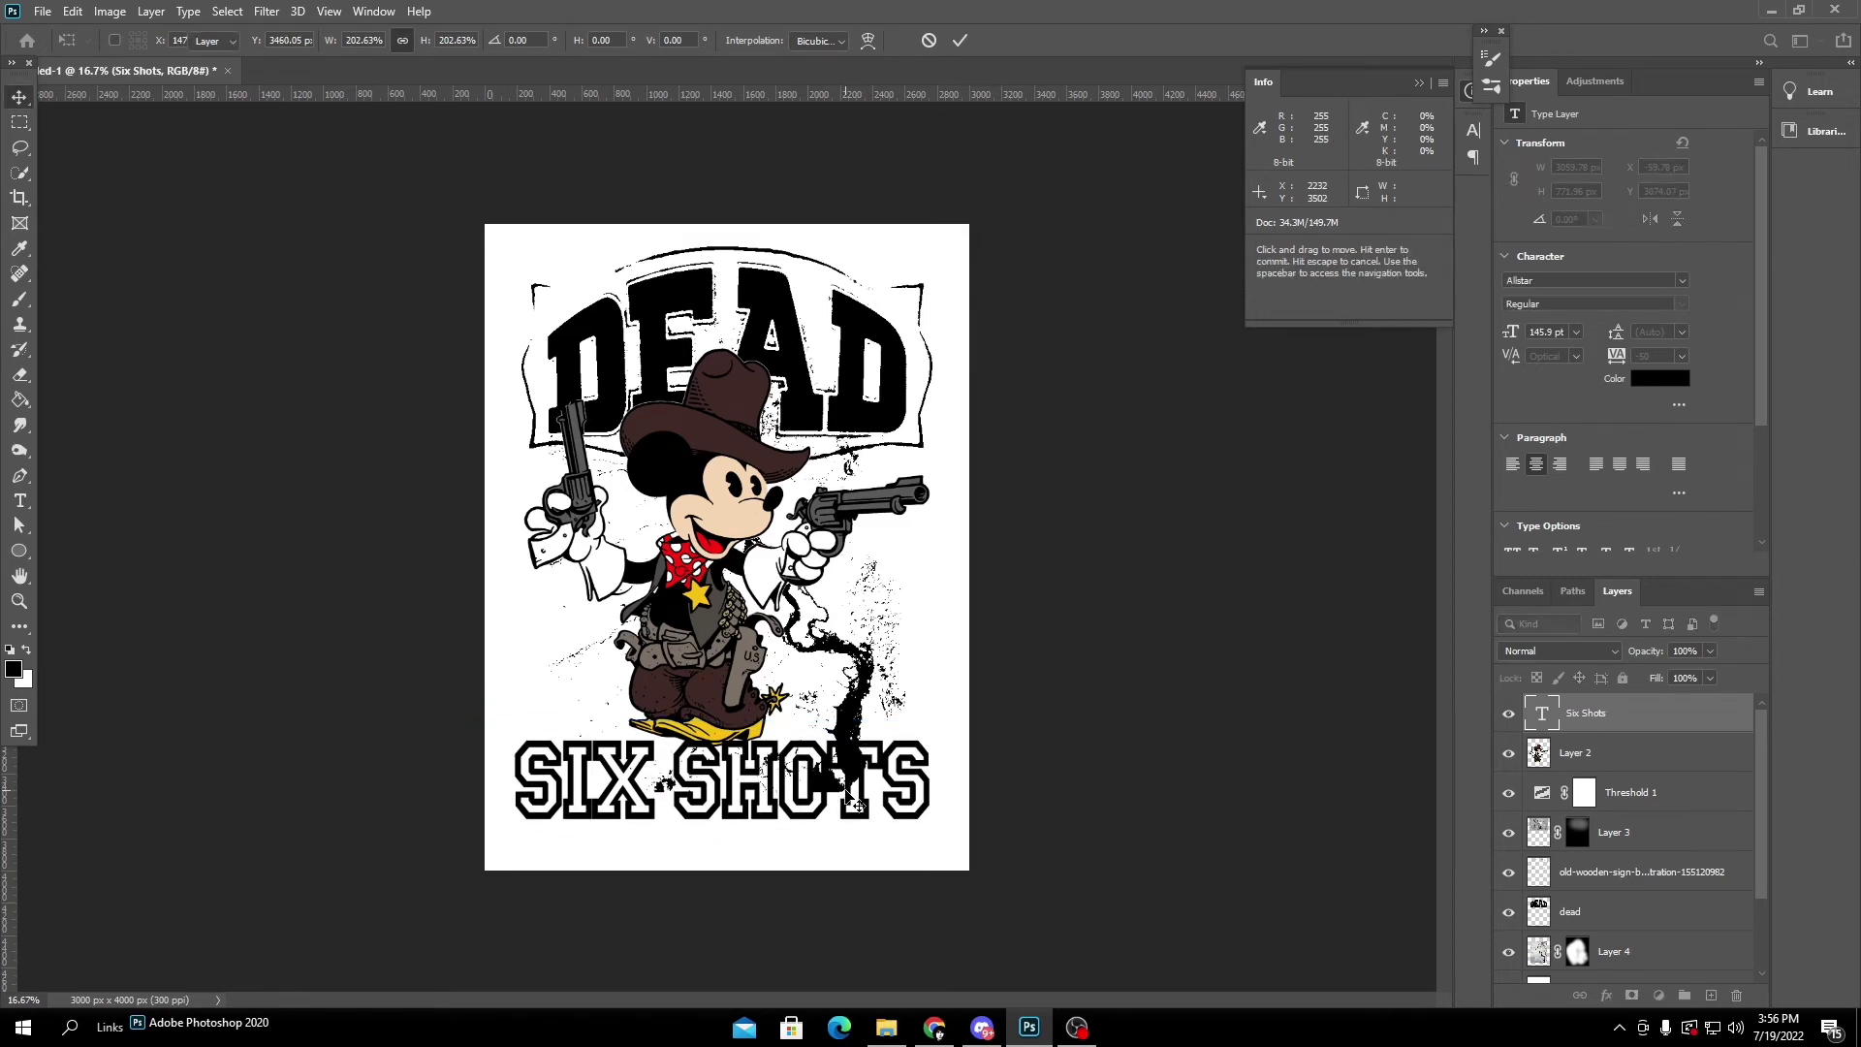
Rasterize the "Six Shots" type layer and fill the insides of its outlined letters with white.
{"action": "key", "text": "ctrl+plus"}
{"action": "scroll", "coordinate": [1058, 776], "scroll_direction": "down", "scroll_amount": 1}
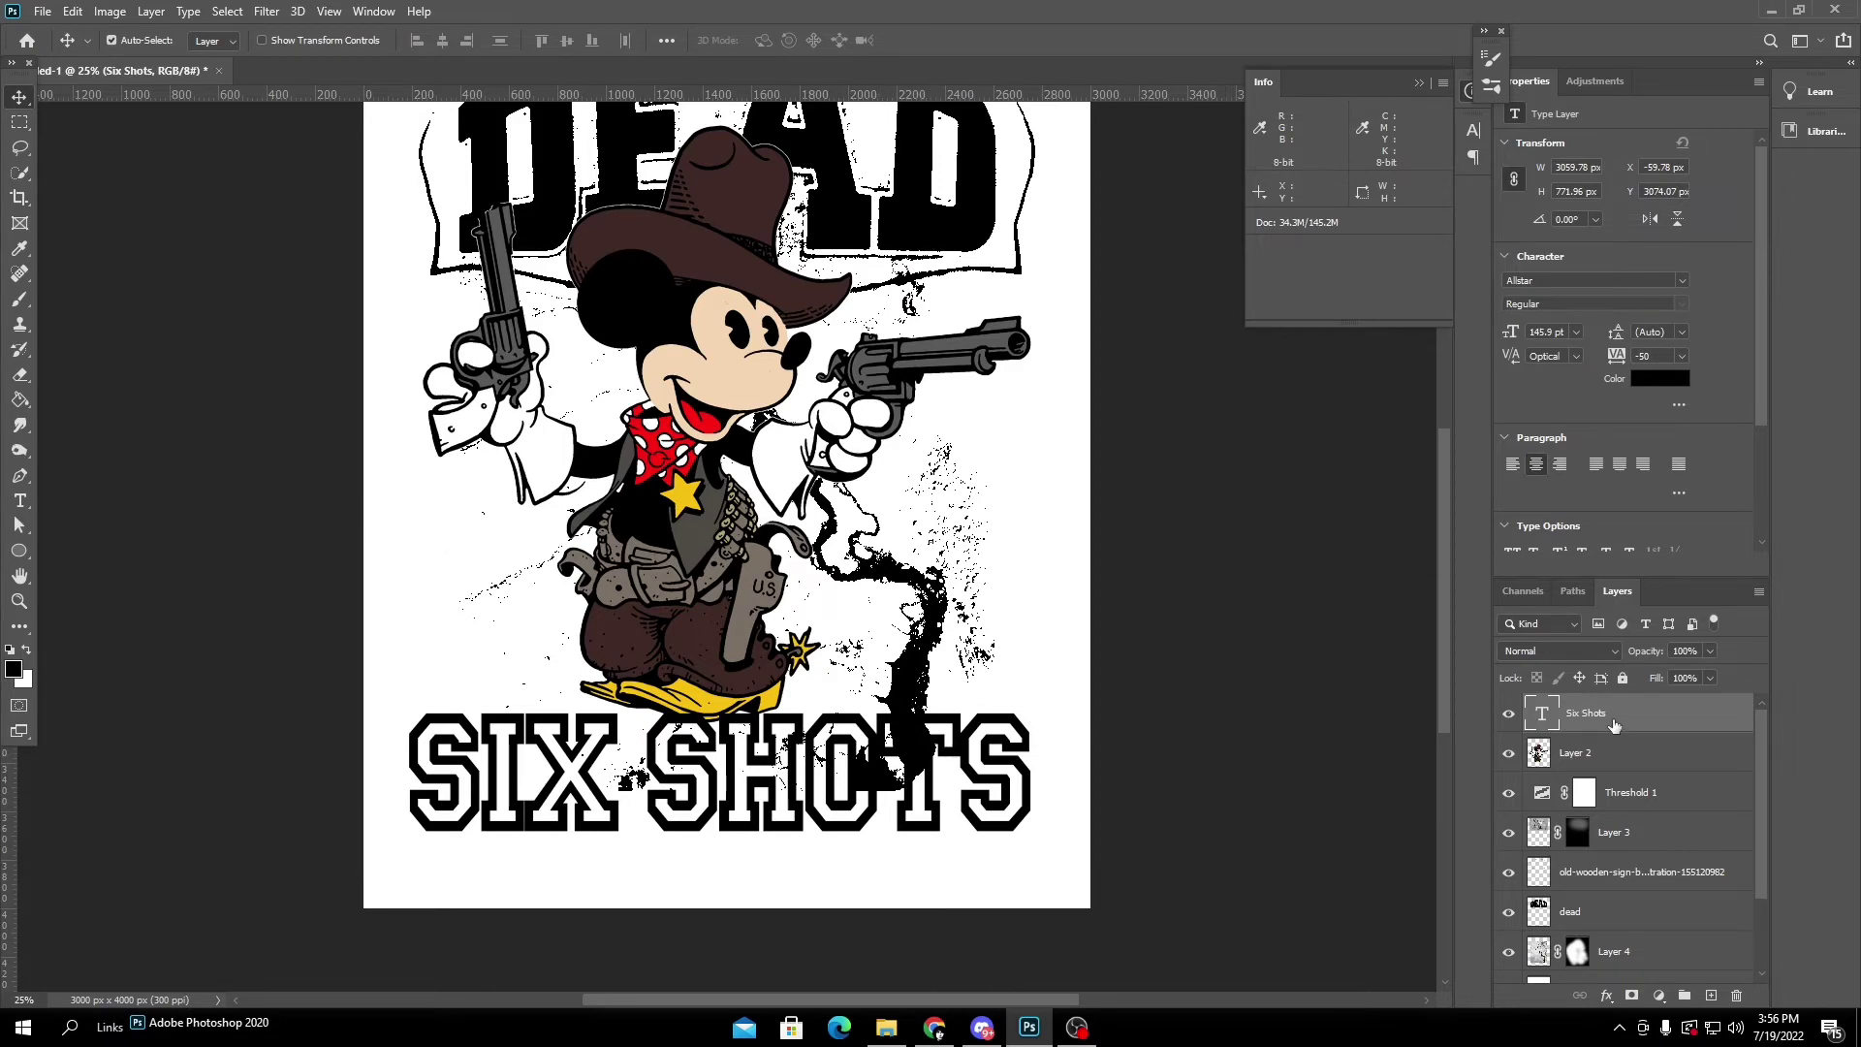
{"action": "right_click", "coordinate": [1661, 700]}
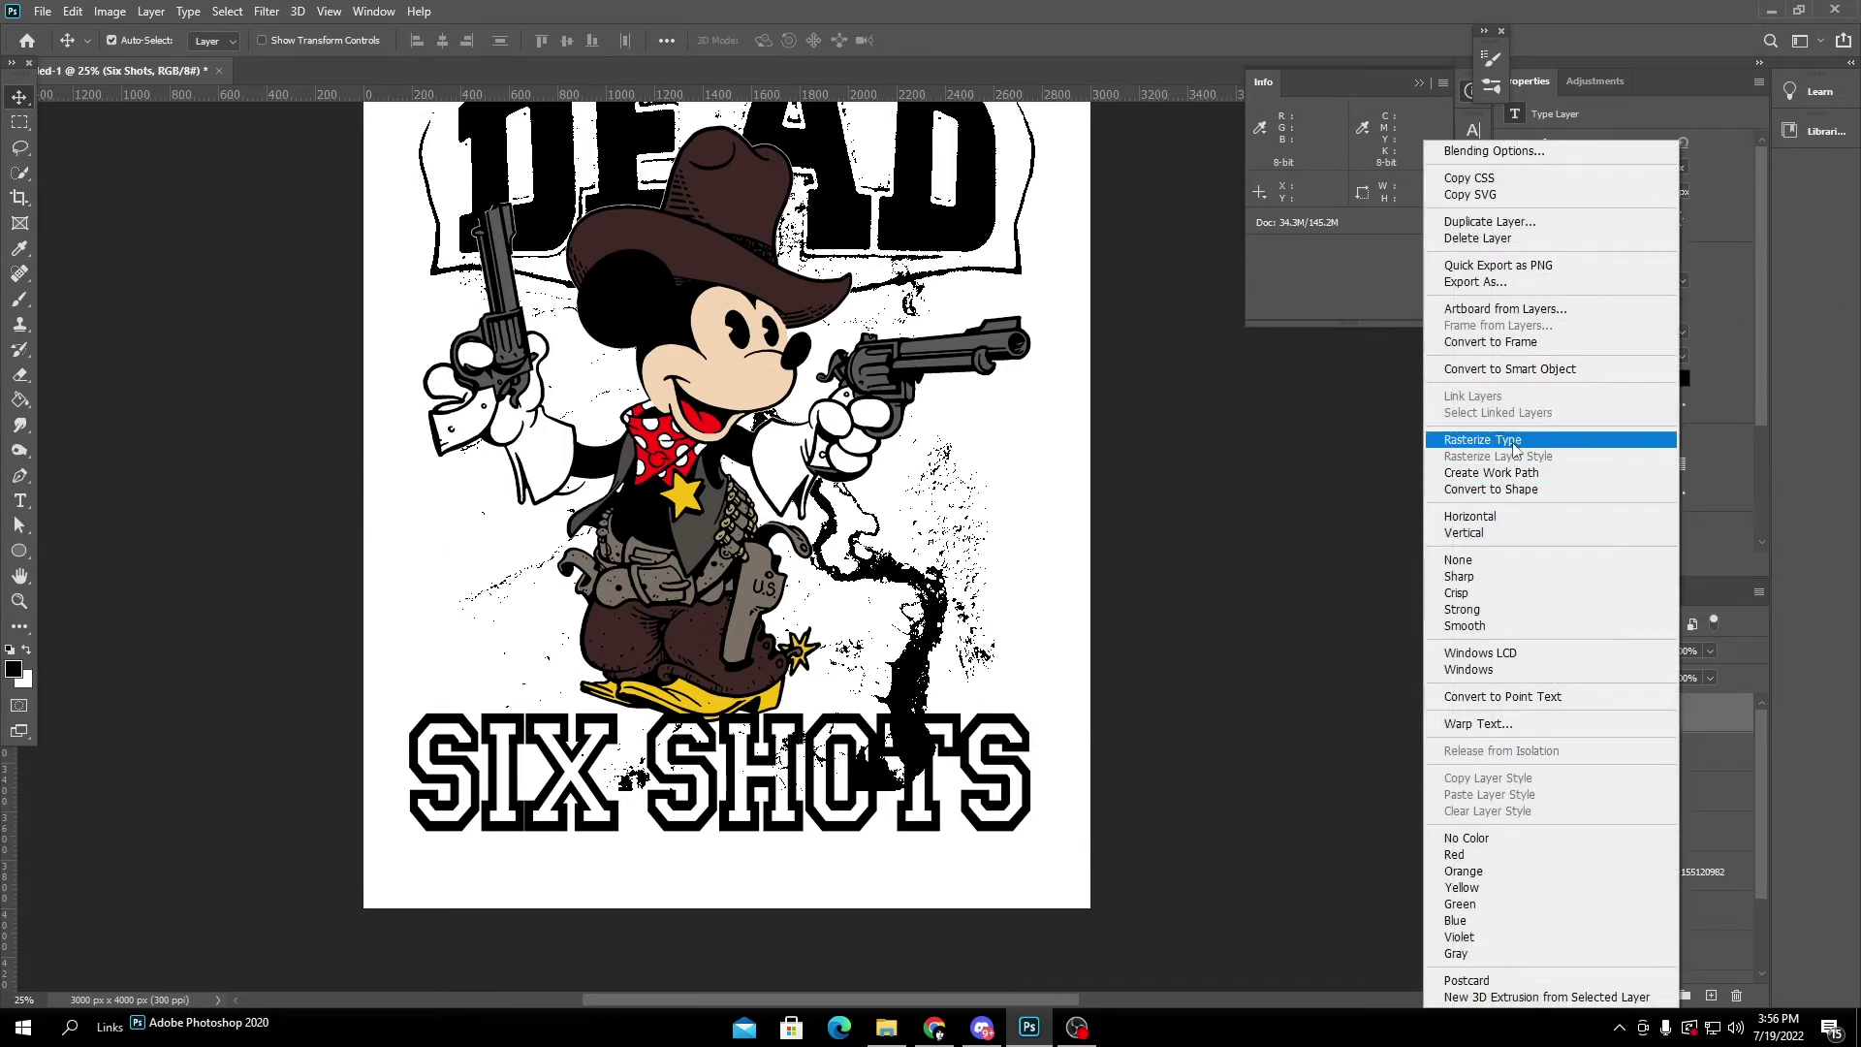
{"action": "left_click", "coordinate": [1551, 446]}
{"action": "left_click", "coordinate": [20, 399]}
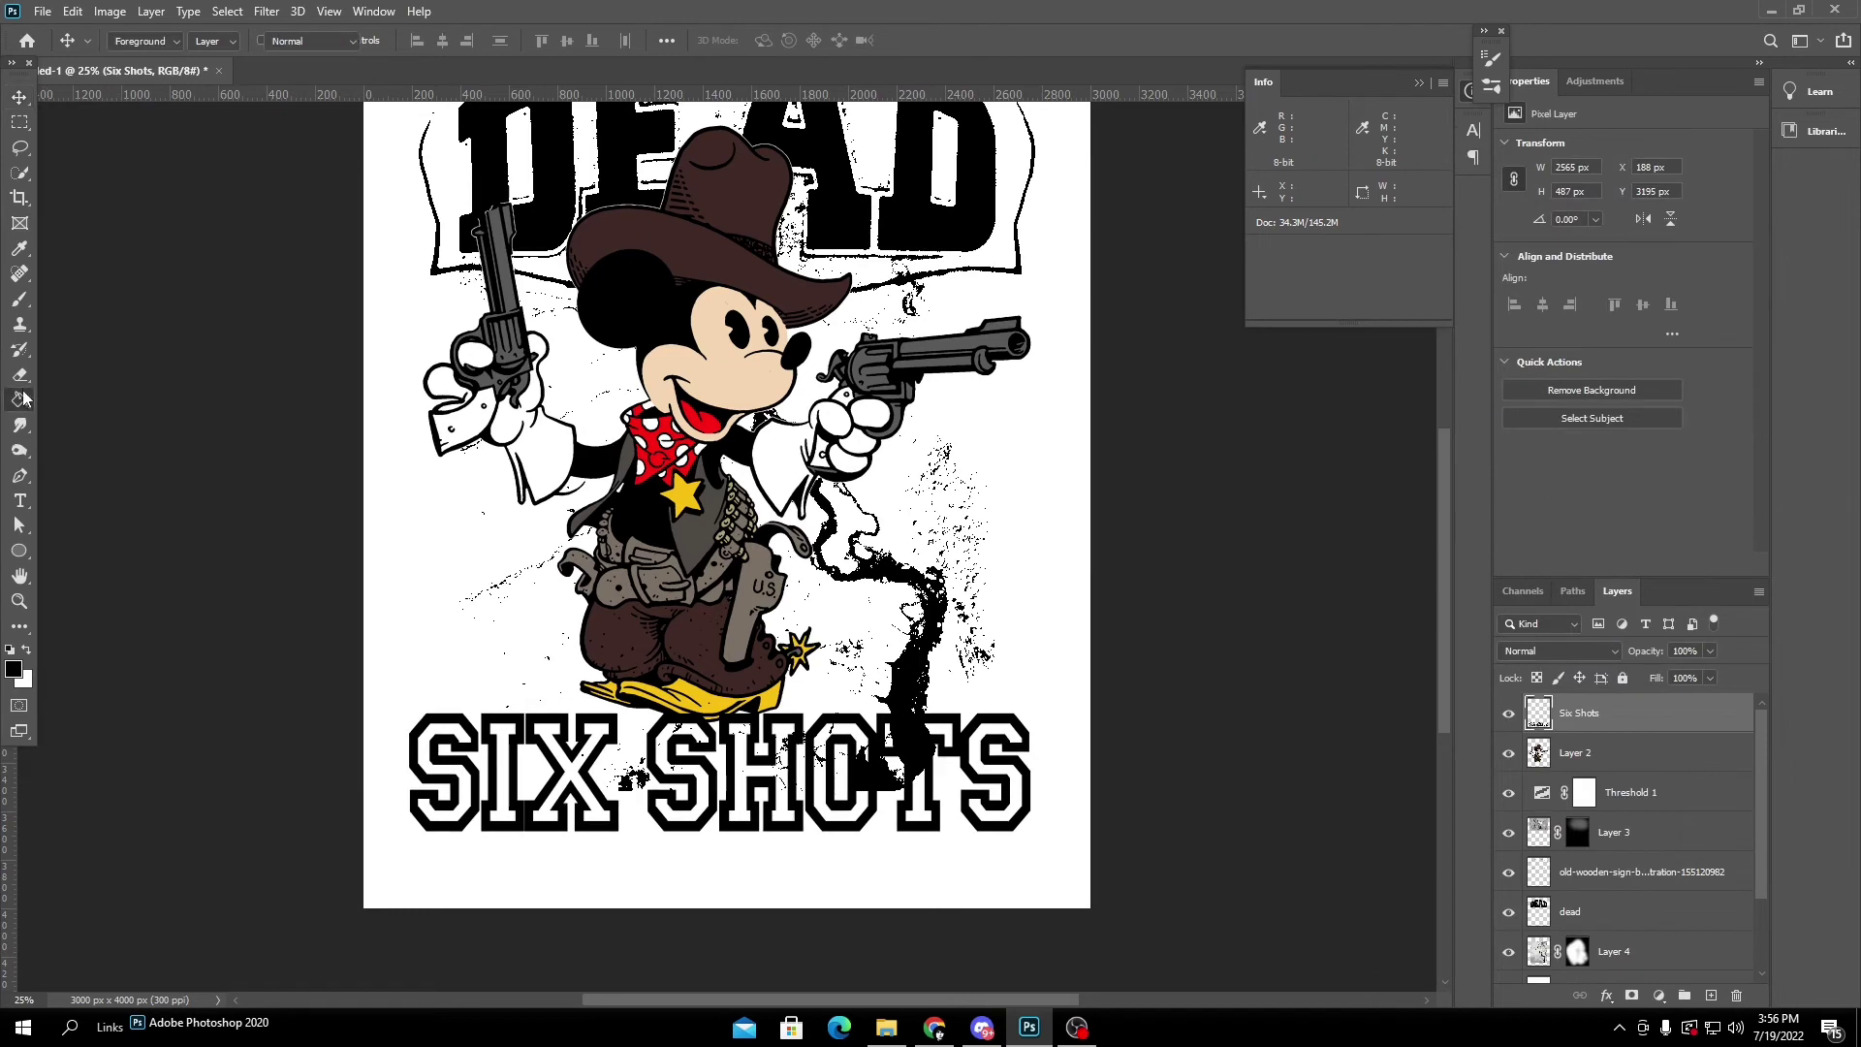
{"action": "left_click", "coordinate": [26, 650]}
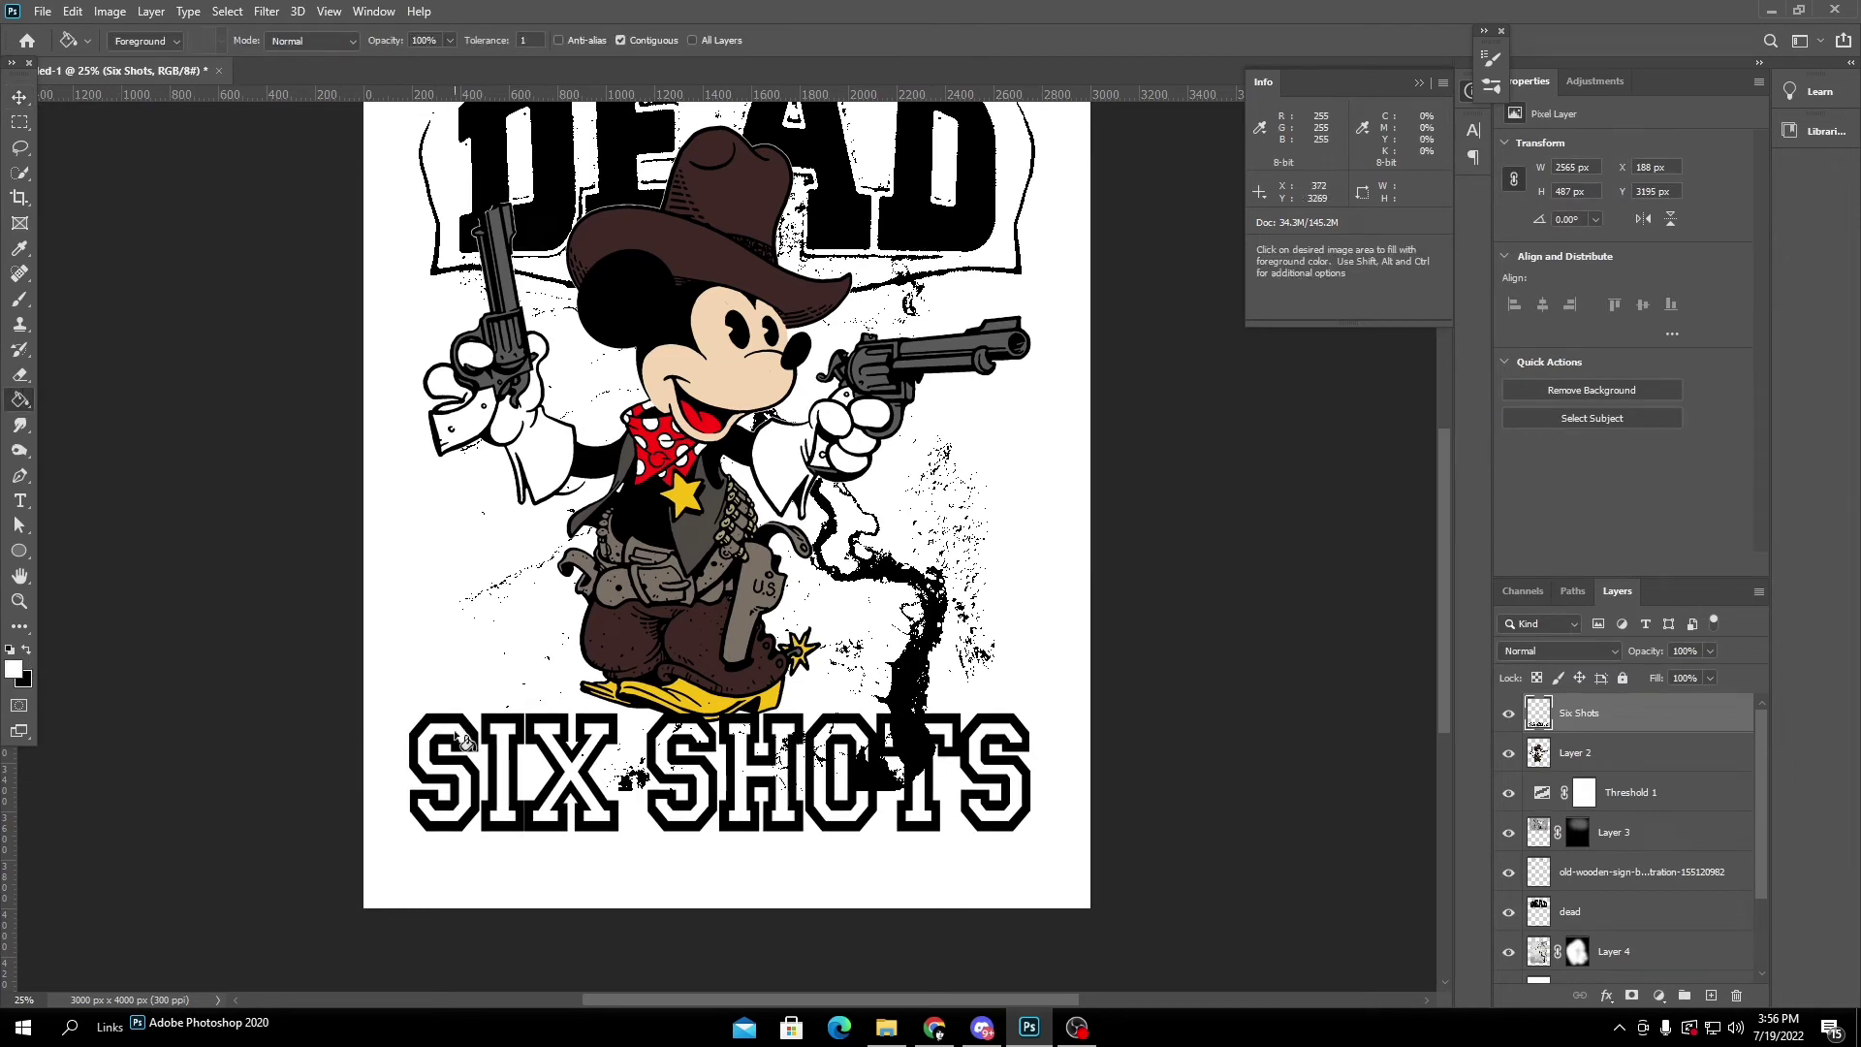
{"action": "left_click", "coordinate": [562, 736]}
{"action": "left_click", "coordinate": [910, 741]}
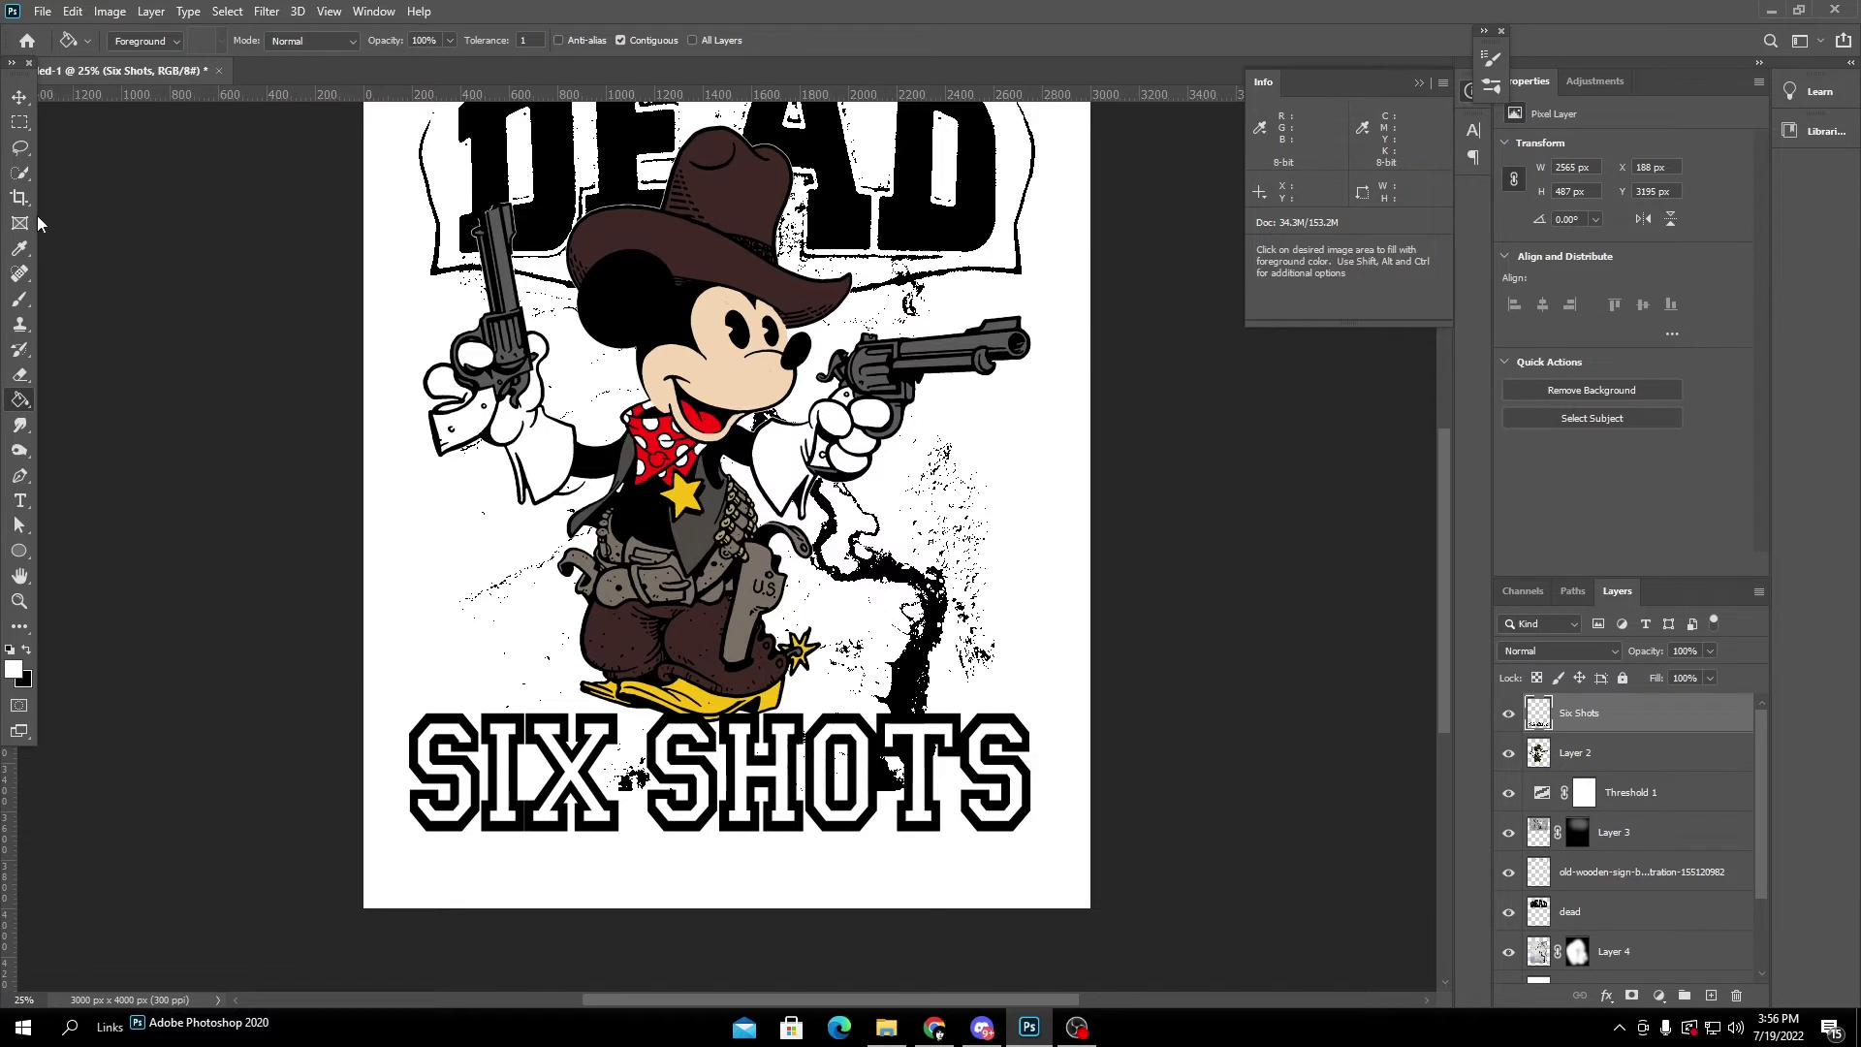
Raise the "Six Shots" lettering by 44 px and add a black Drop Shadow at 89°, 44 px distance, 0 px size and 5% noise.
{"action": "left_click", "coordinate": [8, 101]}
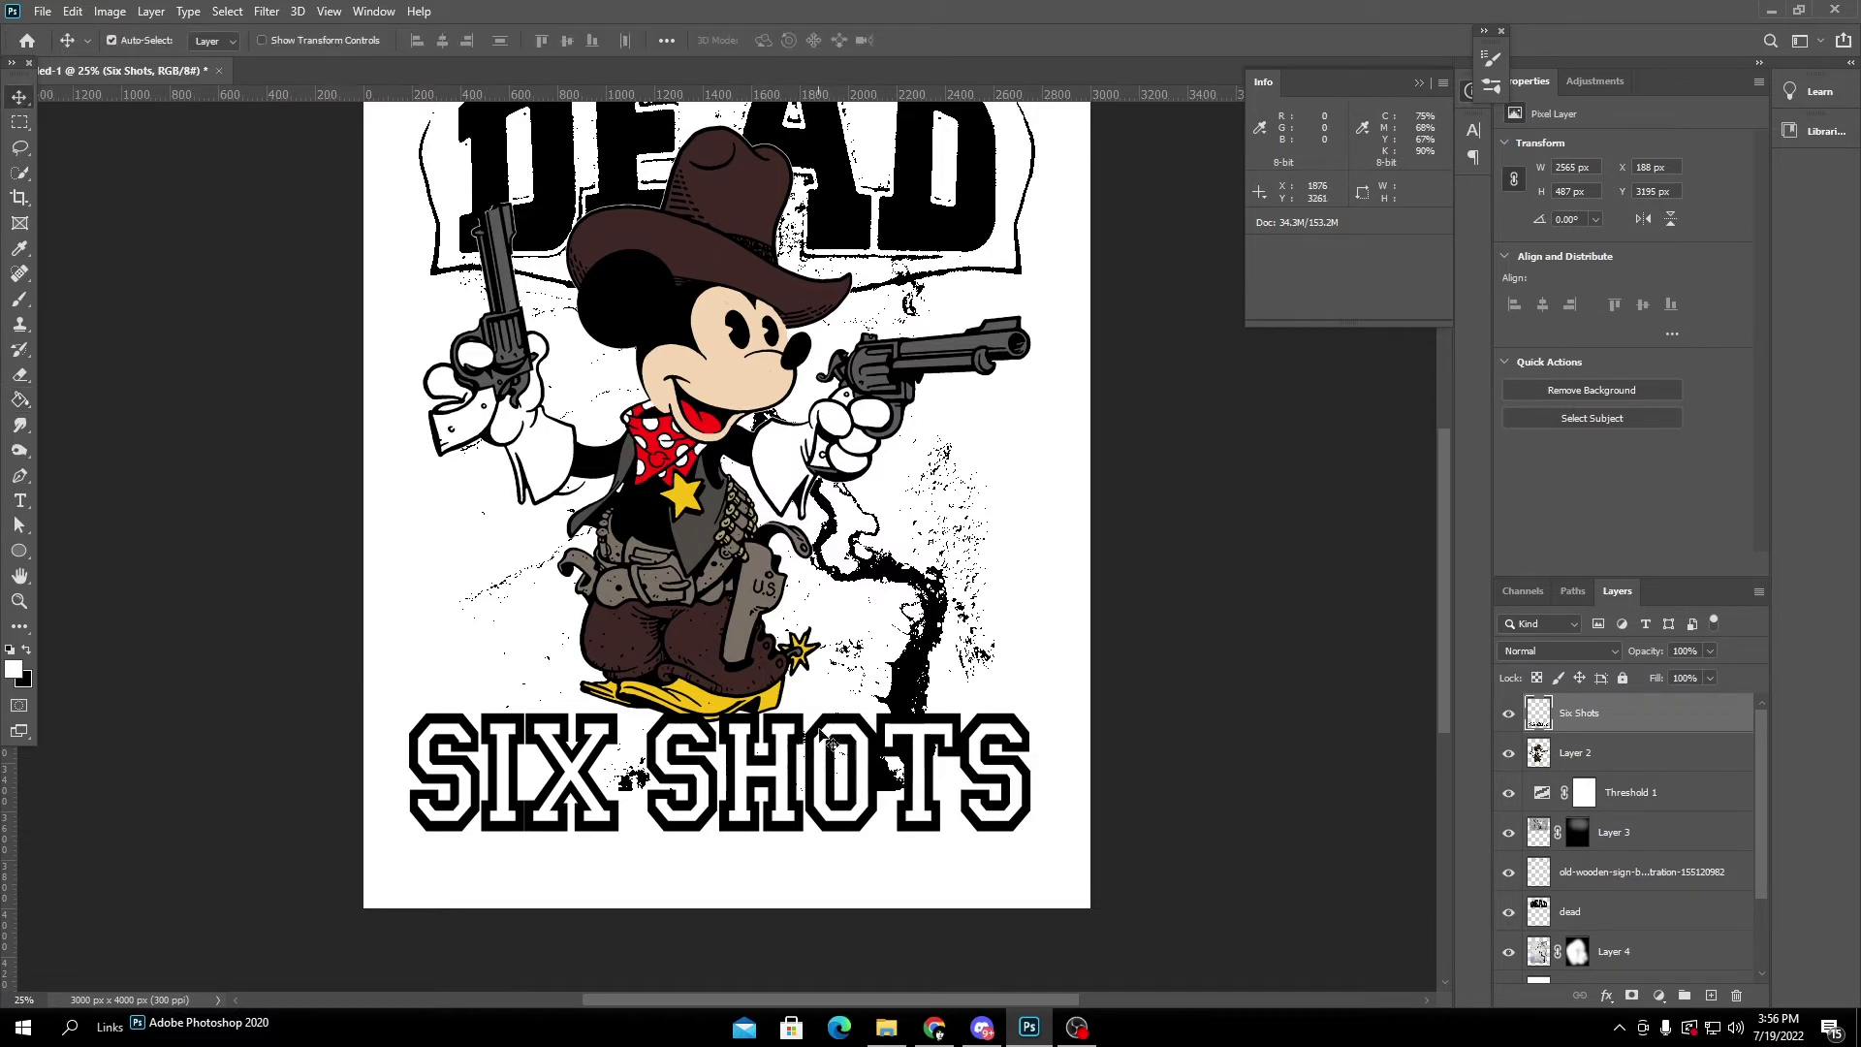
{"action": "left_click_drag", "start_coordinate": [817, 737], "coordinate": [817, 726]}
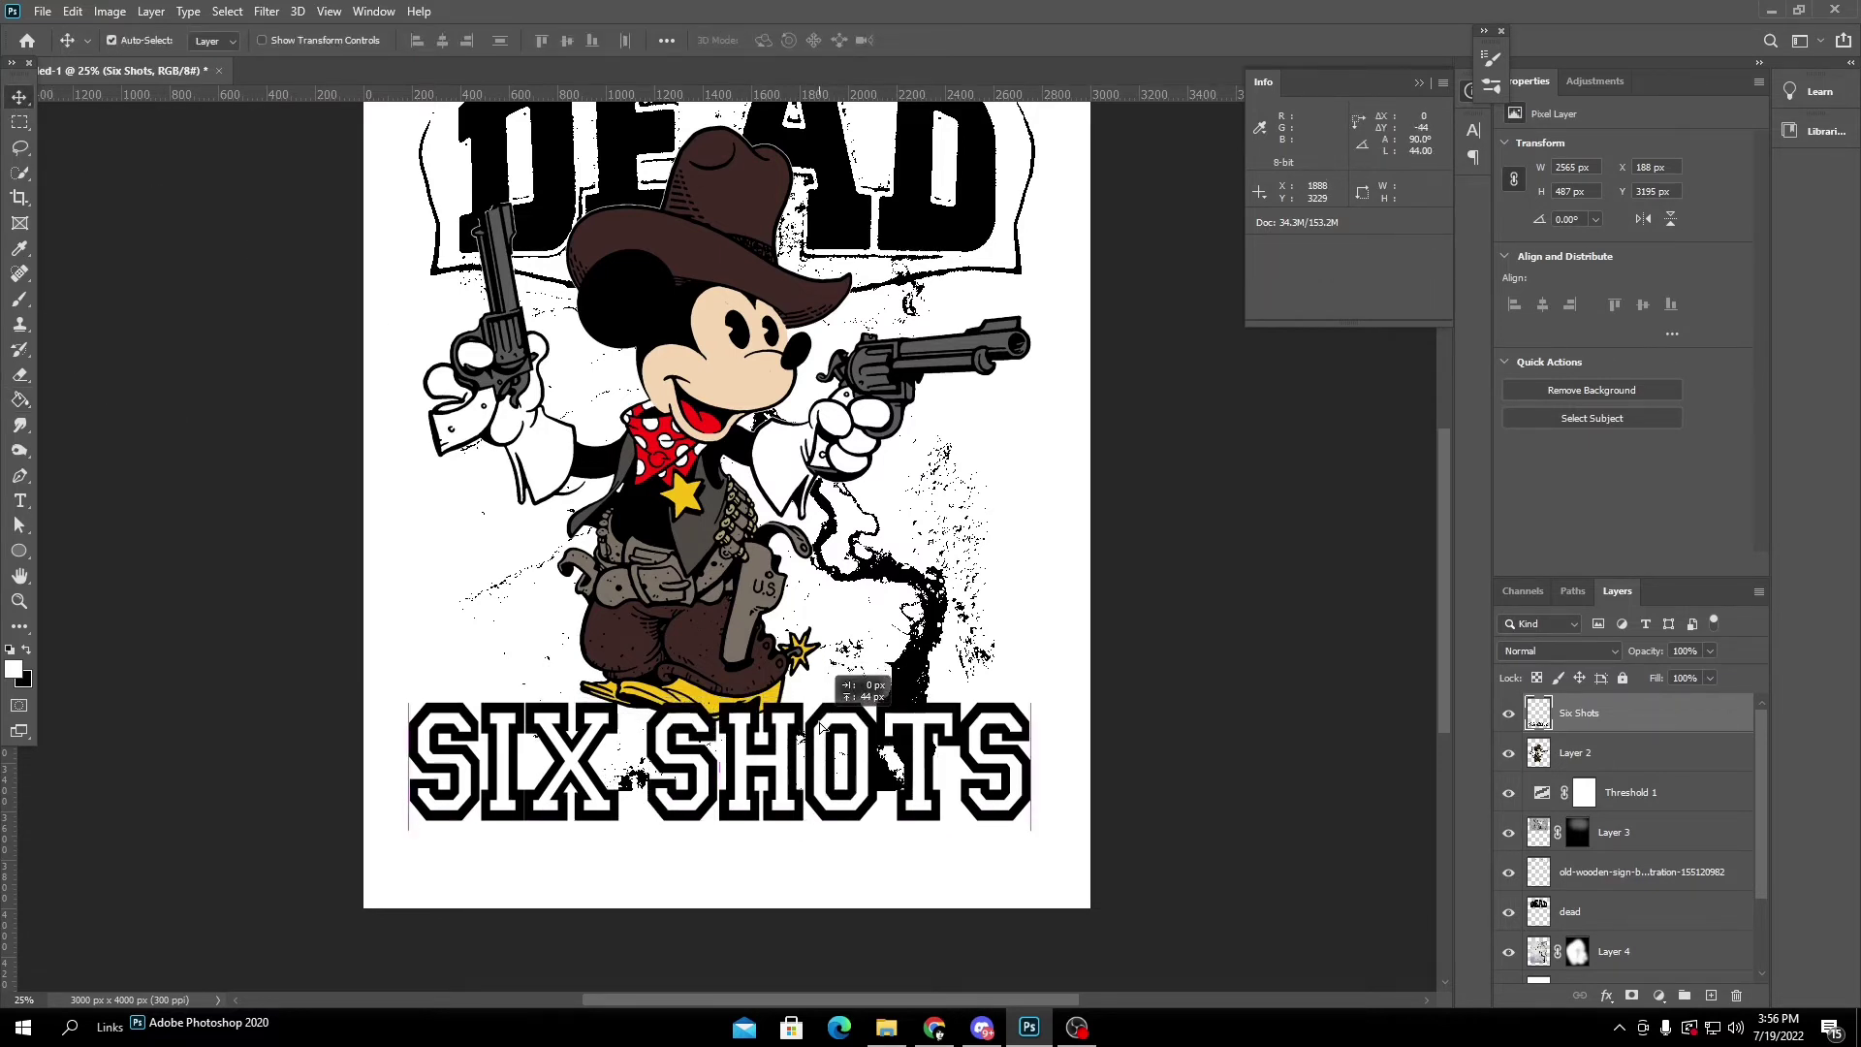
{"action": "key", "text": "ctrl+minus"}
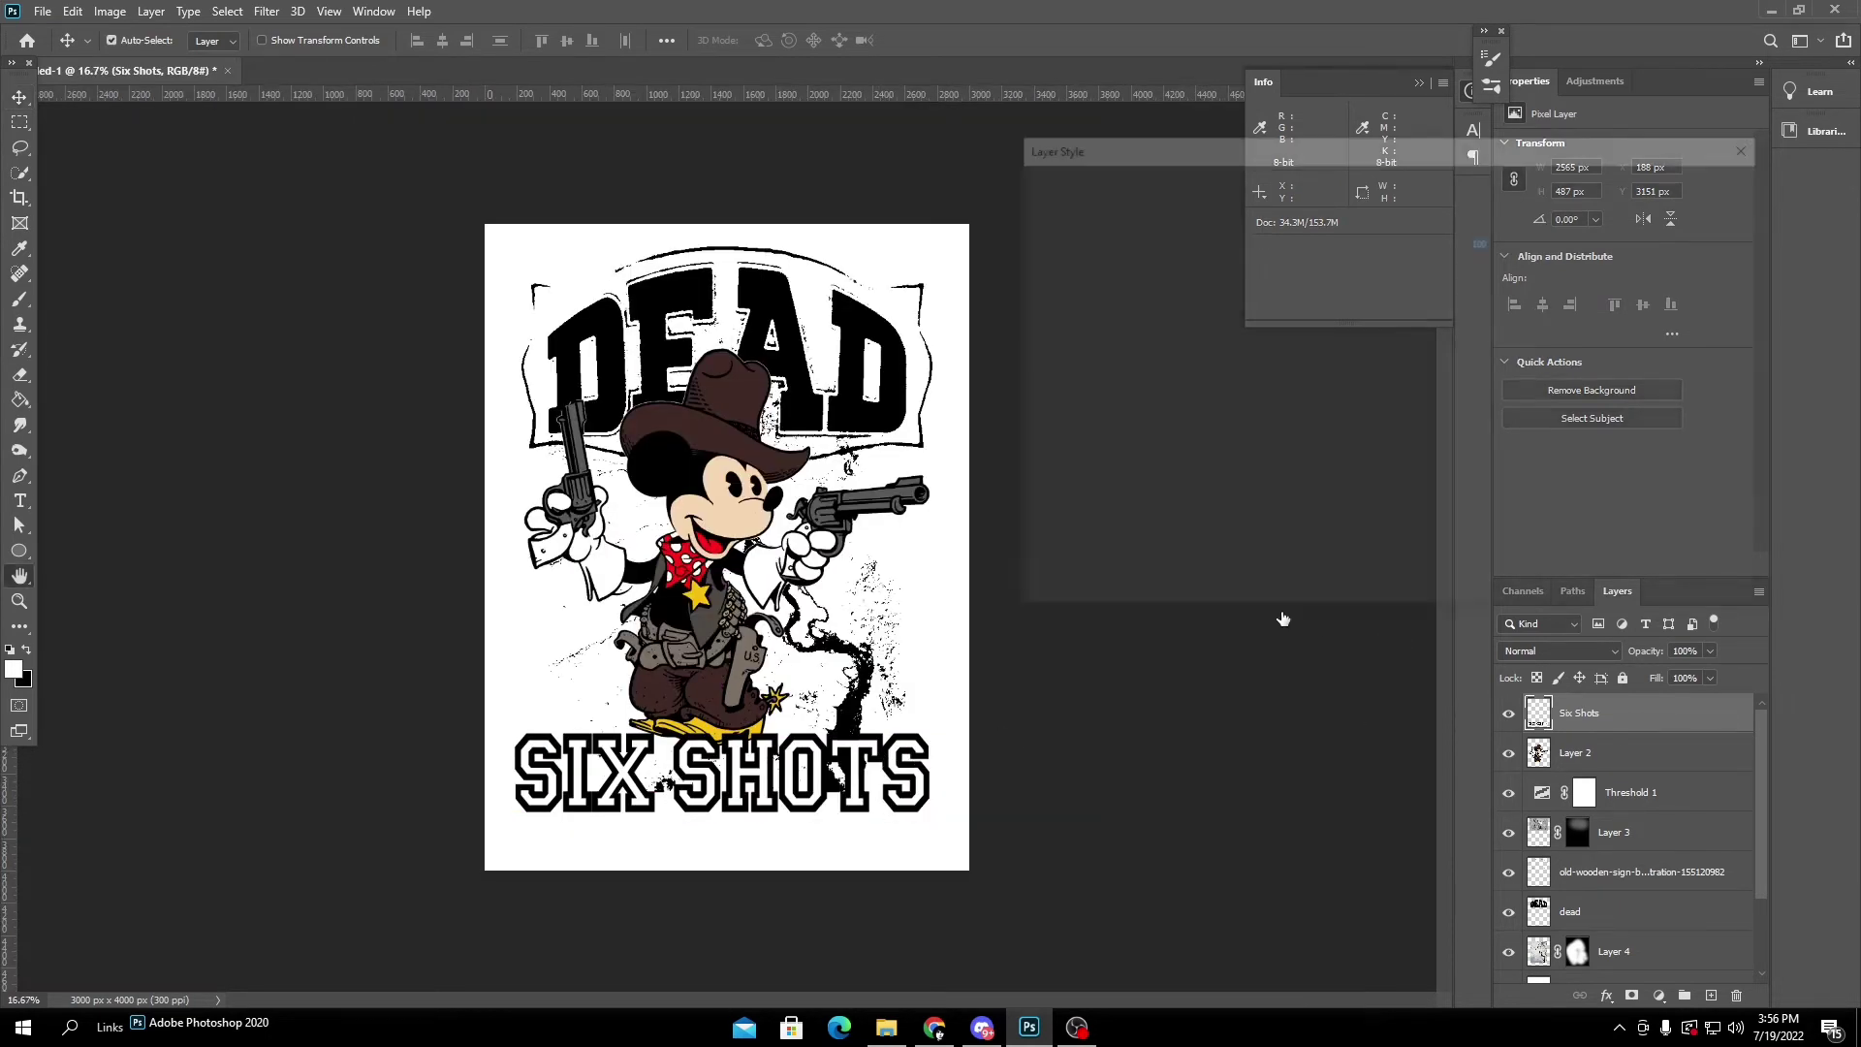
{"action": "left_click", "coordinate": [1064, 513]}
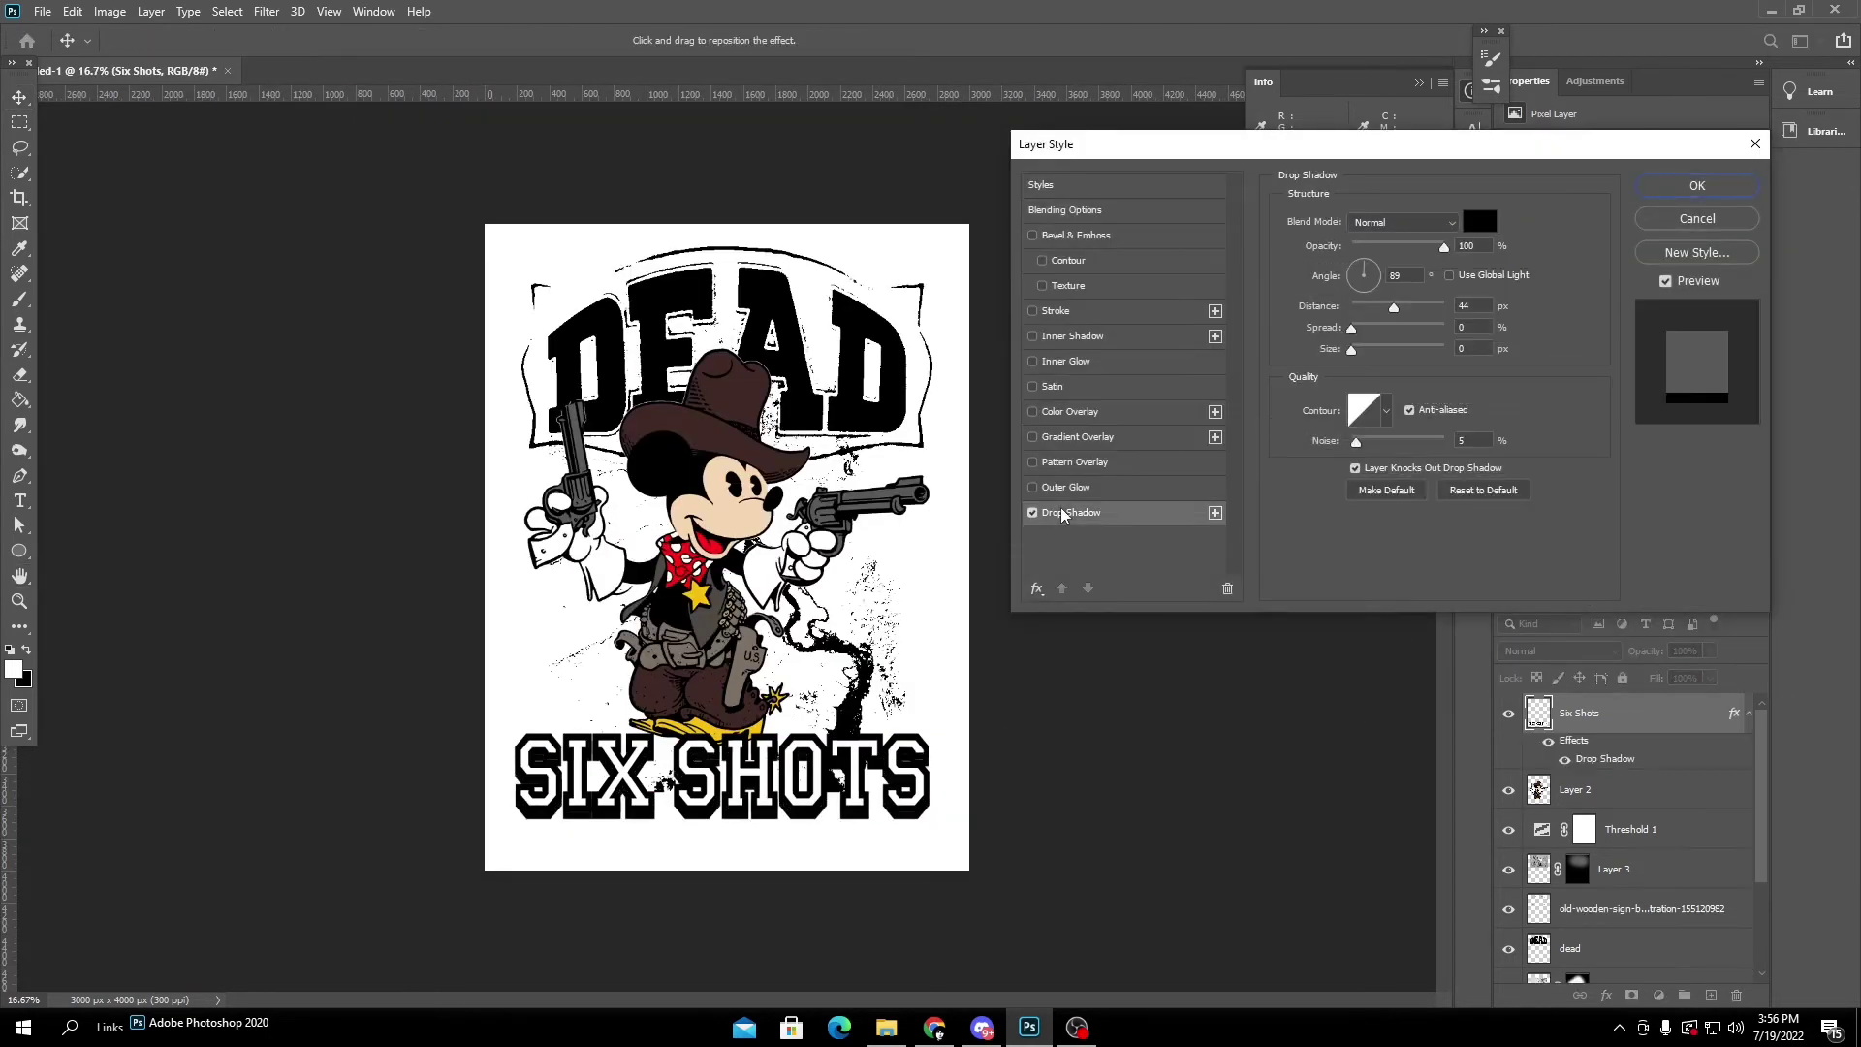
{"action": "left_click", "coordinate": [1696, 185]}
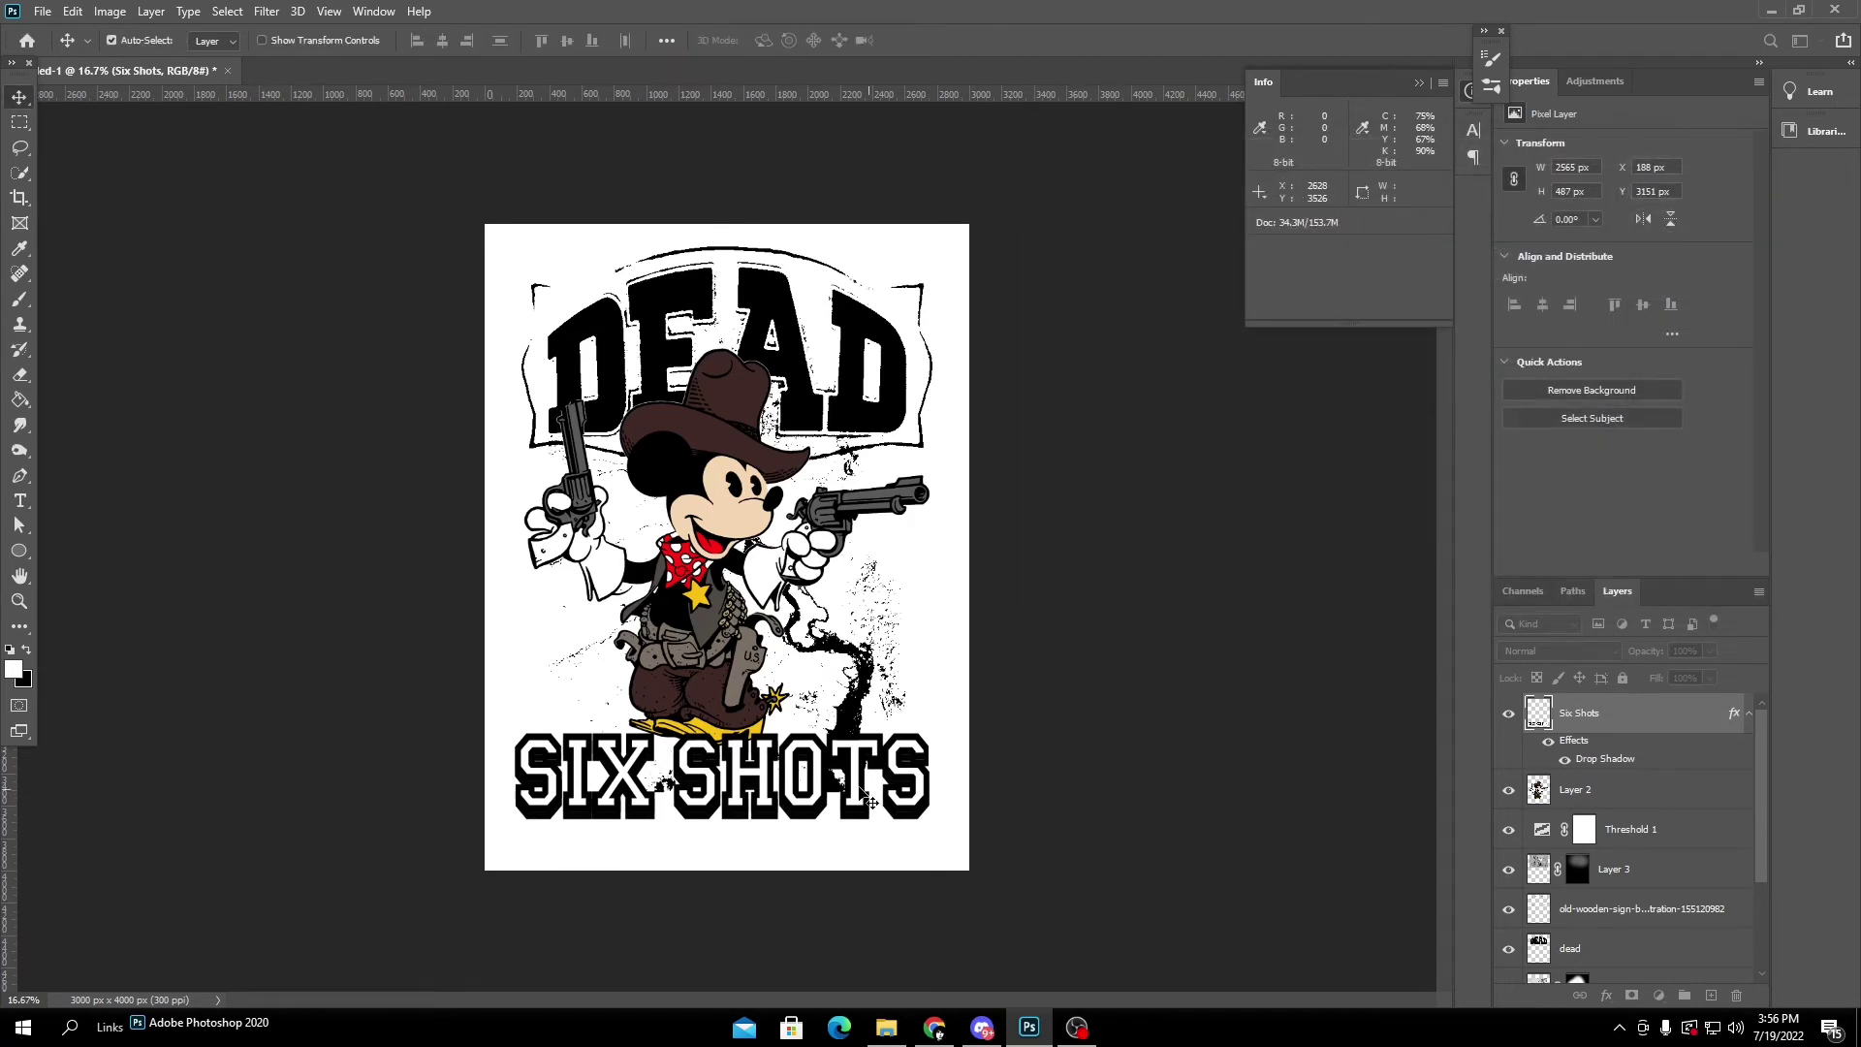
Skew the "Six Shots" lettering into a forward slant and resize it to about 2720 x 469 px just below the boots.
{"action": "key", "text": "ctrl+t"}
{"action": "right_click", "coordinate": [839, 442]}
{"action": "left_click", "coordinate": [926, 544]}
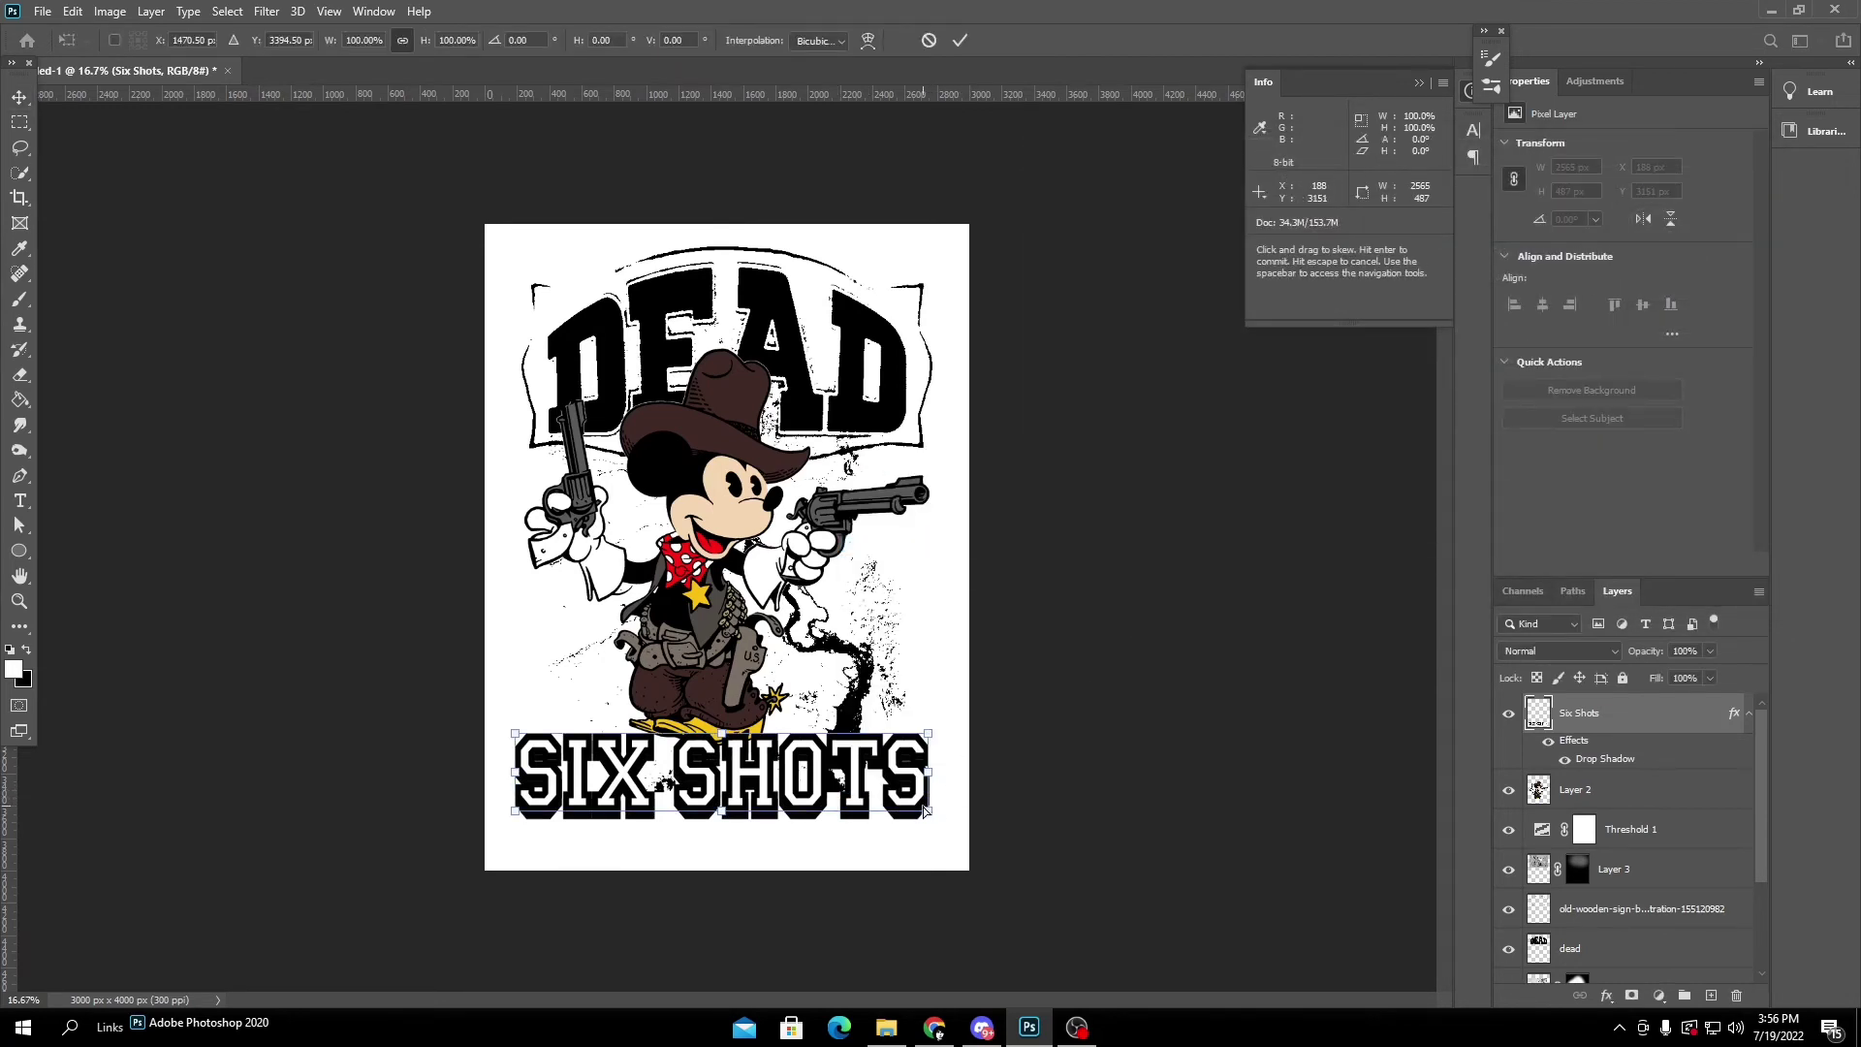
{"action": "left_click_drag", "start_coordinate": [928, 812], "coordinate": [955, 822]}
{"action": "key", "text": "ctrl+z"}
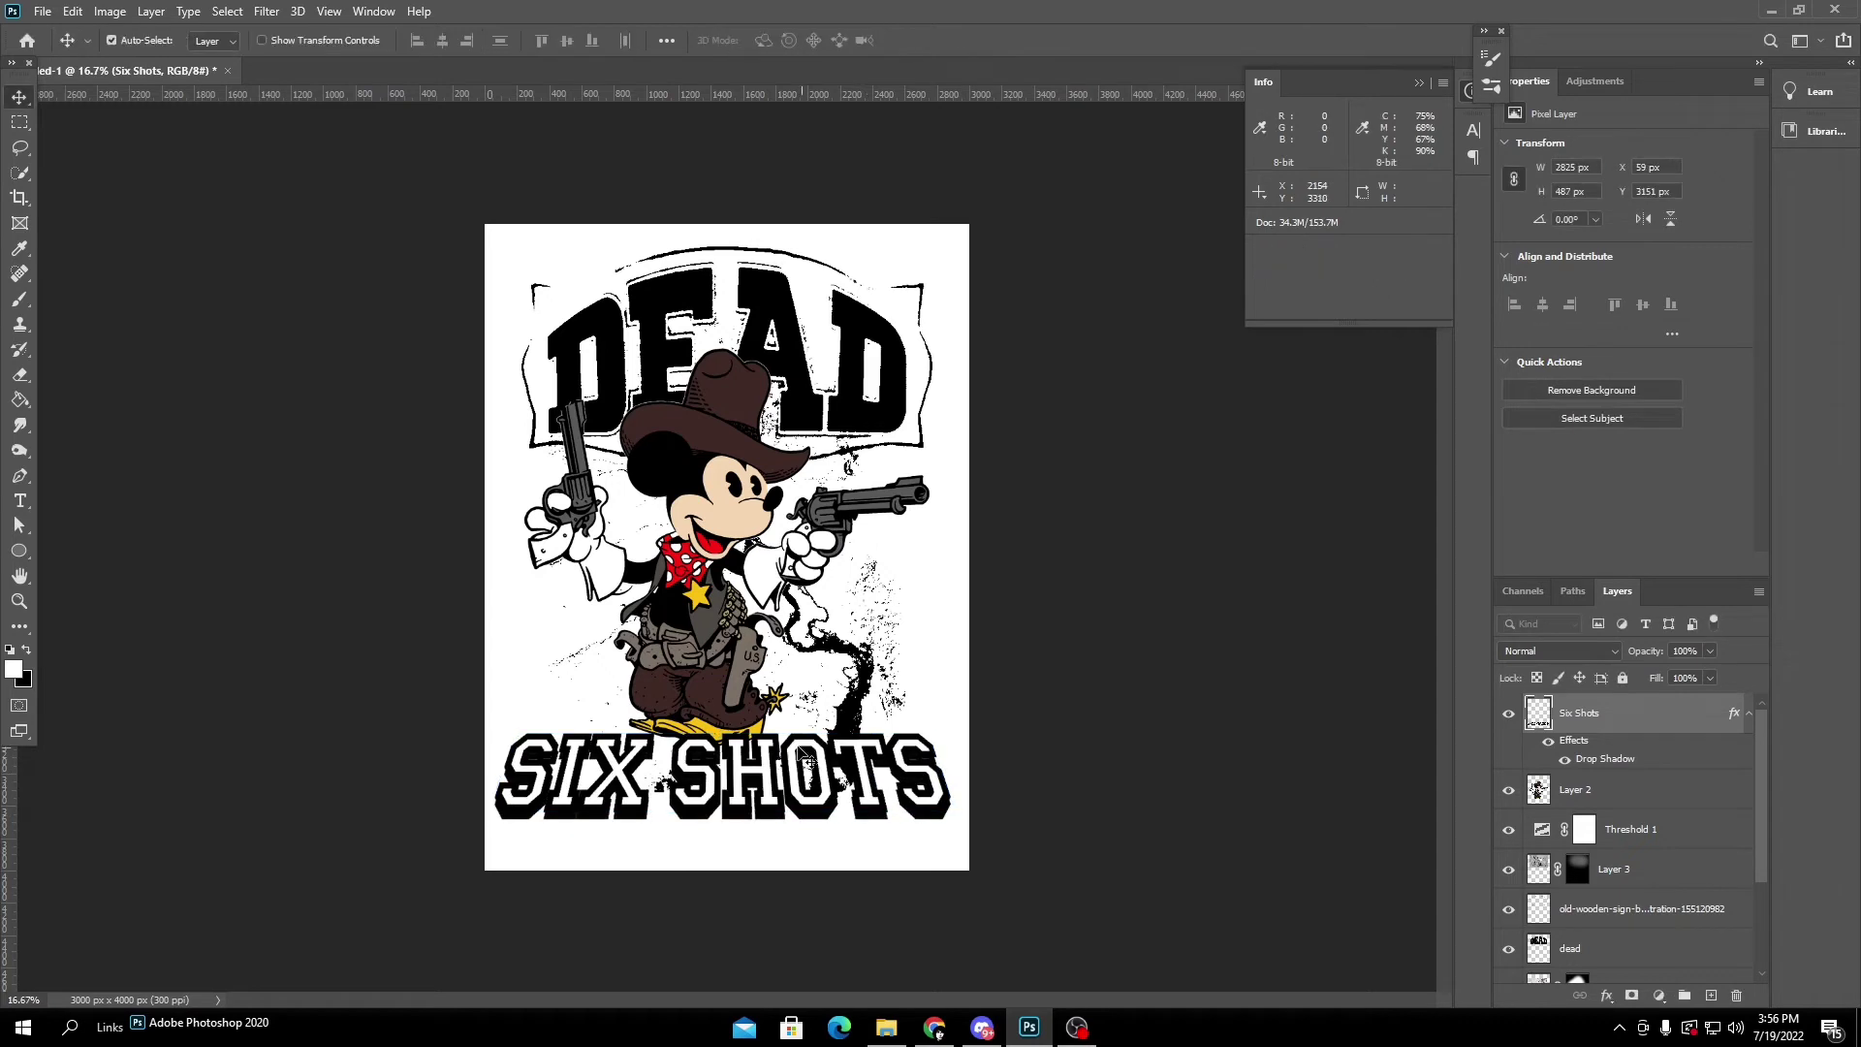
{"action": "left_click_drag", "start_coordinate": [727, 729], "coordinate": [791, 775]}
{"action": "key", "text": "Return"}
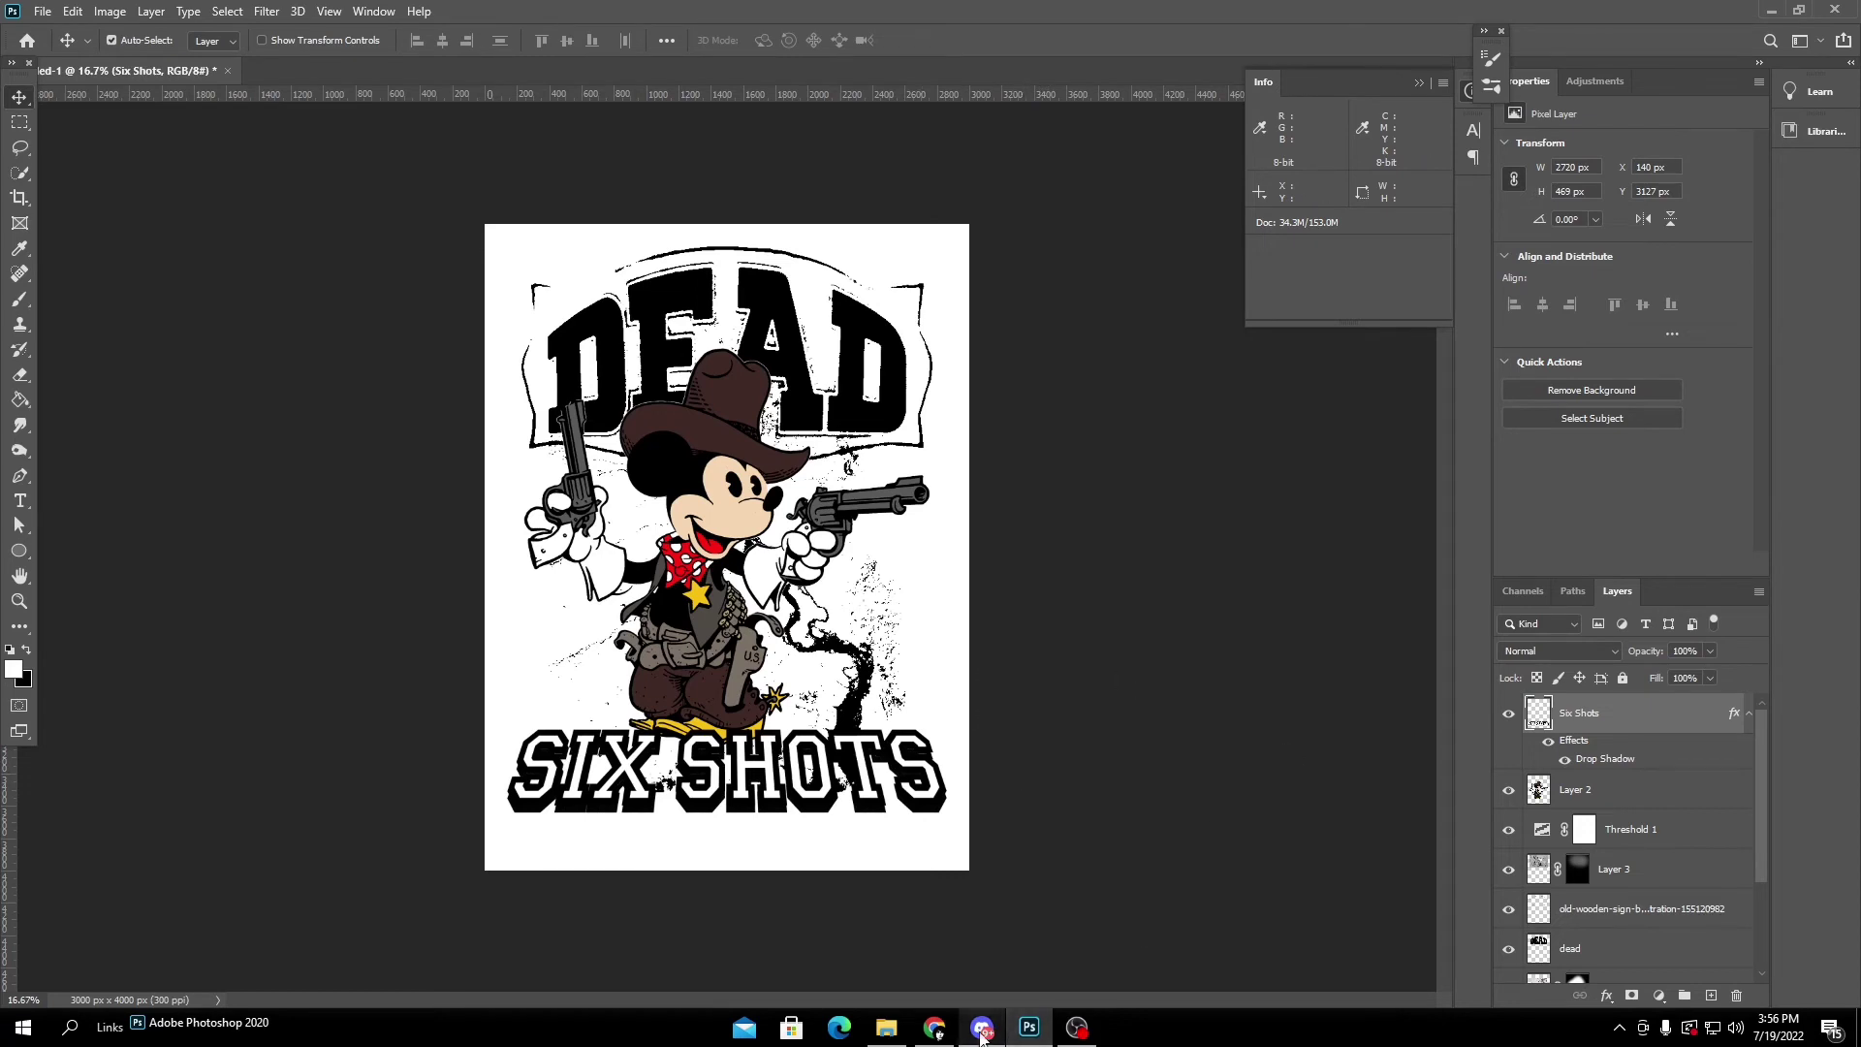
Switch to Chrome and examine the "MOB Members Only" Mickey post, its shirt mockup and the neighbouring post on Instagram.
{"action": "left_click", "coordinate": [935, 1029]}
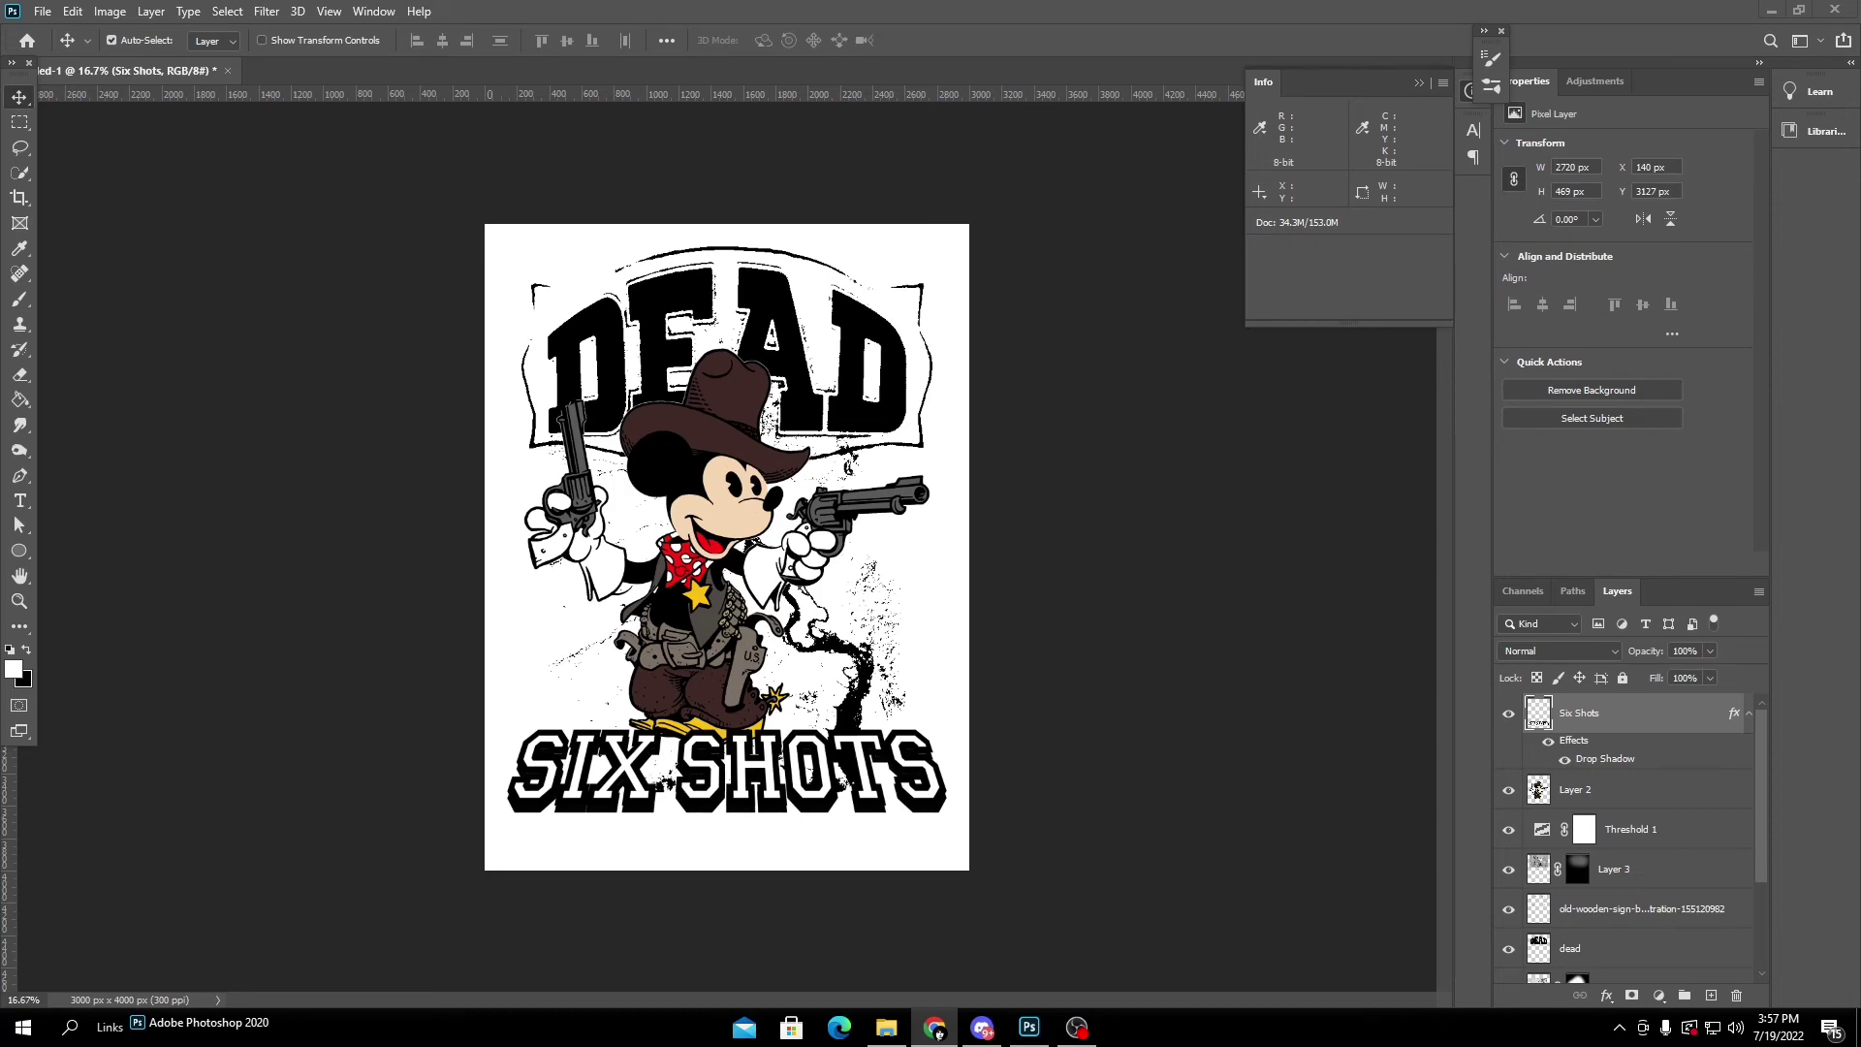
{"action": "left_click", "coordinate": [934, 1027]}
{"action": "left_click", "coordinate": [1396, 99]}
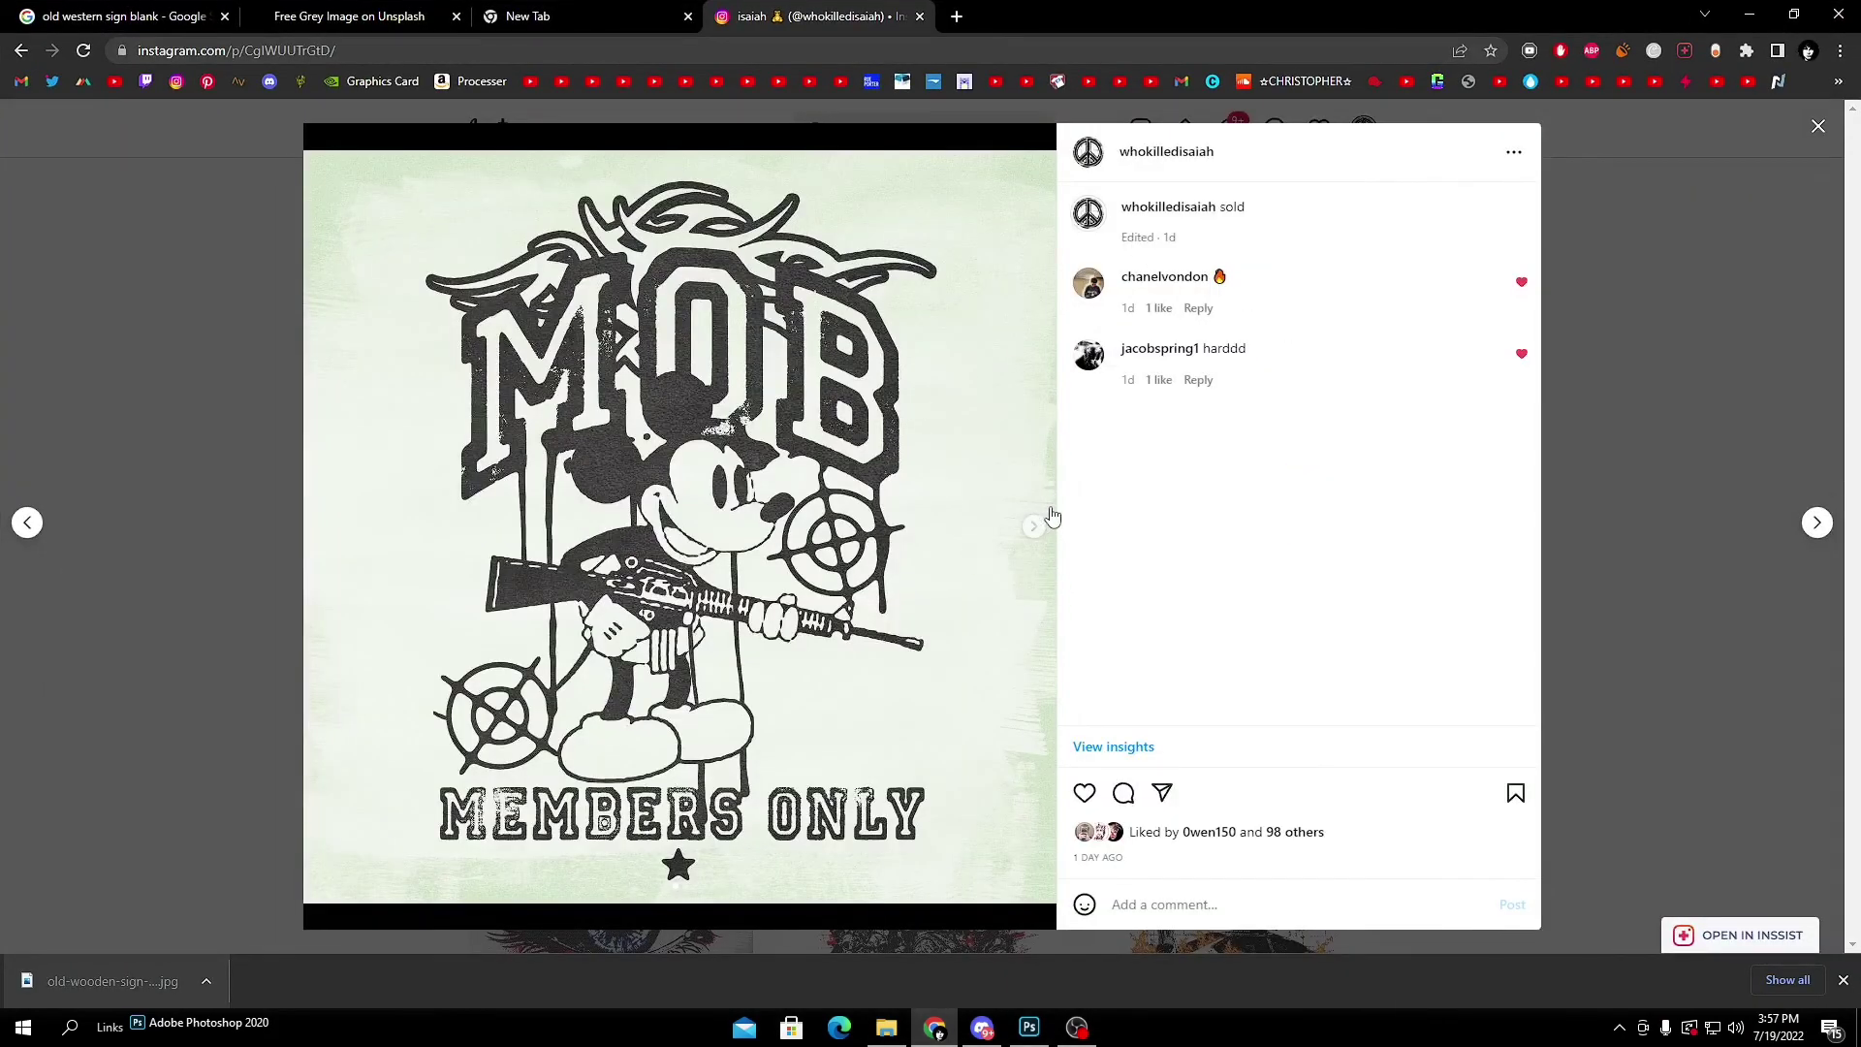
{"action": "left_click", "coordinate": [1033, 526]}
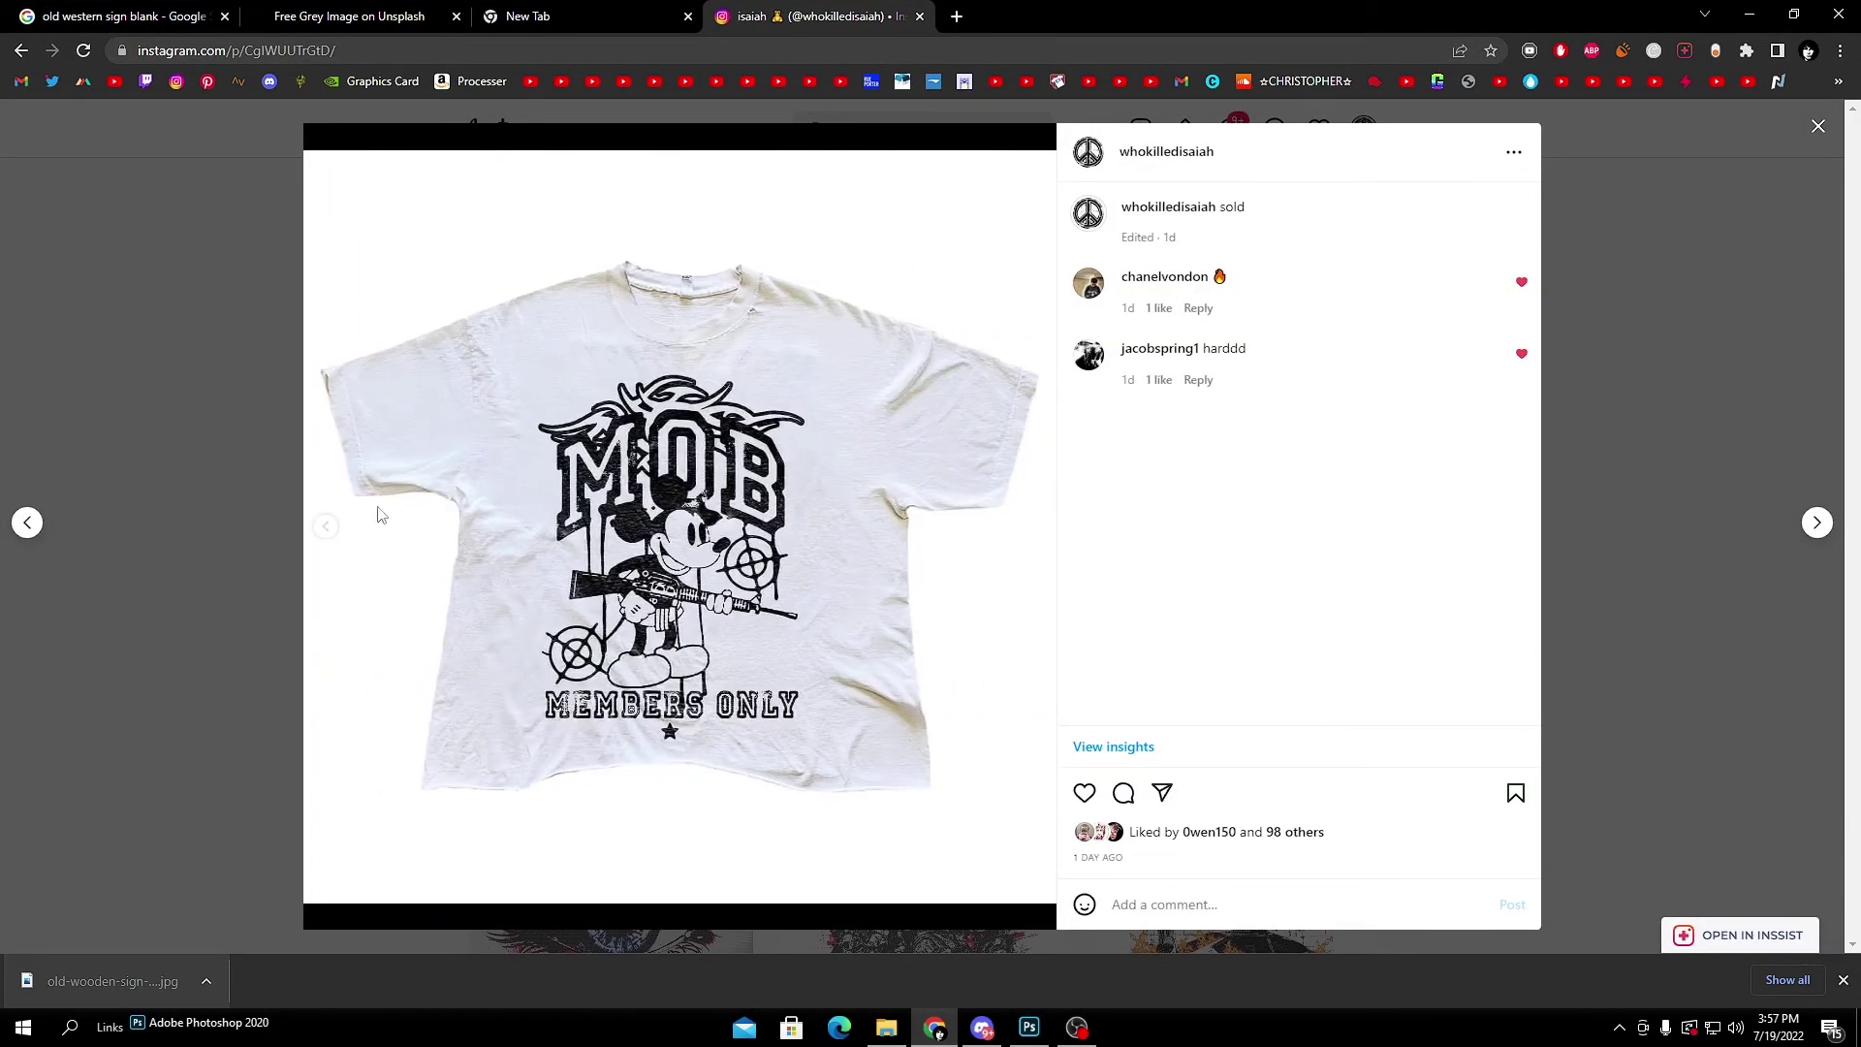
{"action": "left_click", "coordinate": [27, 522]}
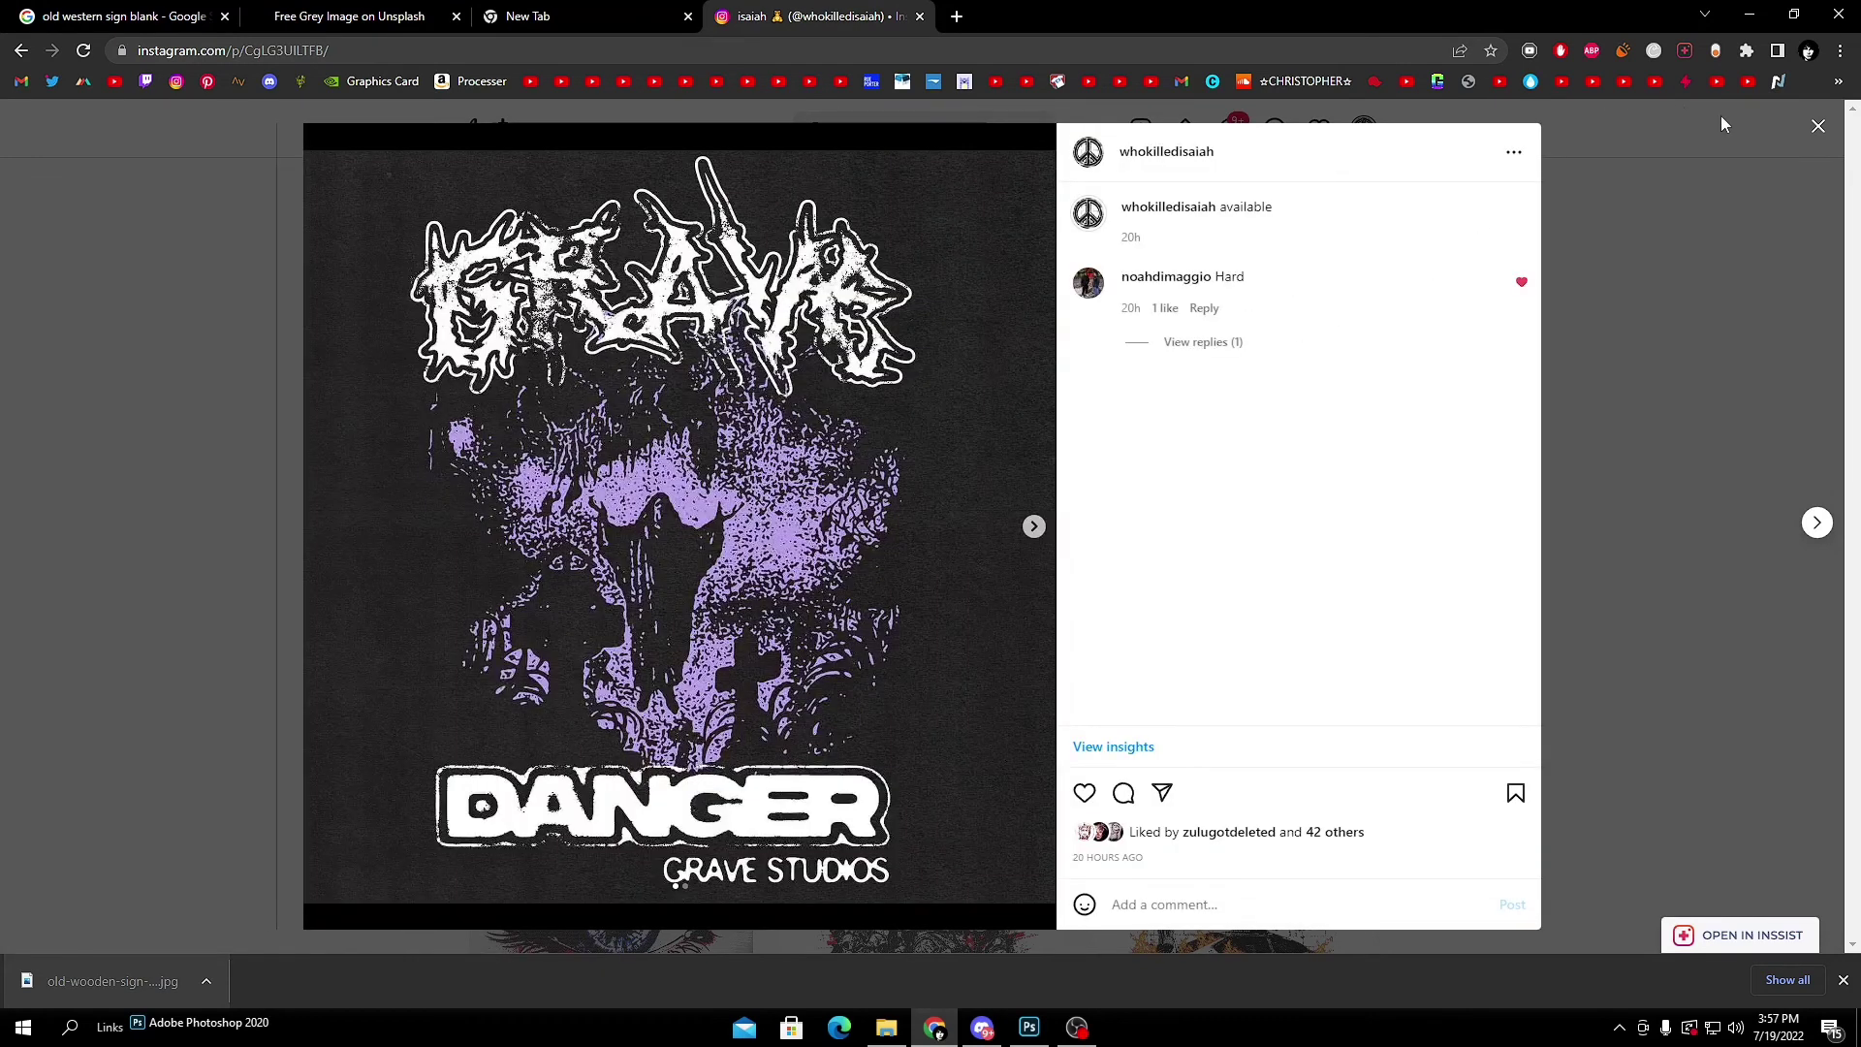
{"action": "left_click", "coordinate": [1818, 126]}
Browse the Instagram profile's shirt designs and examine the "Take a Trip" and "Murder Incorporated" Mickey posts.
{"action": "scroll", "coordinate": [1223, 738], "scroll_direction": "down", "scroll_amount": 12}
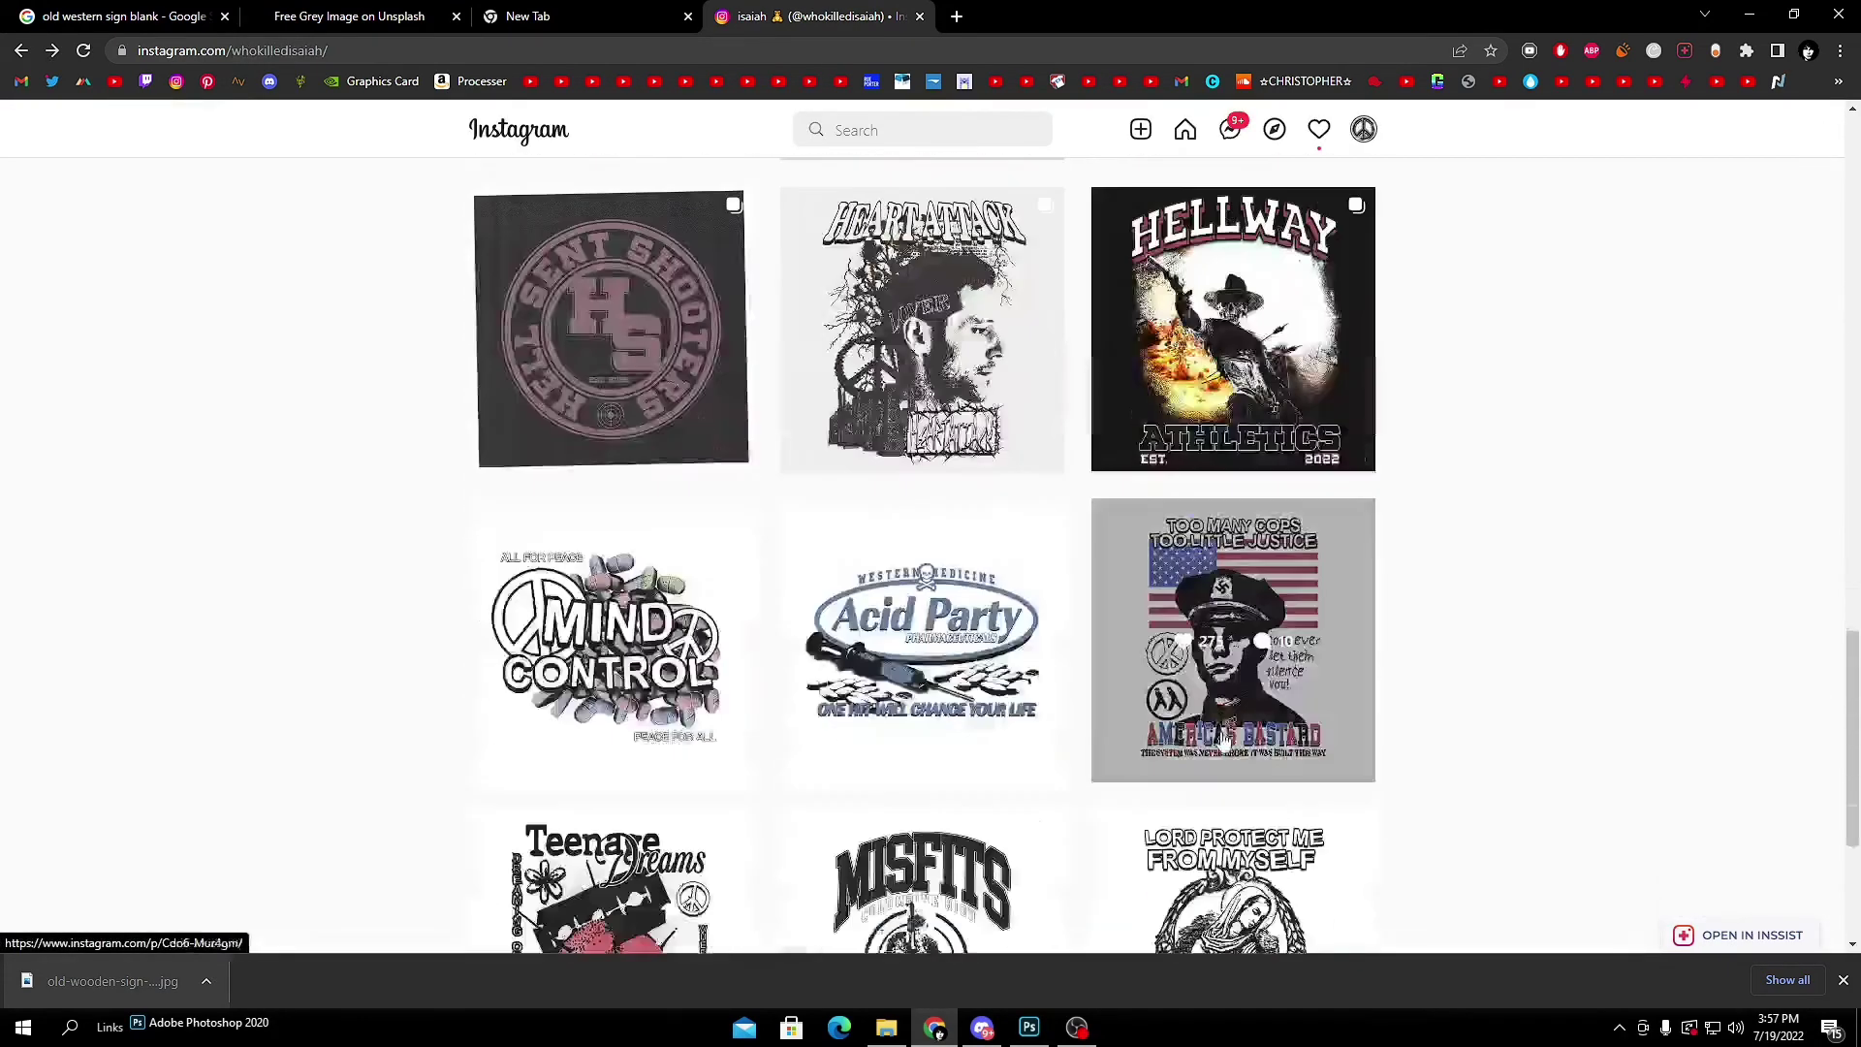
{"action": "scroll", "coordinate": [1222, 738], "scroll_direction": "down", "scroll_amount": 15}
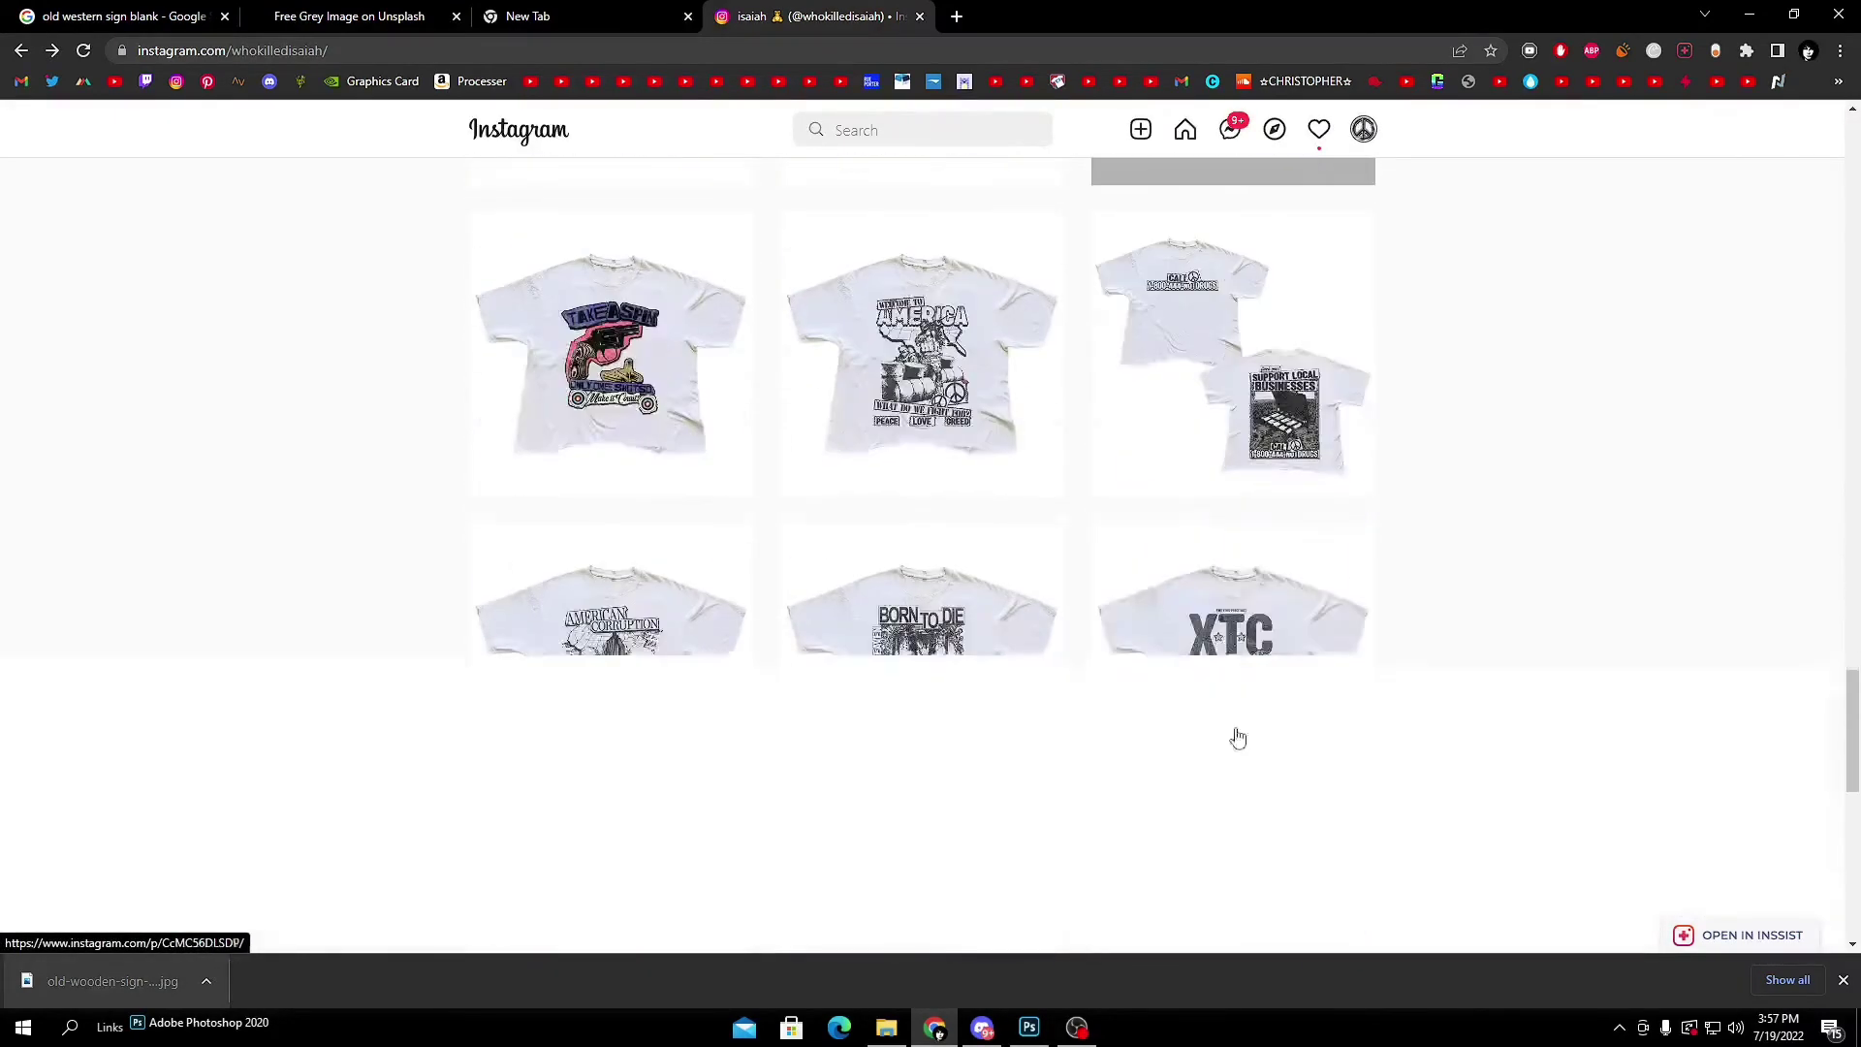
{"action": "scroll", "coordinate": [1260, 698], "scroll_direction": "down", "scroll_amount": 6}
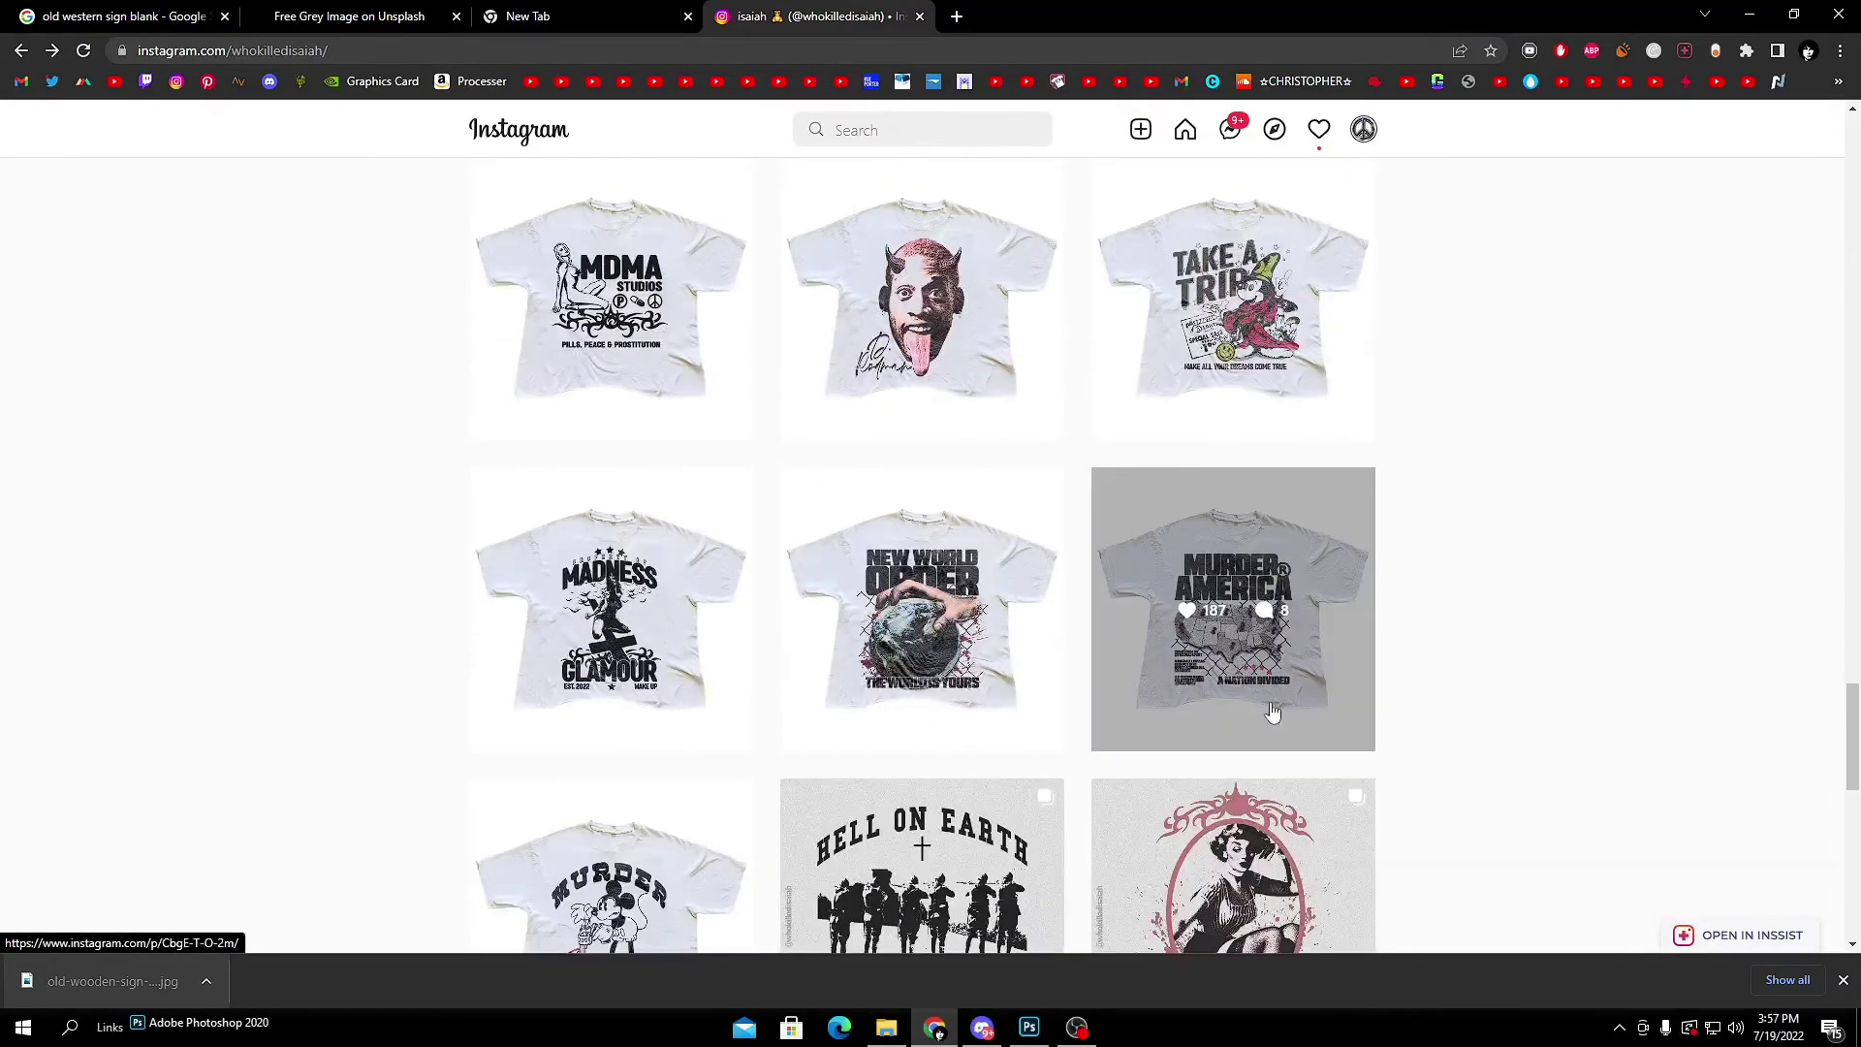
{"action": "left_click", "coordinate": [1172, 398]}
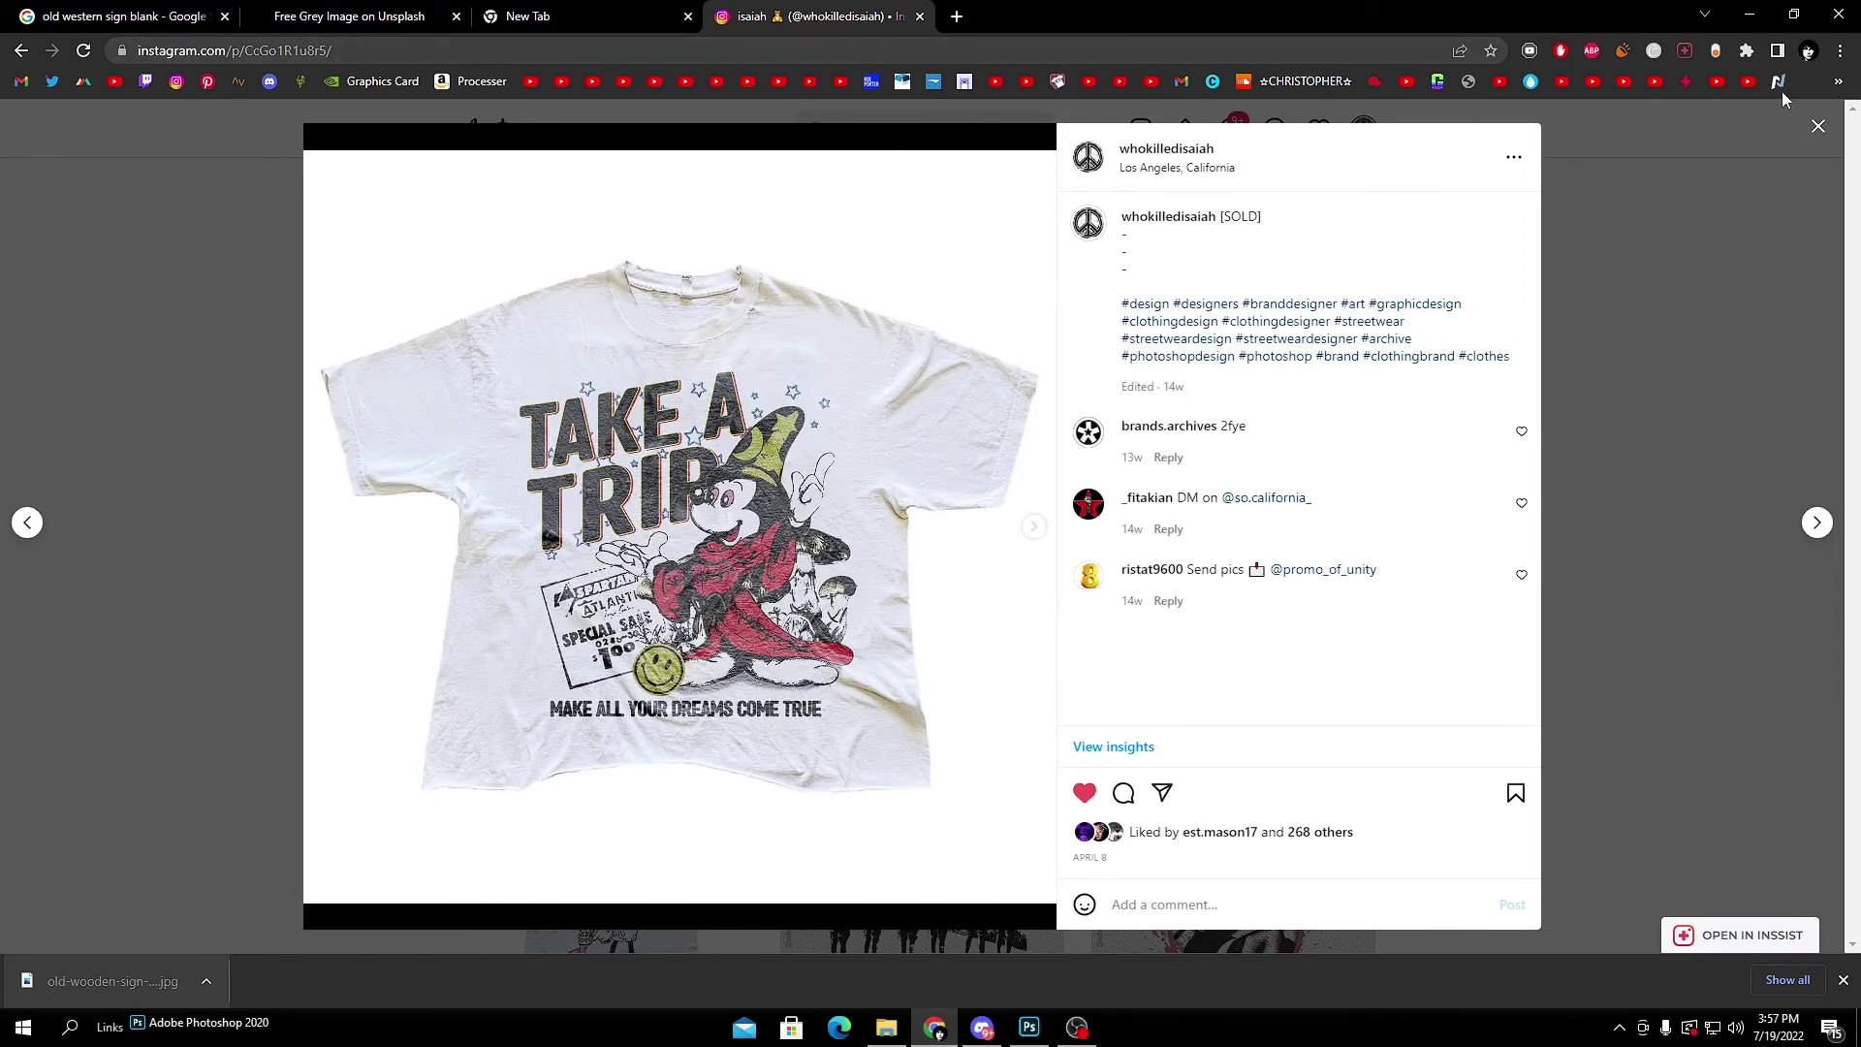
{"action": "left_click", "coordinate": [1819, 126]}
{"action": "scroll", "coordinate": [1222, 407], "scroll_direction": "down", "scroll_amount": 3}
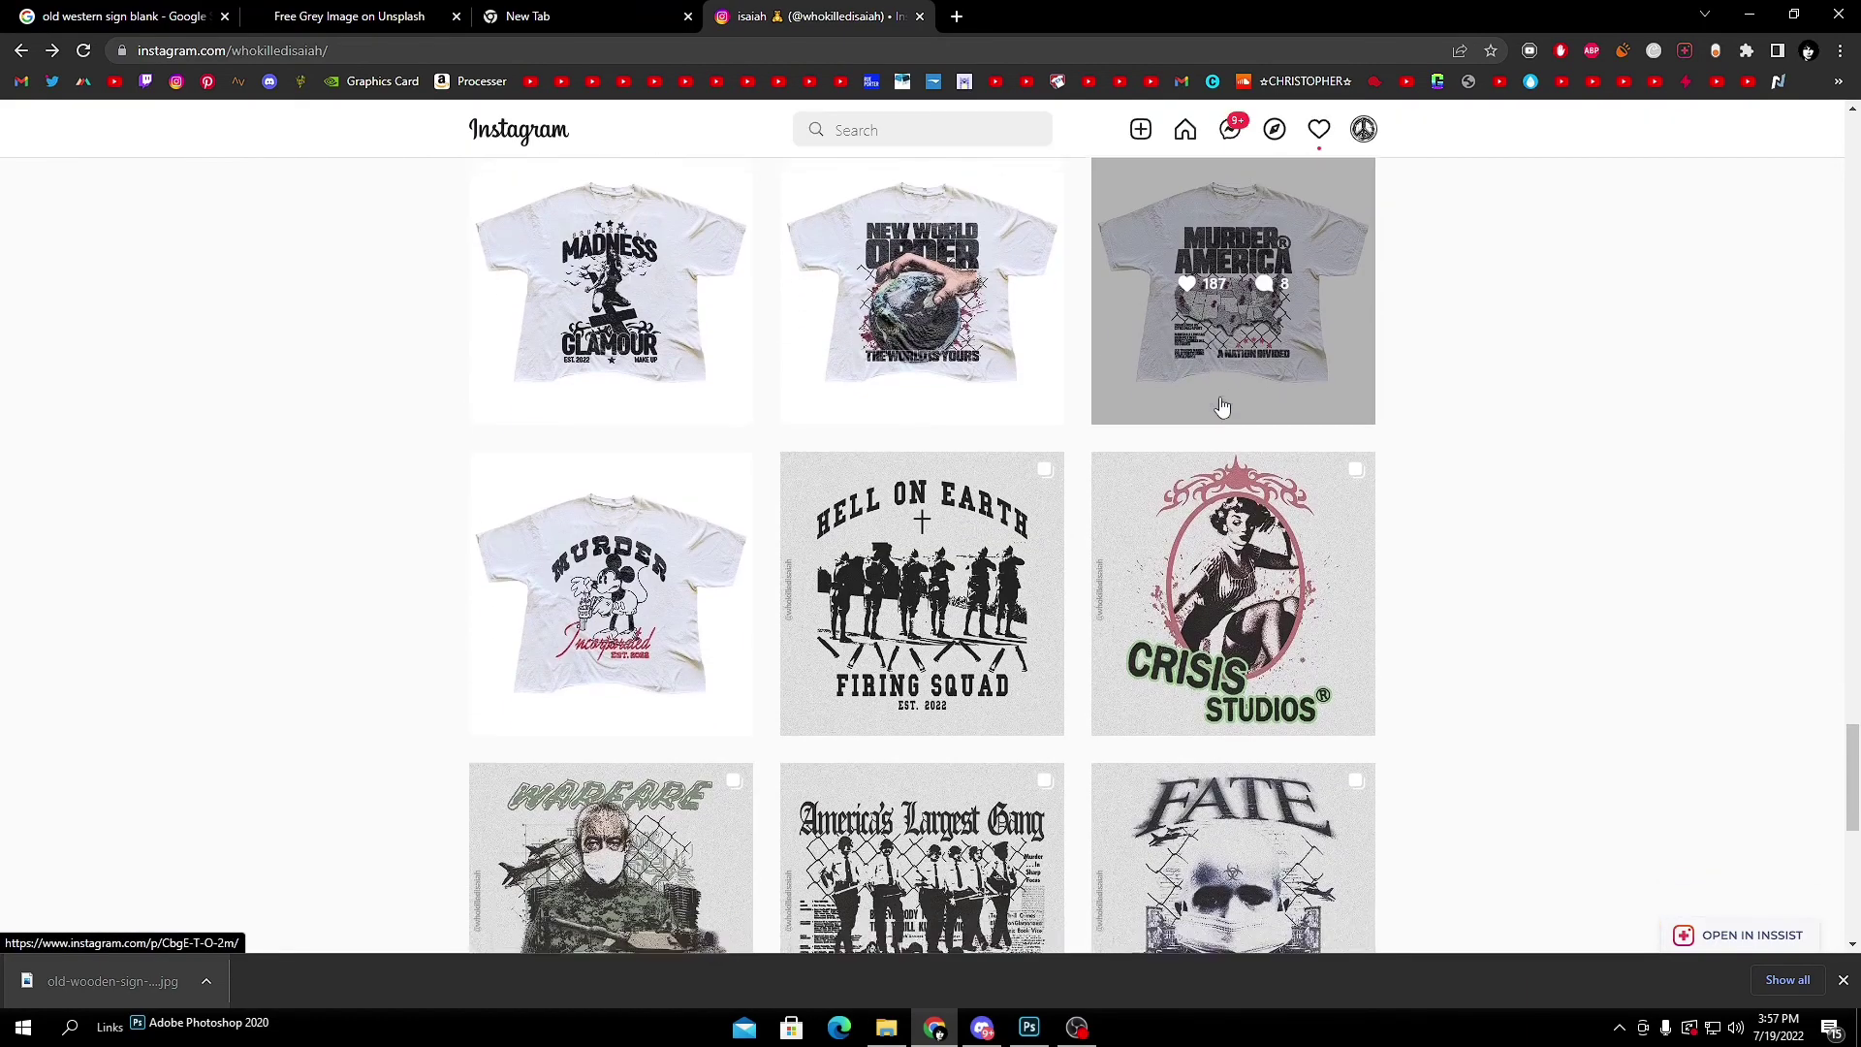
{"action": "scroll", "coordinate": [1222, 408], "scroll_direction": "down", "scroll_amount": 3}
{"action": "left_click", "coordinate": [679, 326]}
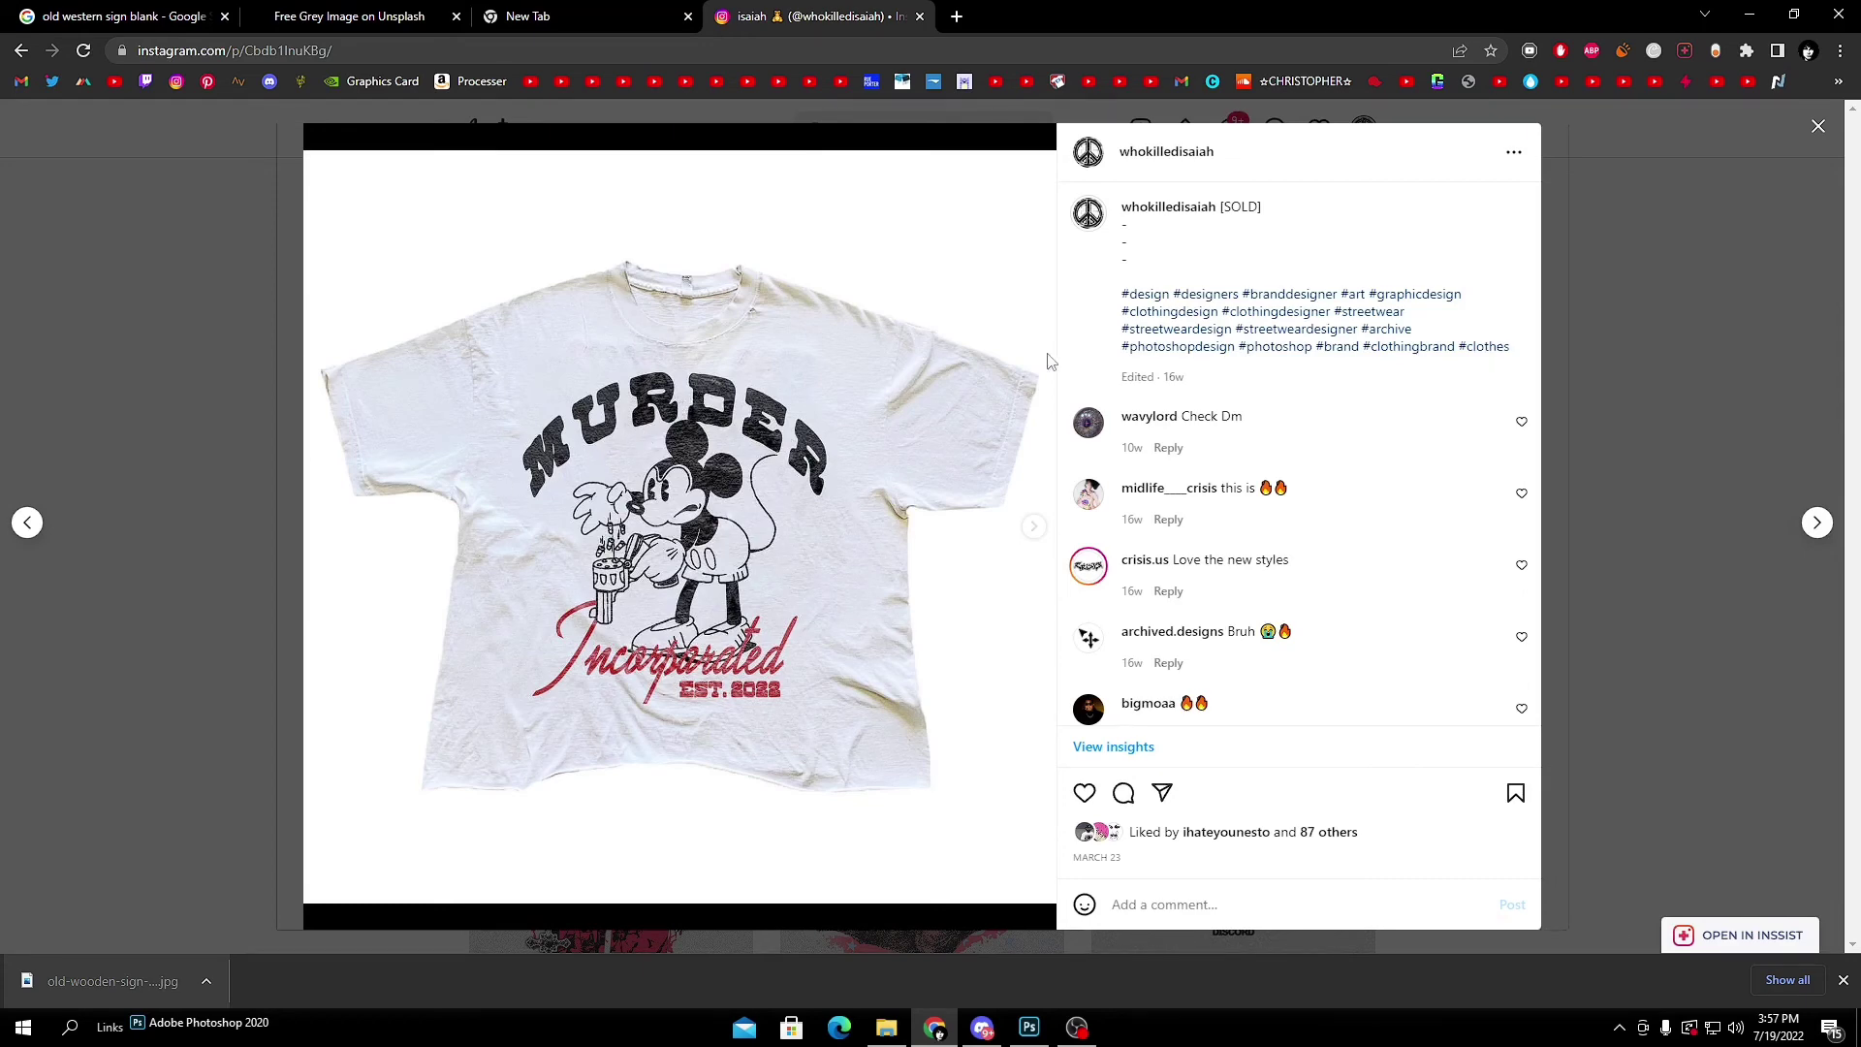
{"action": "left_click", "coordinate": [1818, 126]}
Look over the remaining designs on the Instagram profile, close the page and return to Photoshop.
{"action": "scroll", "coordinate": [1116, 453], "scroll_direction": "down", "scroll_amount": 5}
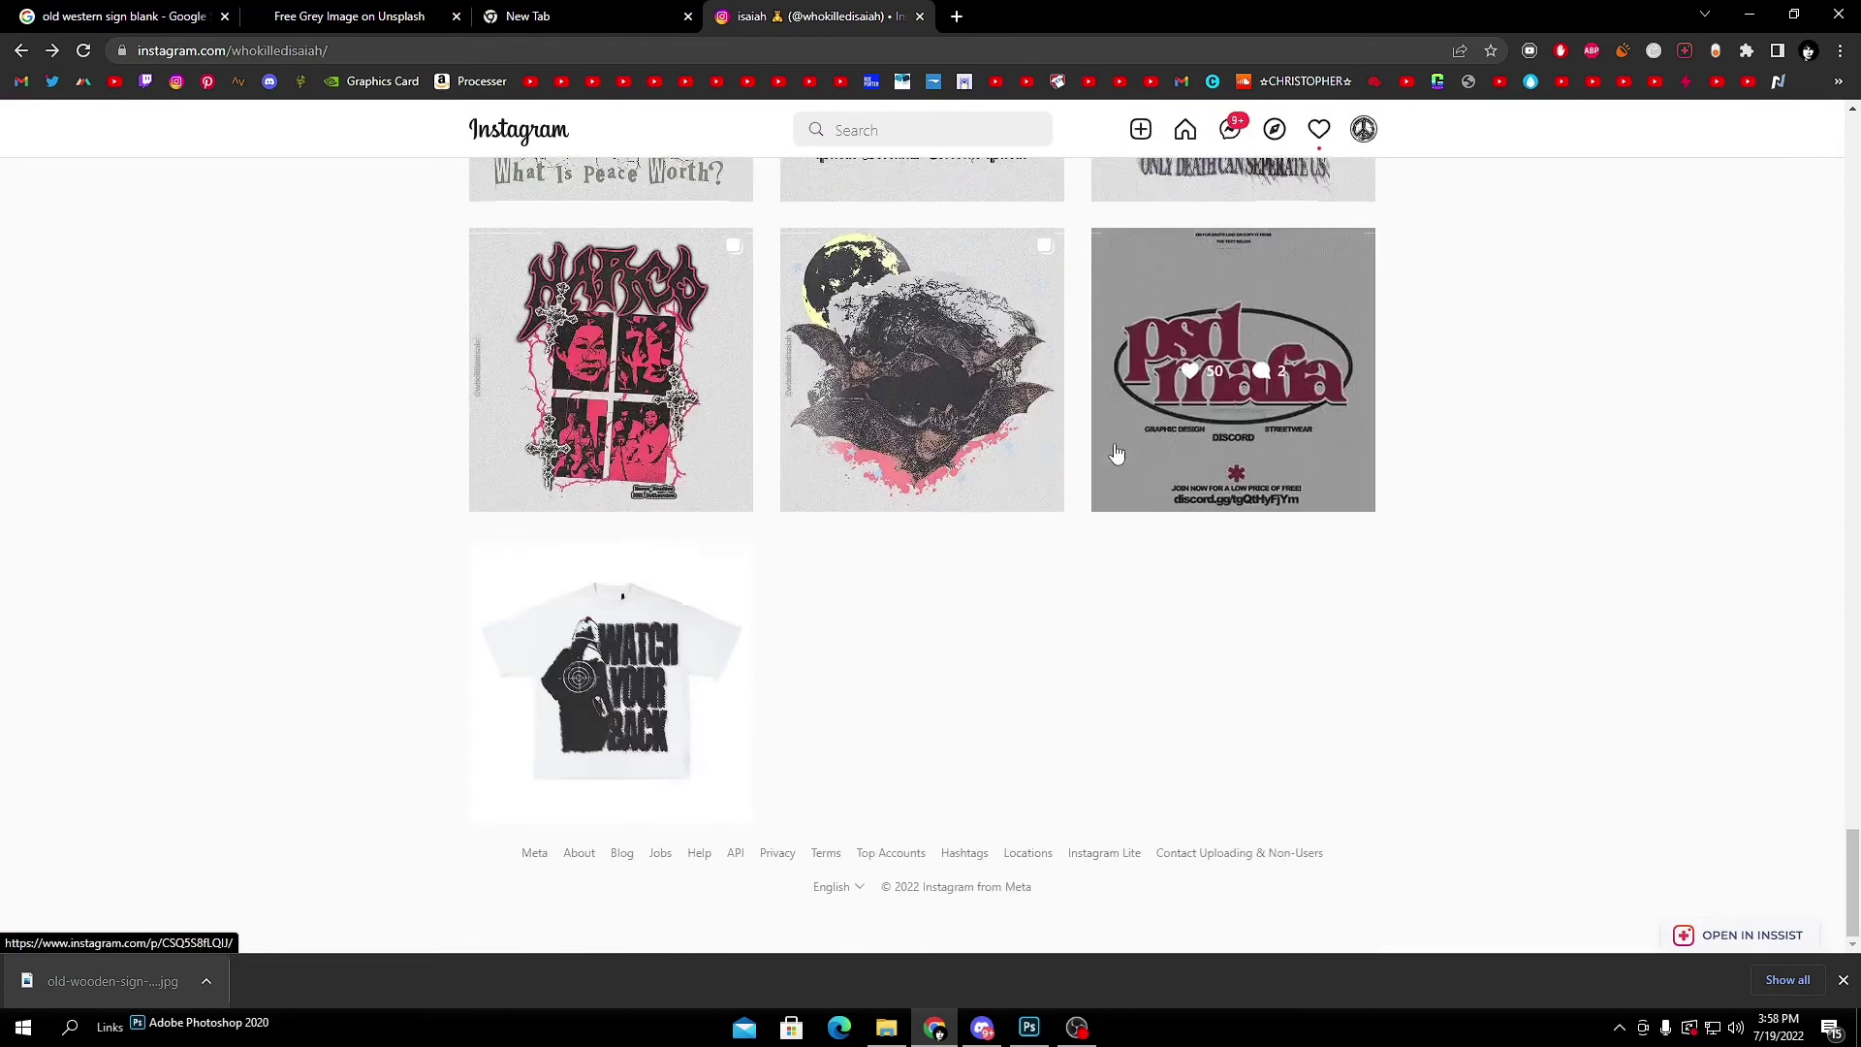
{"action": "scroll", "coordinate": [1116, 453], "scroll_direction": "up", "scroll_amount": 15}
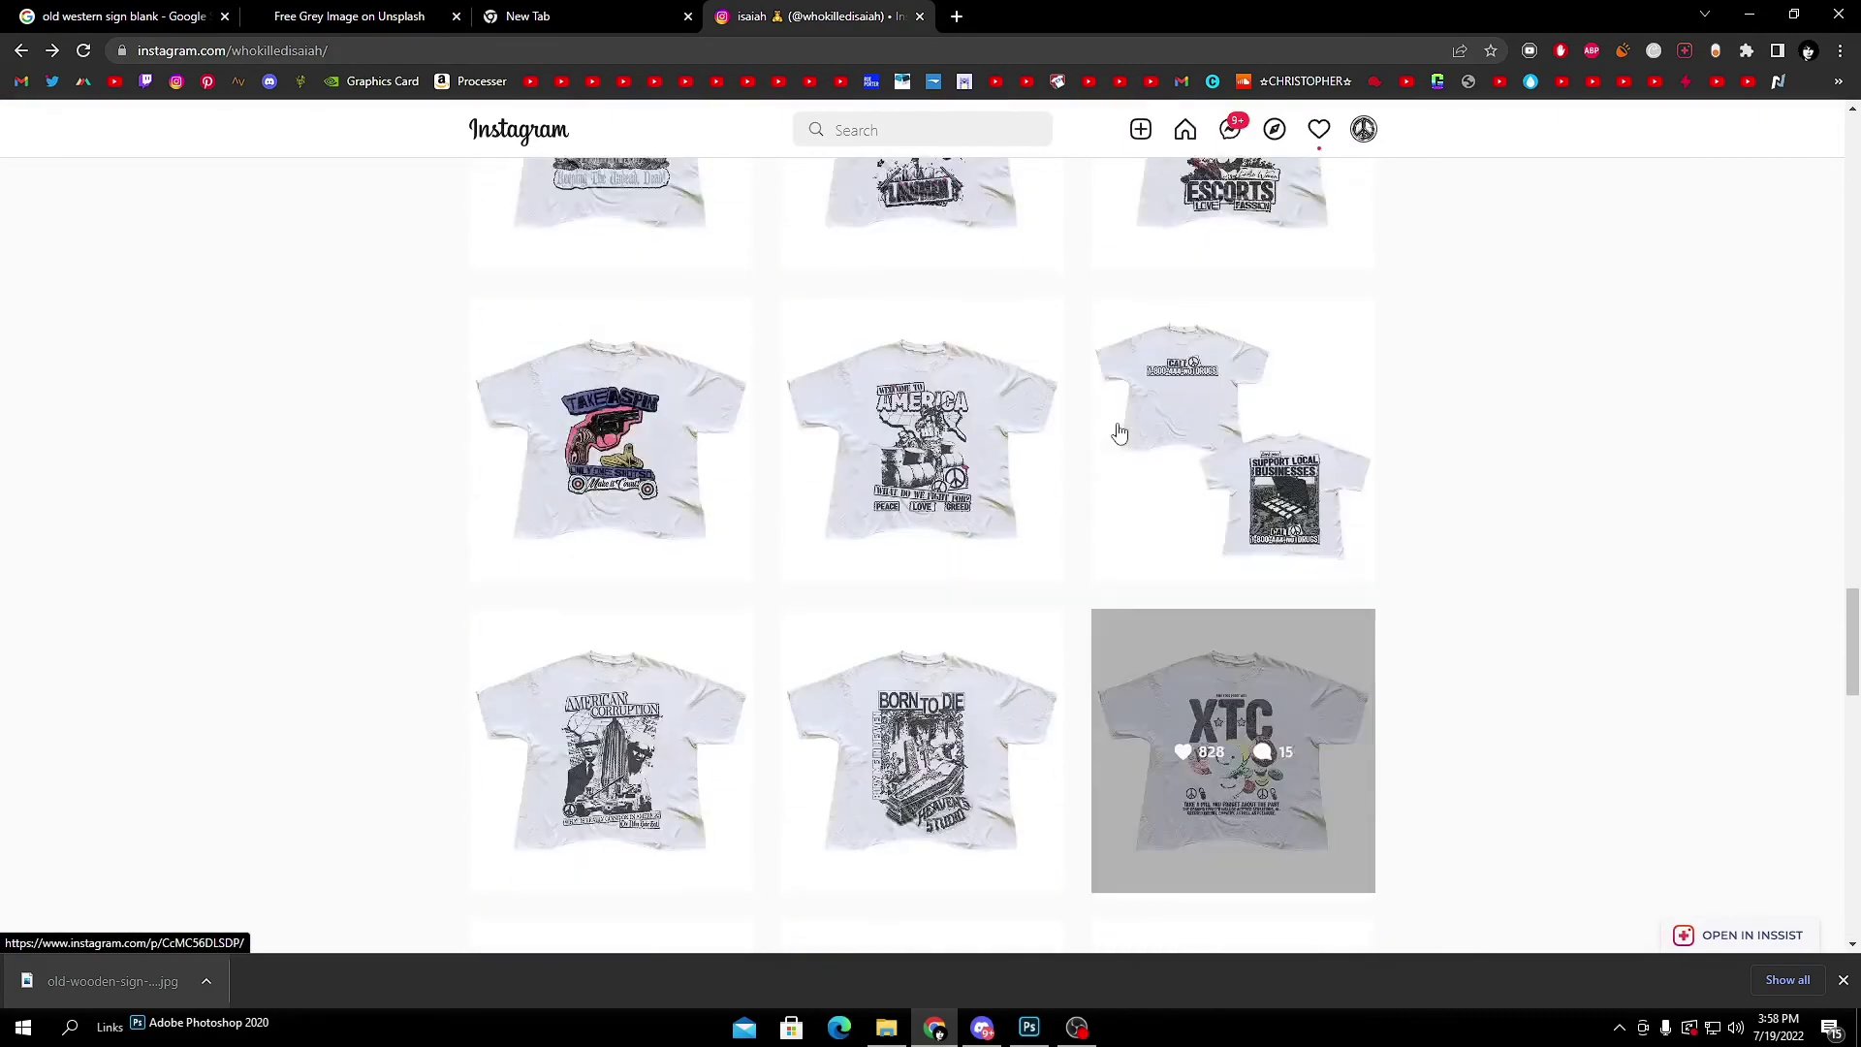
{"action": "scroll", "coordinate": [1119, 434], "scroll_direction": "up", "scroll_amount": 1}
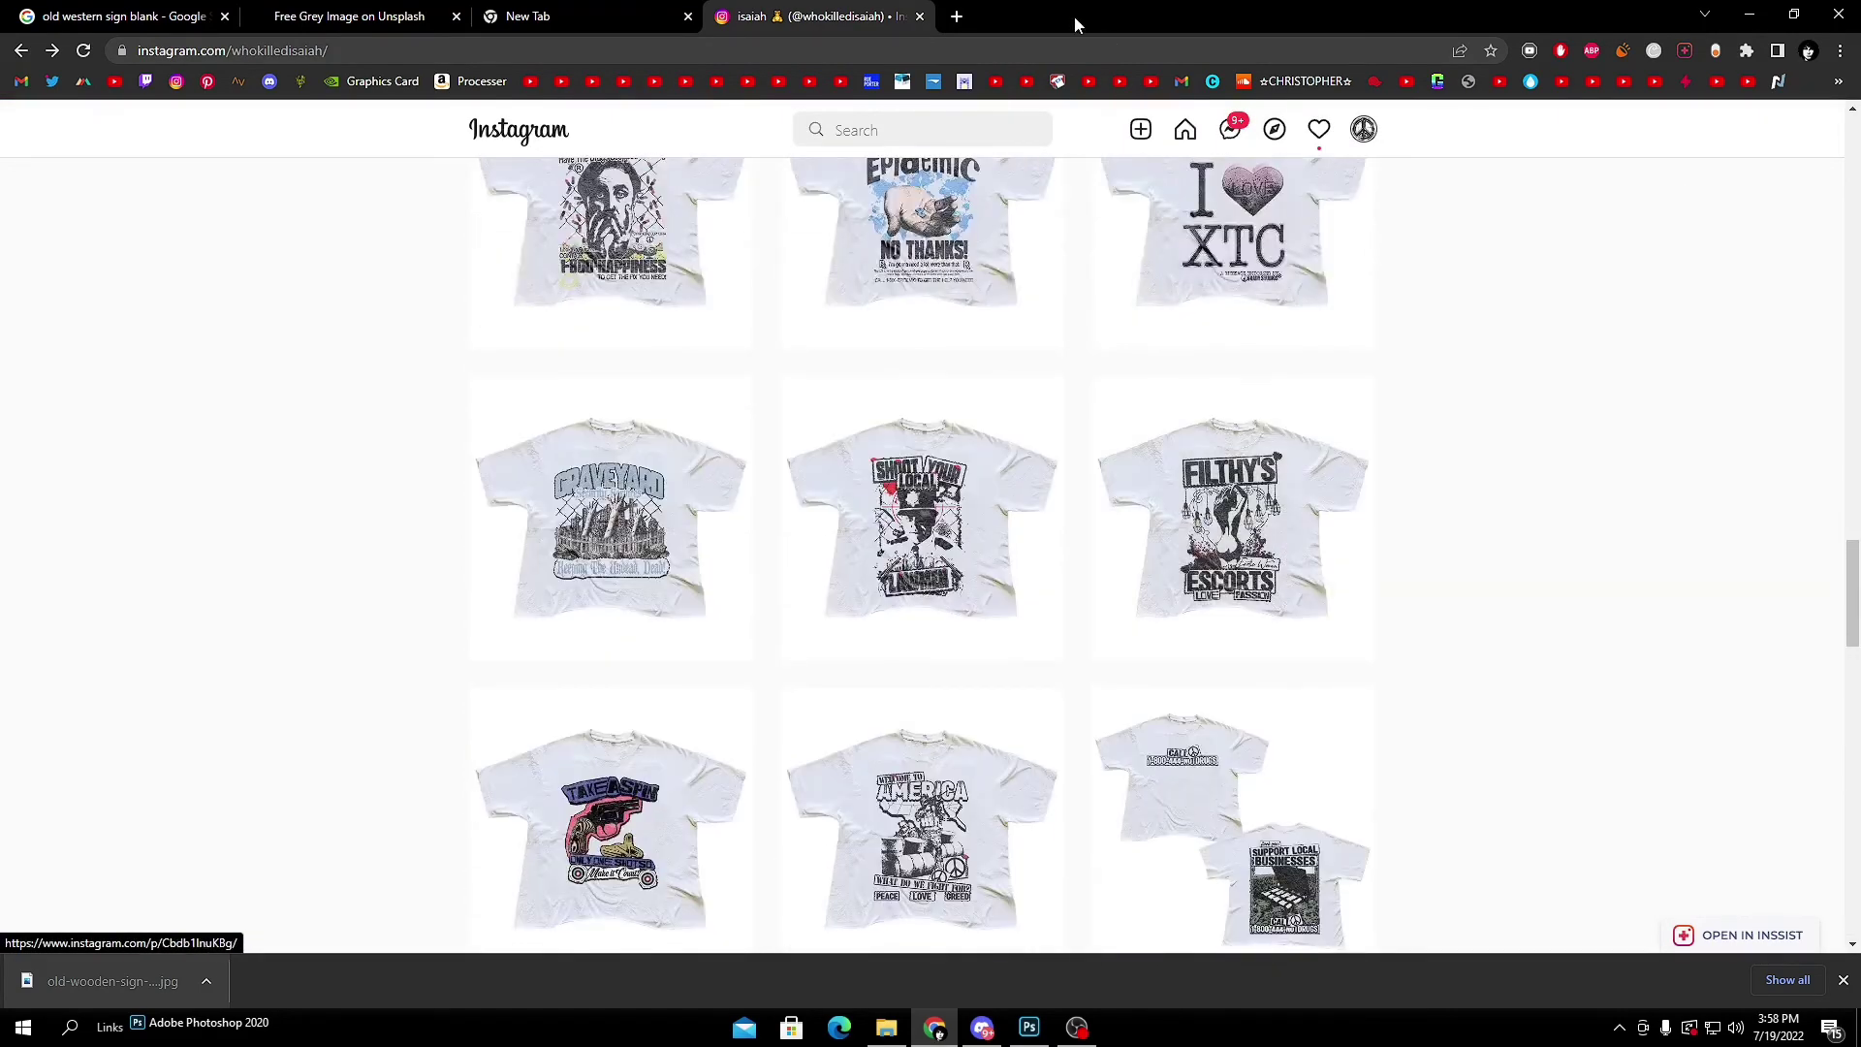
{"action": "left_click", "coordinate": [919, 16]}
{"action": "left_click", "coordinate": [1752, 14]}
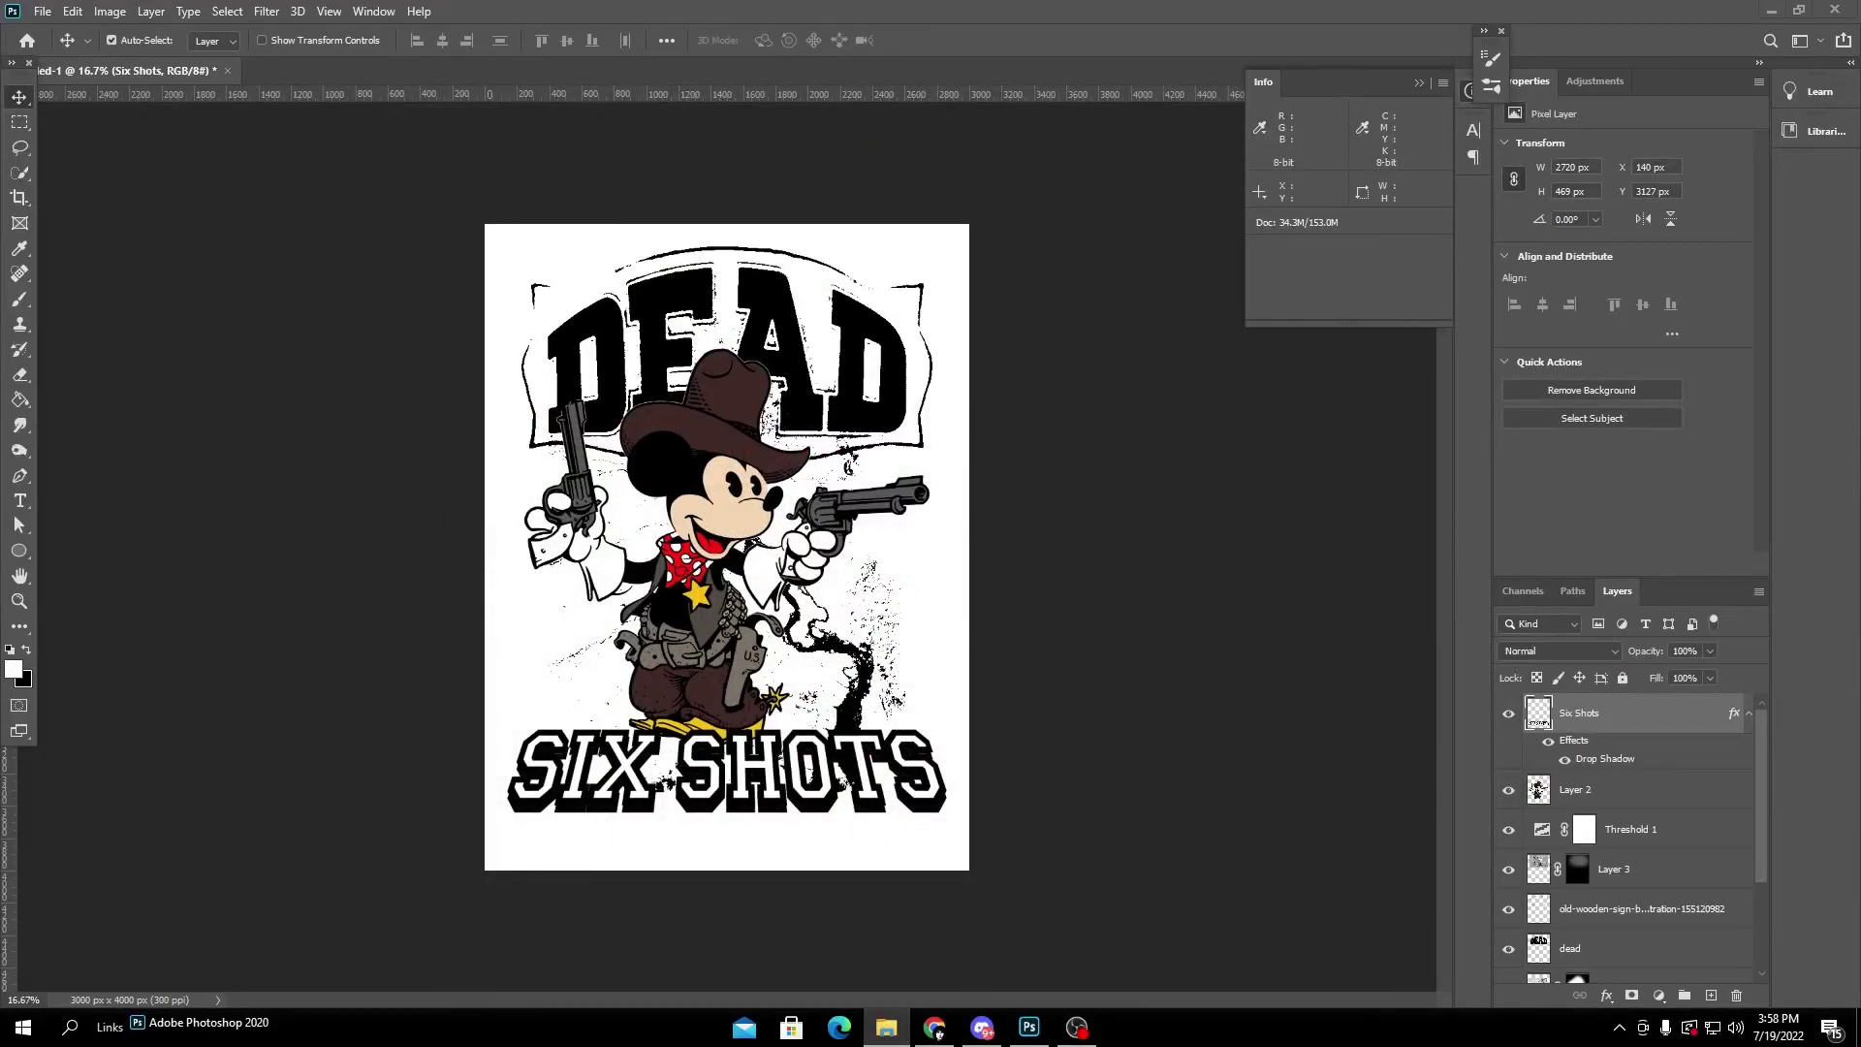
Place the SCAN_4.jpg texture above all layers, stretch it to the full 3000 x 4000 px canvas, and blend it with Screen.
{"action": "key", "text": "ctrl+t"}
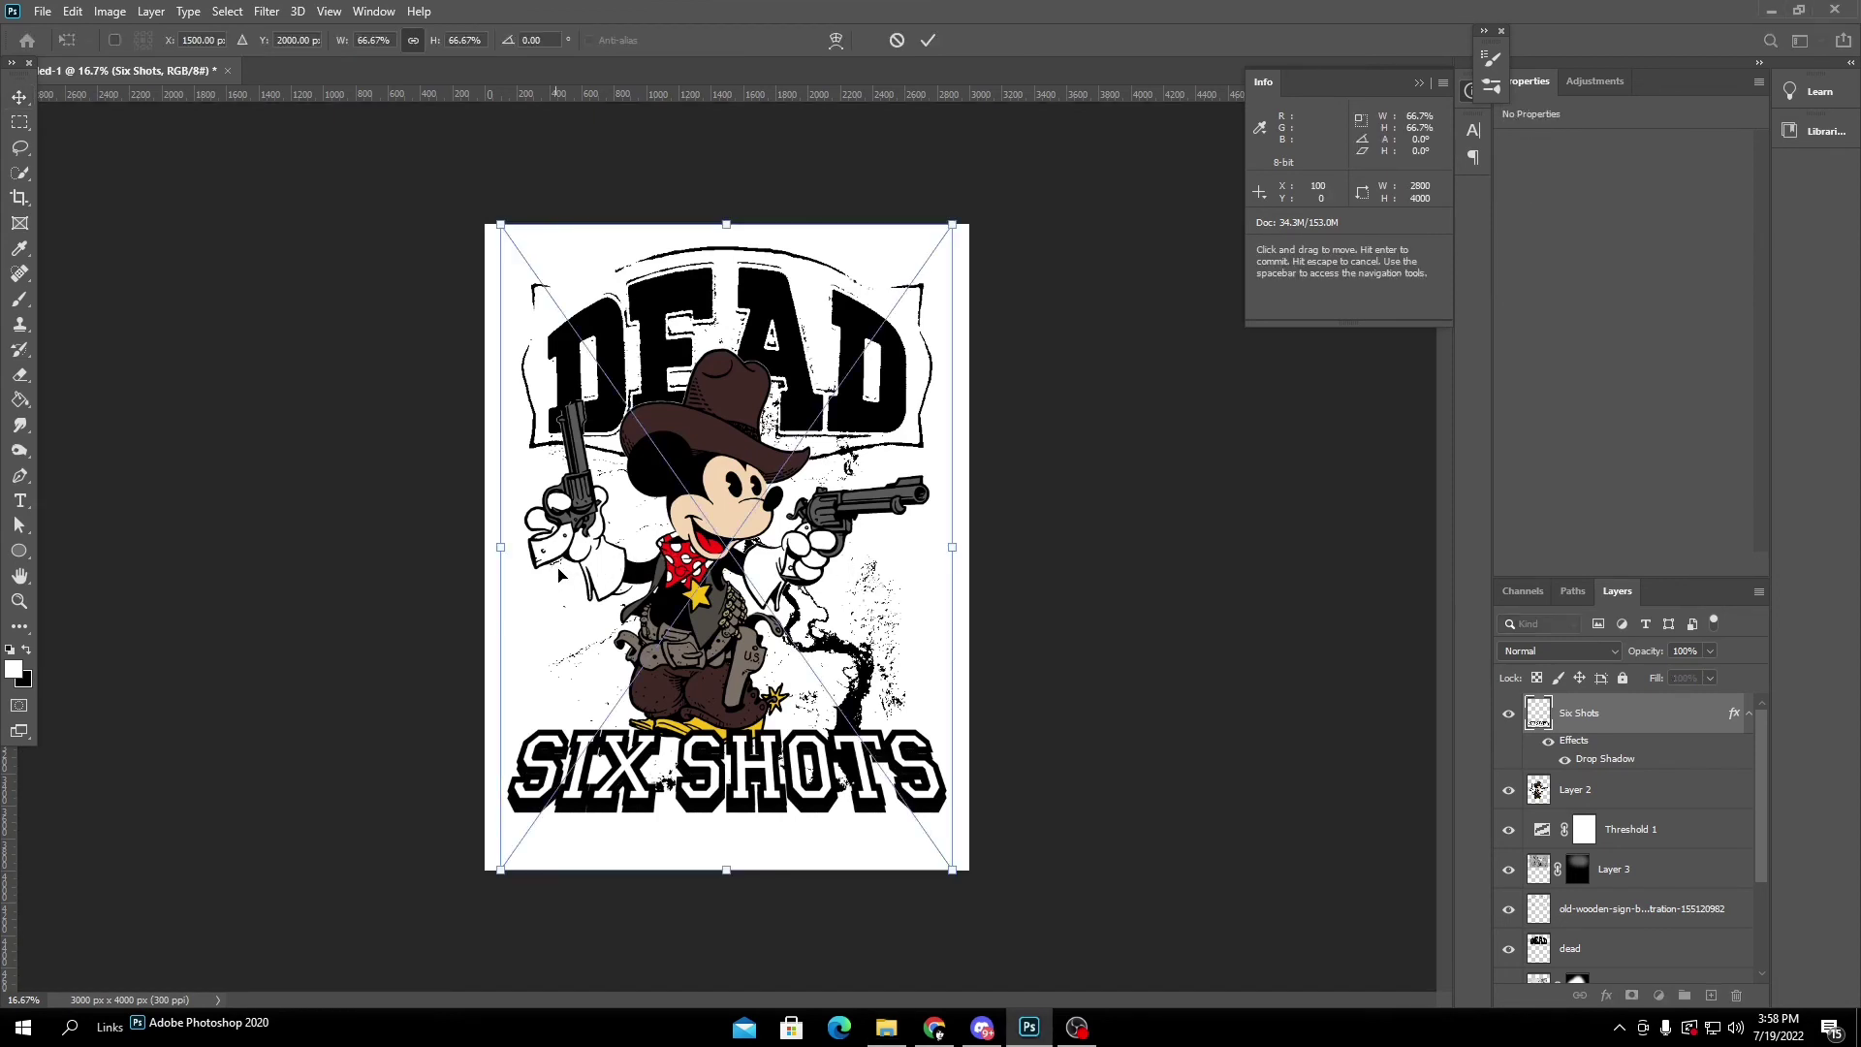
{"action": "left_click_drag", "start_coordinate": [500, 547], "coordinate": [484, 547]}
{"action": "mouse_move", "coordinate": [953, 547]}
{"action": "left_mouse_down"}
{"action": "mouse_move", "coordinate": [991, 548]}
{"action": "mouse_move", "coordinate": [968, 549]}
{"action": "left_mouse_up"}
{"action": "key", "text": "Return"}
{"action": "left_click", "coordinate": [1572, 650]}
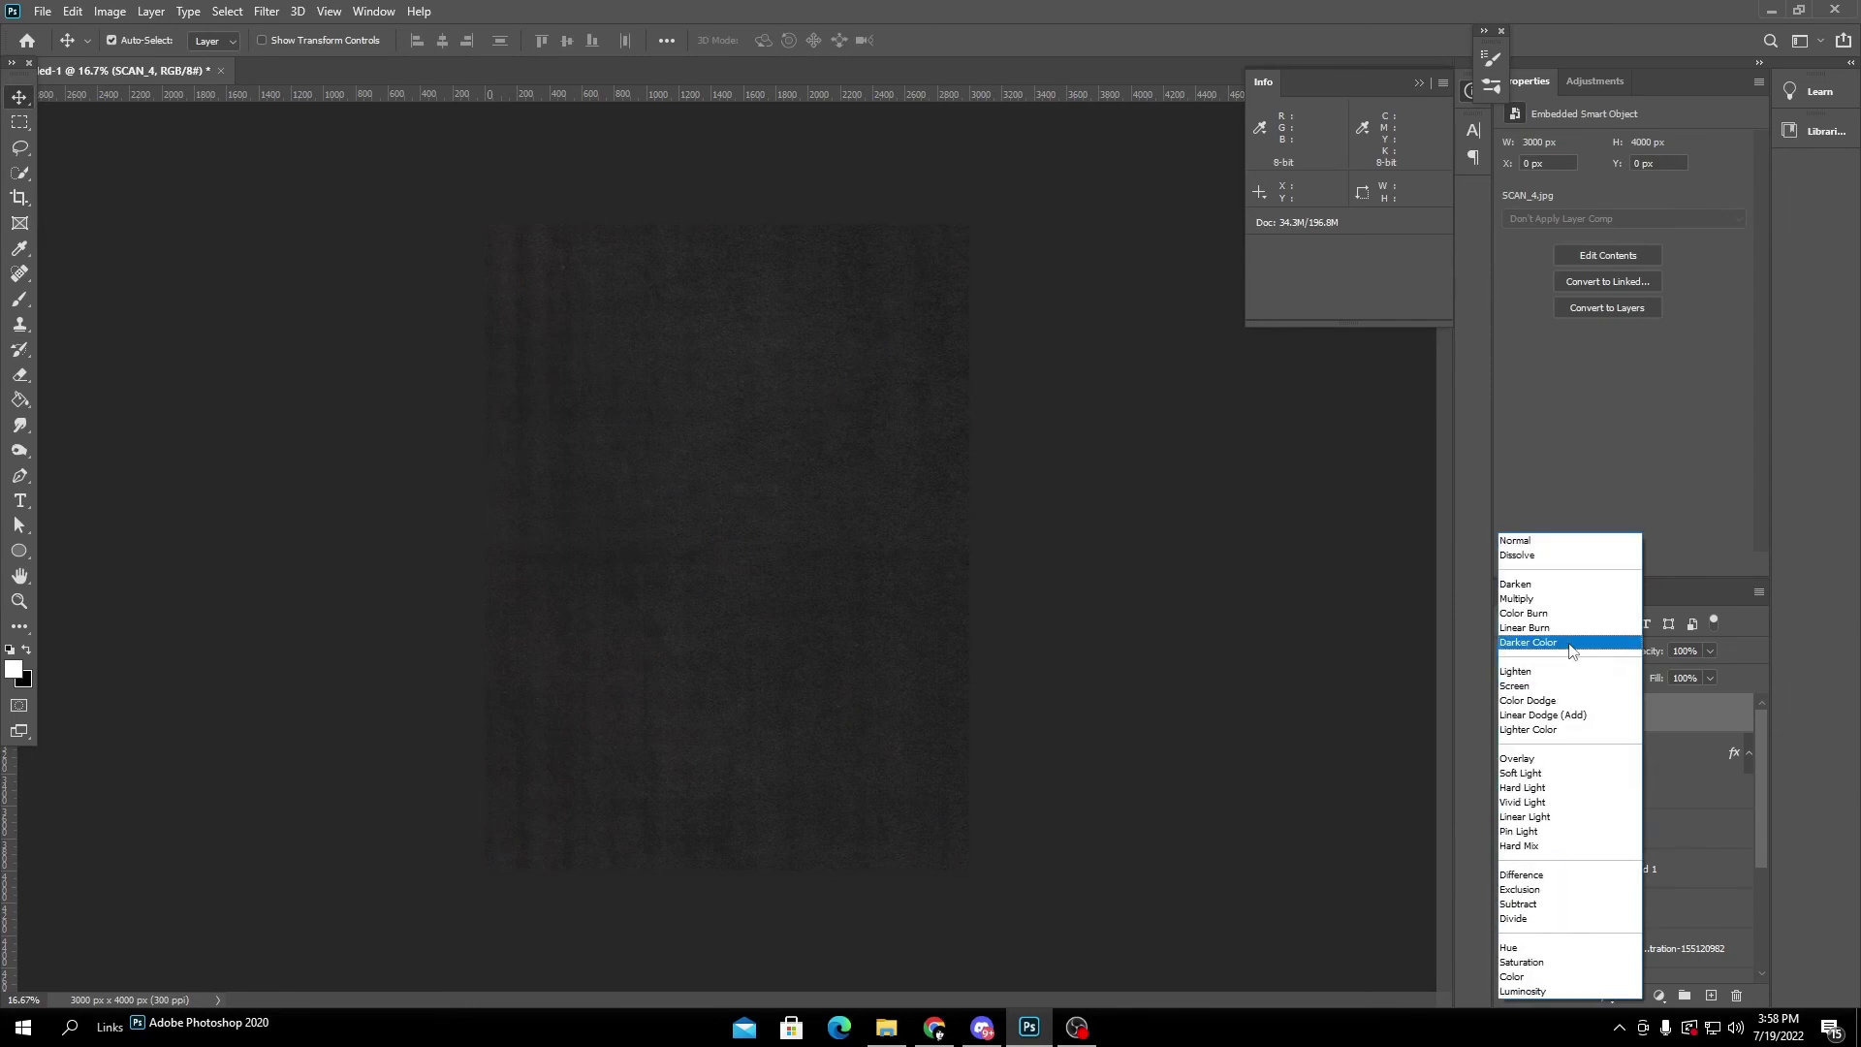
{"action": "left_click", "coordinate": [1550, 692]}
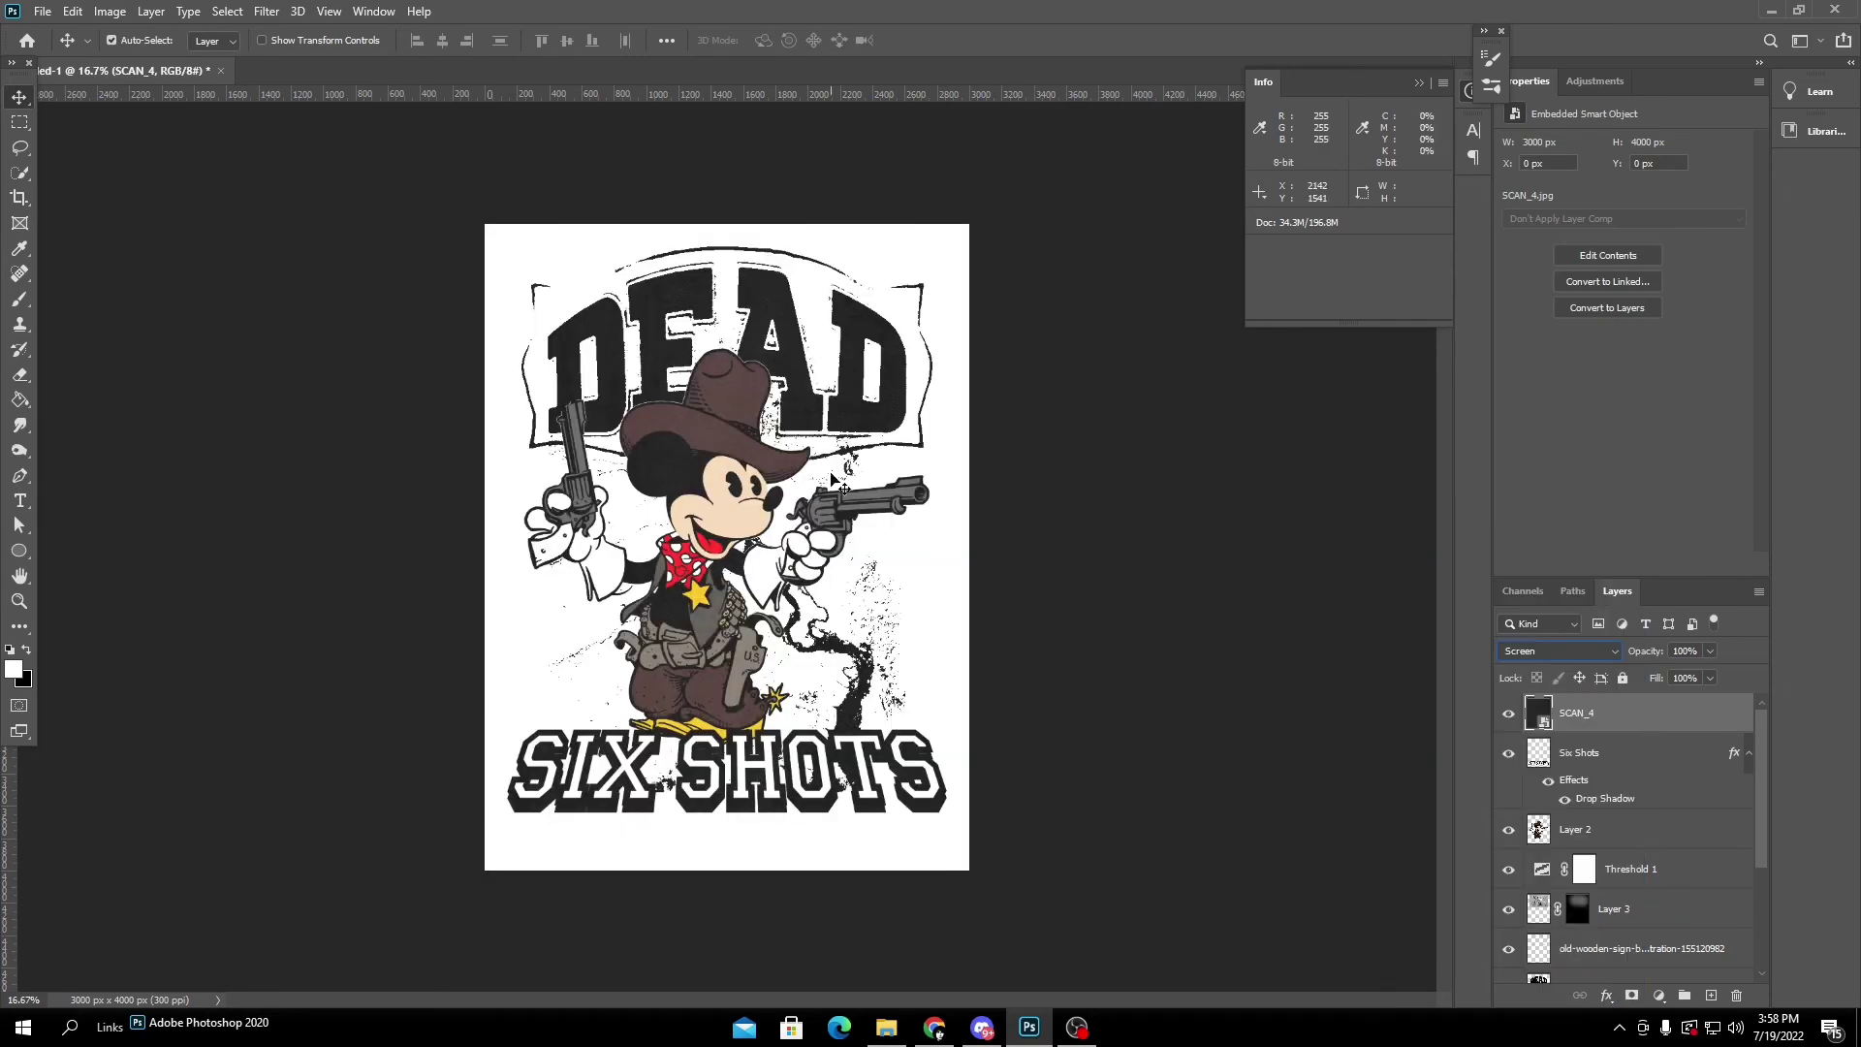
{"action": "scroll", "coordinate": [1601, 822], "scroll_direction": "down", "scroll_amount": 5}
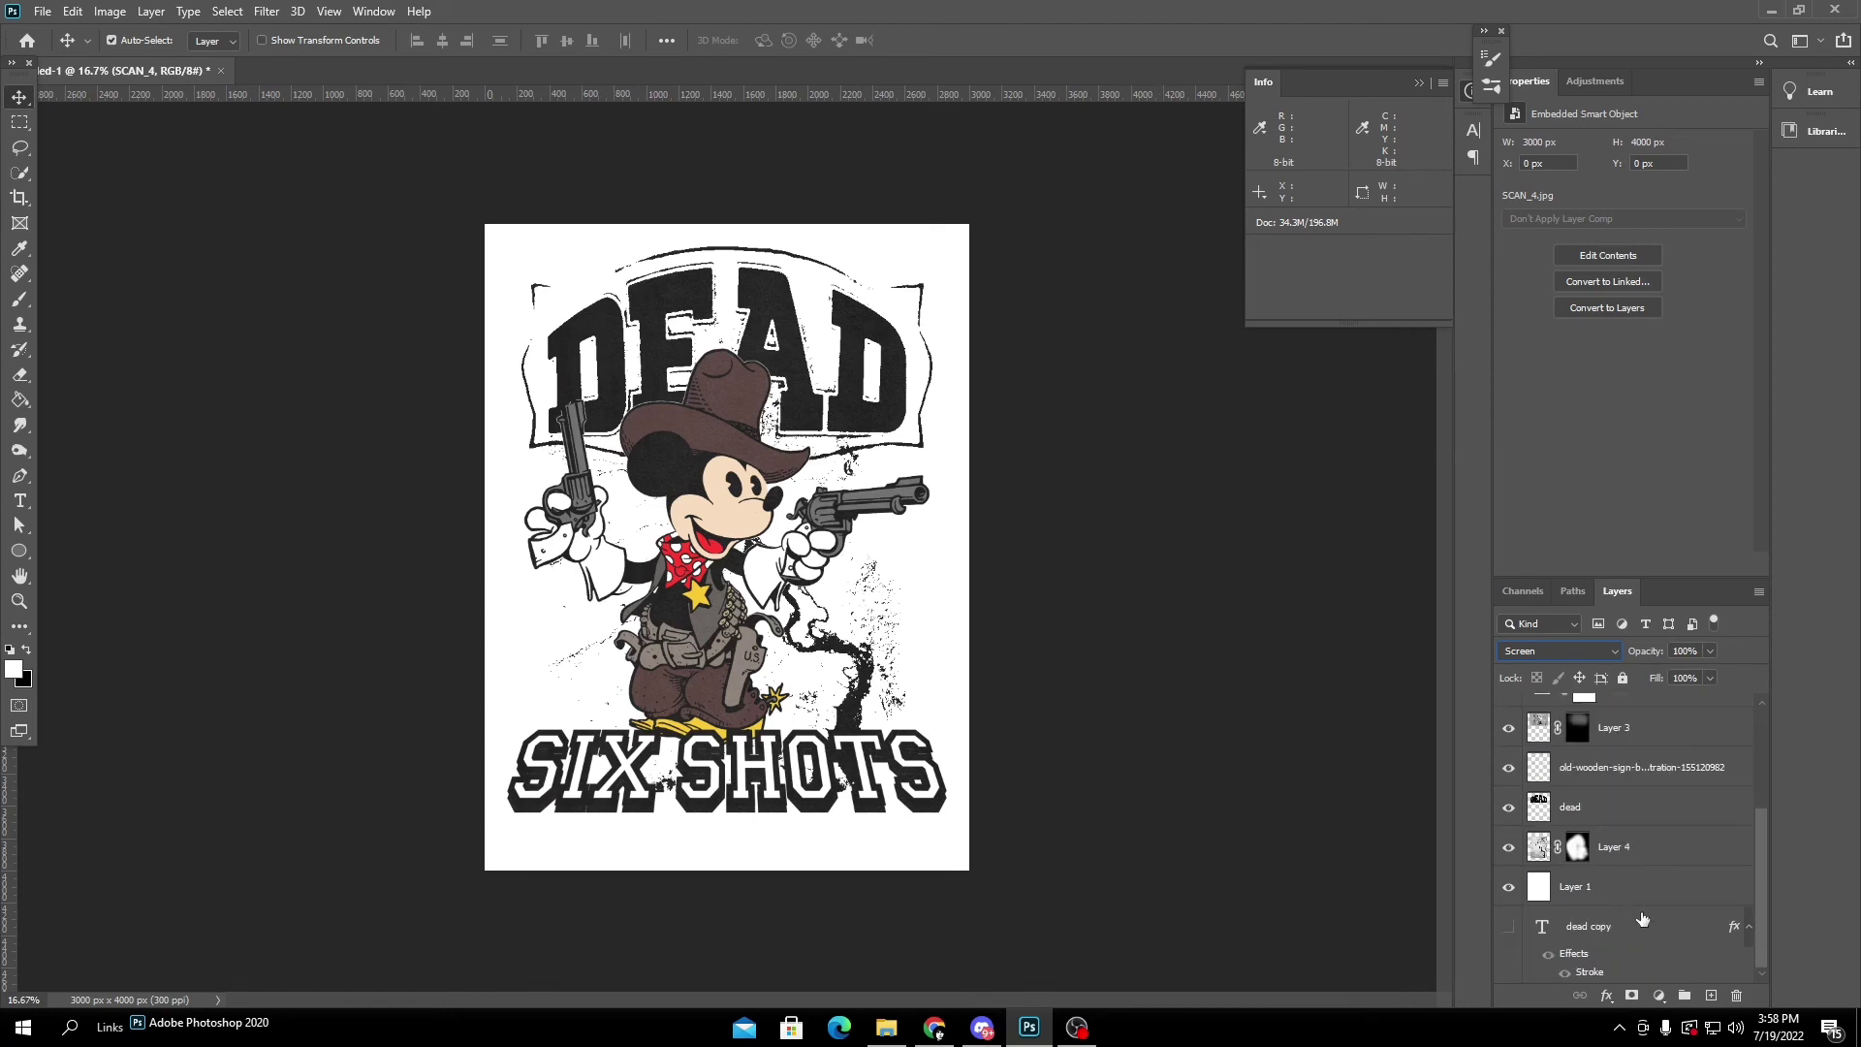
{"action": "left_click", "coordinate": [1674, 897]}
{"action": "double_click", "coordinate": [1708, 896]}
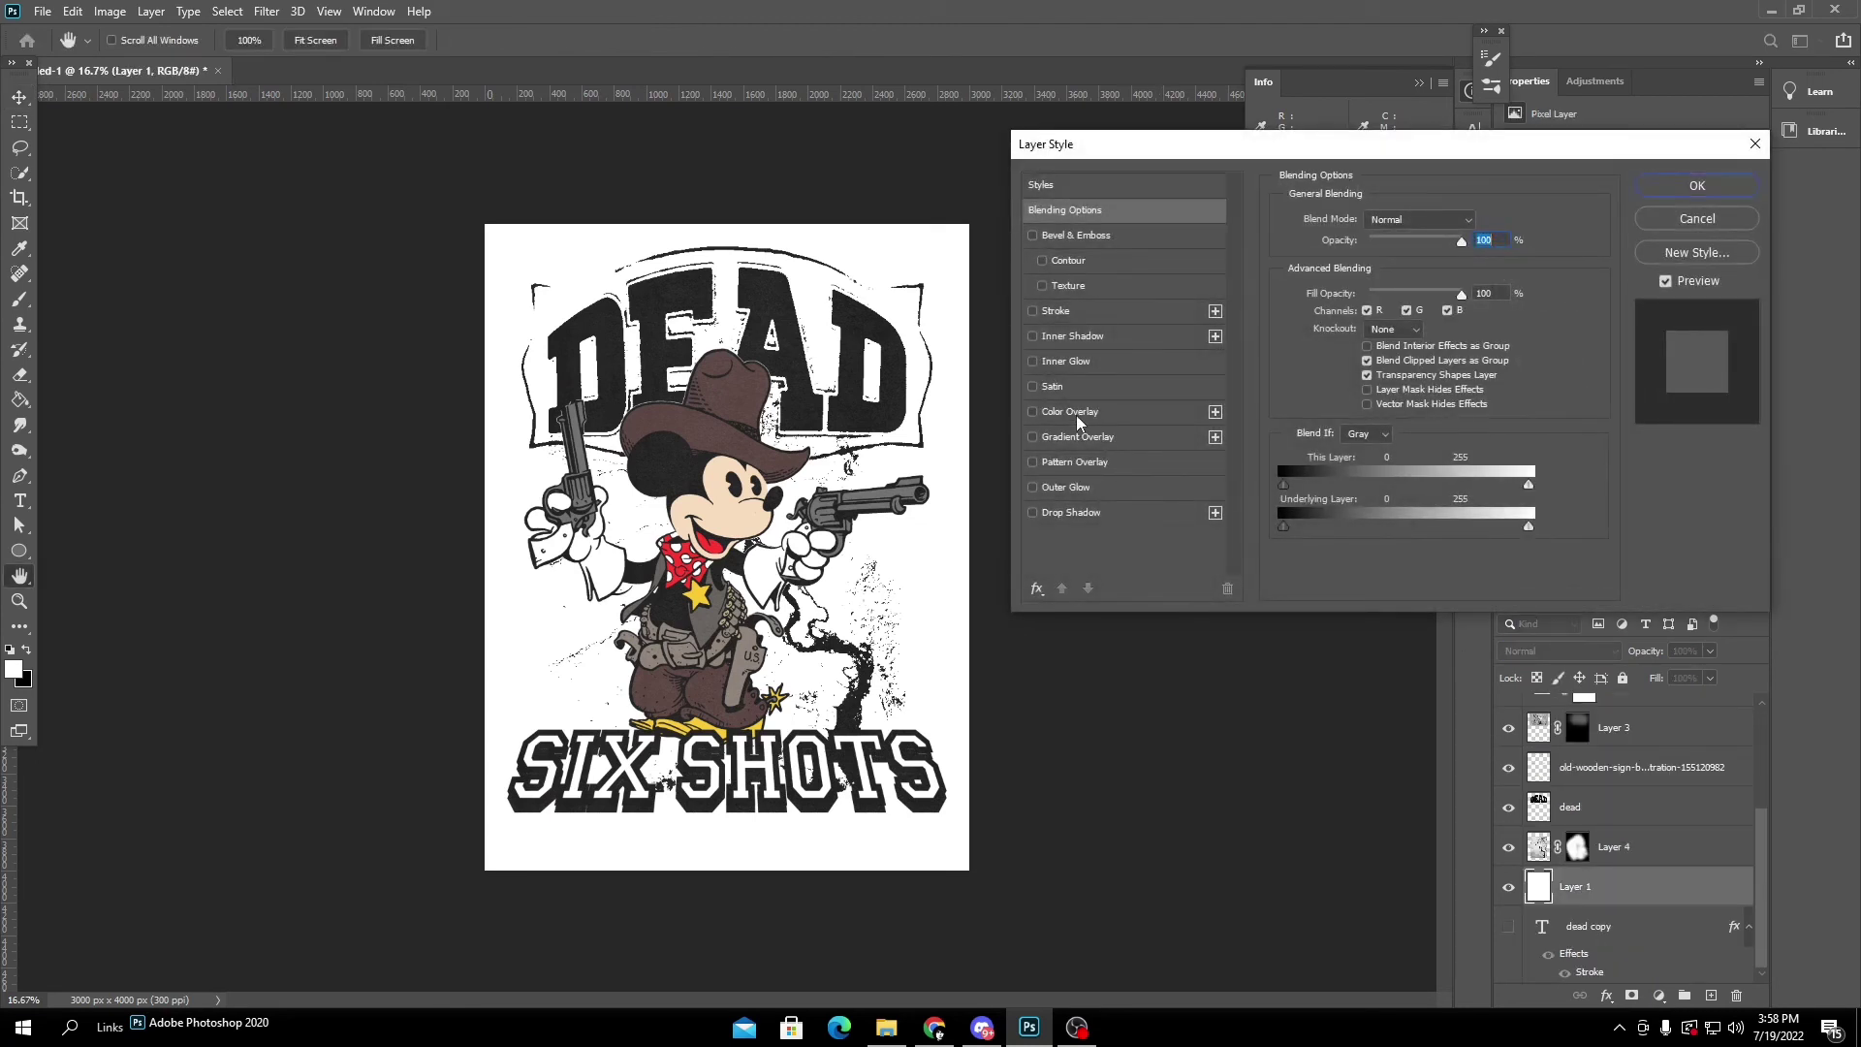
{"action": "left_click", "coordinate": [1077, 419]}
{"action": "left_click", "coordinate": [1403, 222]}
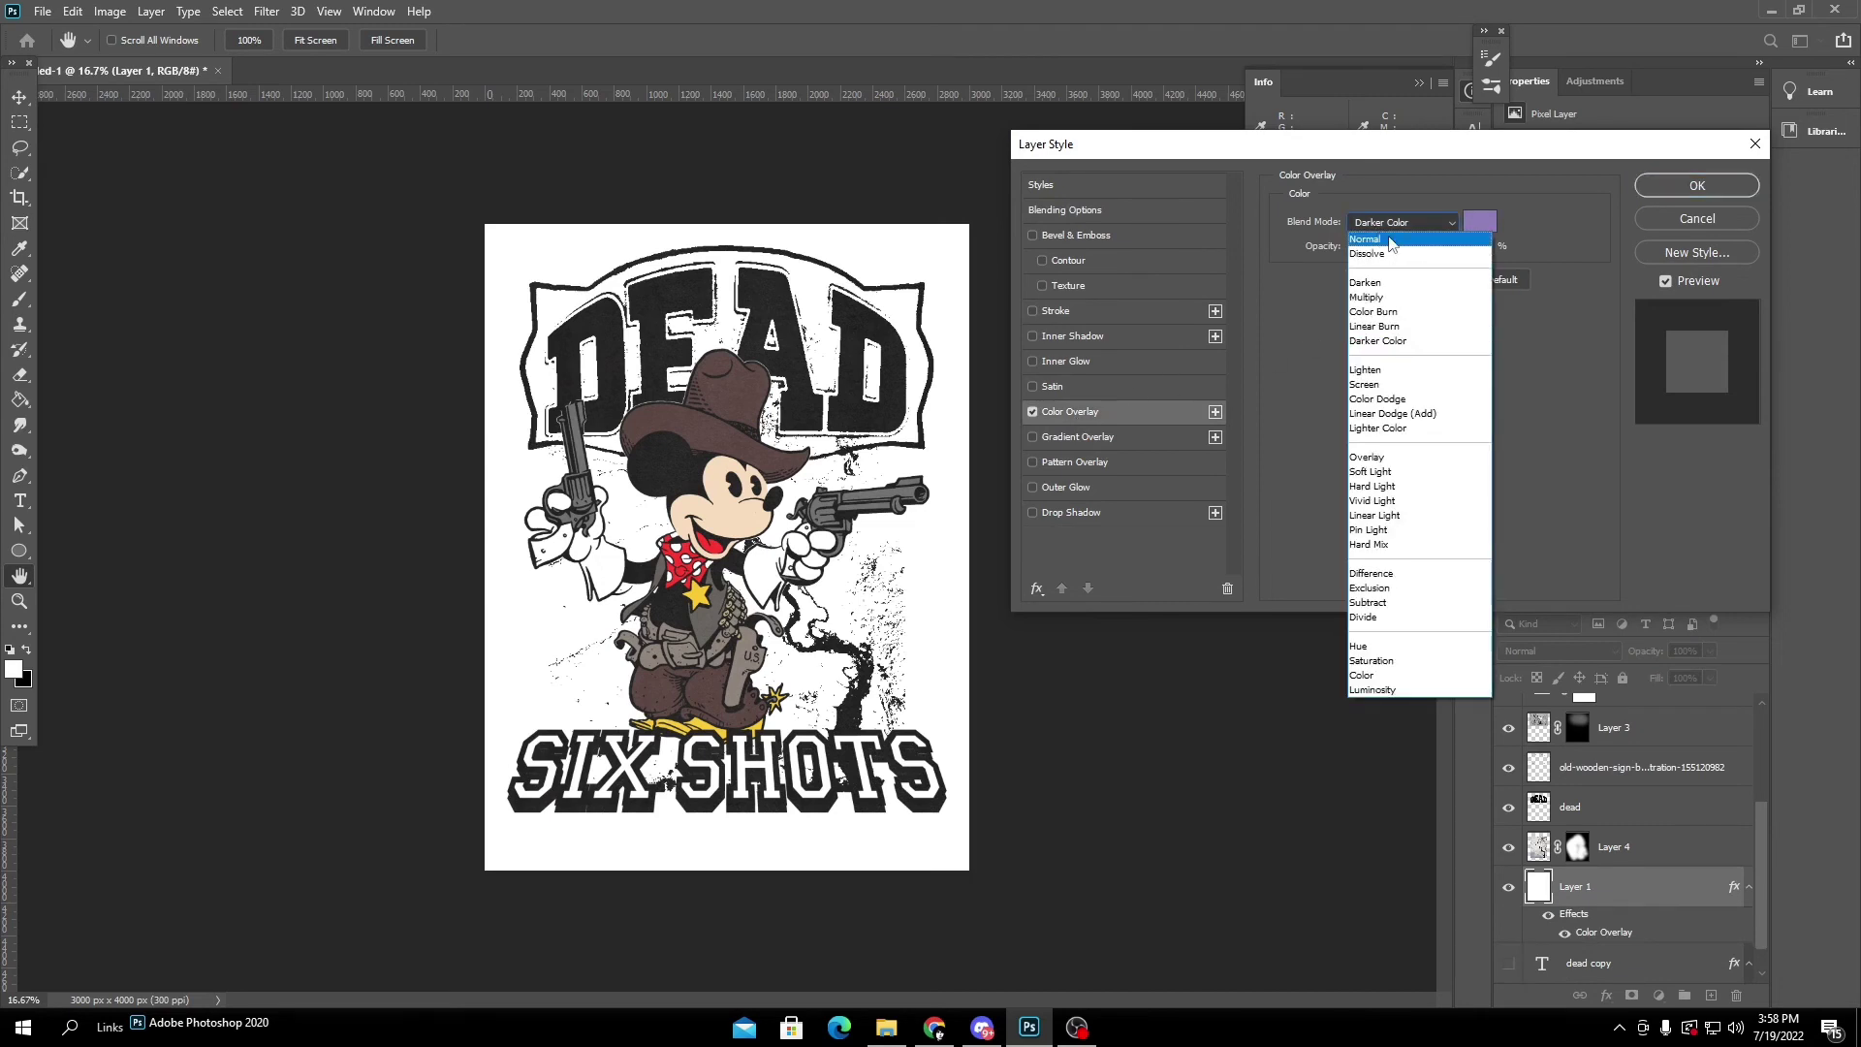
{"action": "left_click", "coordinate": [1388, 231]}
{"action": "left_click", "coordinate": [1669, 223]}
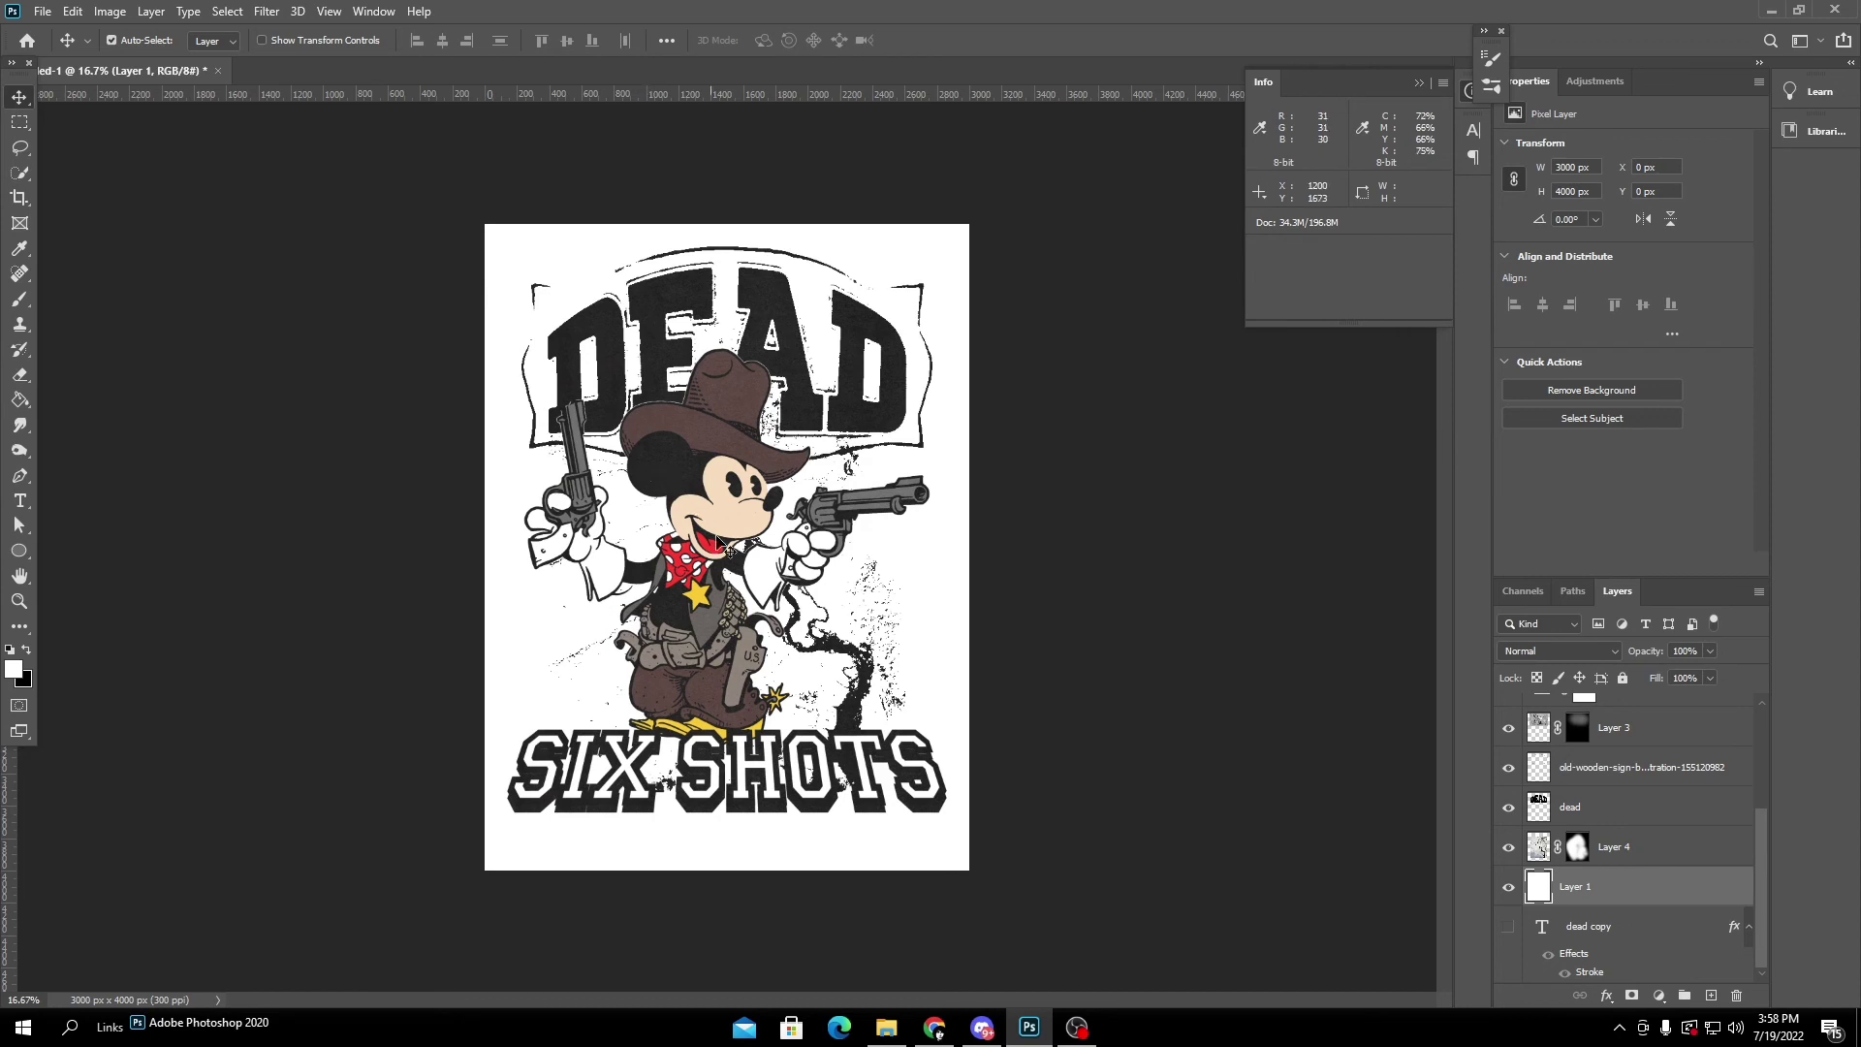
Darken the white background on Layer 1 with a Hue/Saturation adjustment, setting the lightness to -25.
{"action": "left_click", "coordinate": [110, 10]}
{"action": "mouse_move", "coordinate": [142, 66]}
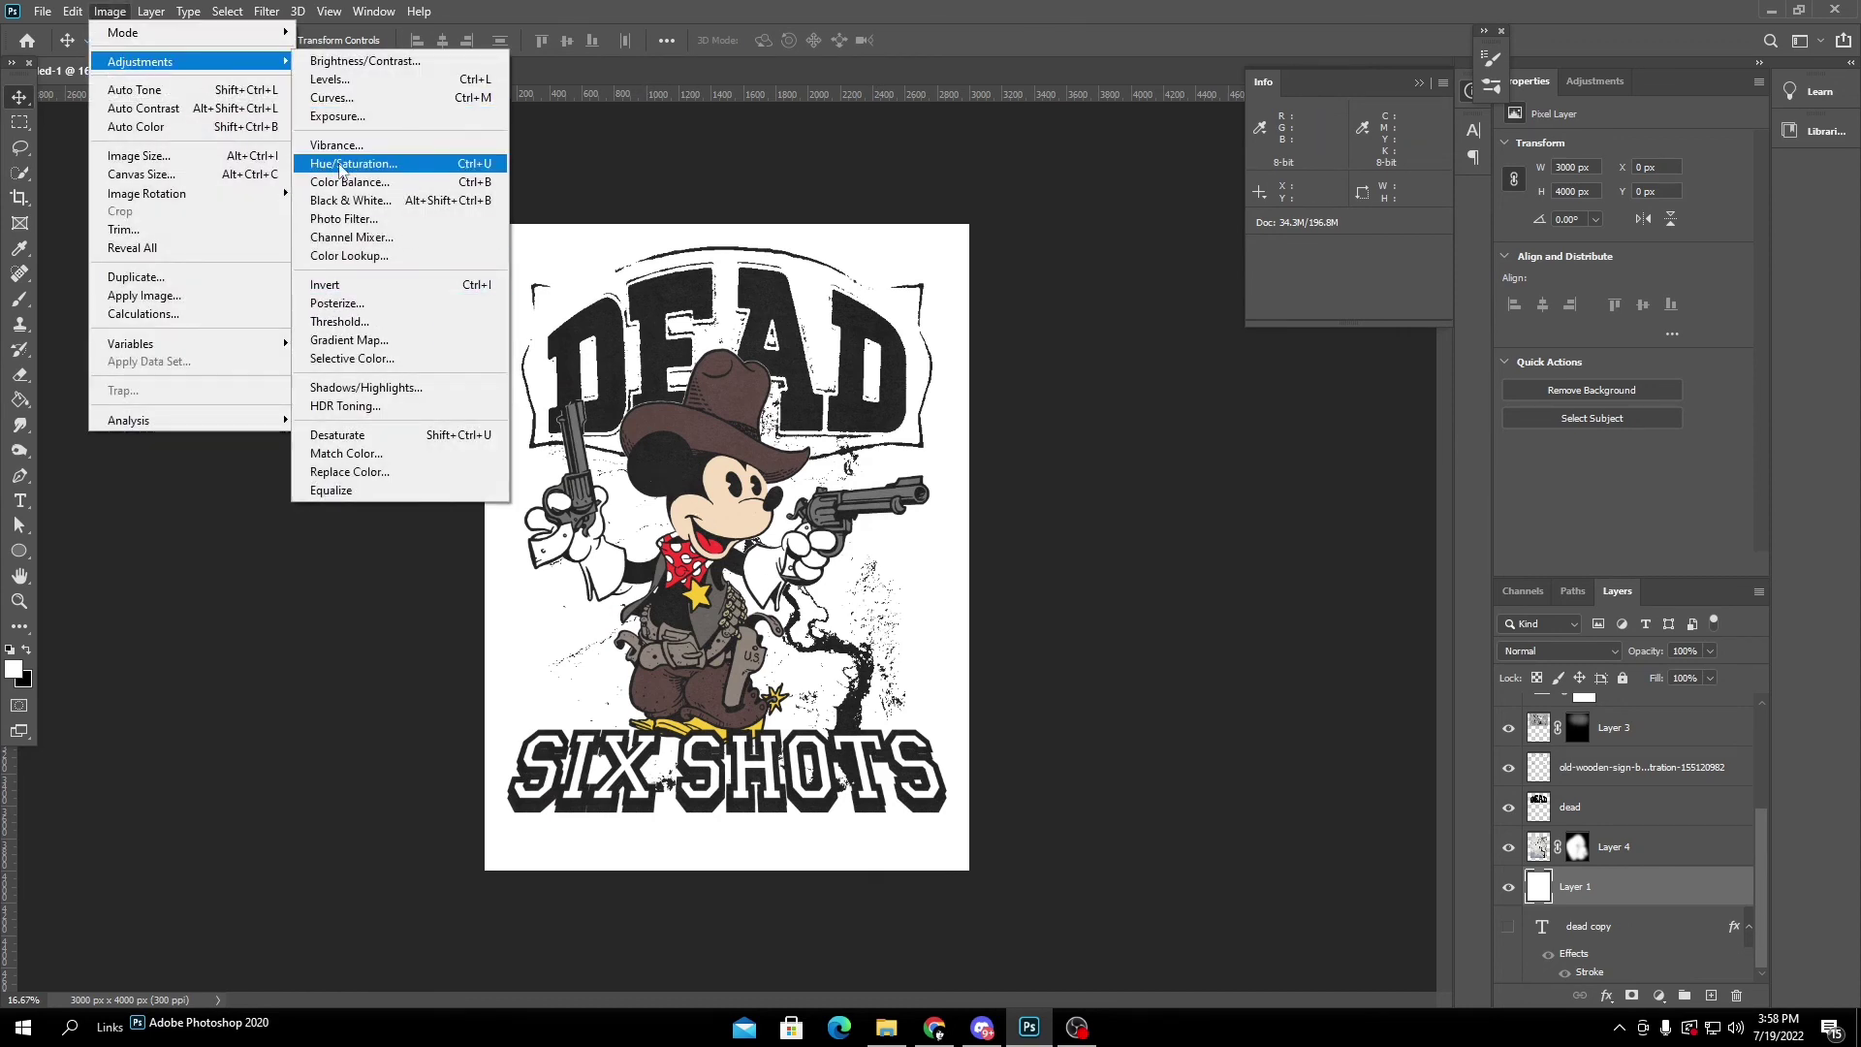
{"action": "left_click", "coordinate": [401, 172]}
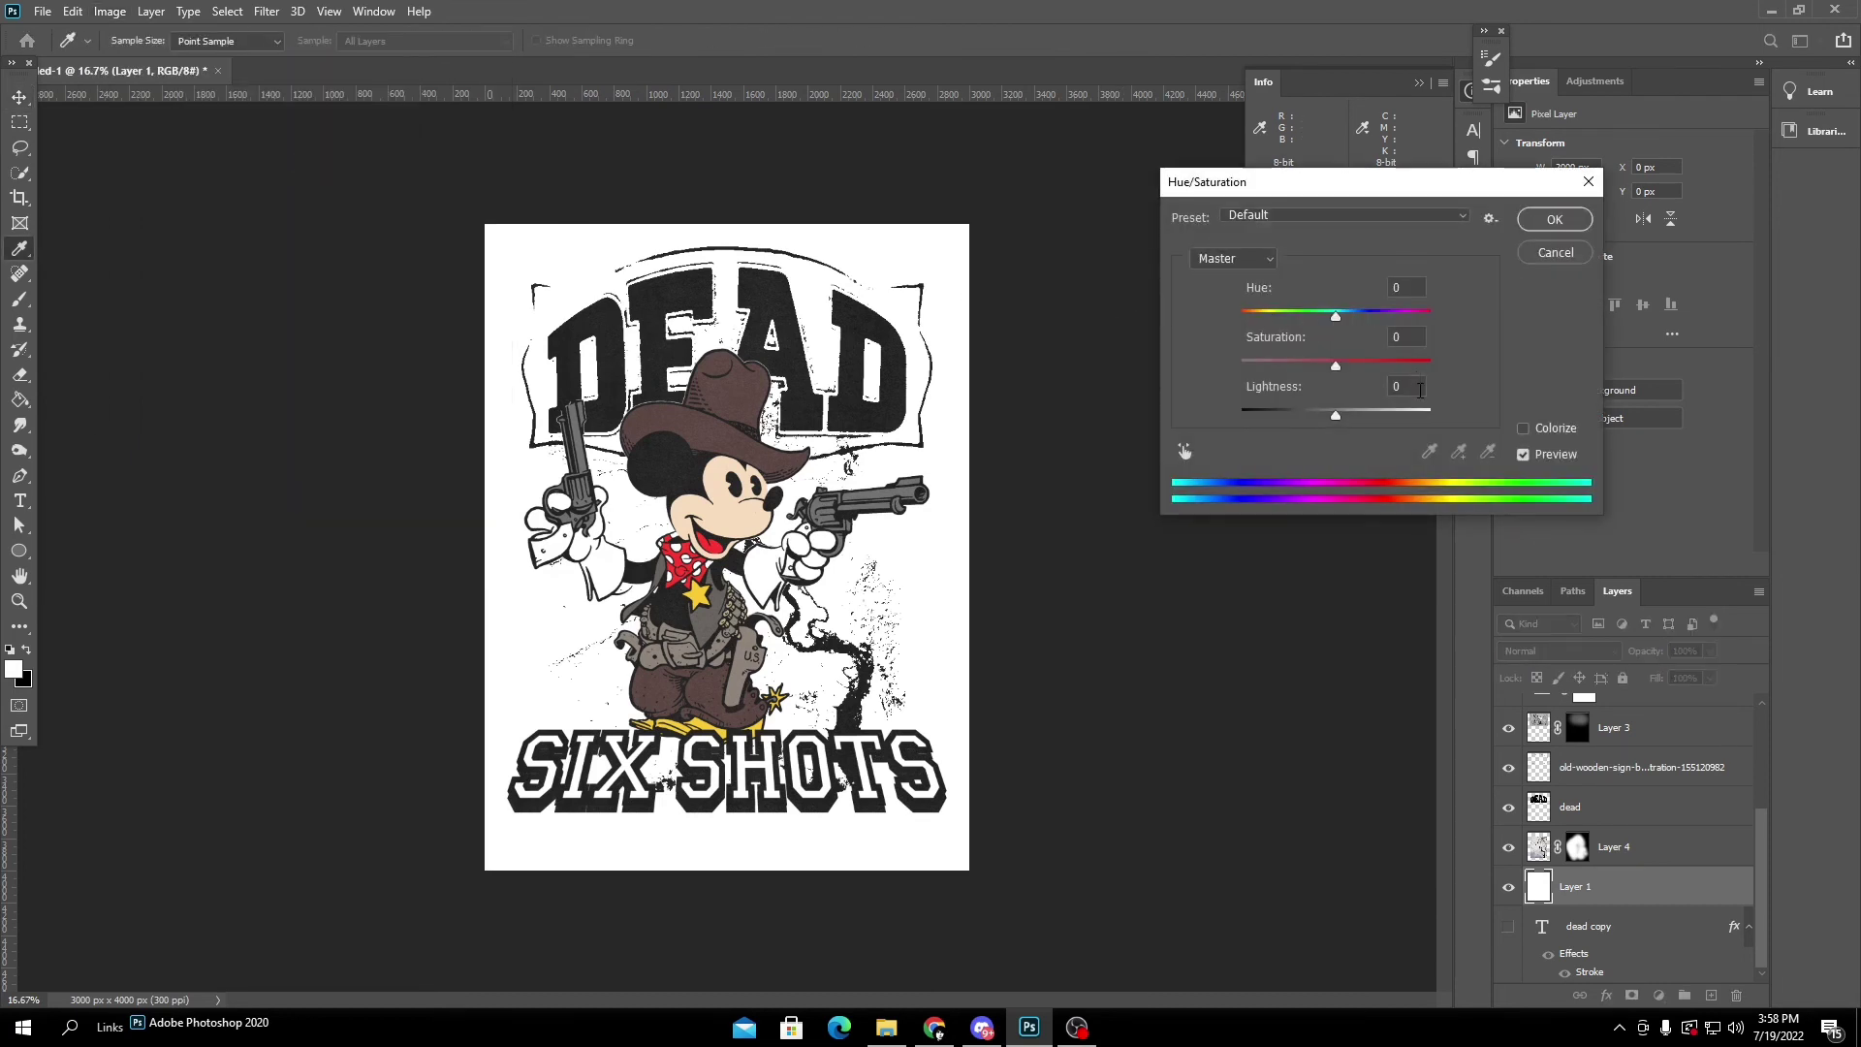
{"action": "type", "text": "-25"}
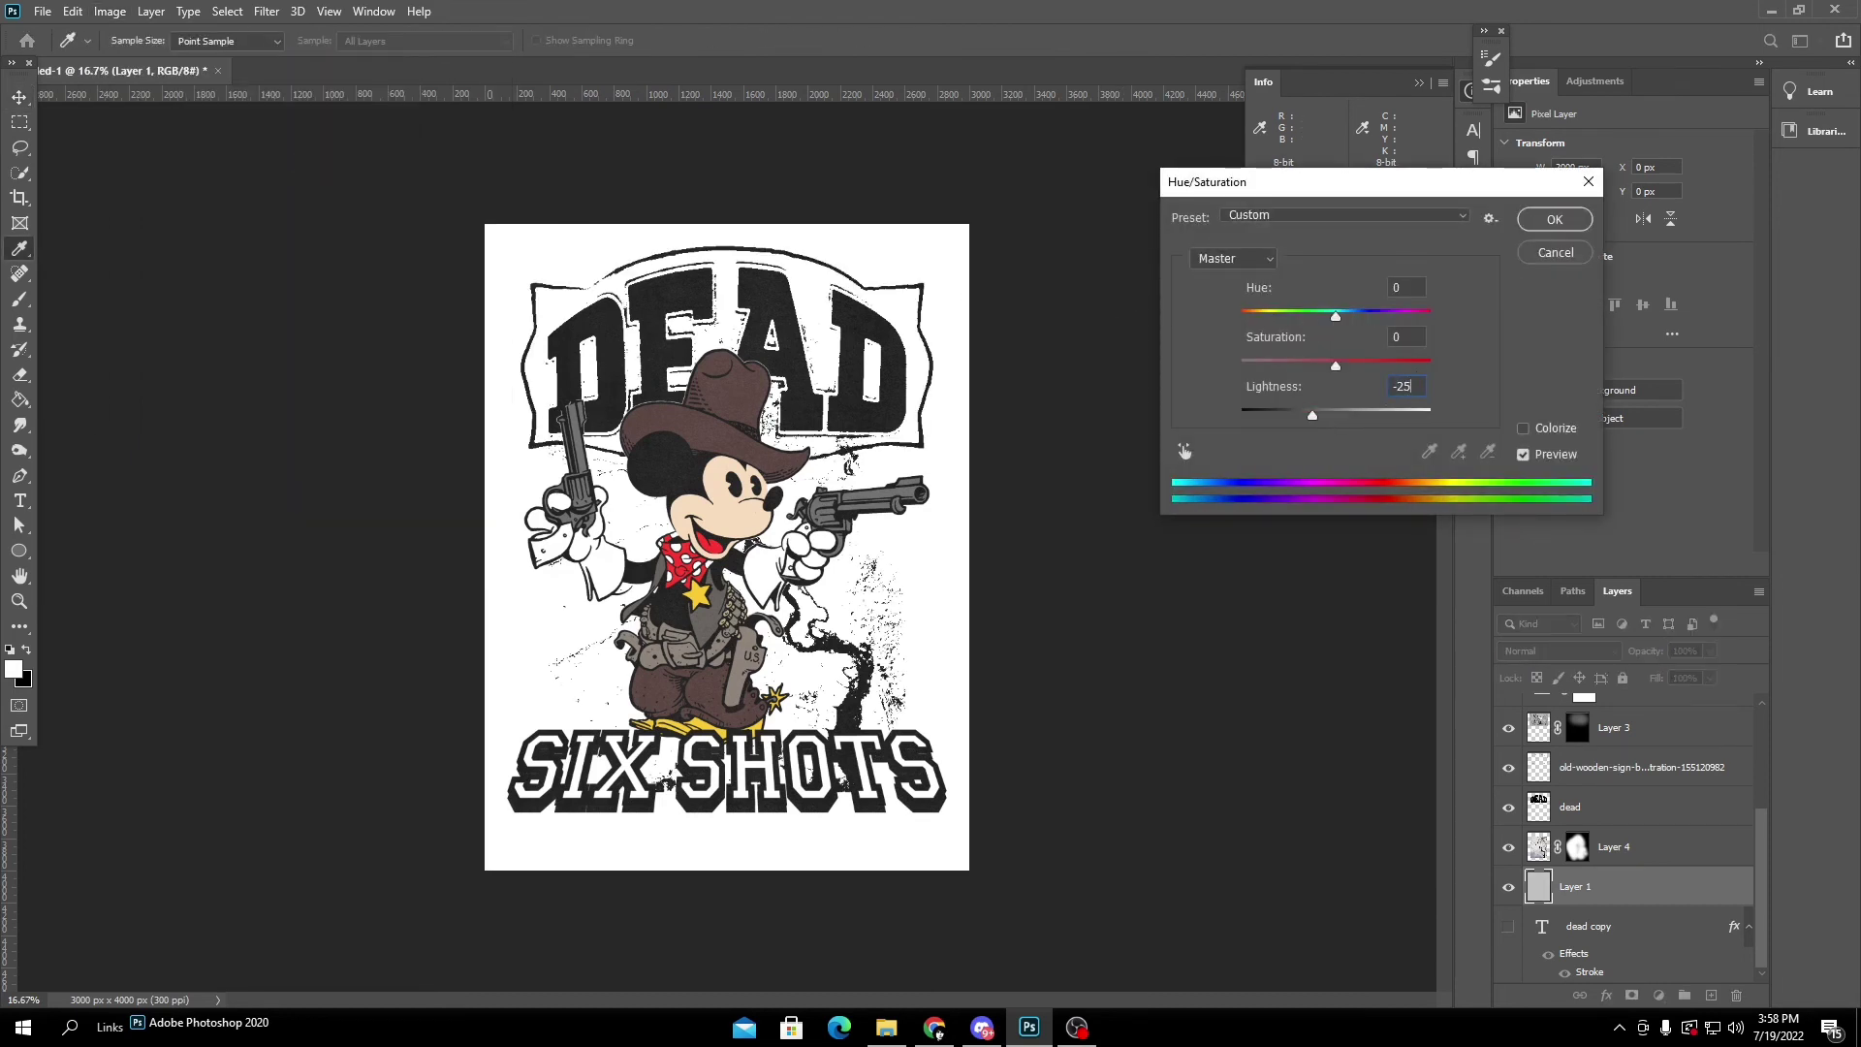
{"action": "key", "text": "Return"}
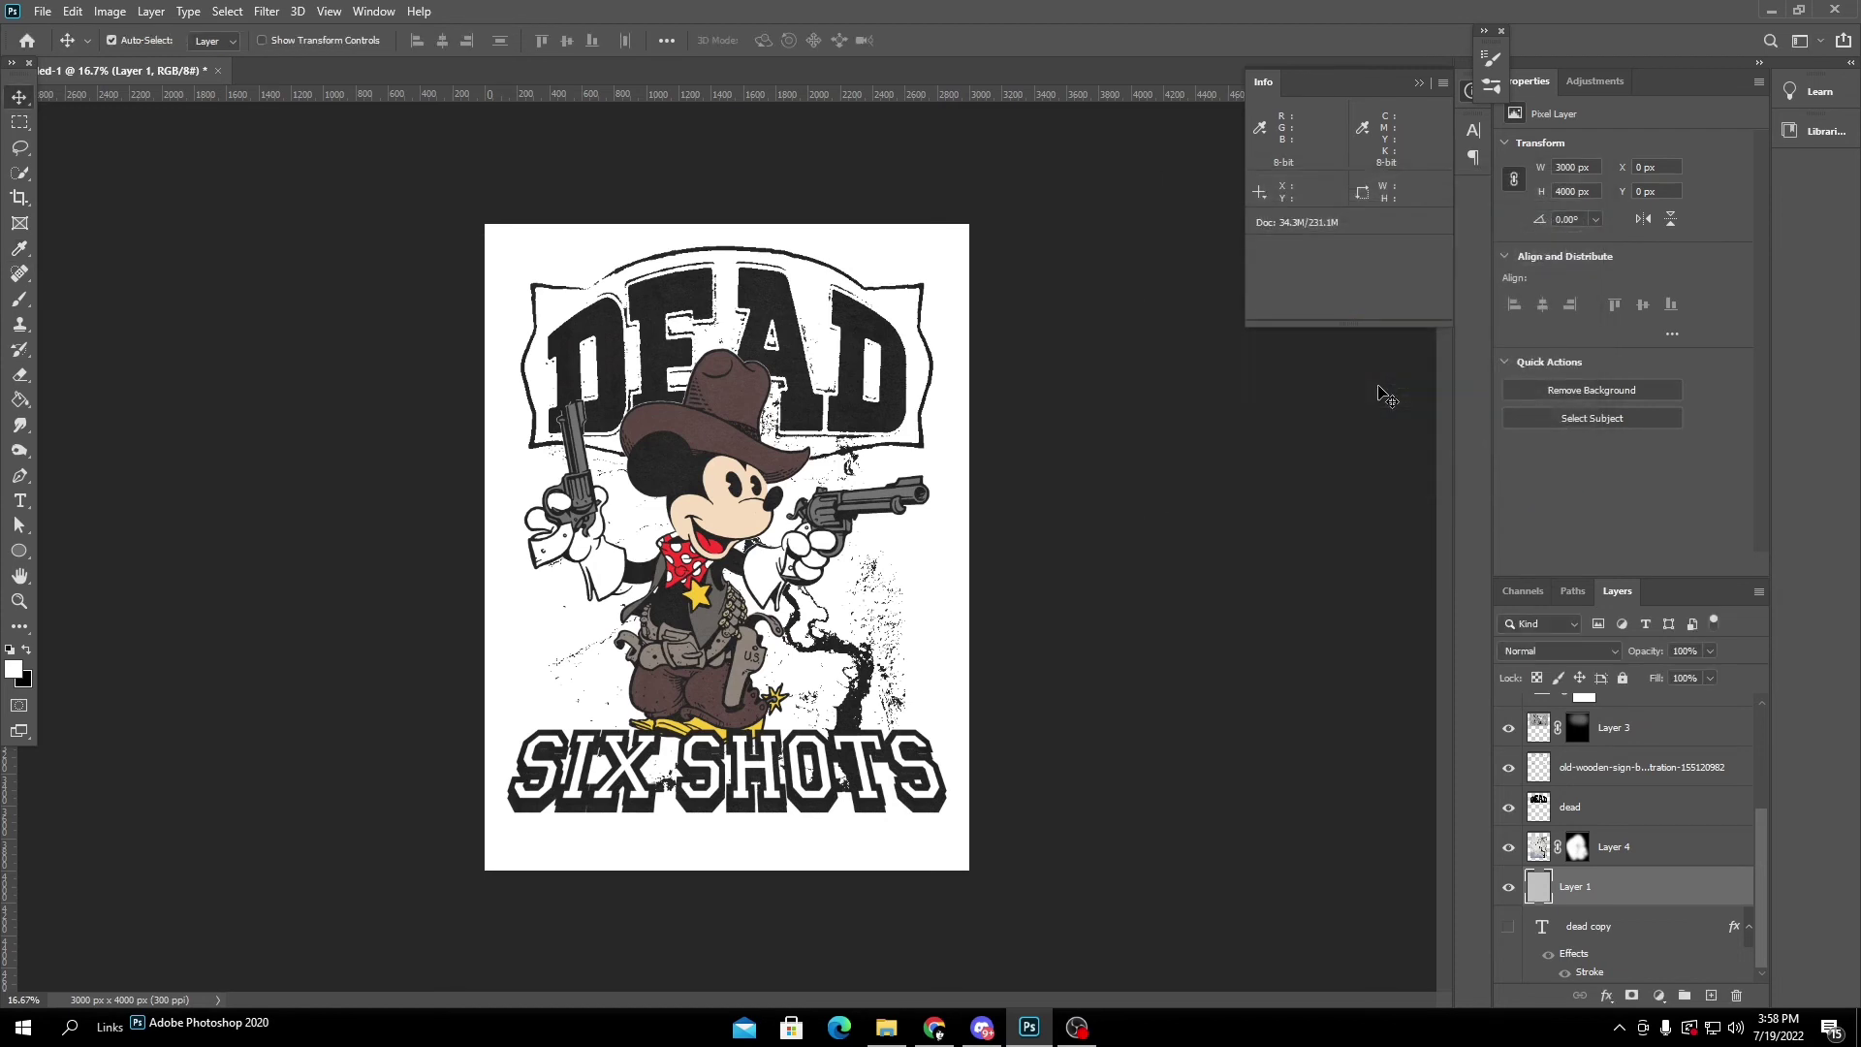
Add Gaussian noise of 135.63% to the Layer 1 background and check the resulting grain on the canvas.
{"action": "left_click", "coordinate": [268, 11]}
{"action": "mouse_move", "coordinate": [437, 285]}
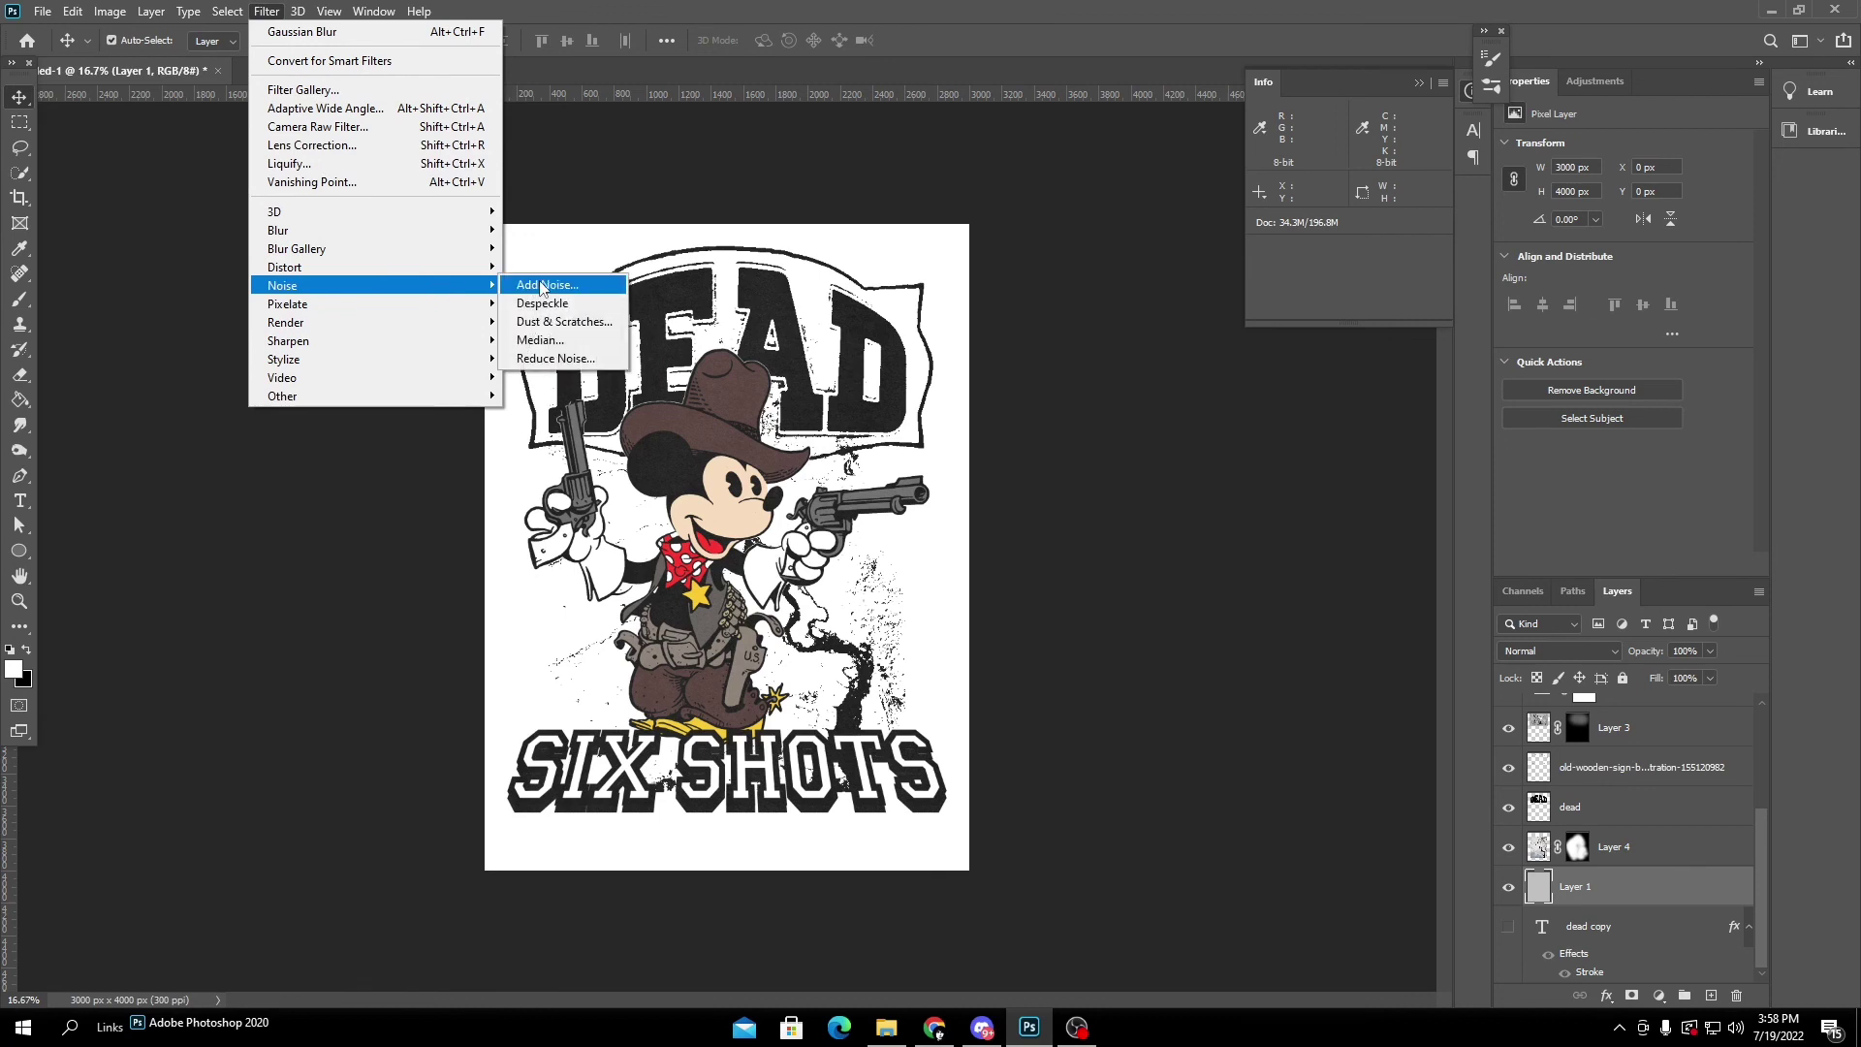
{"action": "left_click", "coordinate": [542, 285]}
{"action": "left_click_drag", "start_coordinate": [804, 475], "coordinate": [902, 475]}
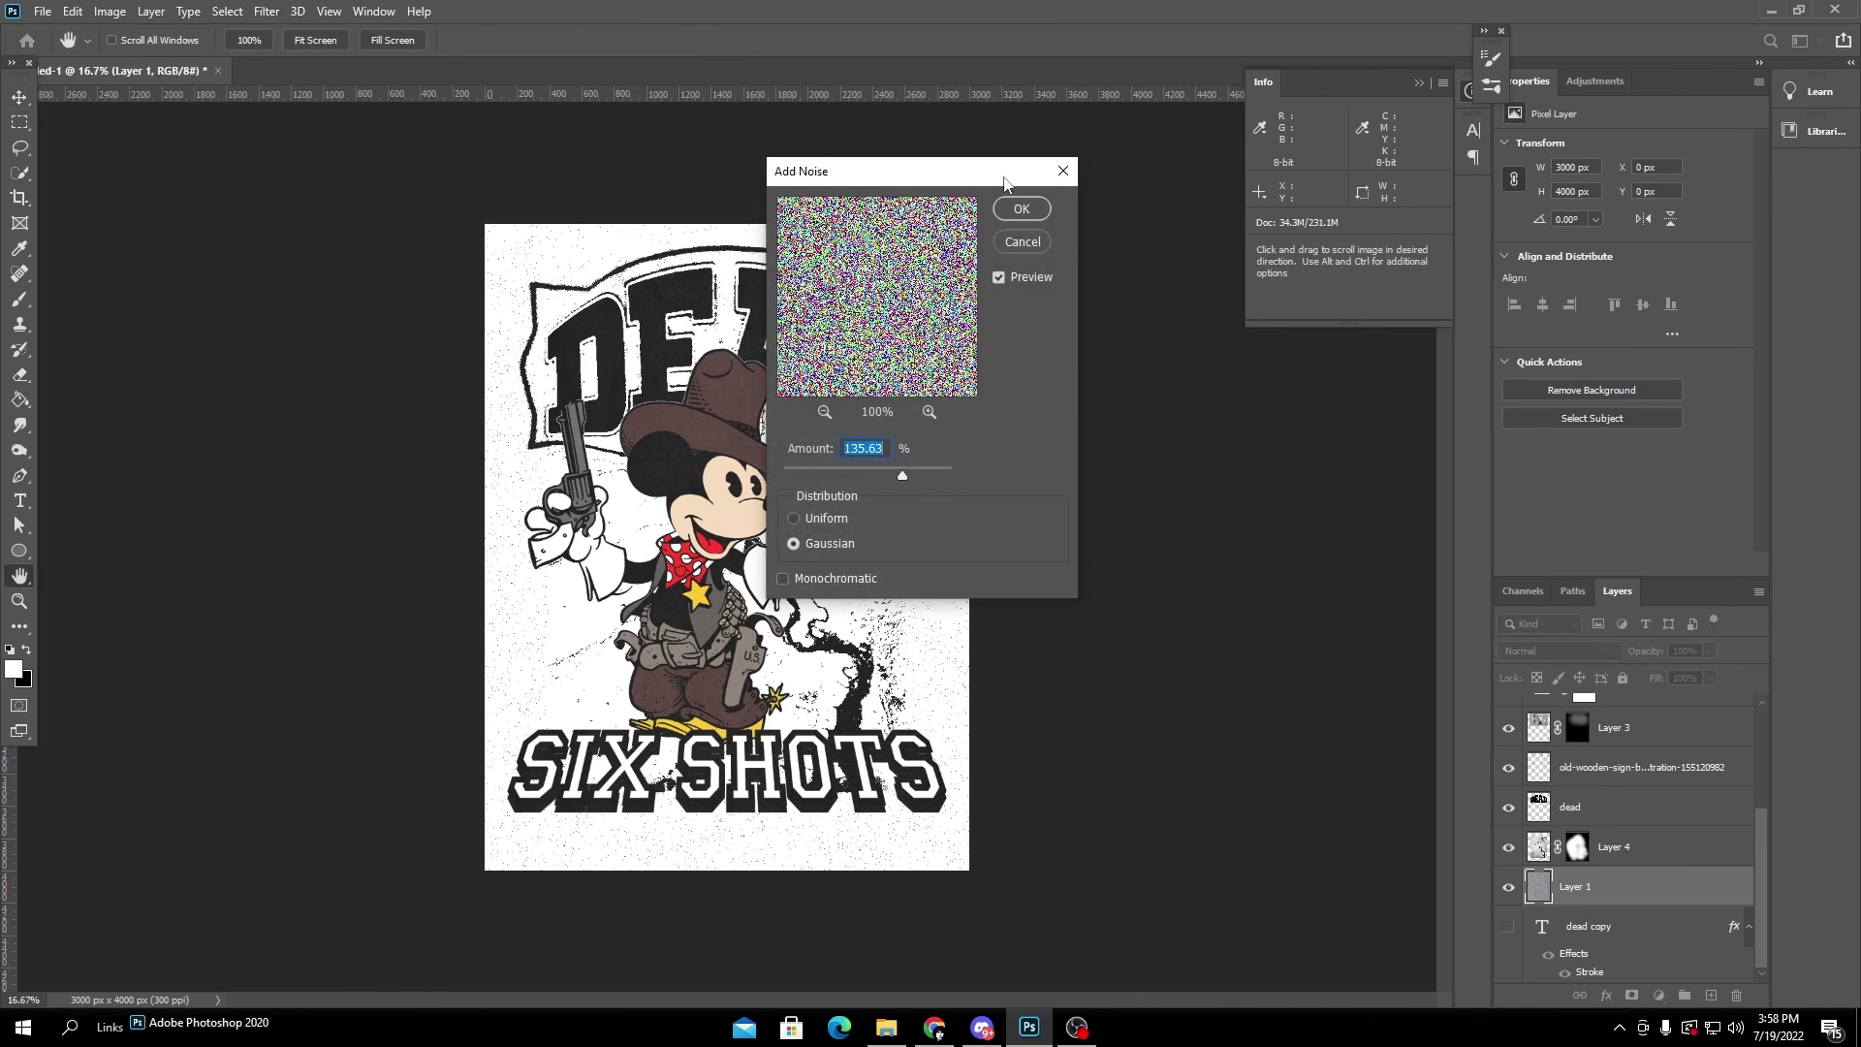
{"action": "left_click", "coordinate": [1019, 209]}
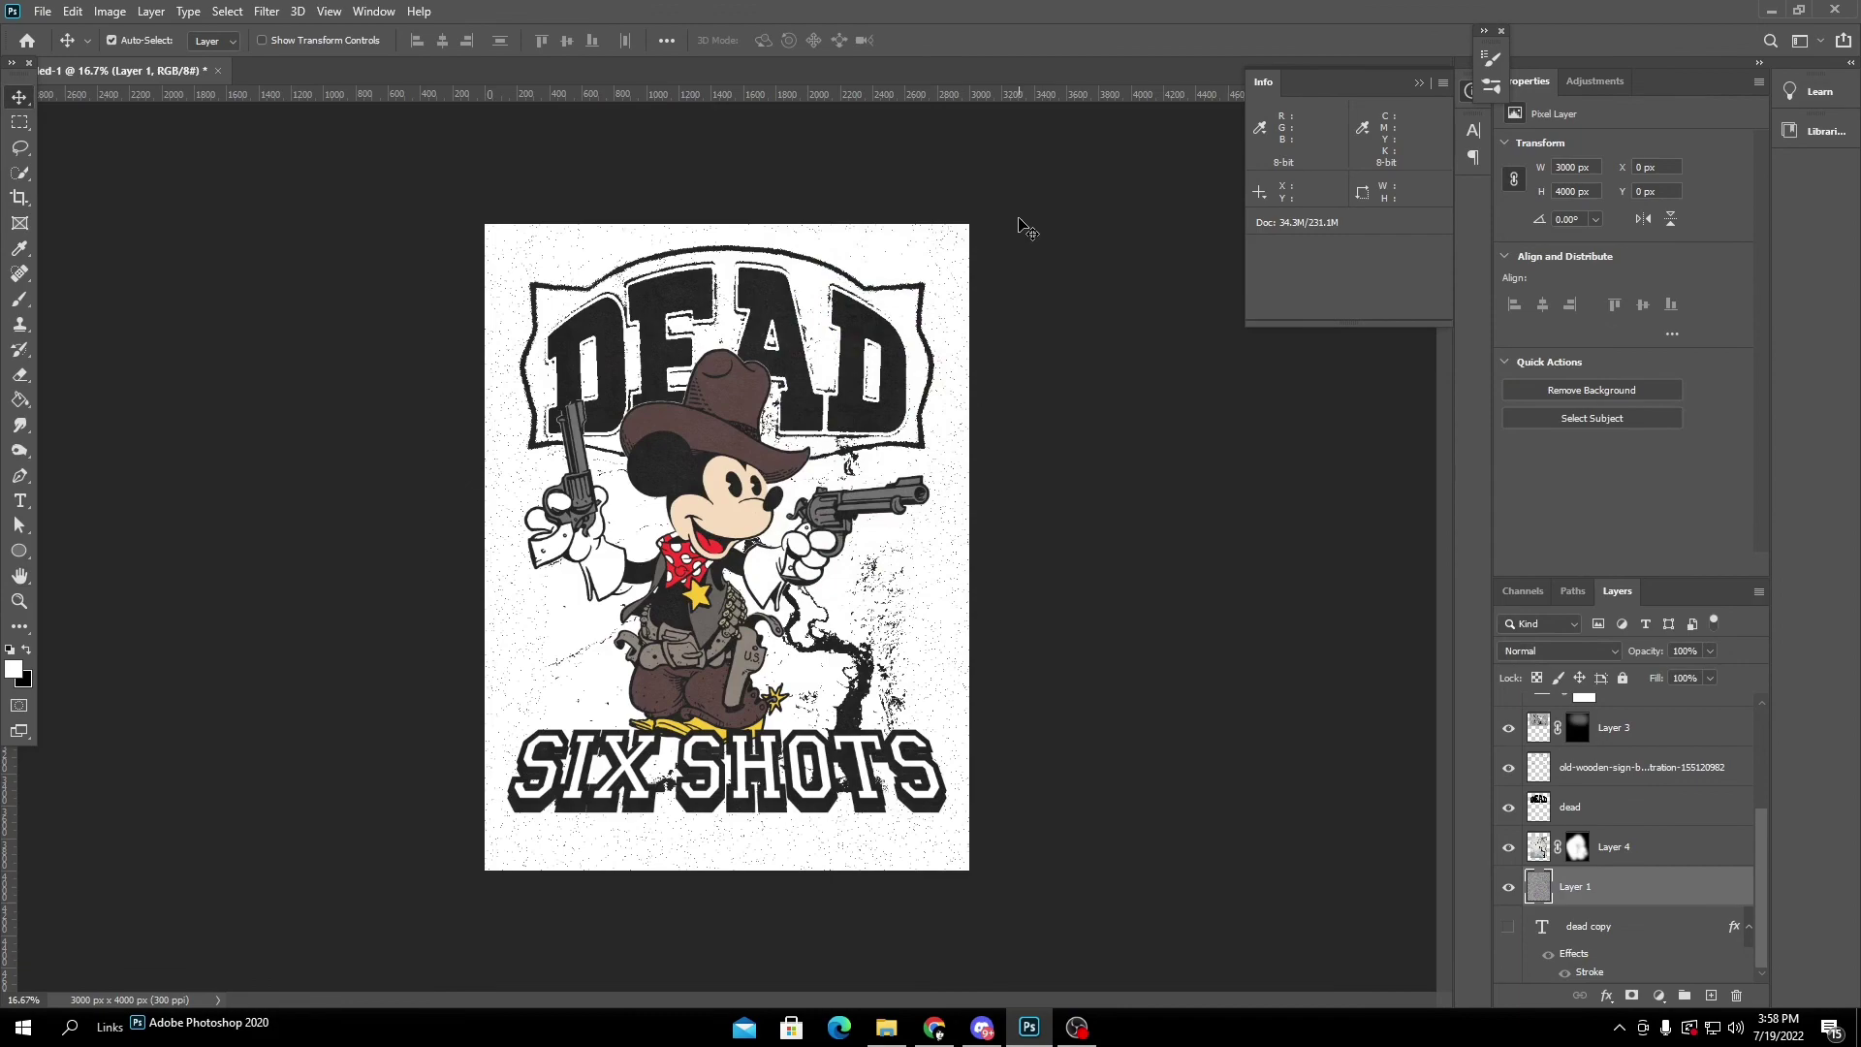
{"action": "key", "text": "ctrl+plus"}
{"action": "key", "text": "ctrl+plus"}
{"action": "key", "text": "ctrl+plus"}
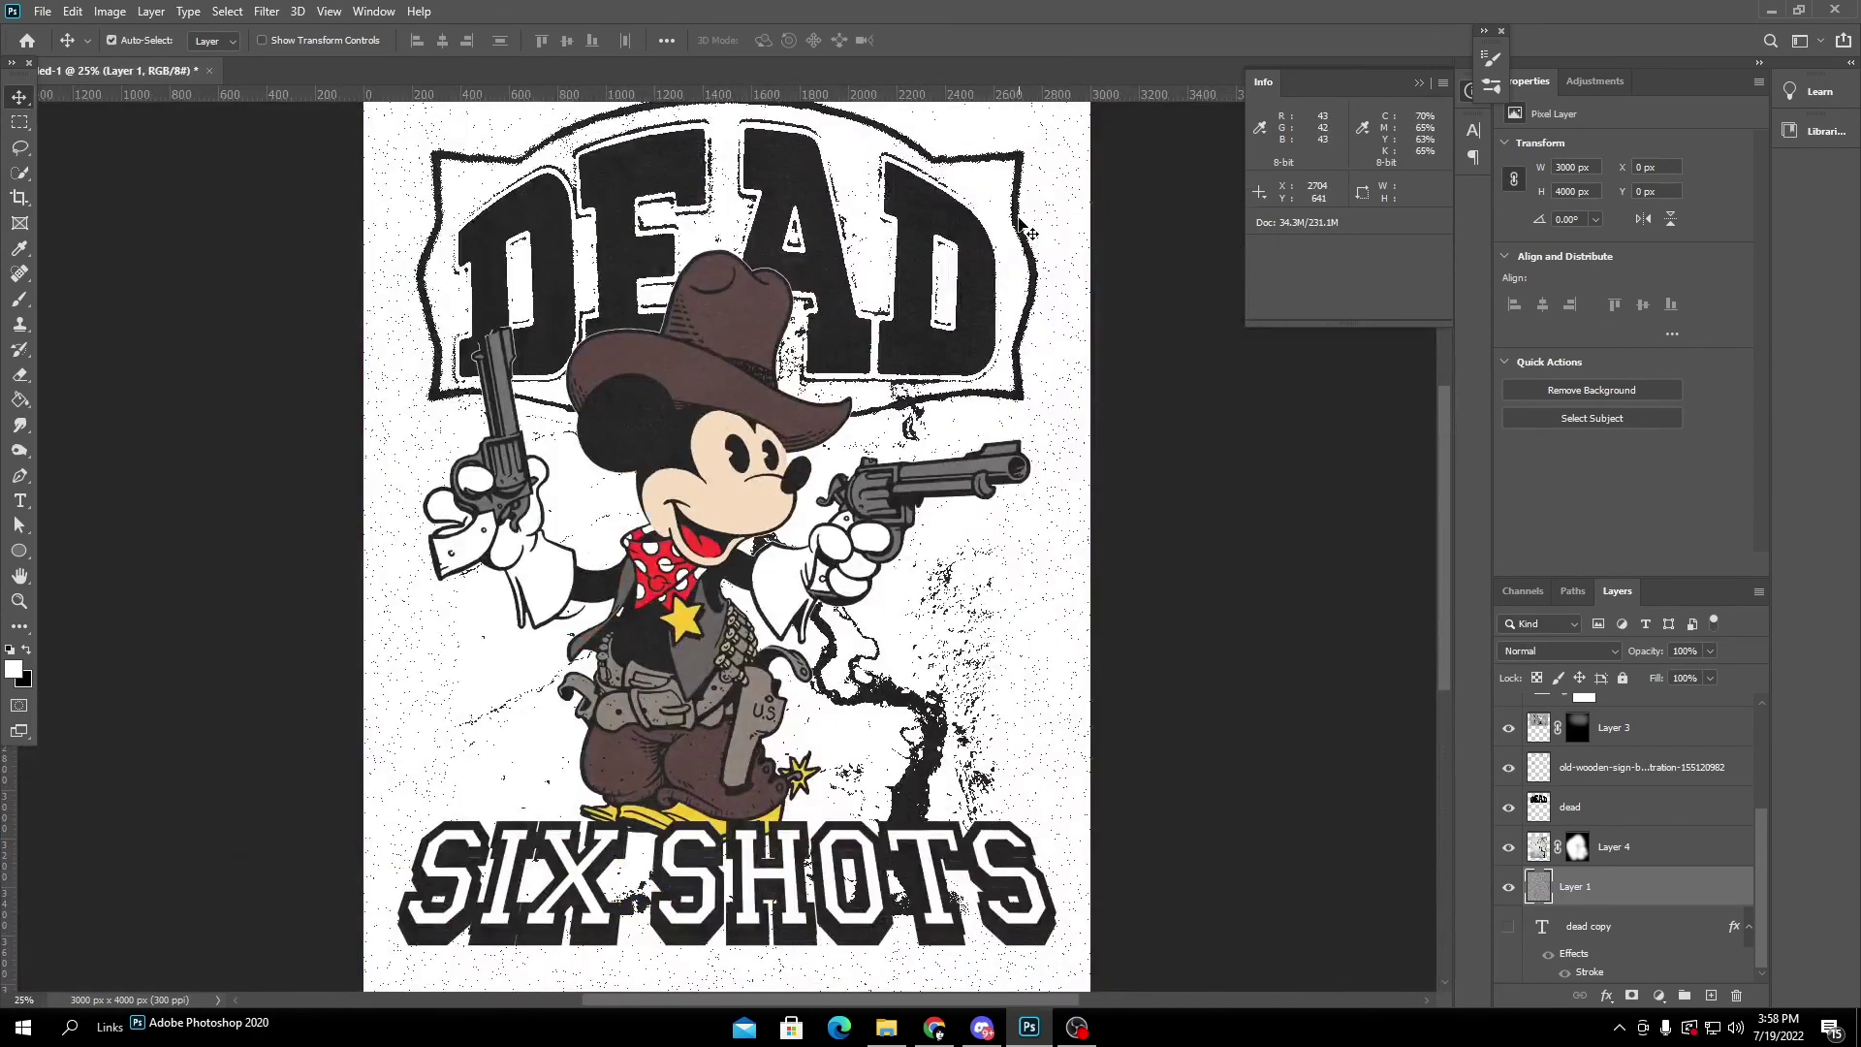
{"action": "key", "text": "ctrl+minus"}
{"action": "key", "text": "ctrl+plus"}
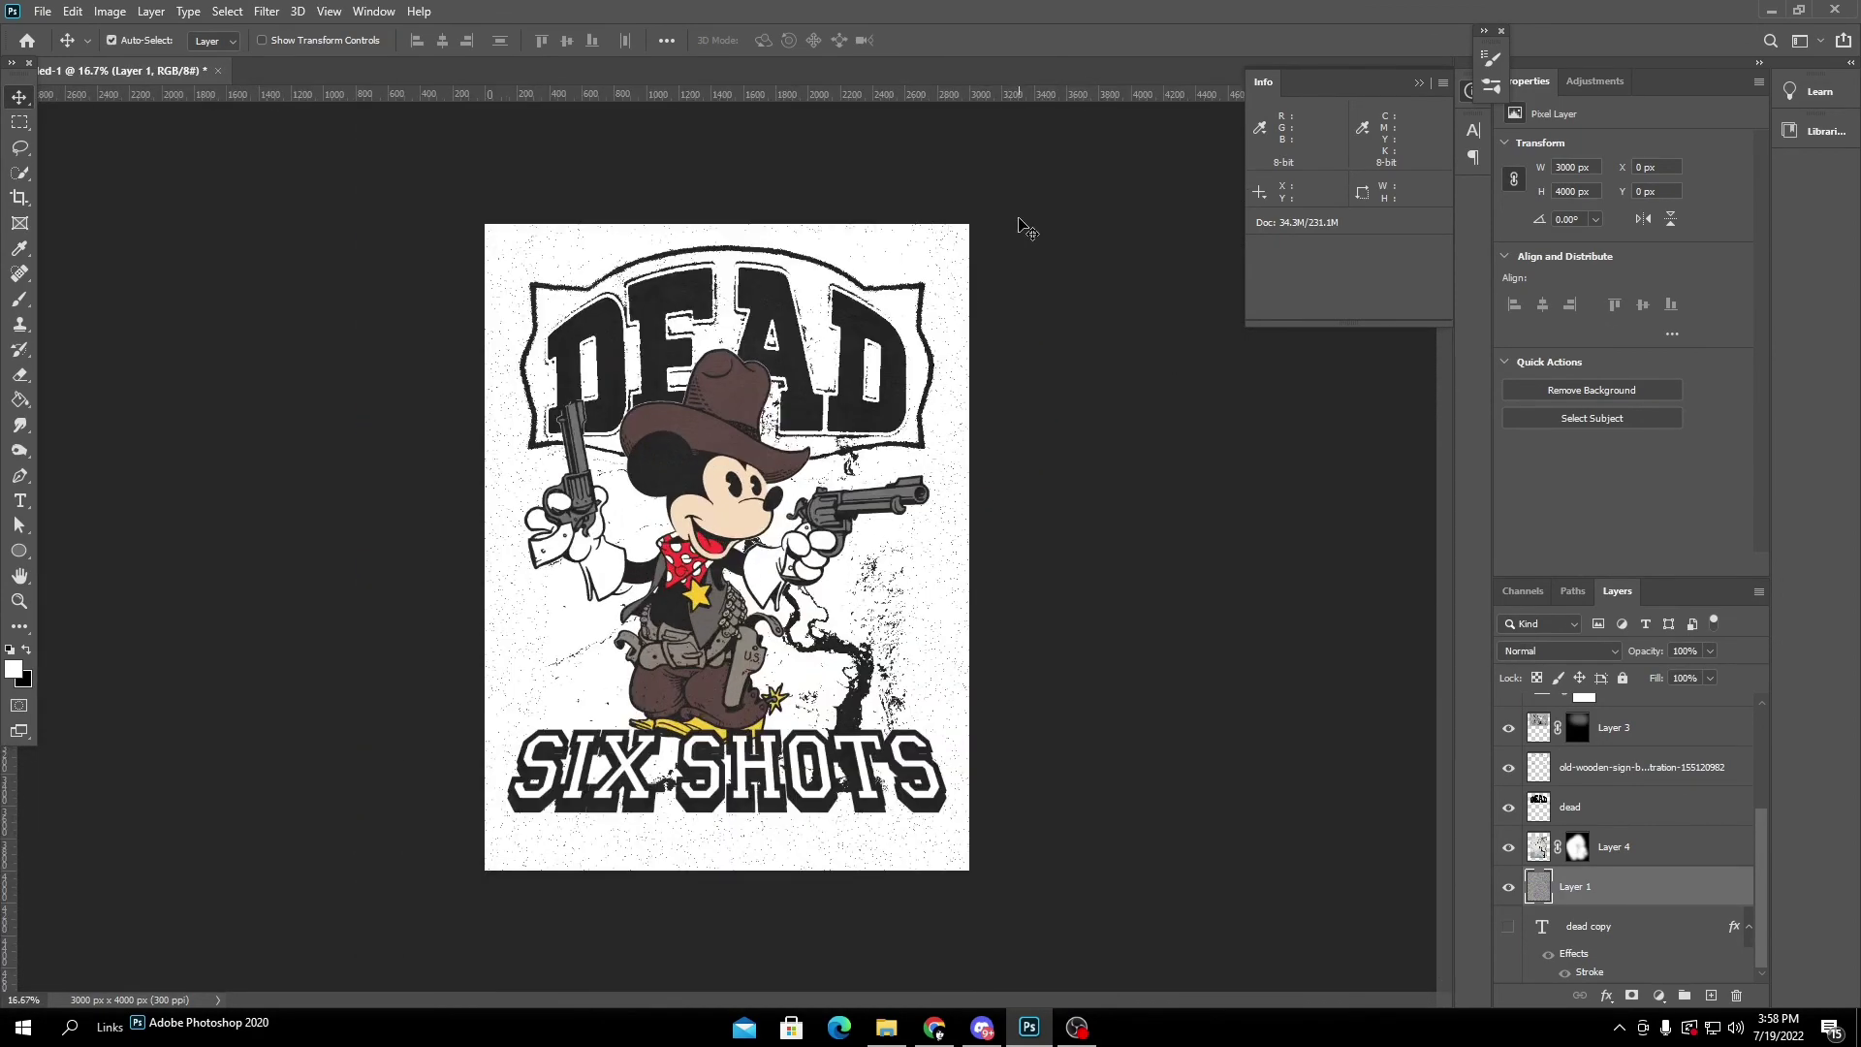